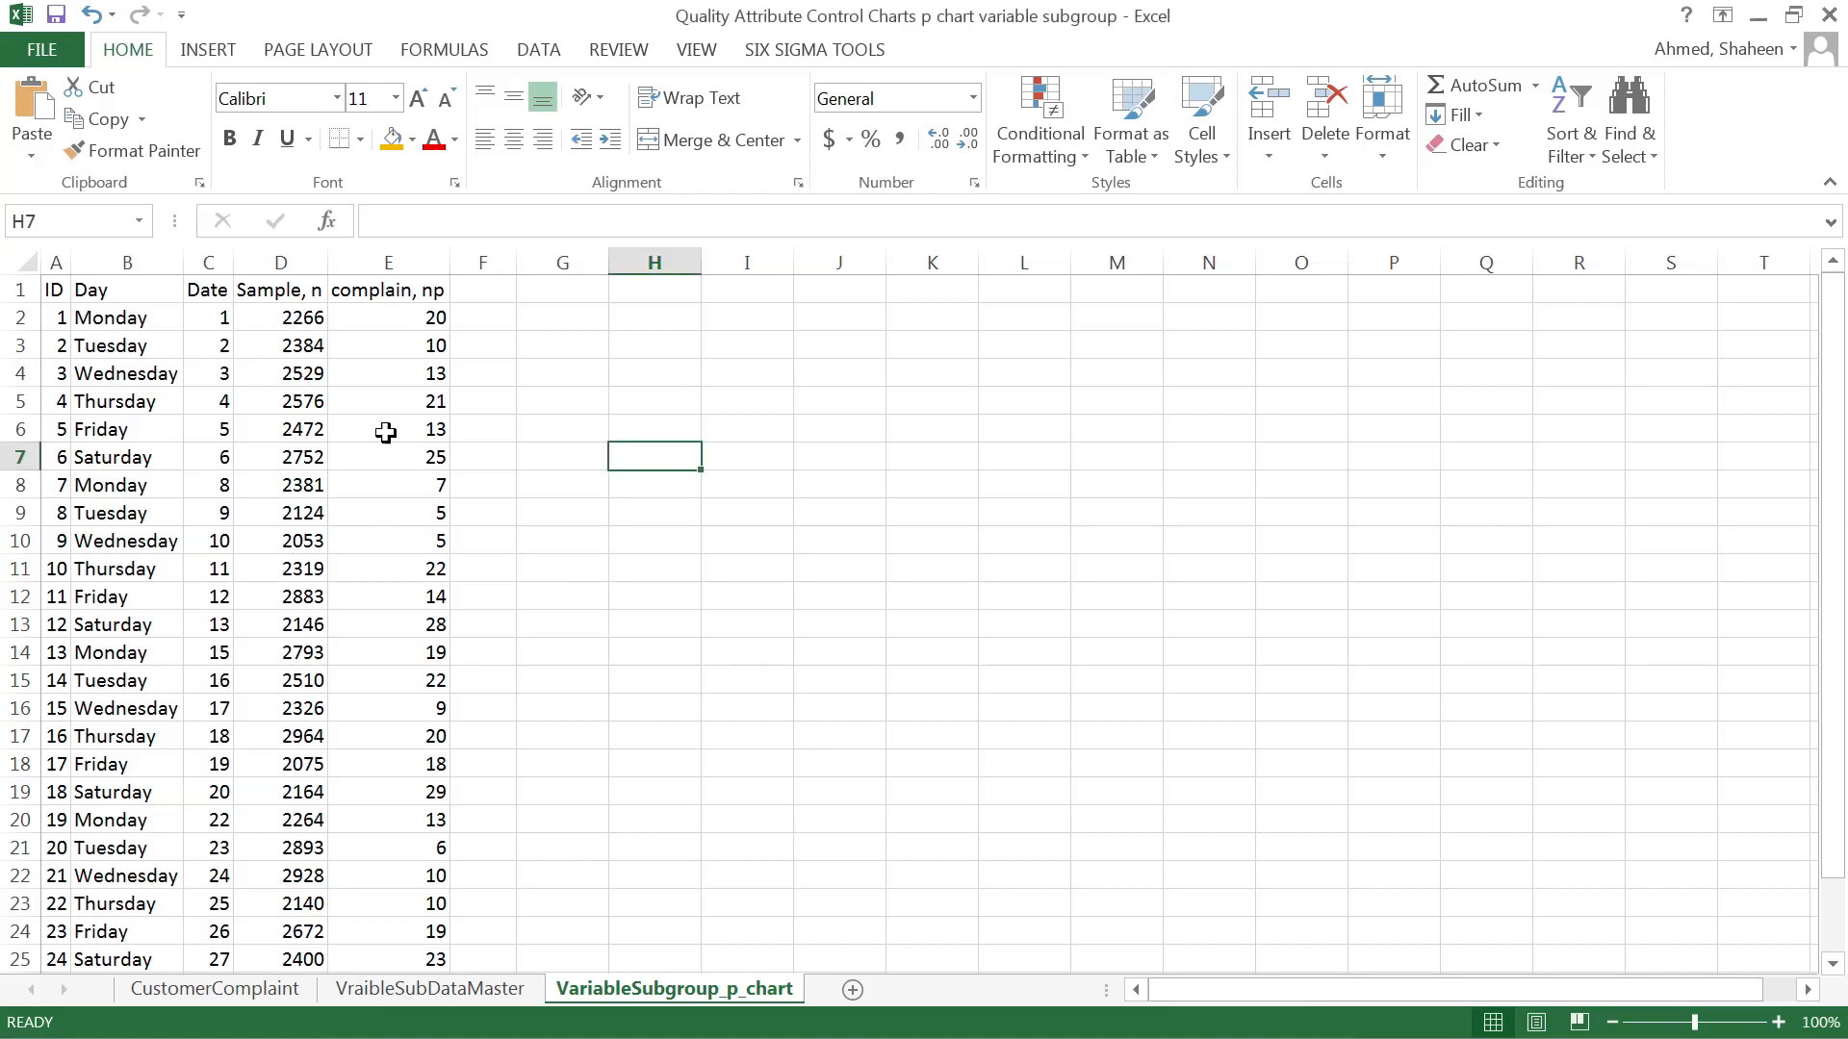
scroll(386, 432, down, 1)
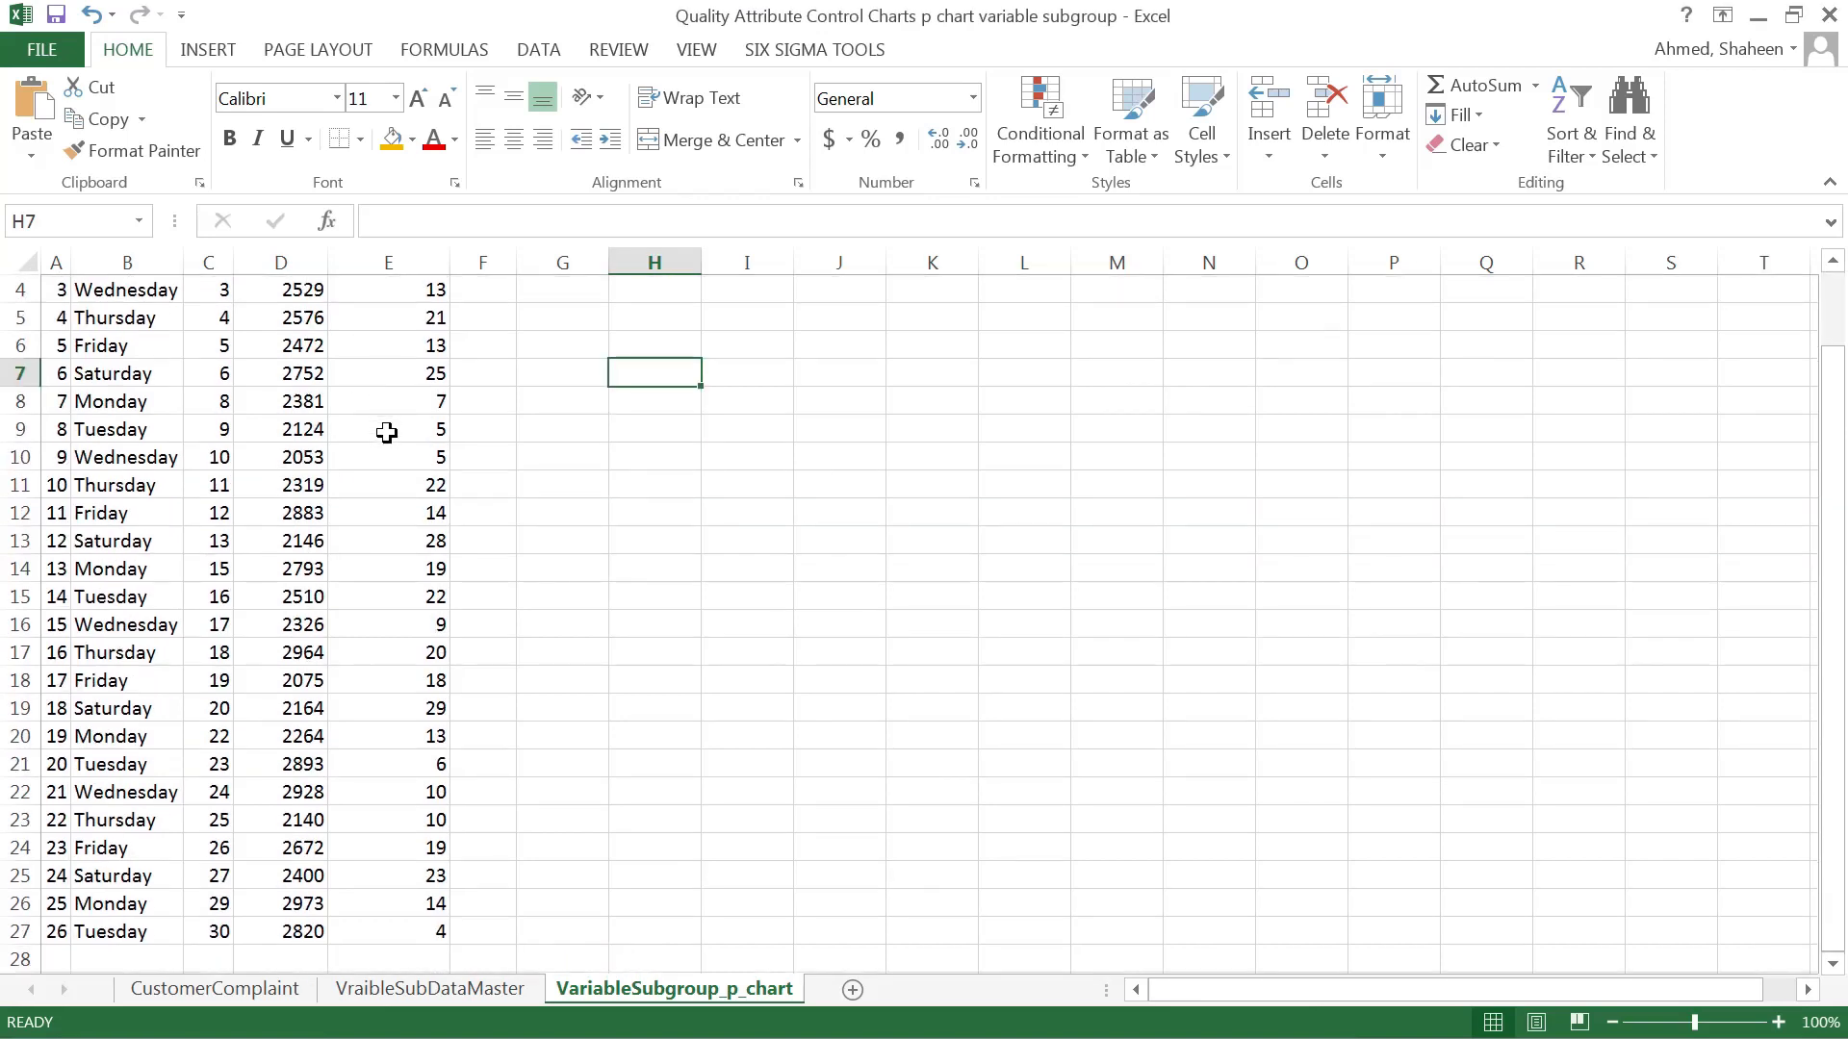
scroll(385, 432, up, 1)
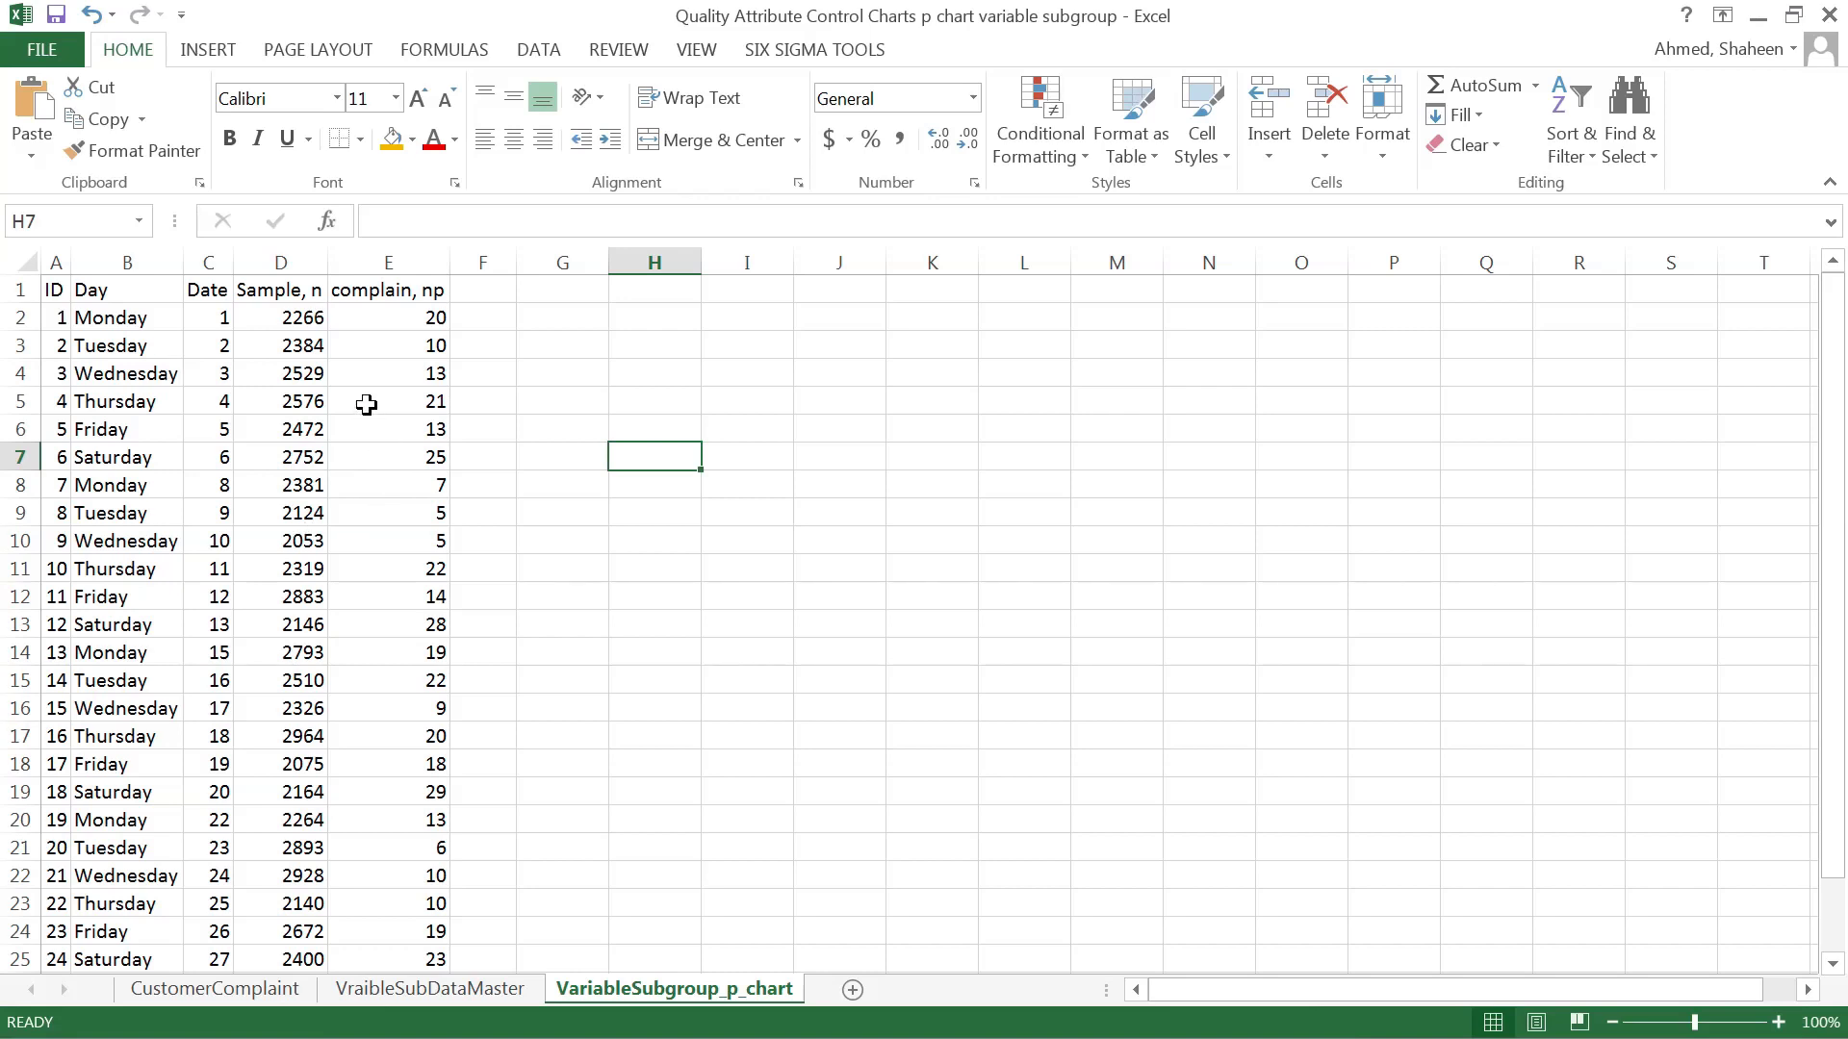
click(268, 995)
click(673, 991)
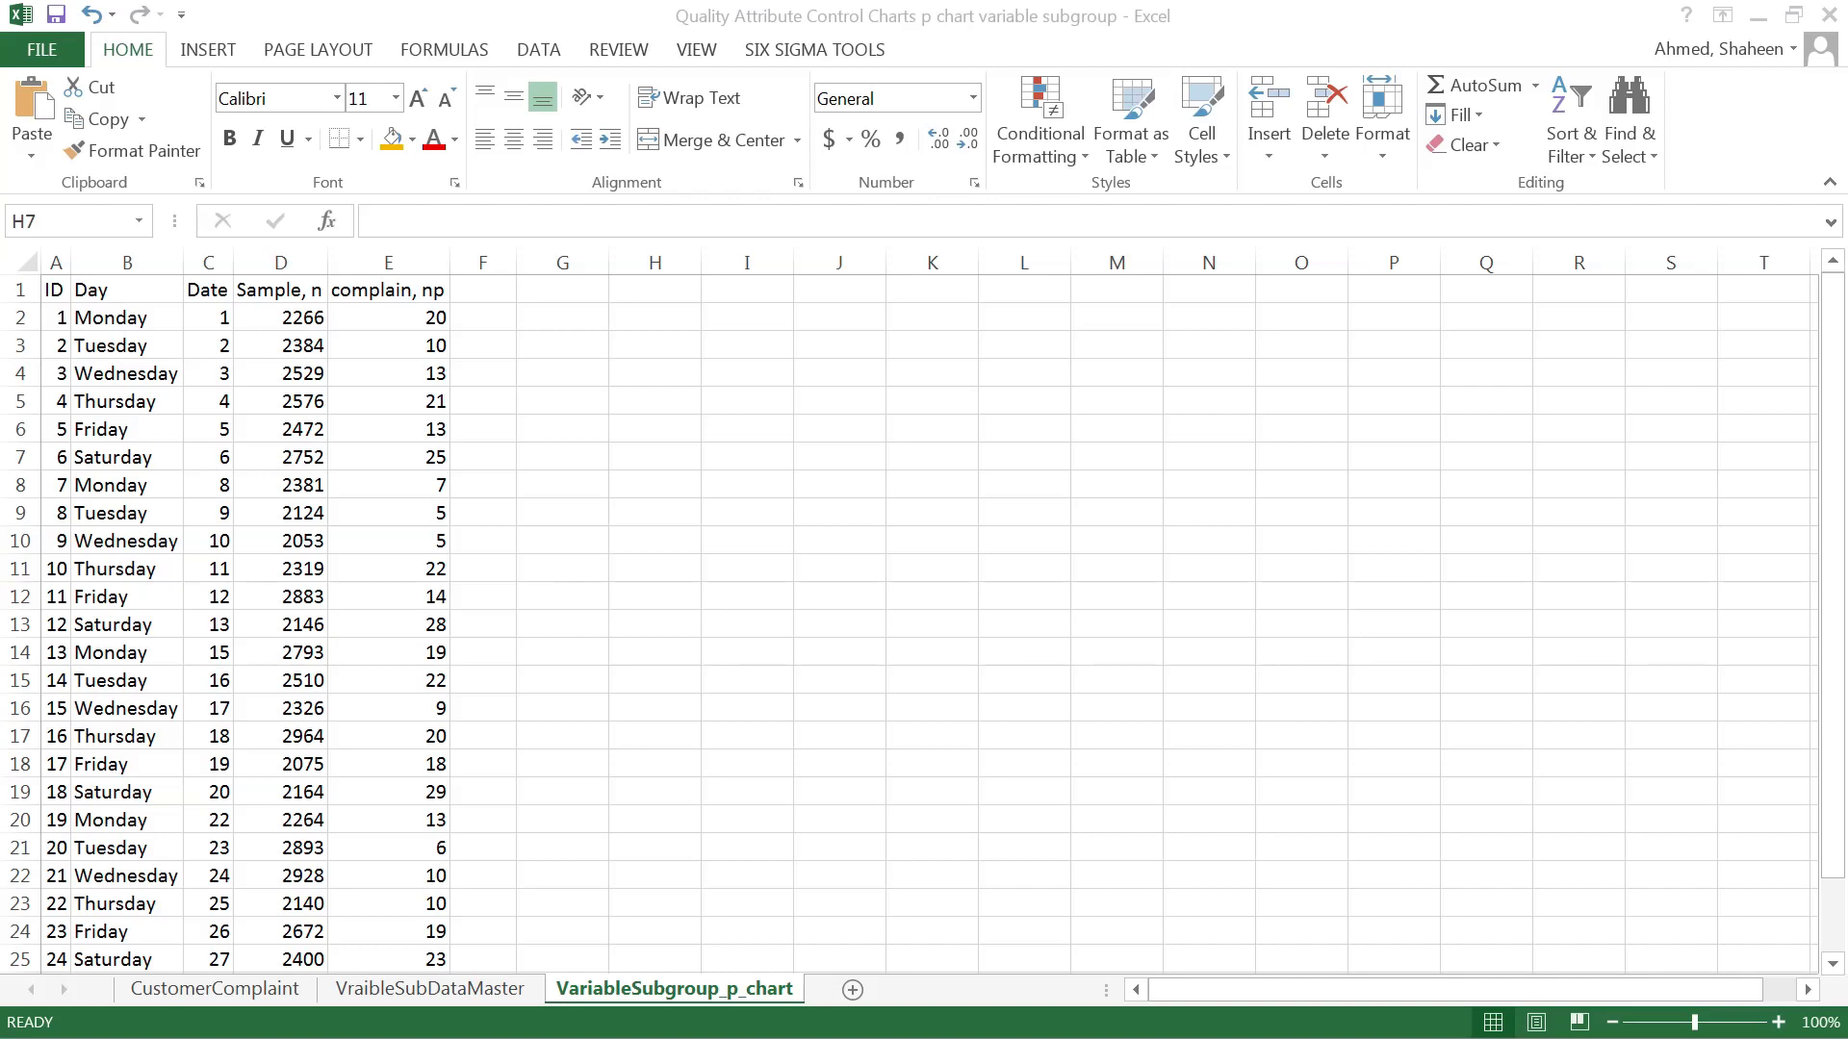
- Paste the copied p-bar and control limit formula pictures at M1 and space them out vertically so they do not overlap
click(1128, 299)
key(ctrl+v)
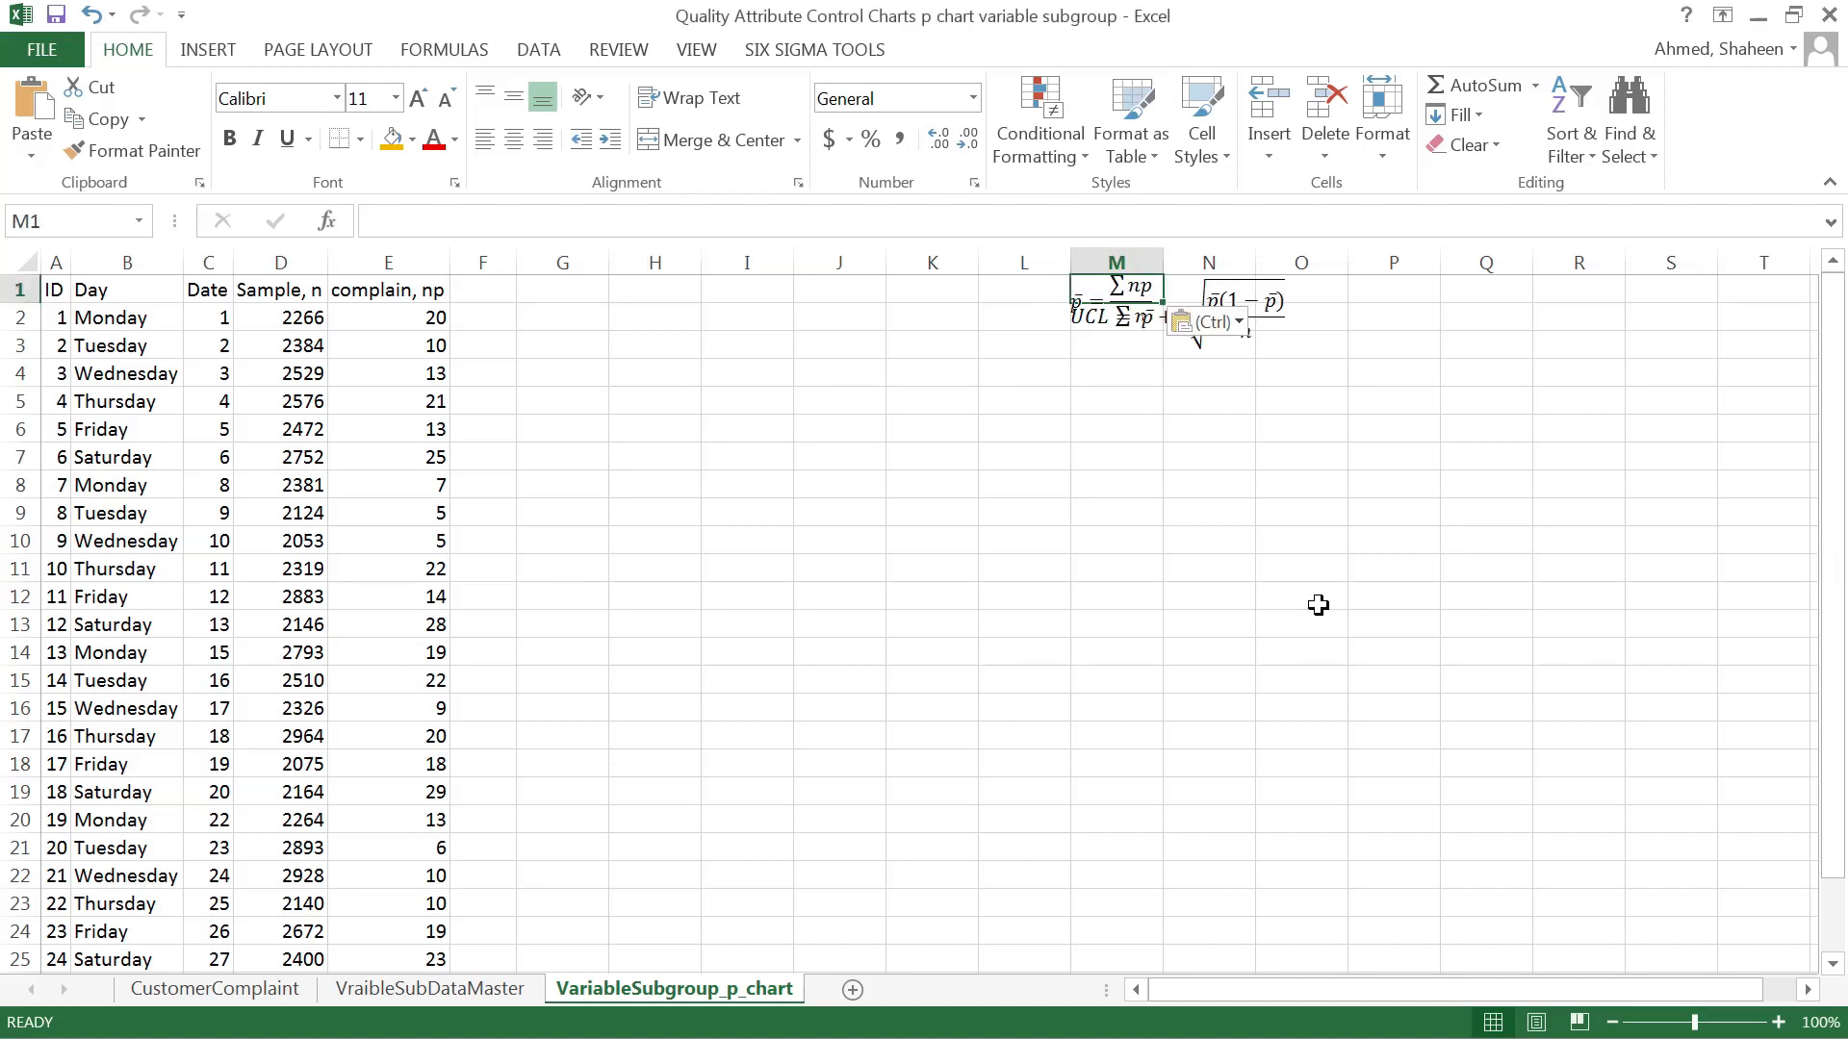
drag(1265, 284, 1266, 496)
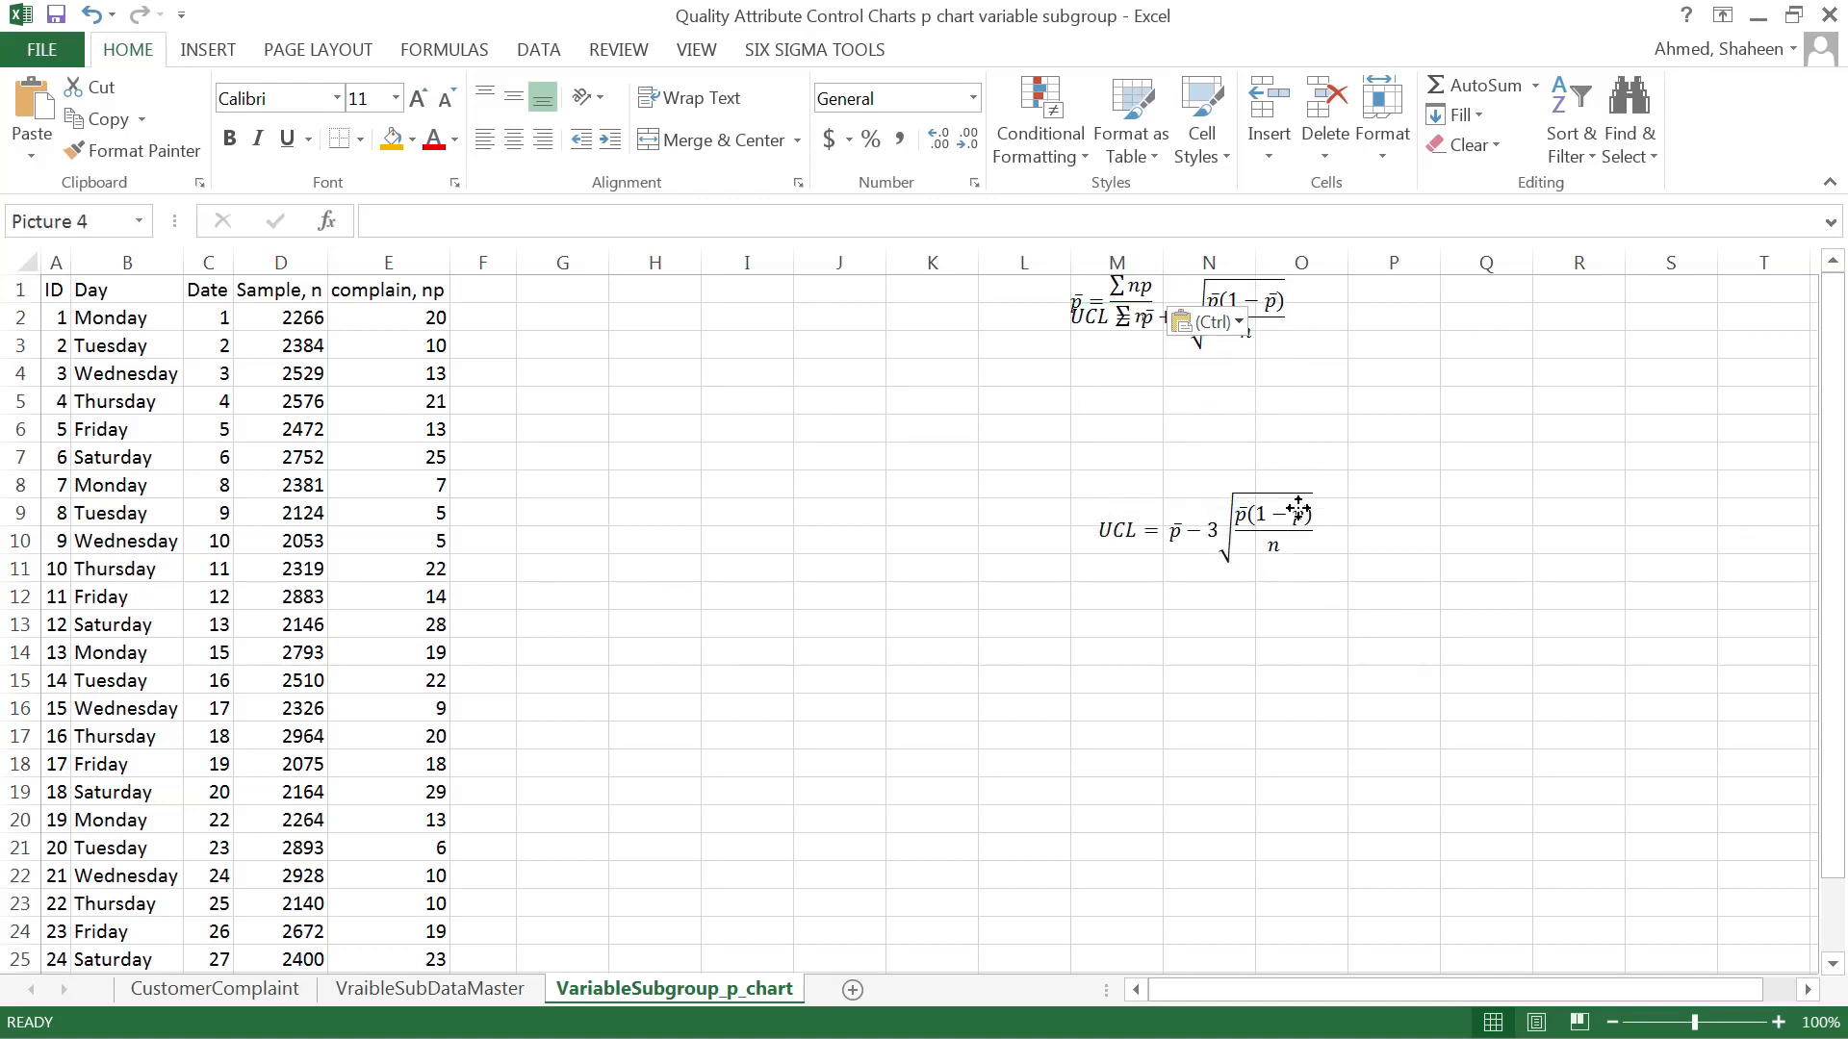
drag(1220, 337, 1234, 426)
click(1546, 565)
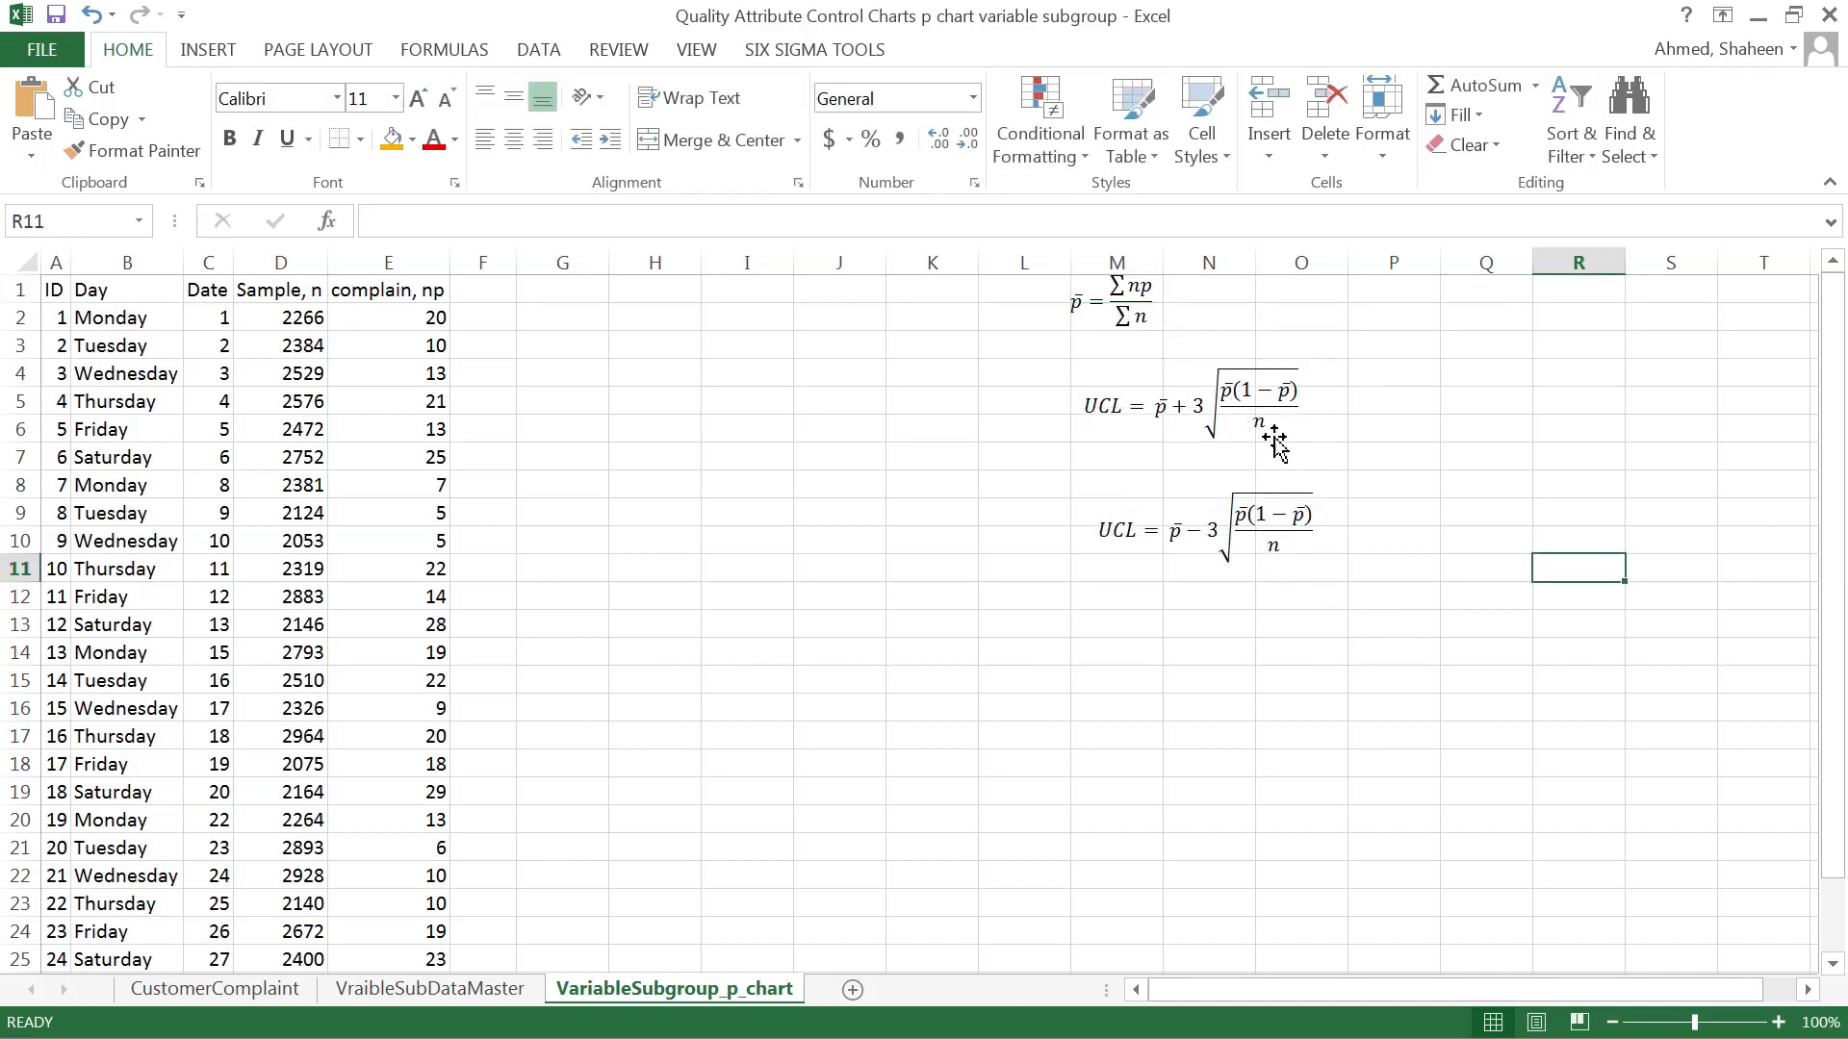
- Total the sample sizes in D28 with a SUM formula over D2:D27
scroll(627, 701, down, 2)
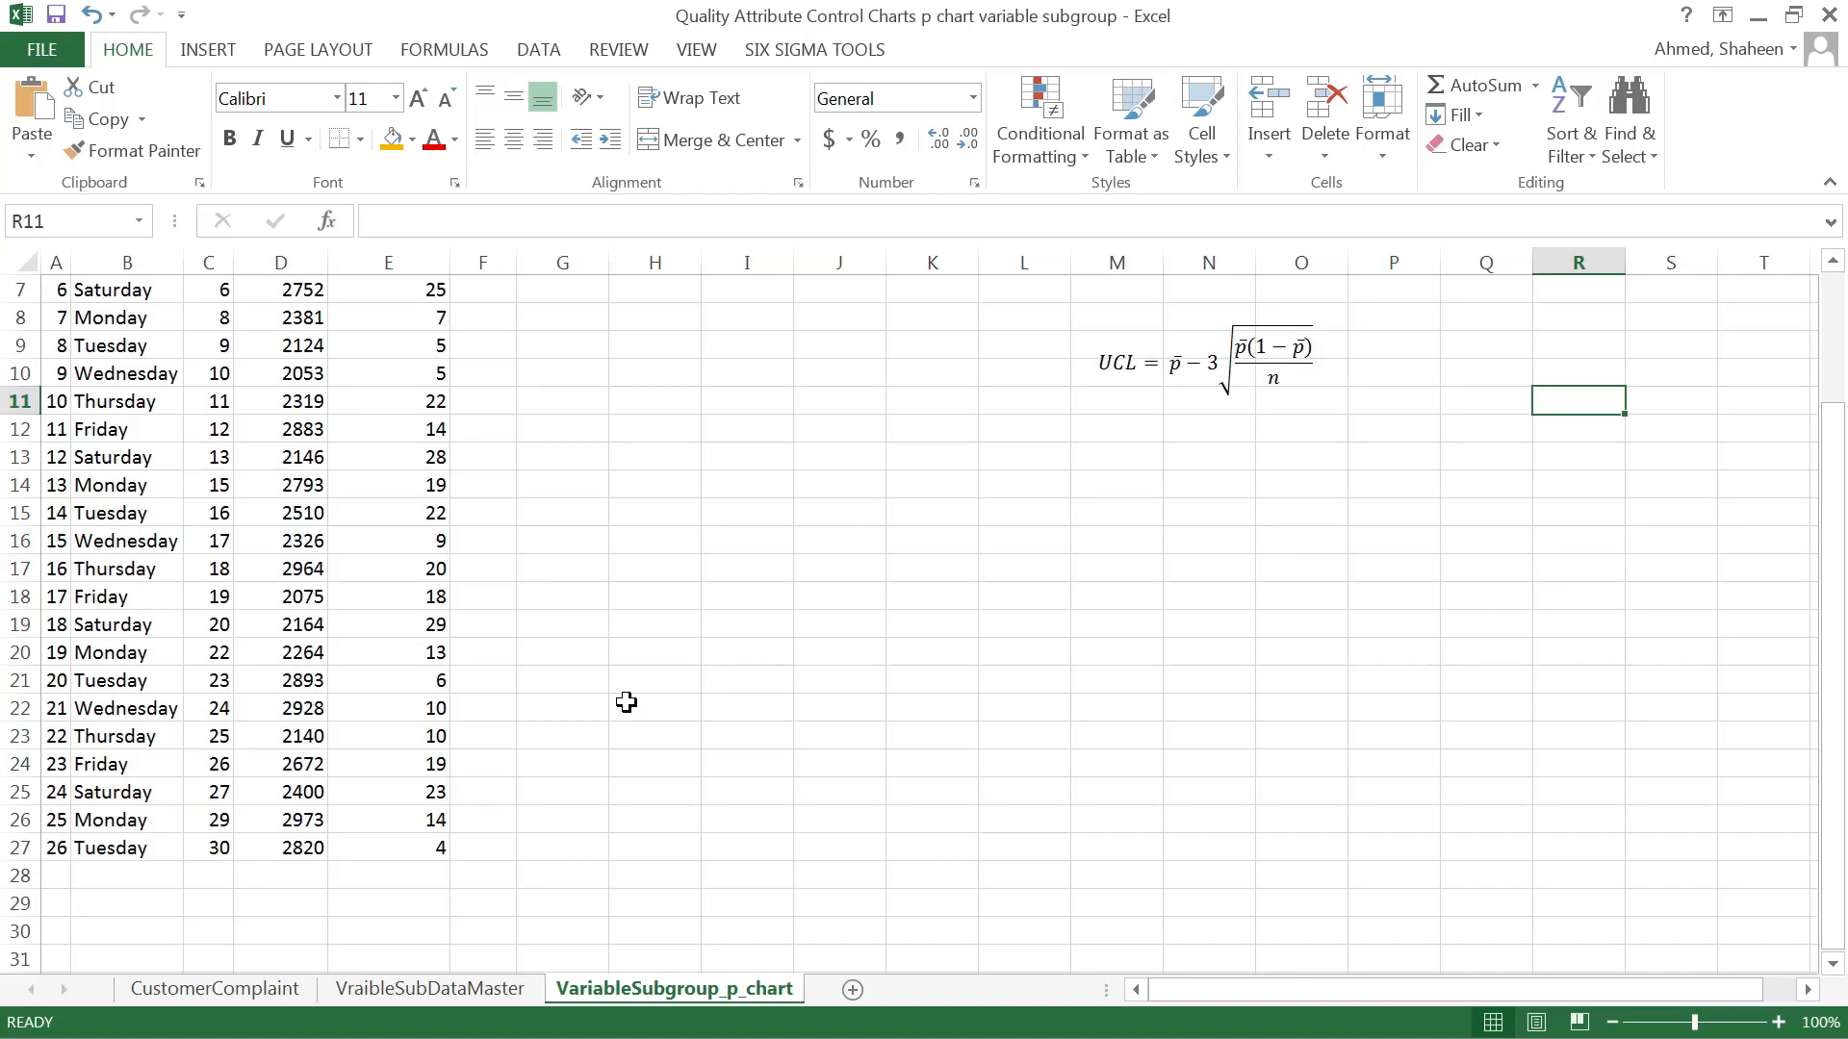
click(288, 871)
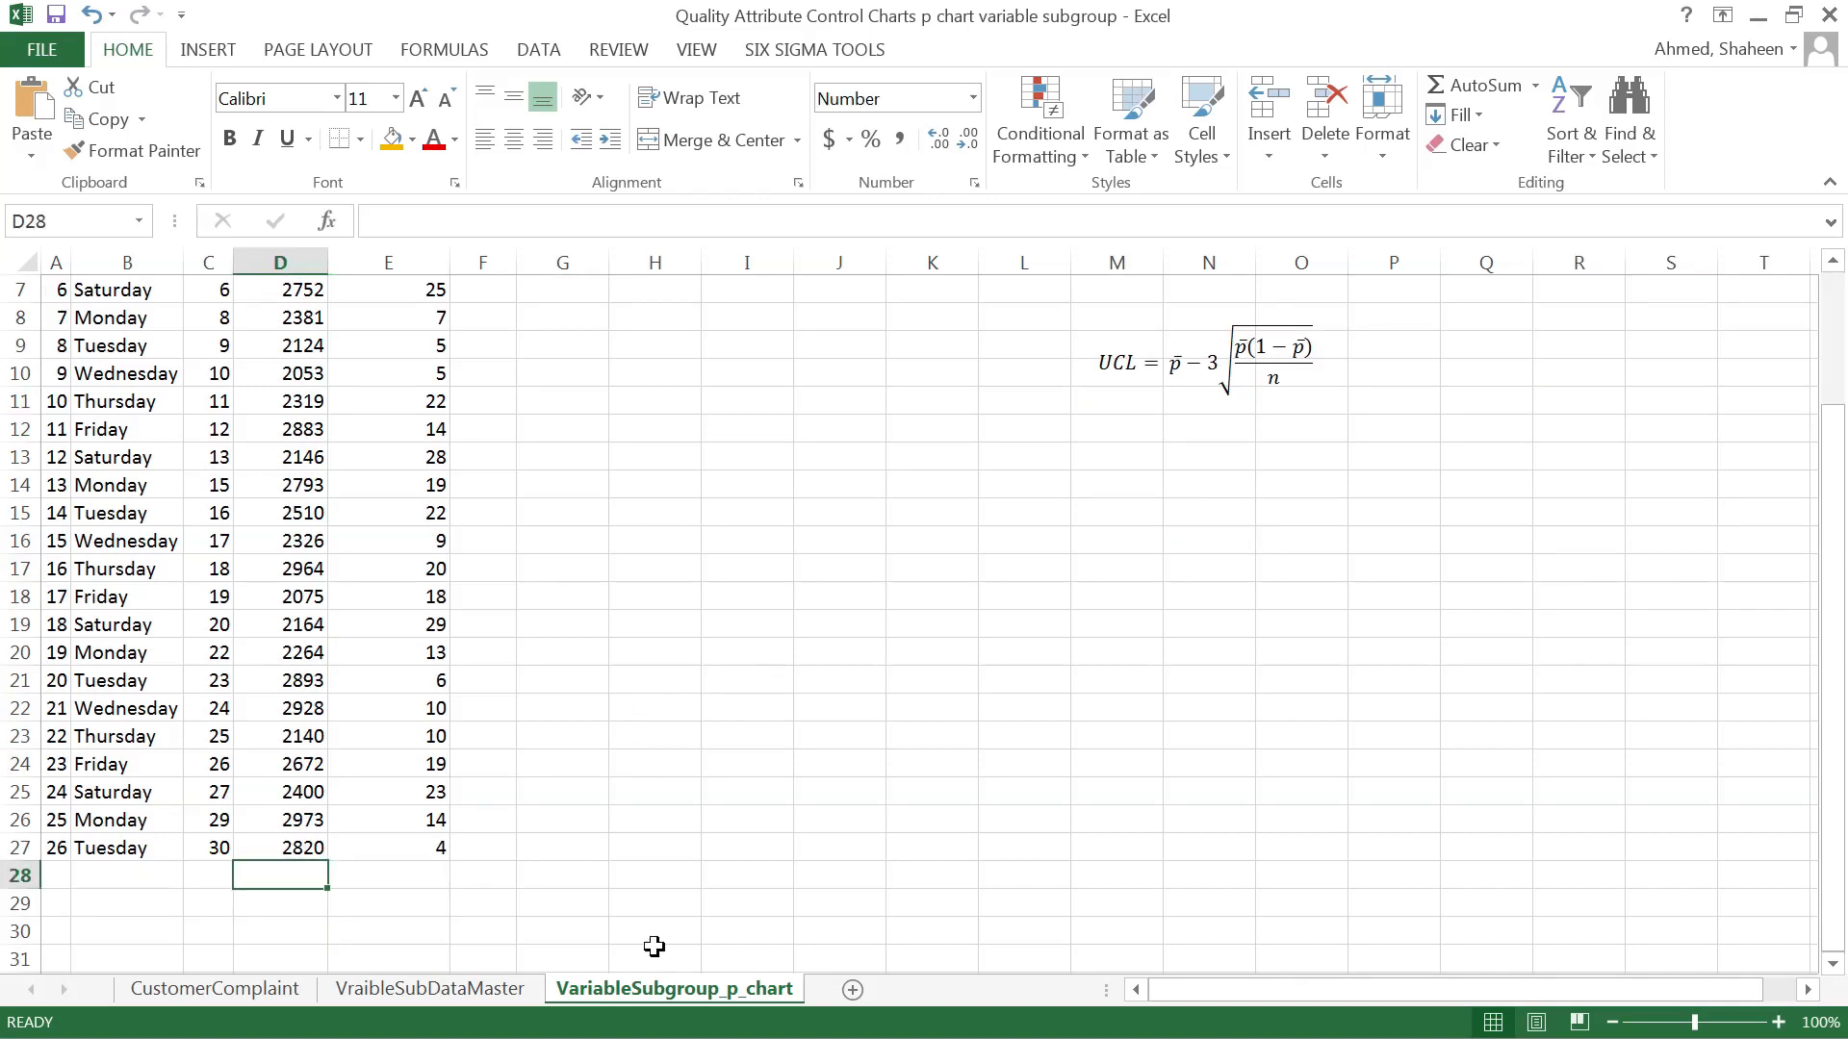
text(=sum()
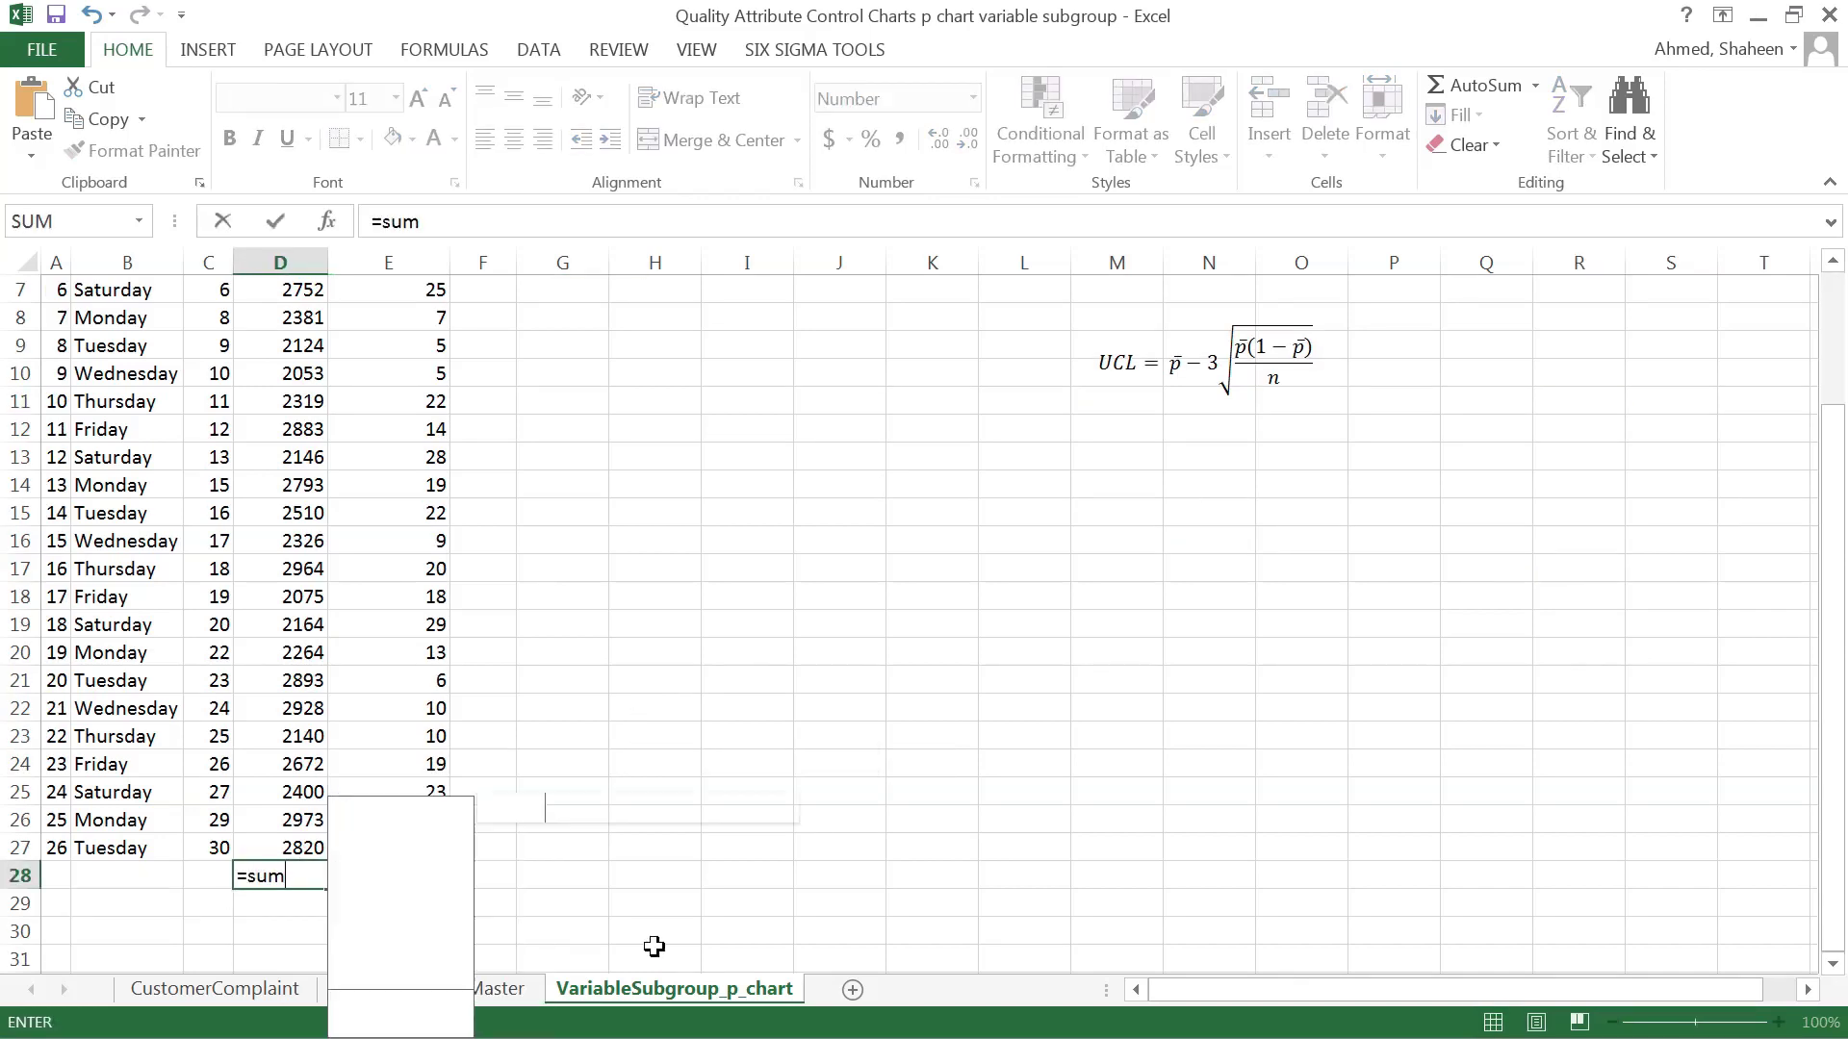
click(279, 846)
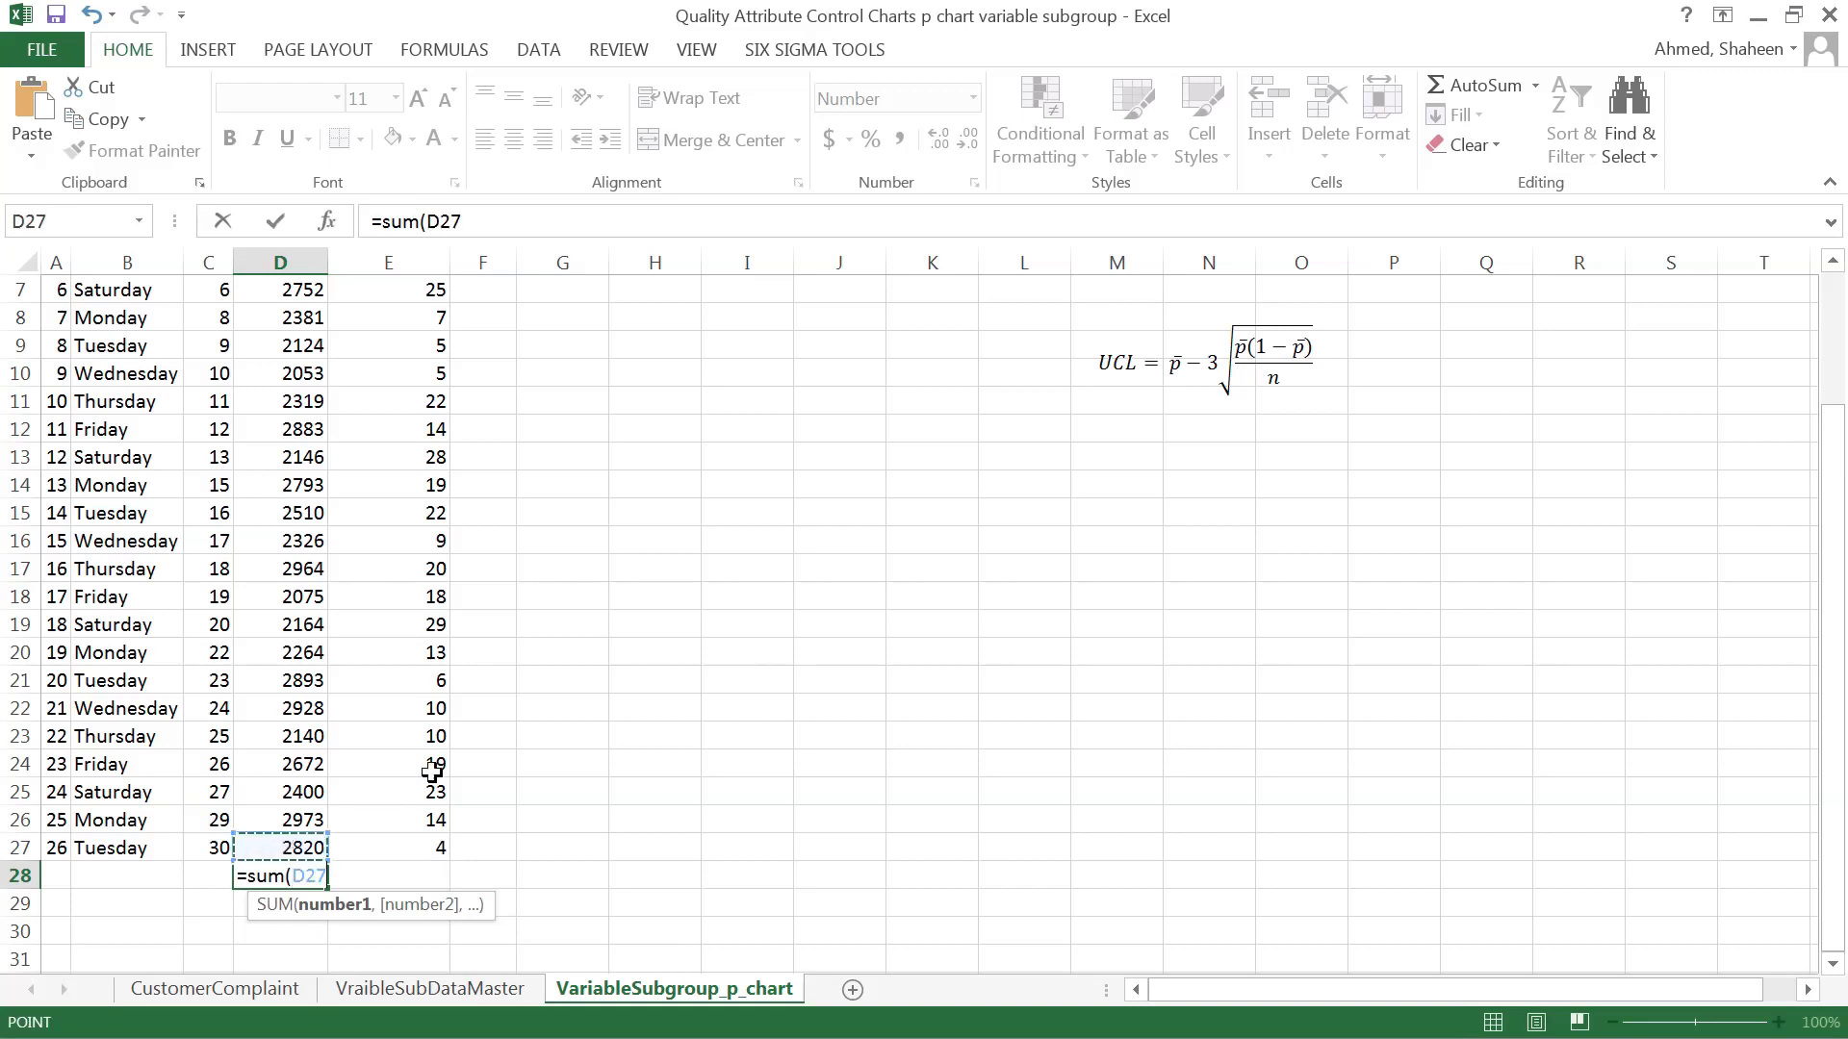
scroll(433, 774, up, 2)
shift+click(299, 316)
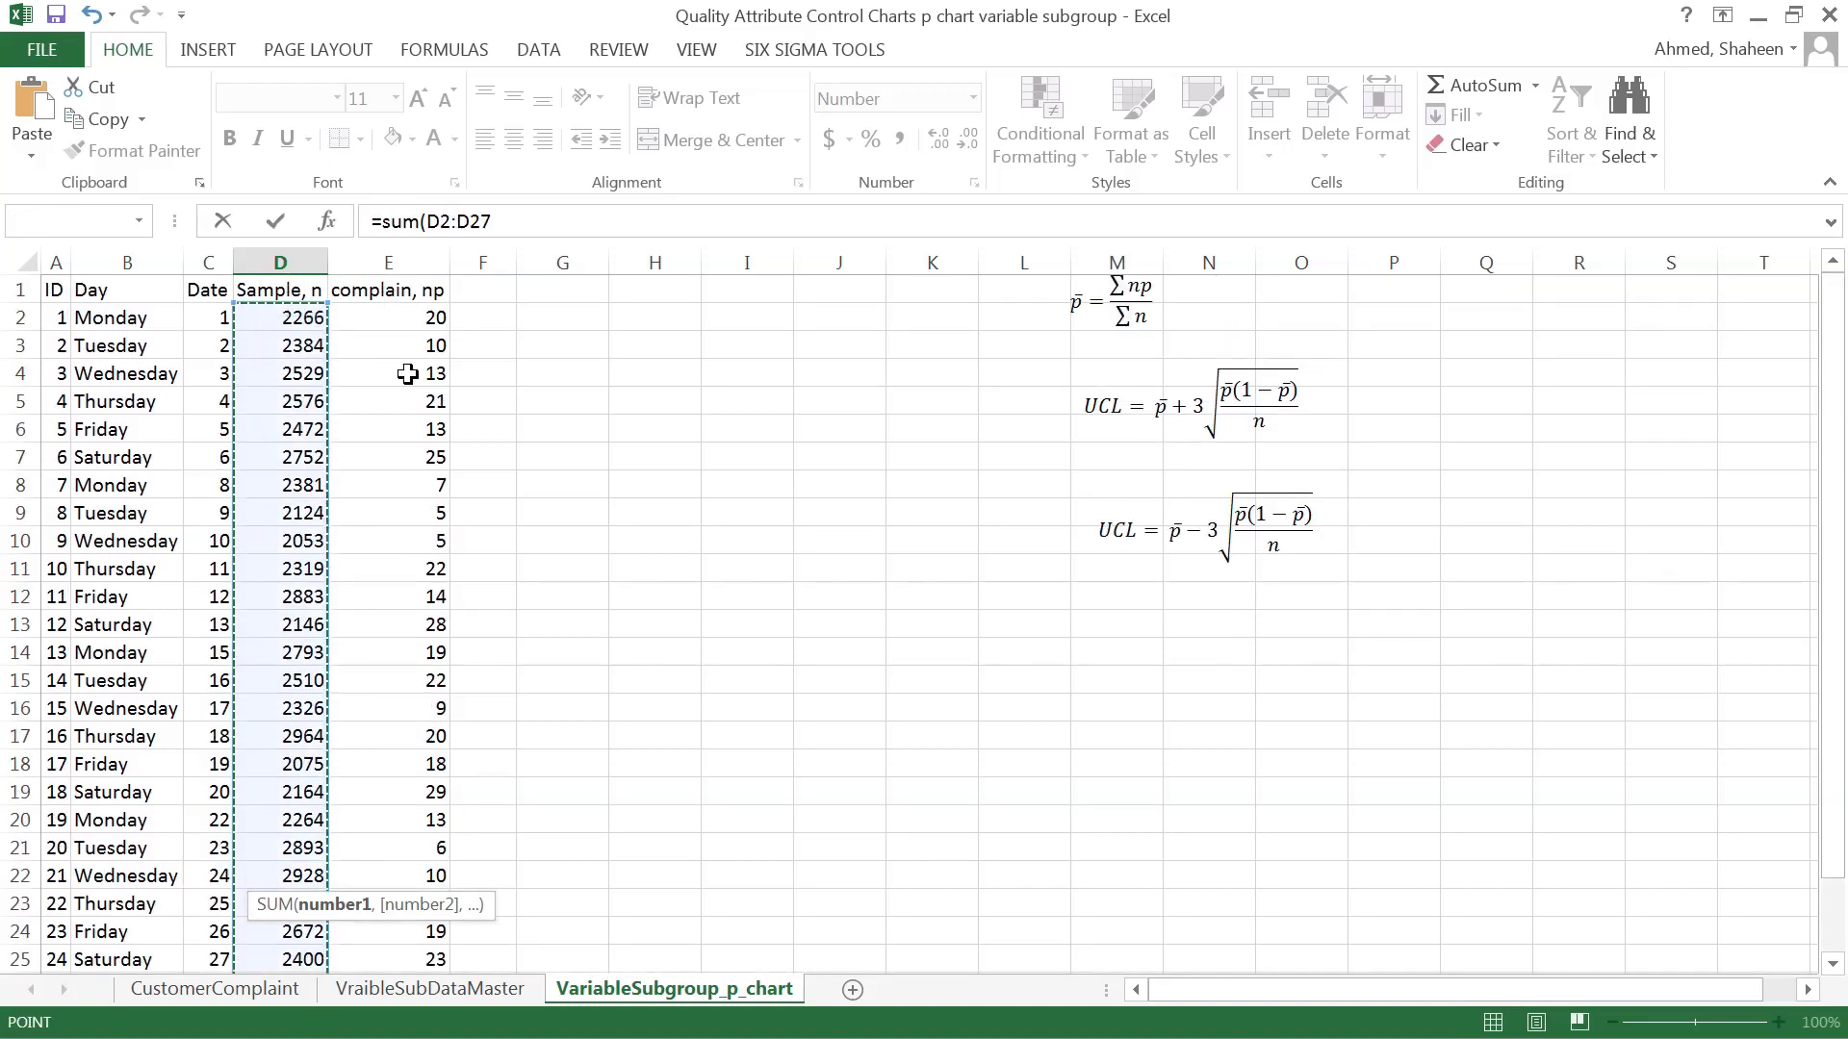
key(Return)
- Total the complaints in E28 with a SUM formula over E2:E27
scroll(438, 405, down, 2)
click(380, 763)
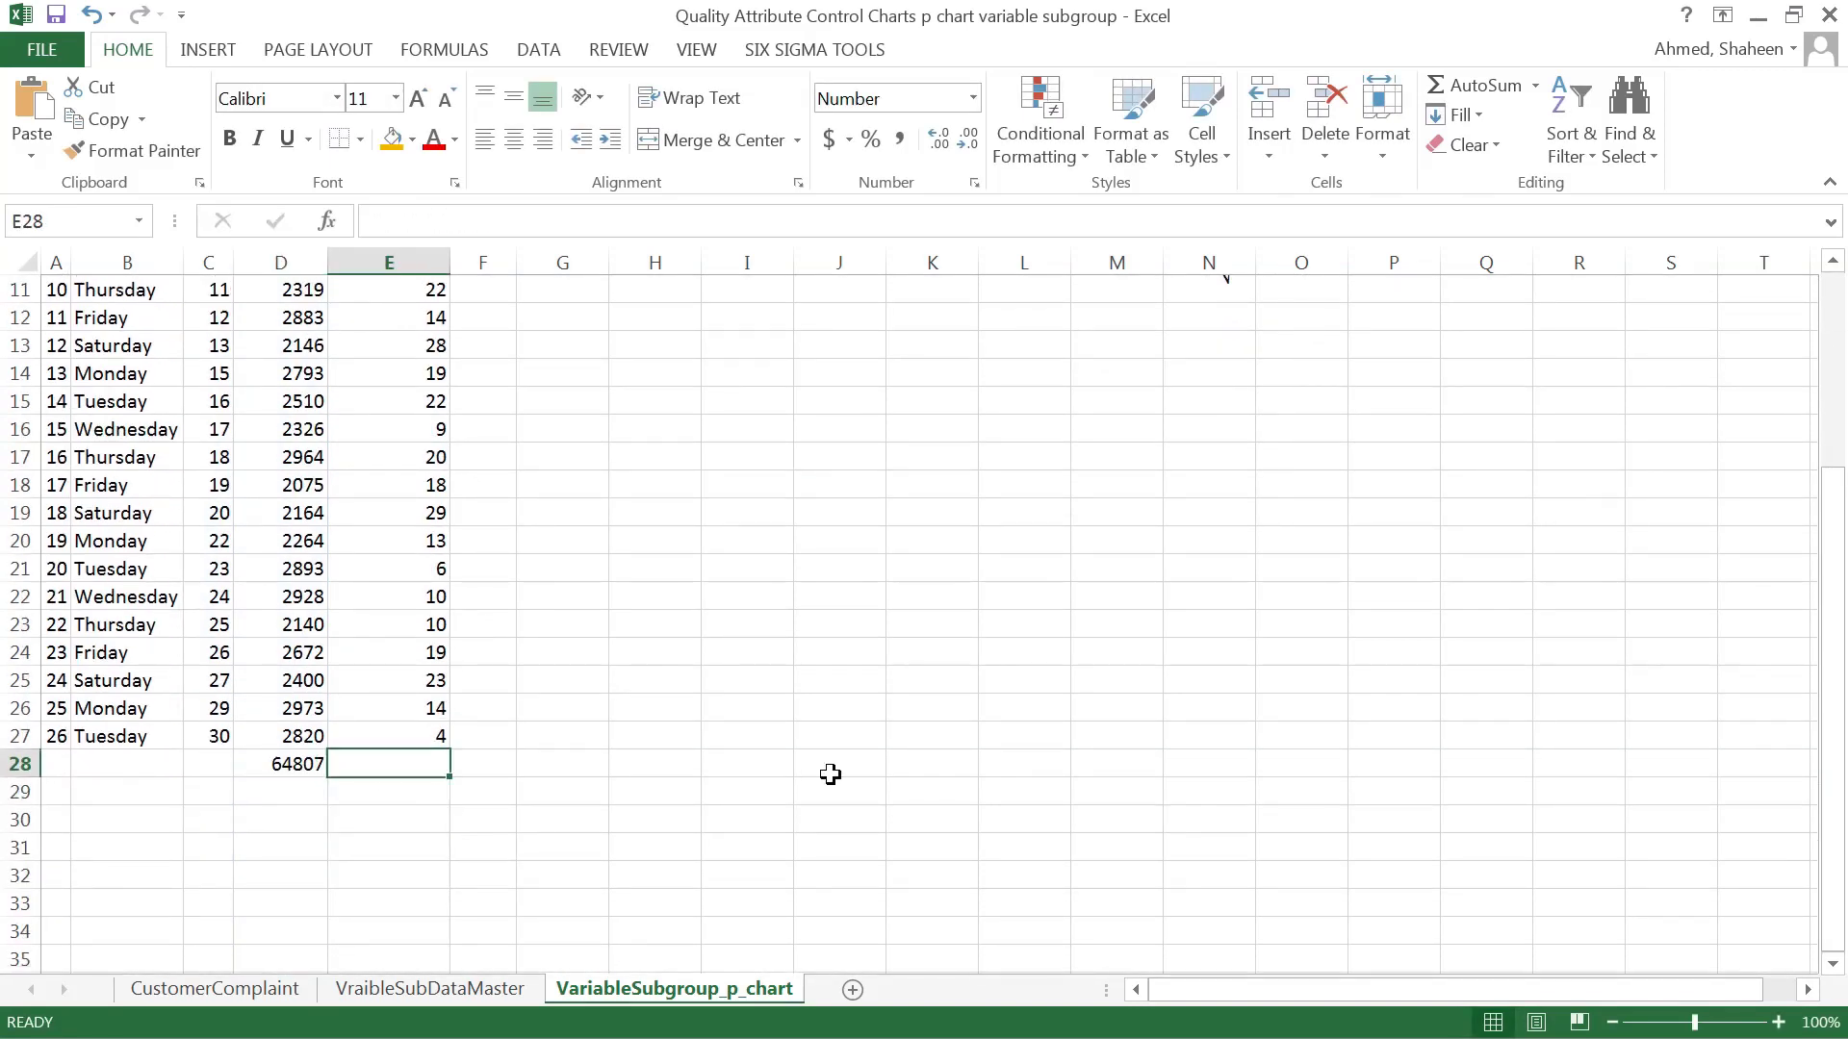
text(=sum()
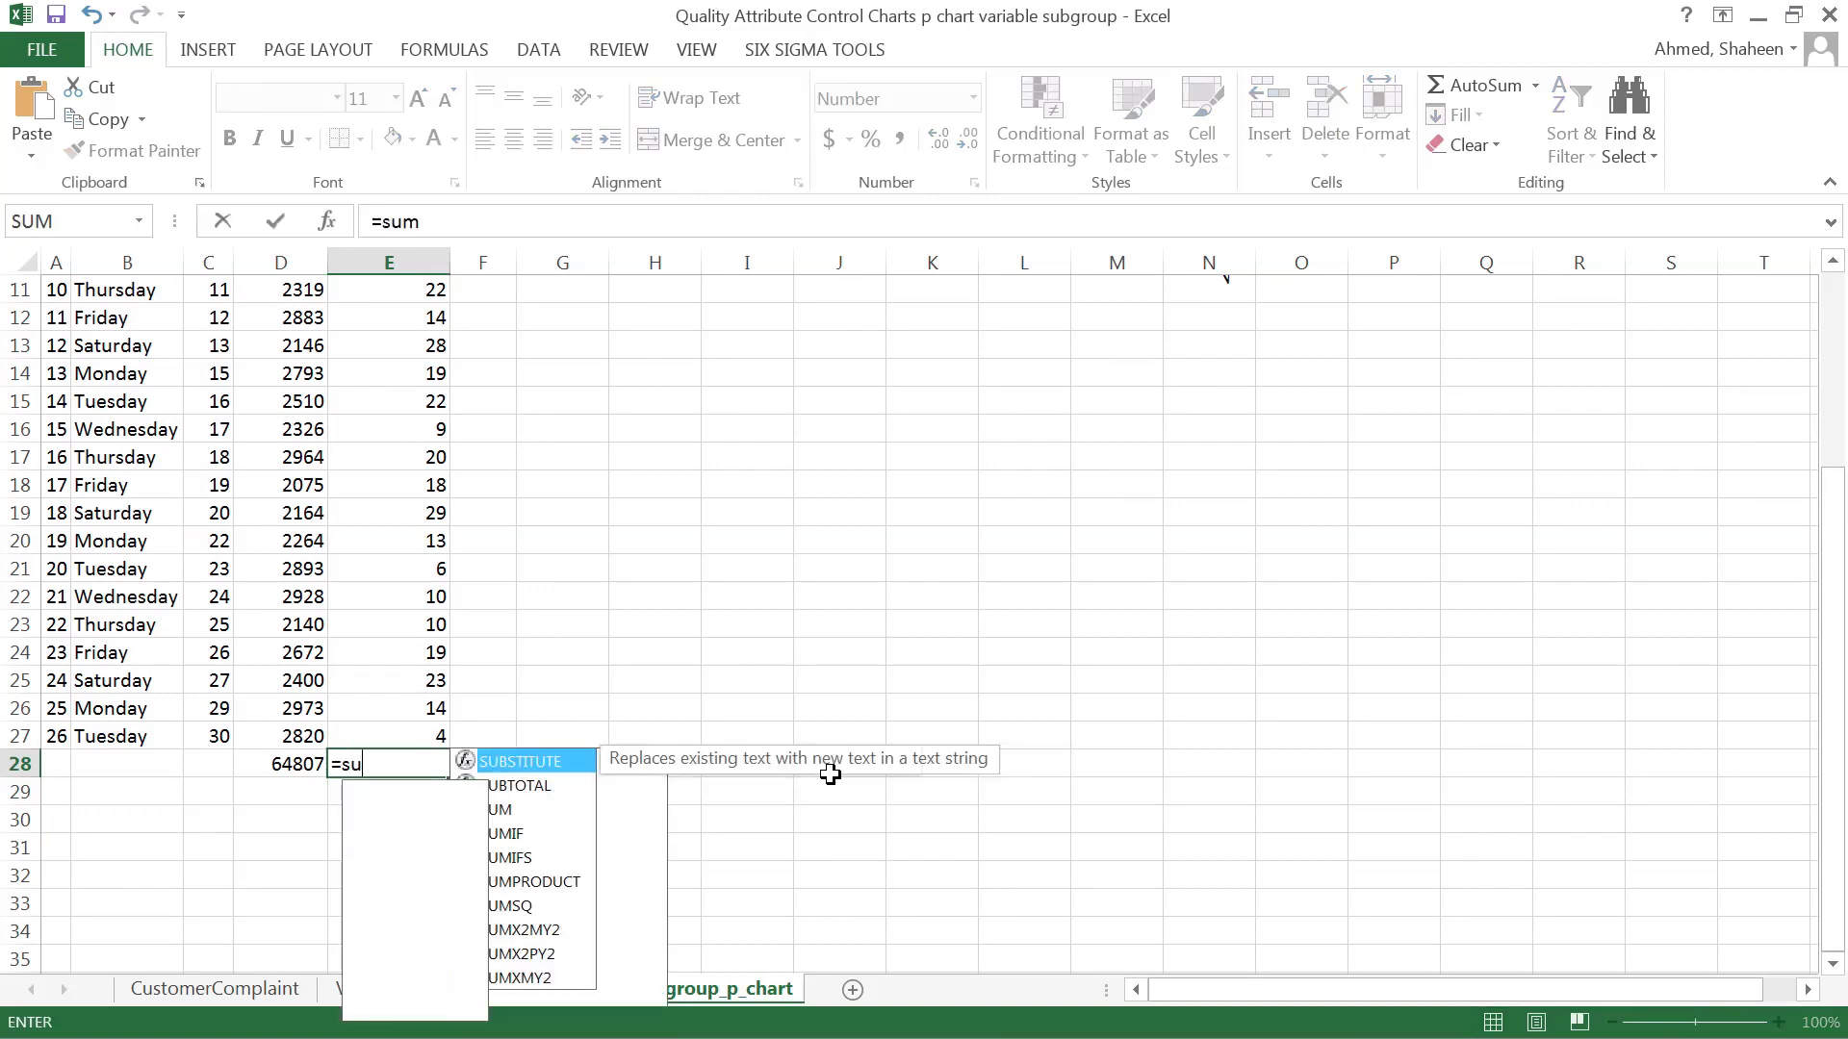
click(430, 735)
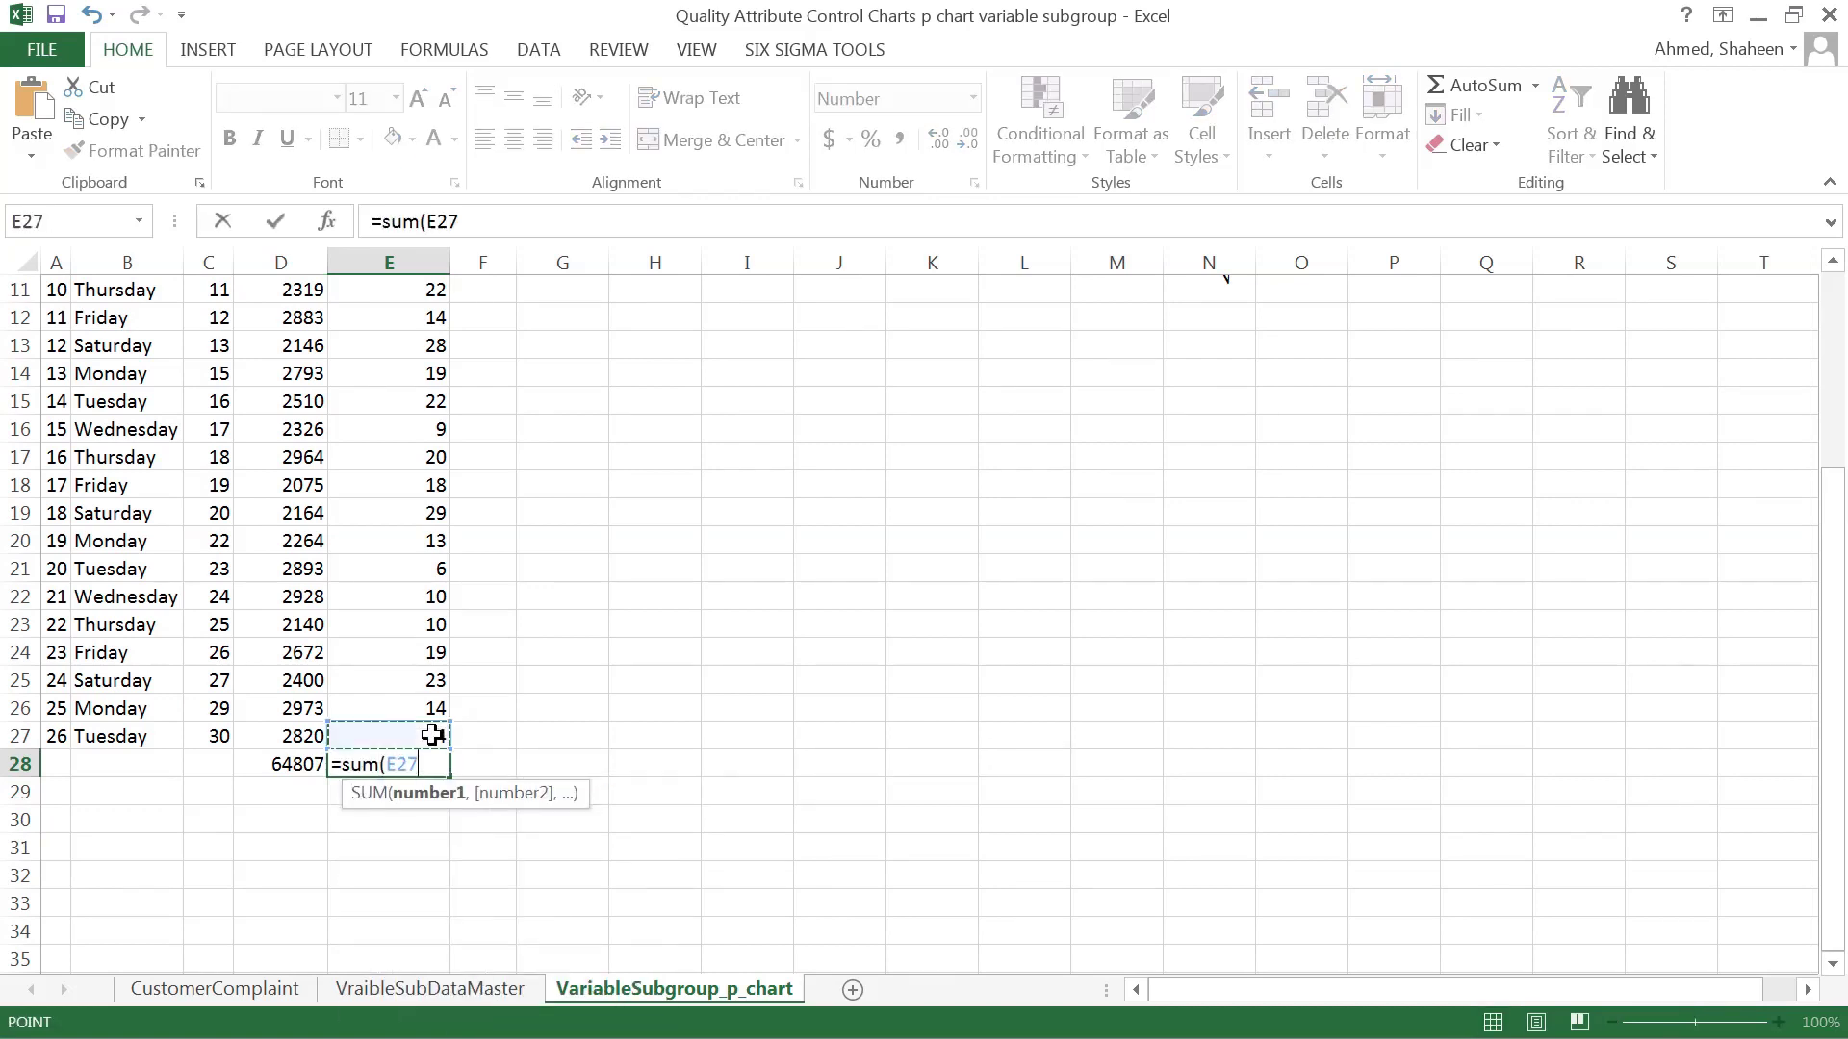
scroll(462, 454, up, 4)
shift+click(410, 318)
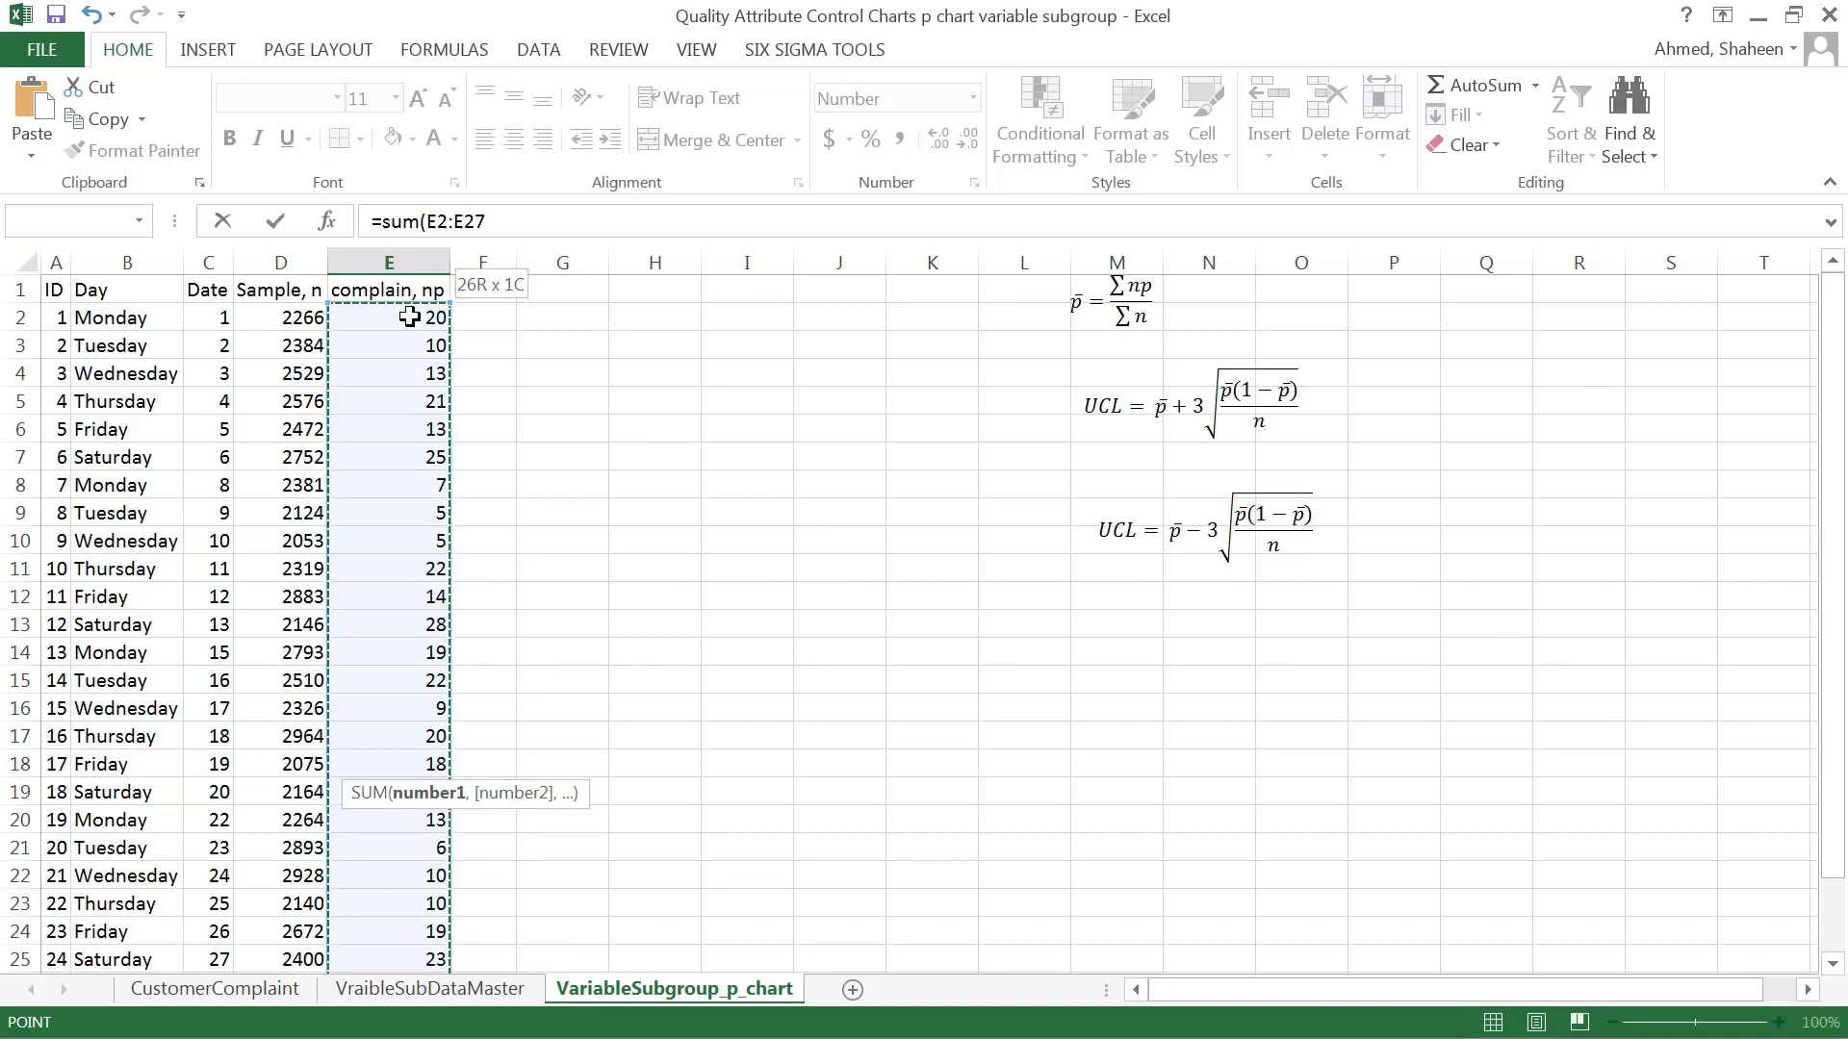
key(Return)
- Head column F with "p" and calculate the first day's complaint proportion in F2 as =E2/D2
scroll(933, 508, up, 1)
click(493, 289)
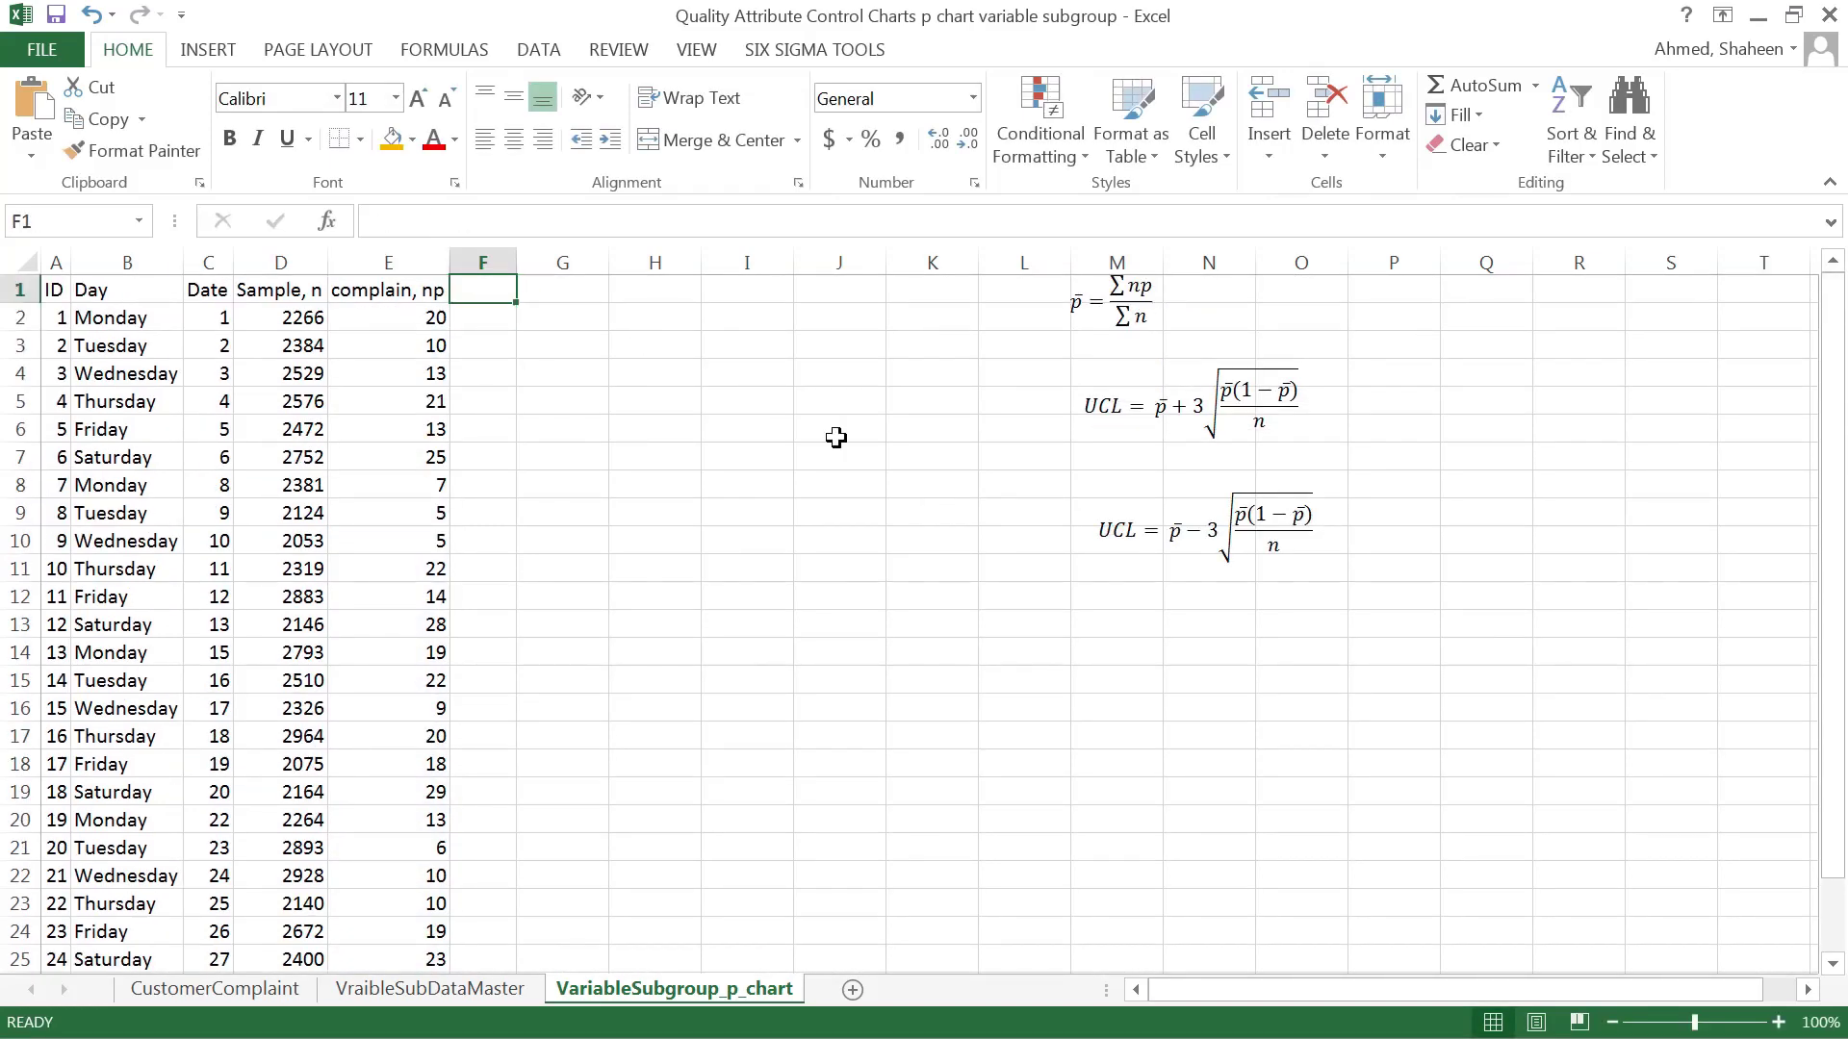
text(p)
key(Return)
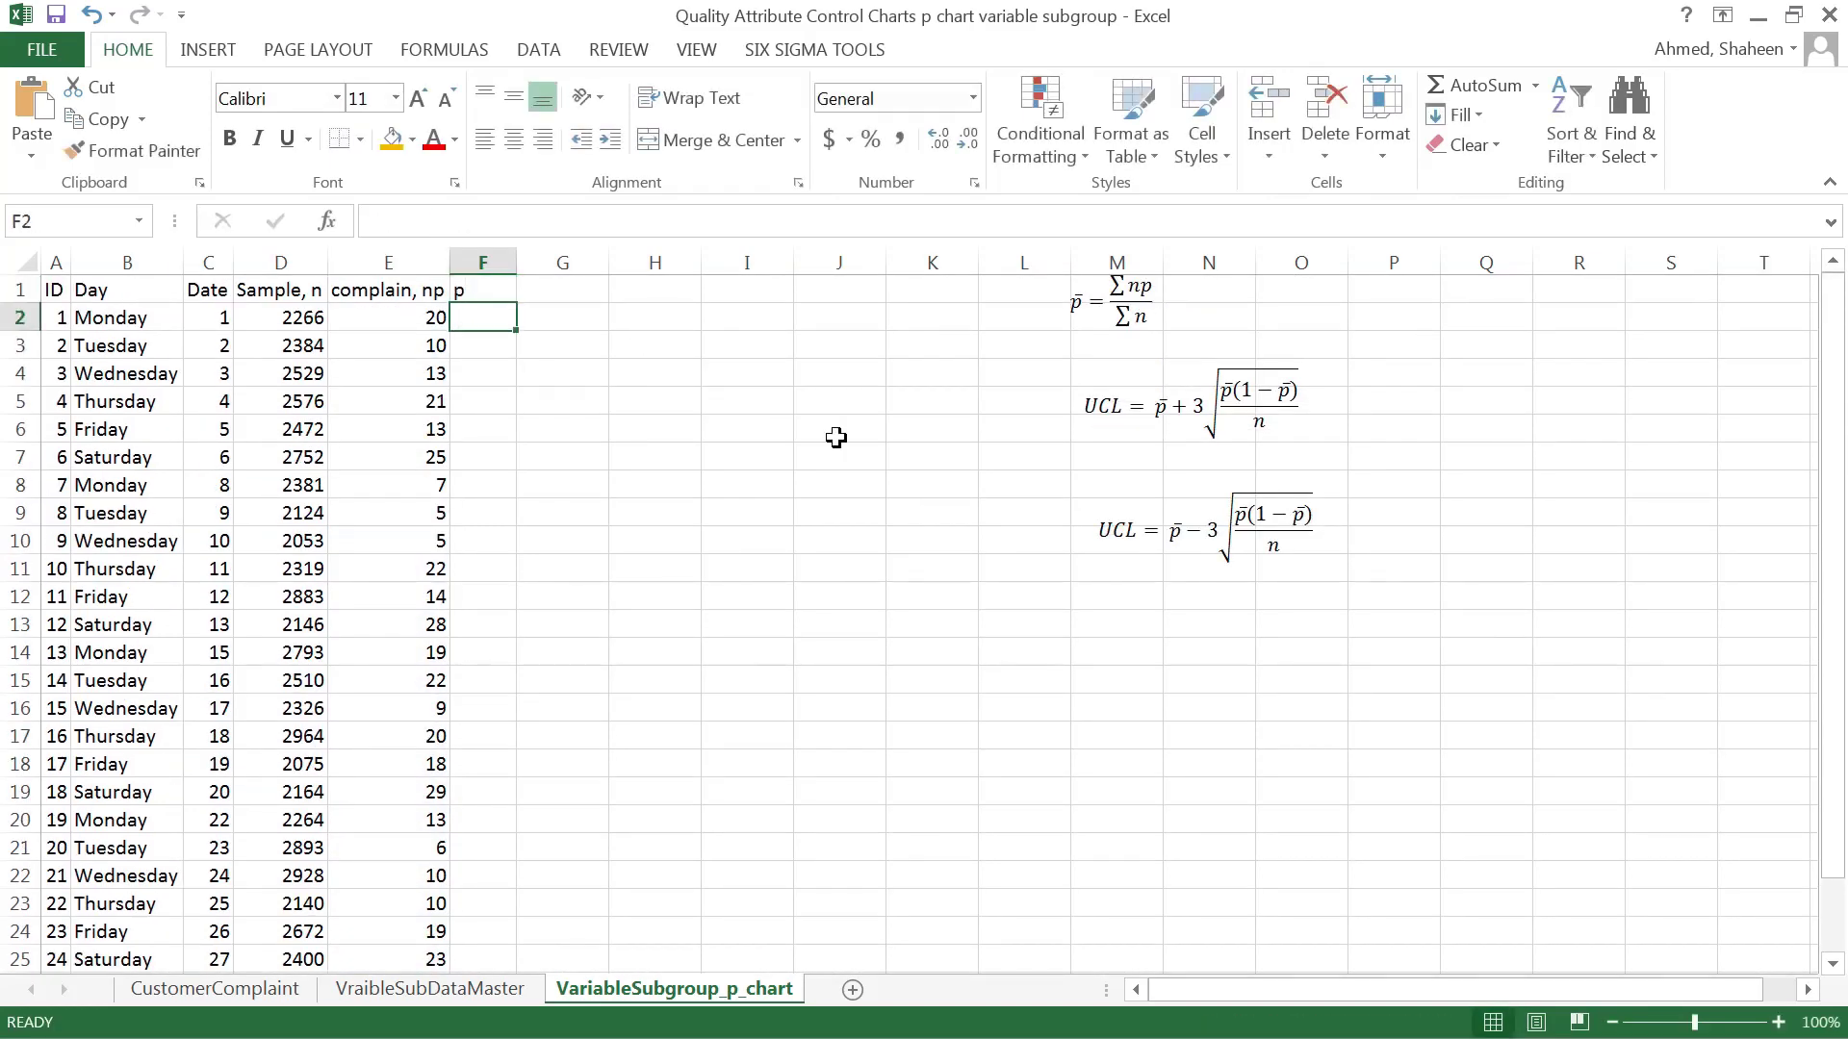
text(=)
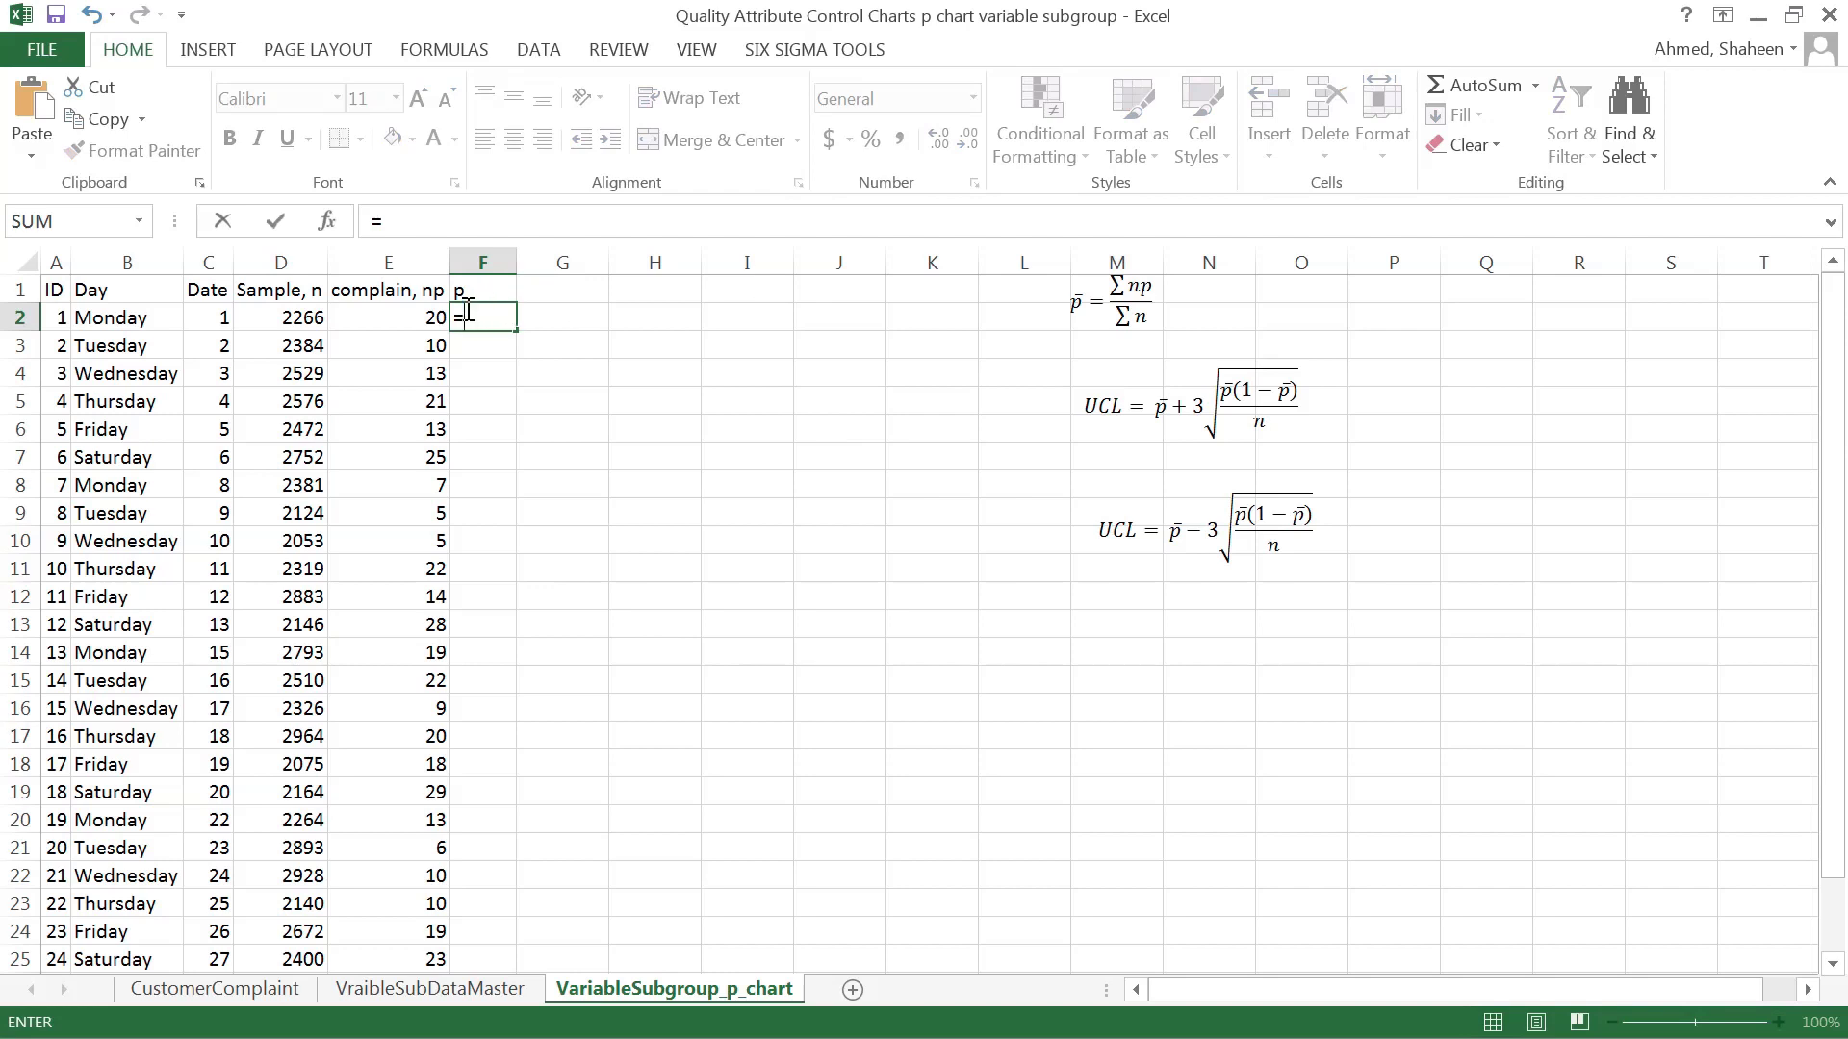
click(423, 320)
text(/)
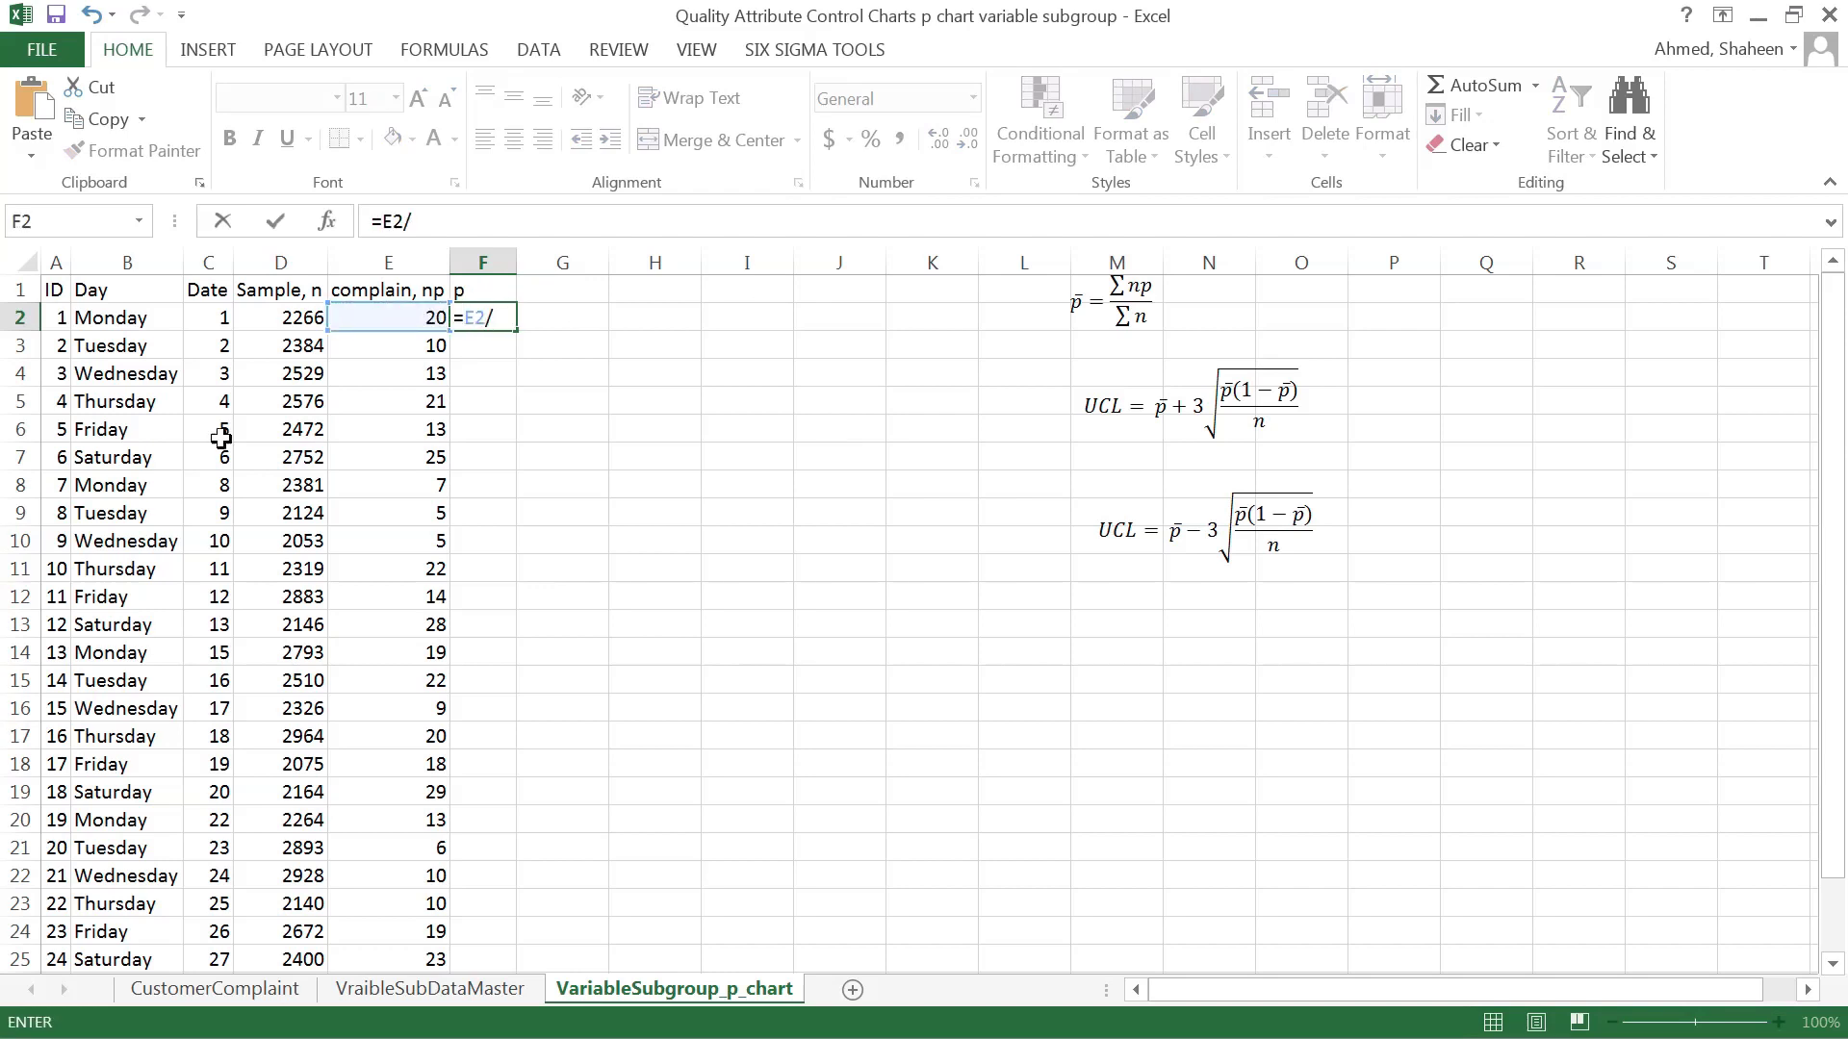
click(276, 330)
key(Return)
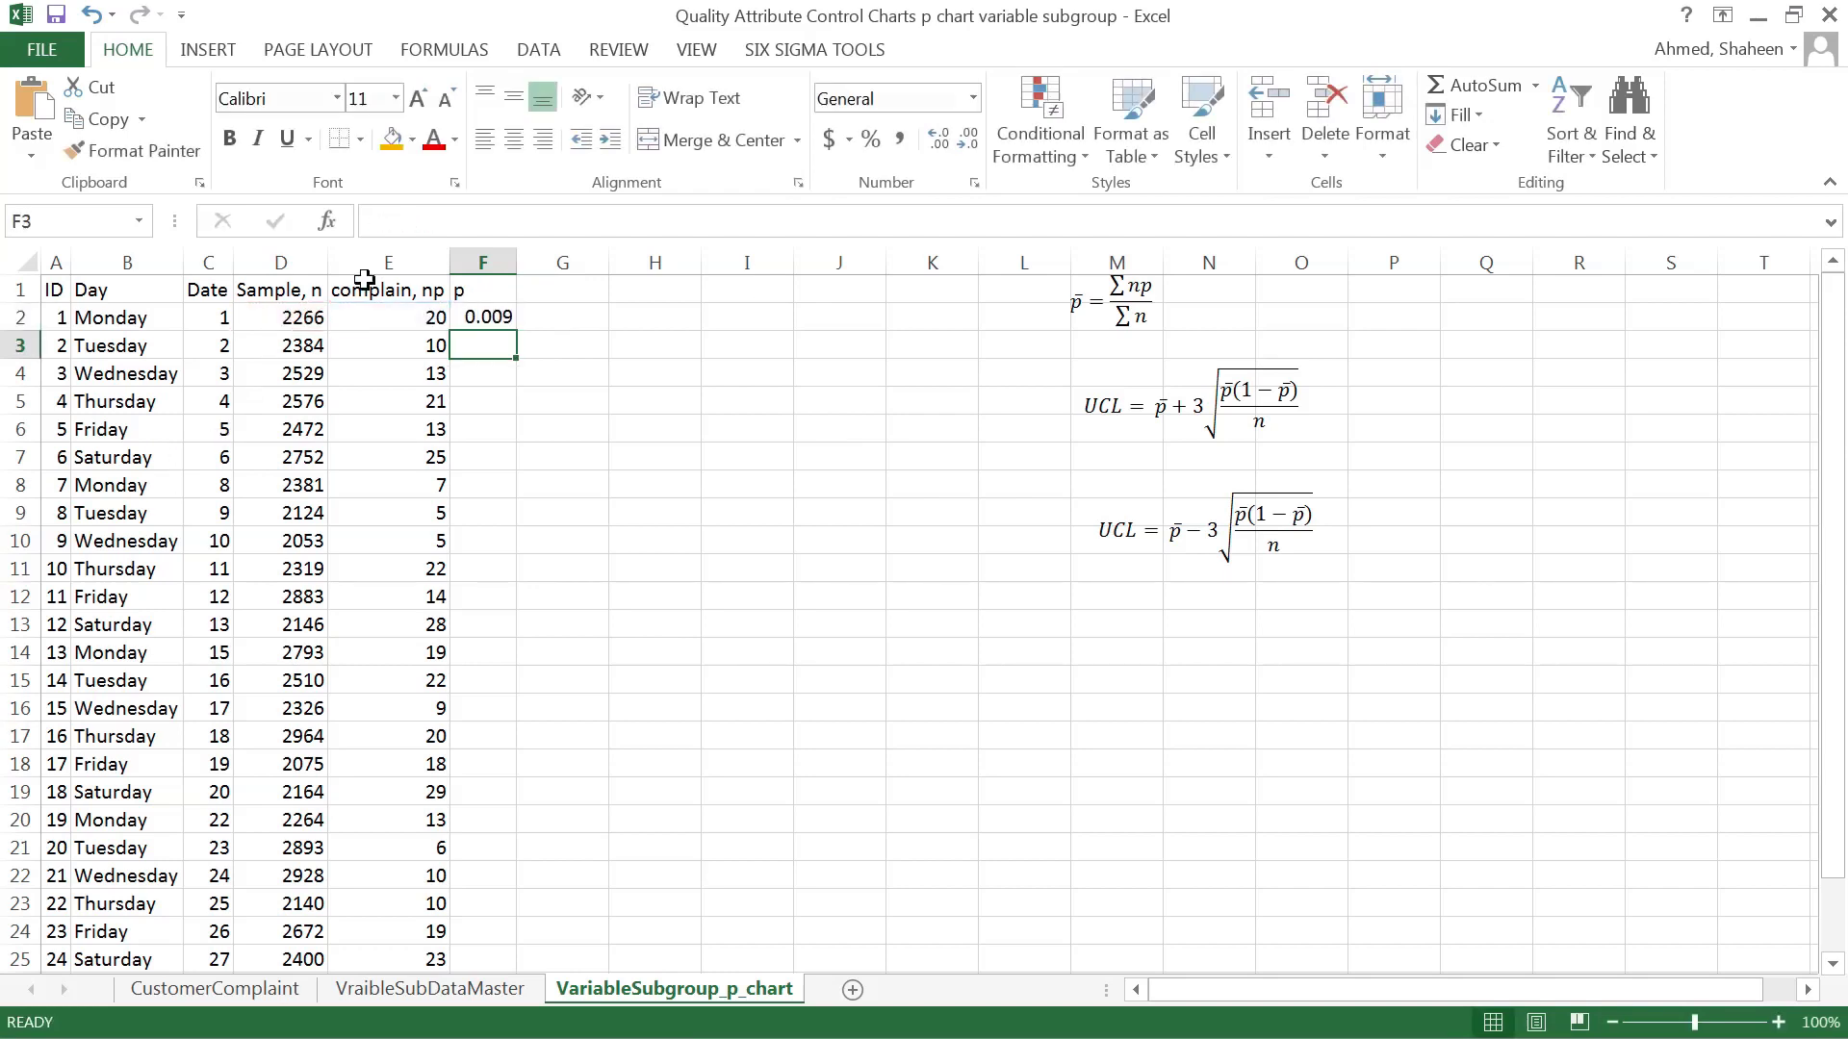
- Fill the proportion formula from F2 down to F27
click(496, 321)
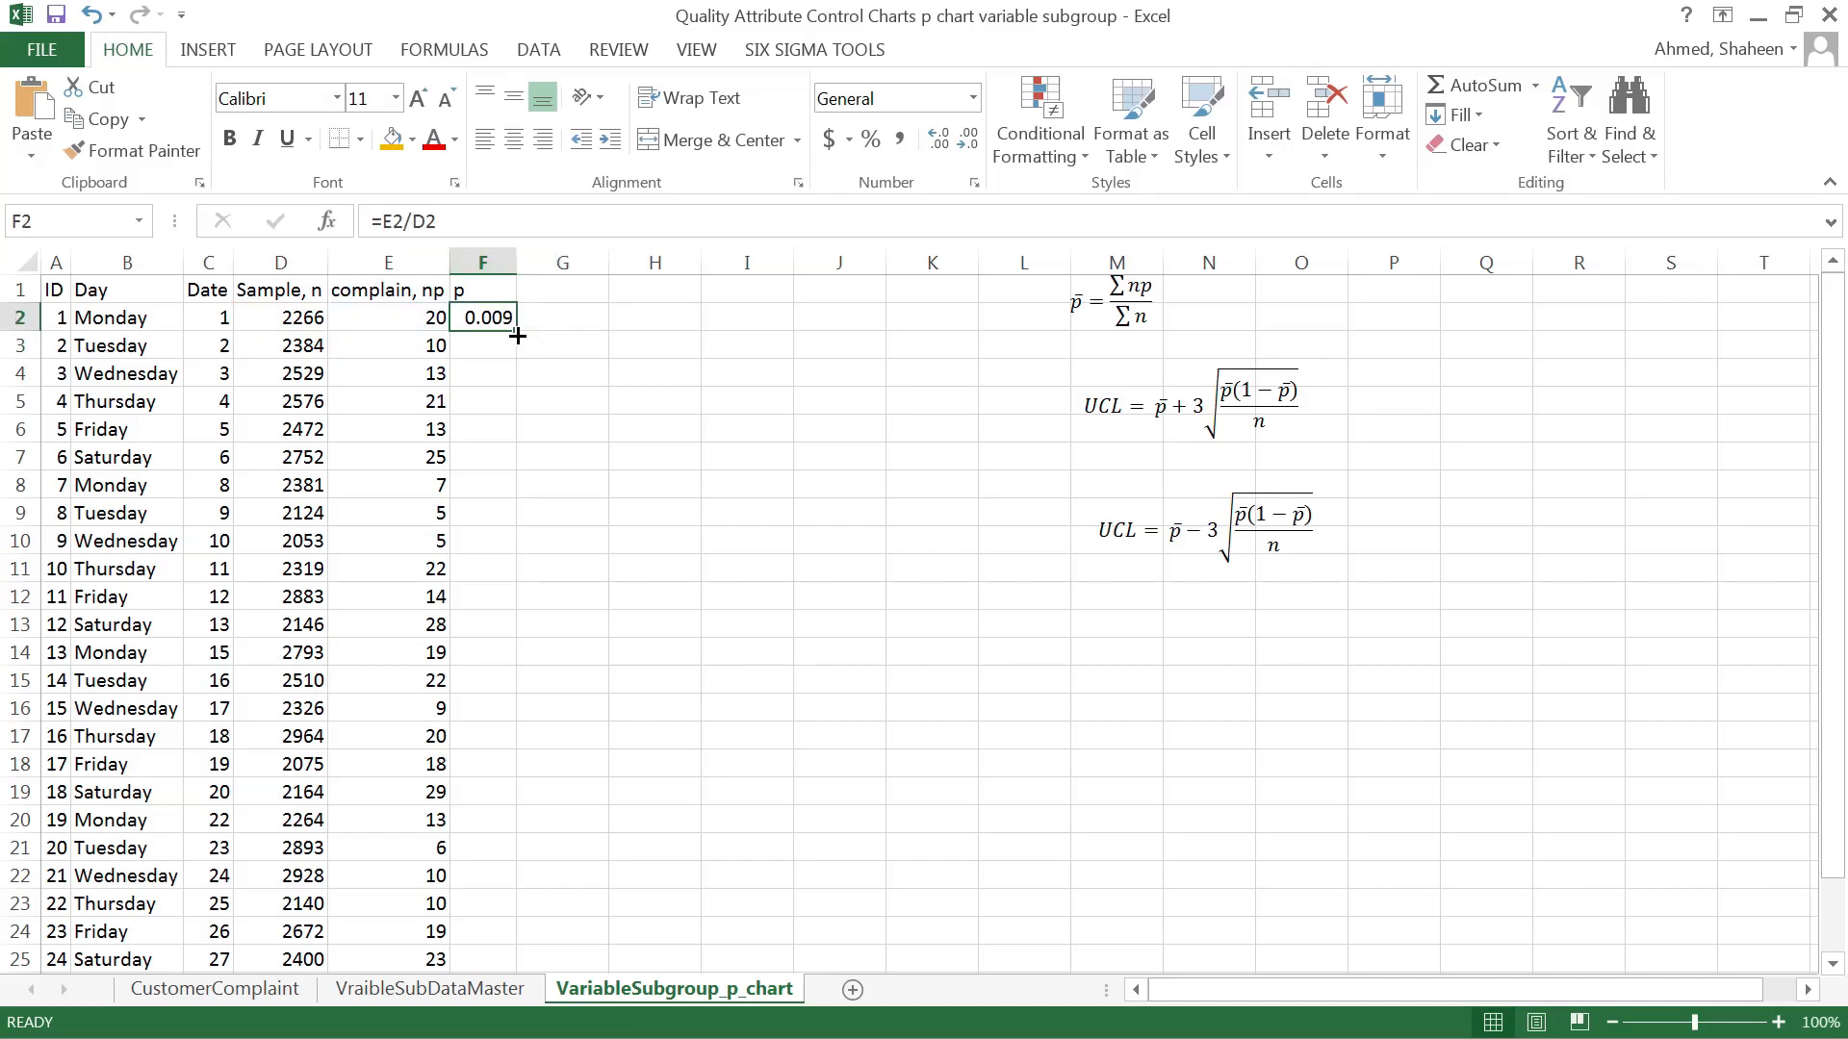
double_click(515, 331)
scroll(627, 466, down, 6)
scroll(633, 481, up, 6)
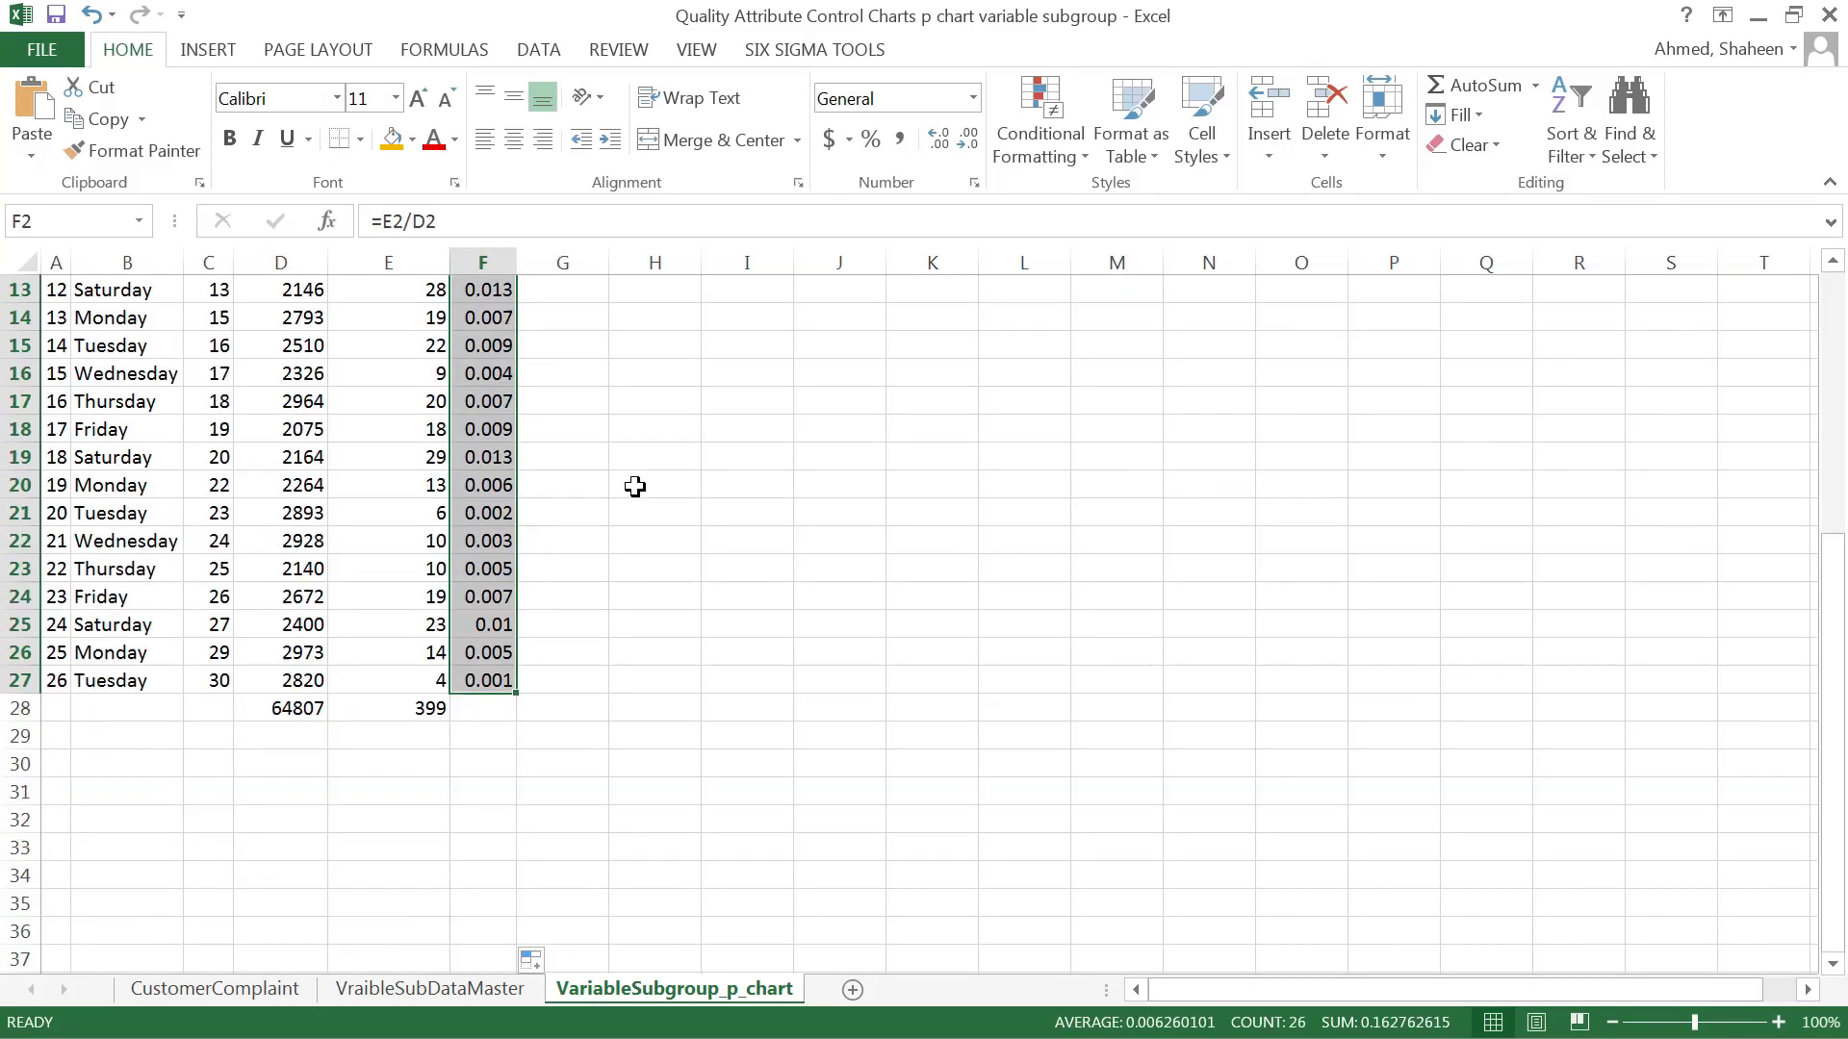
- Head column G with "p_bar" and calculate the overall average proportion in G2 as =E28/D28
click(584, 292)
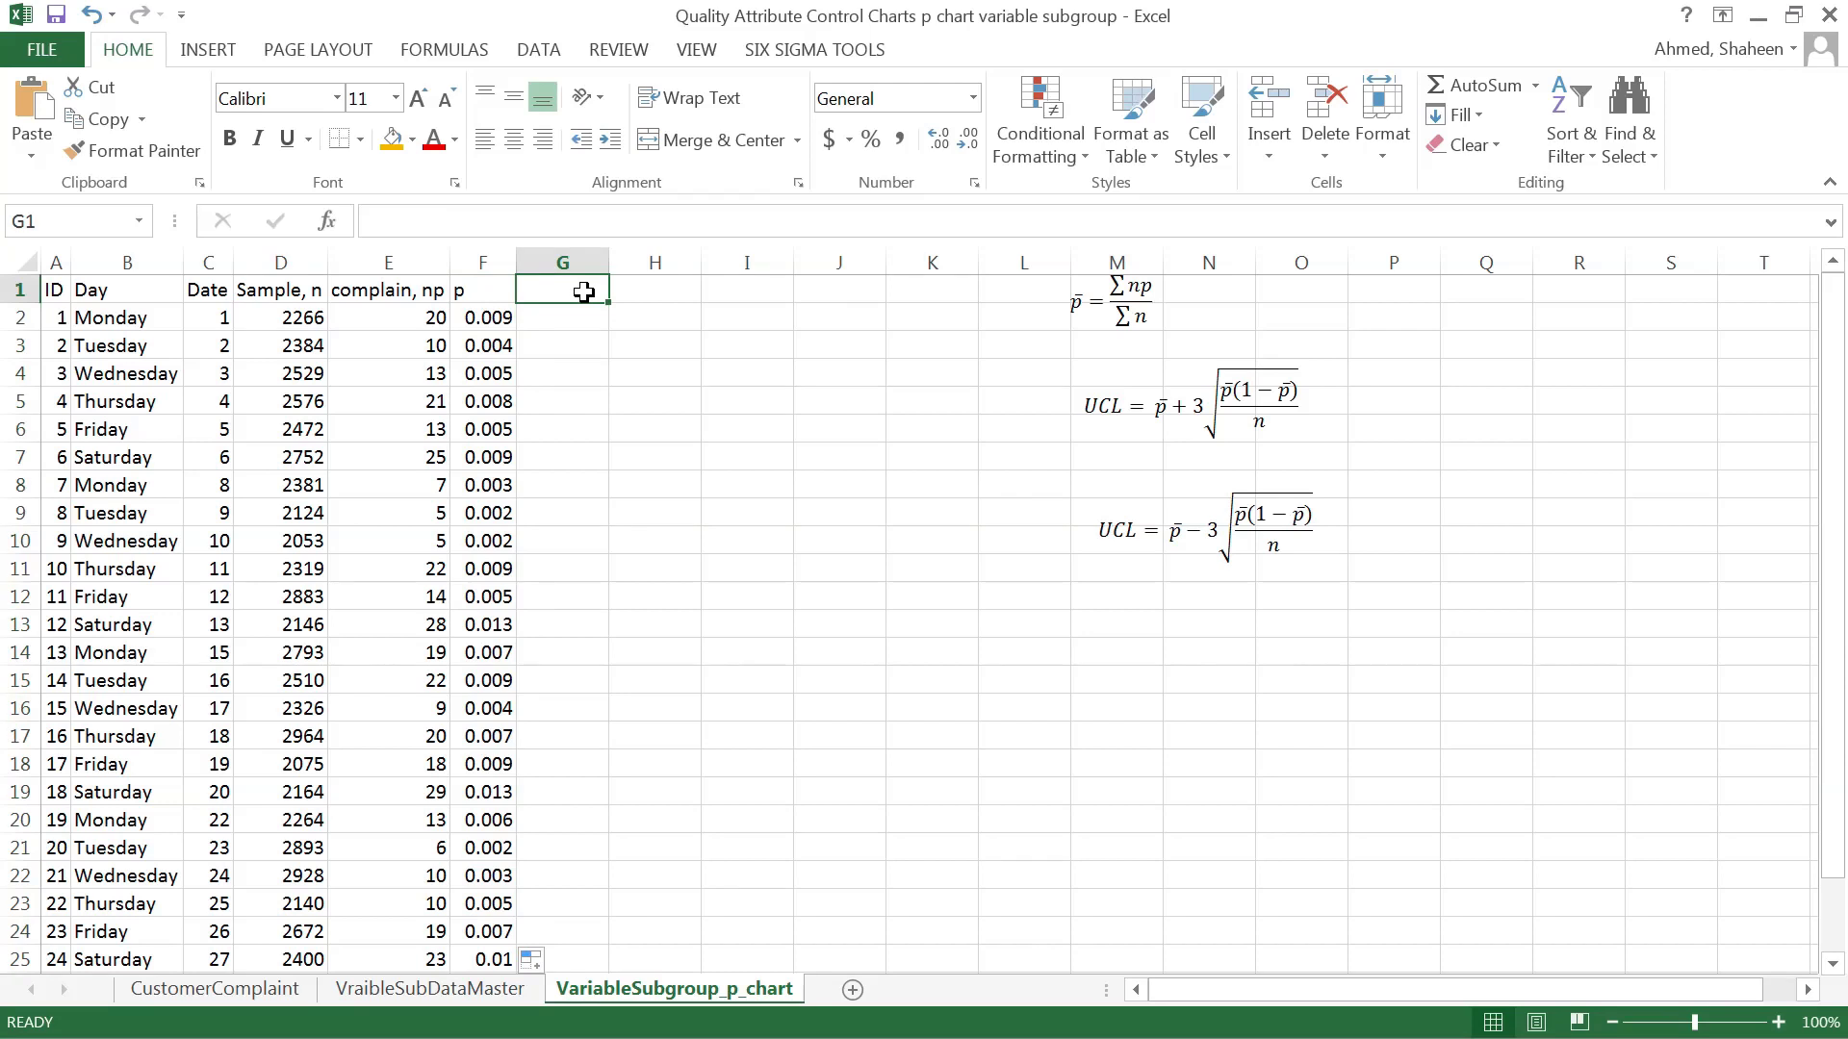
text(p_b)
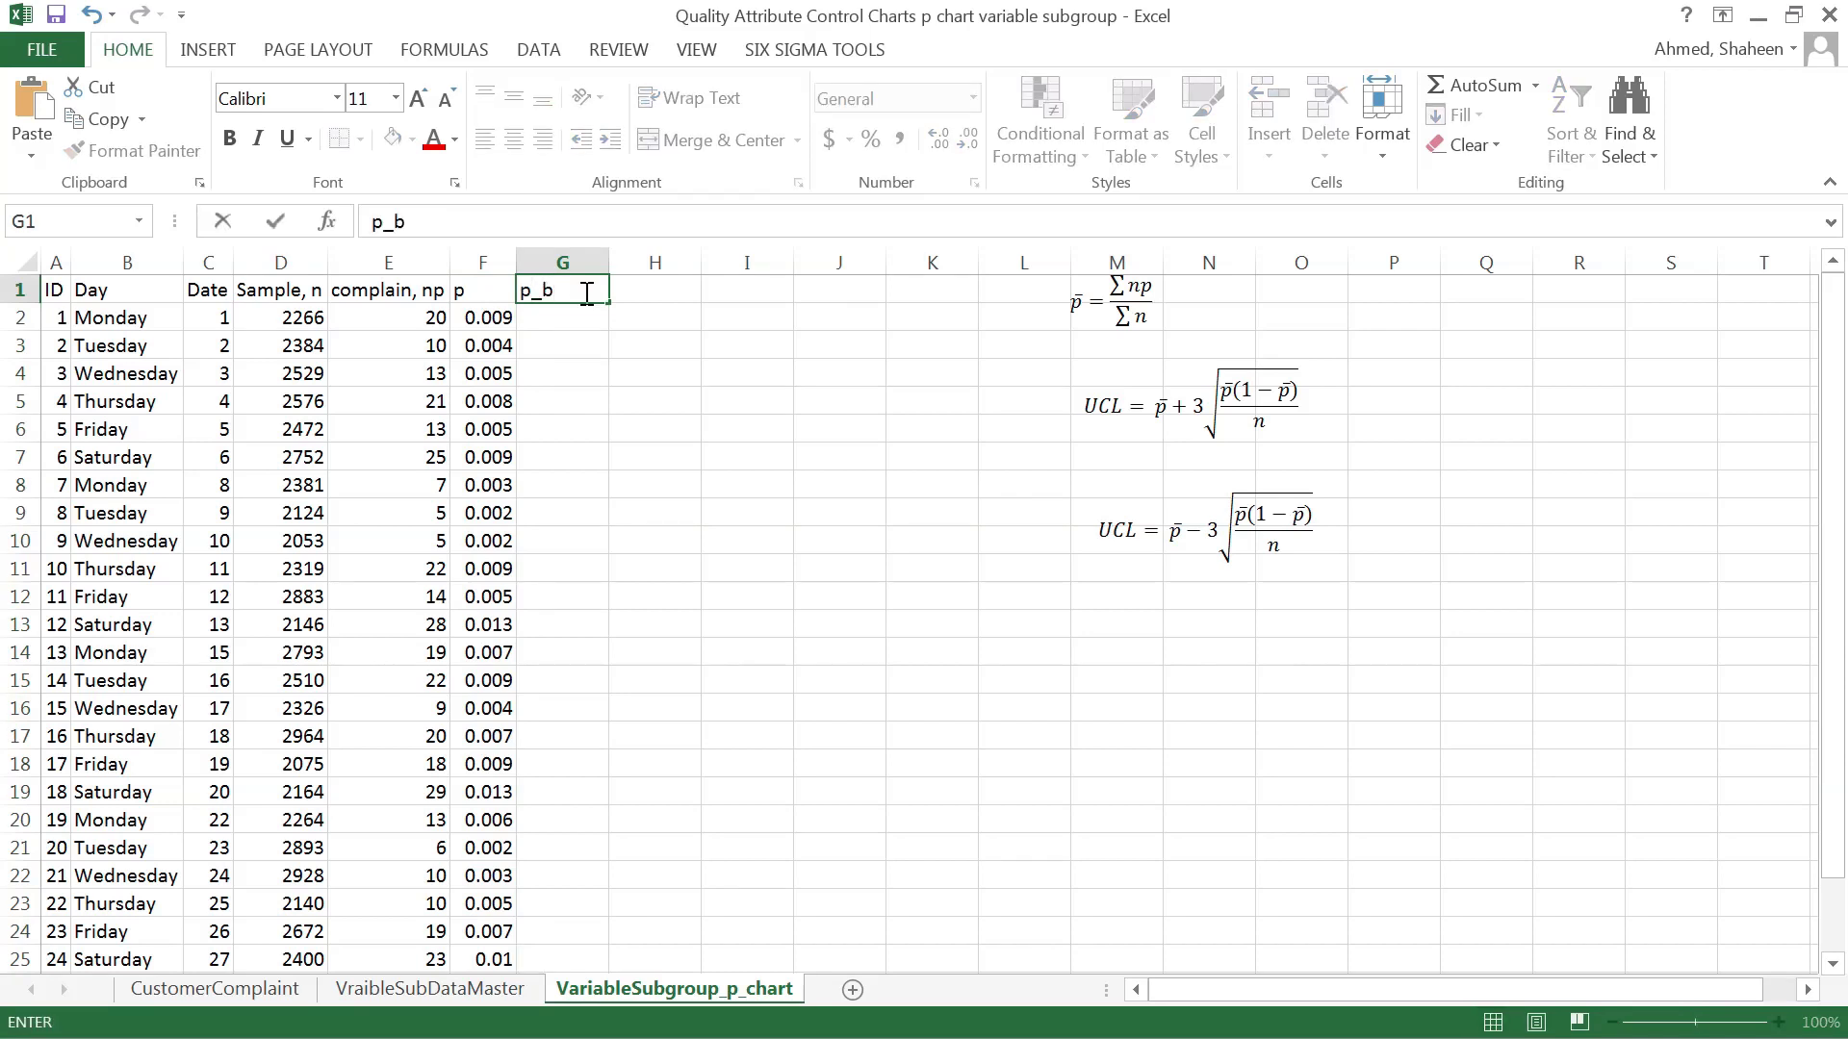
text(ar)
key(Return)
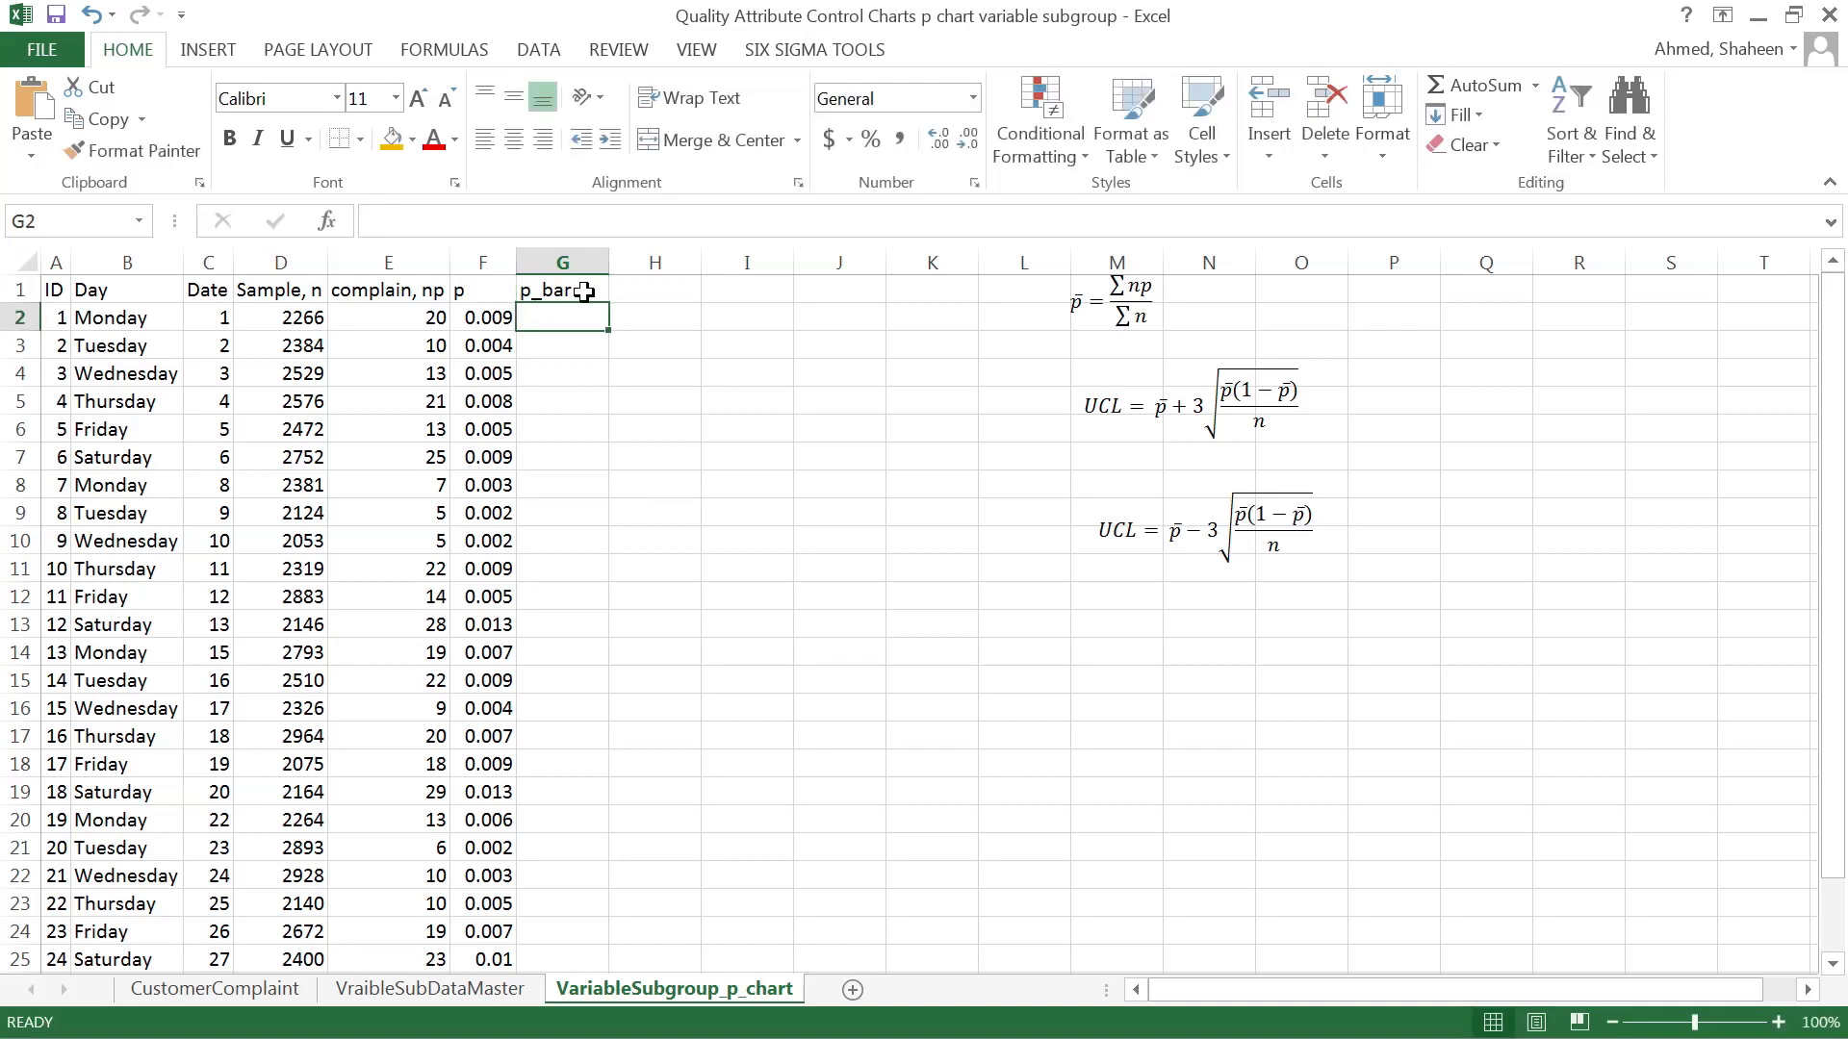
text(=)
scroll(594, 563, down, 4)
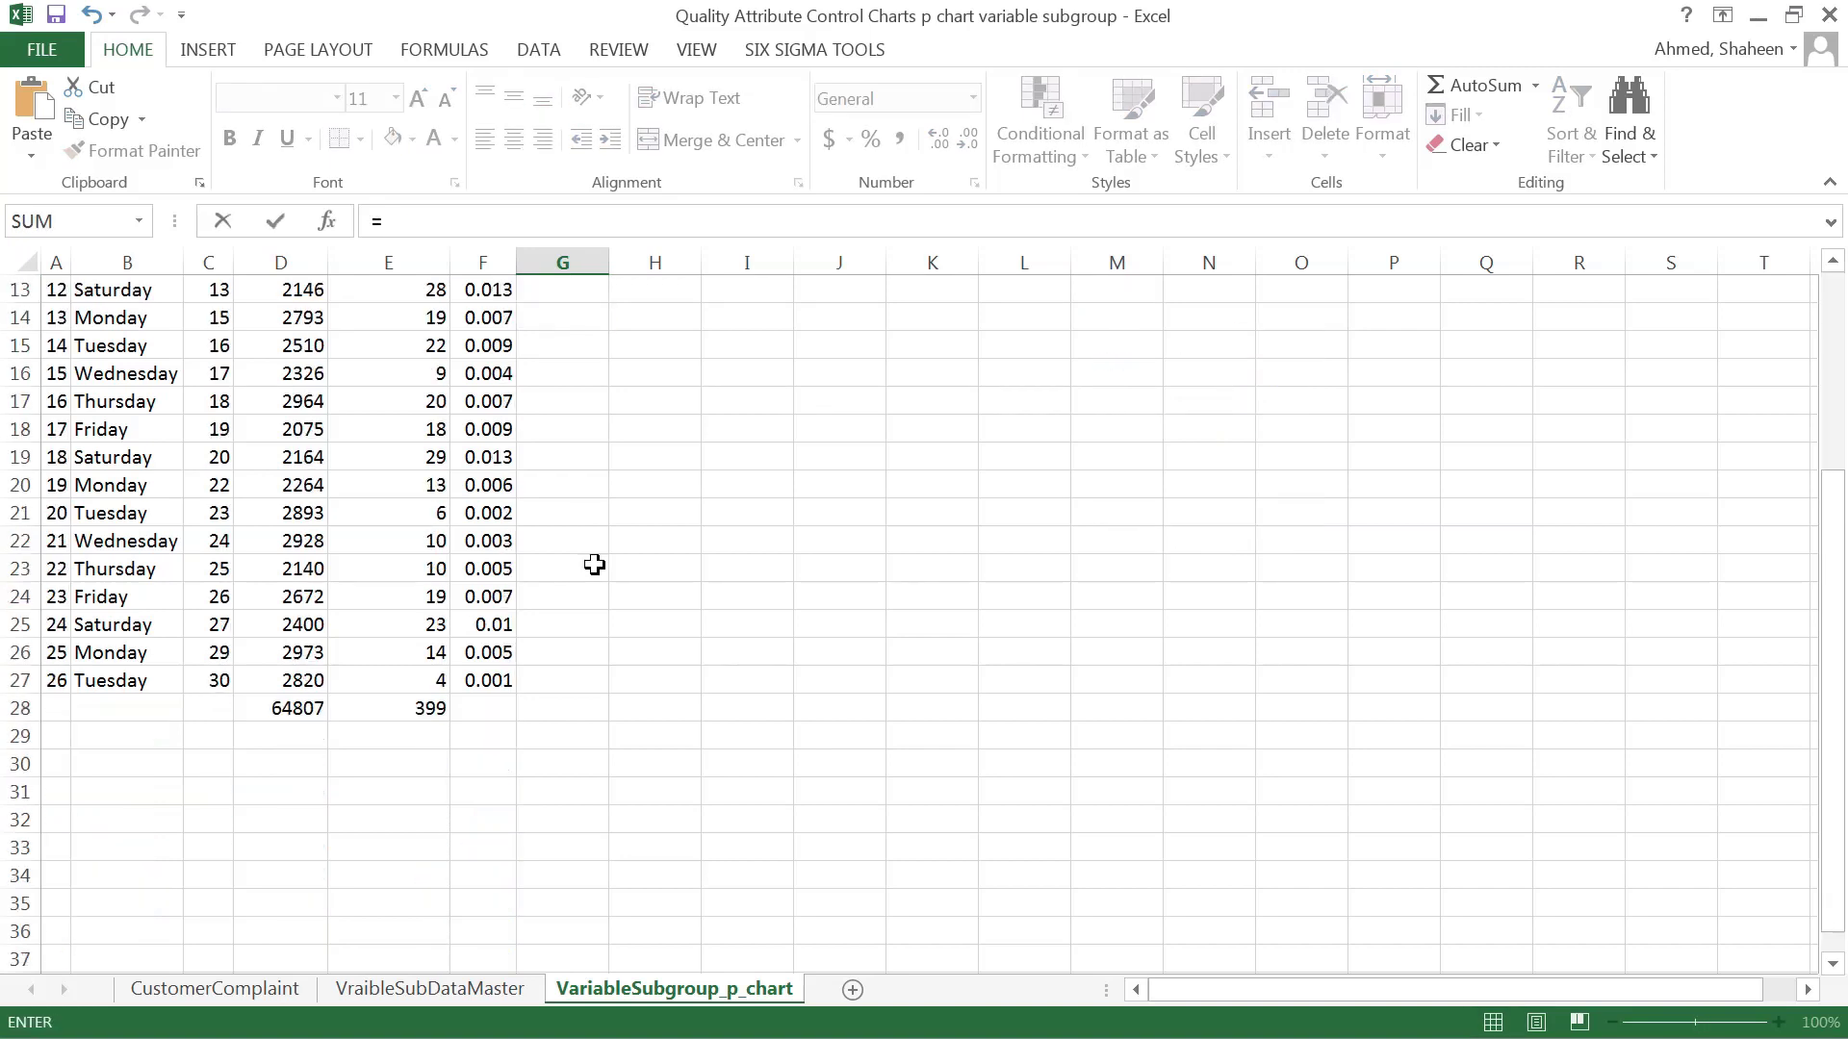
click(395, 709)
text(/)
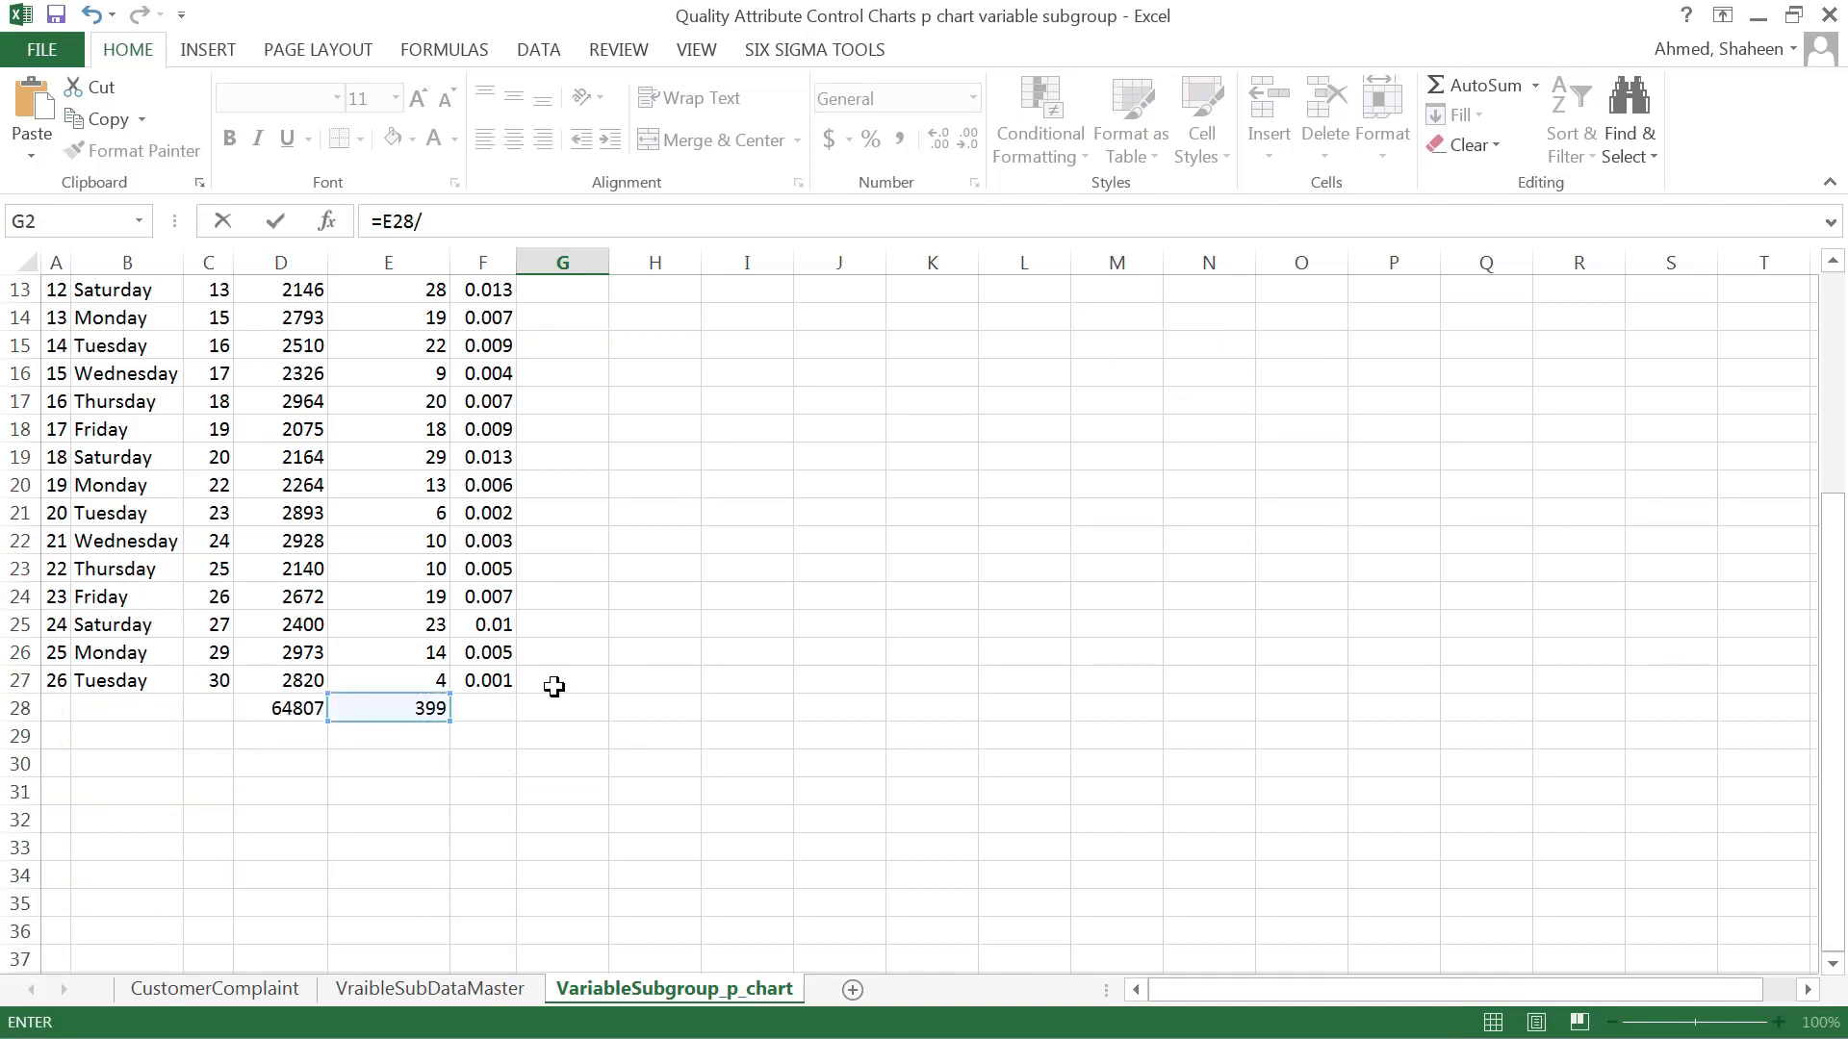
click(291, 699)
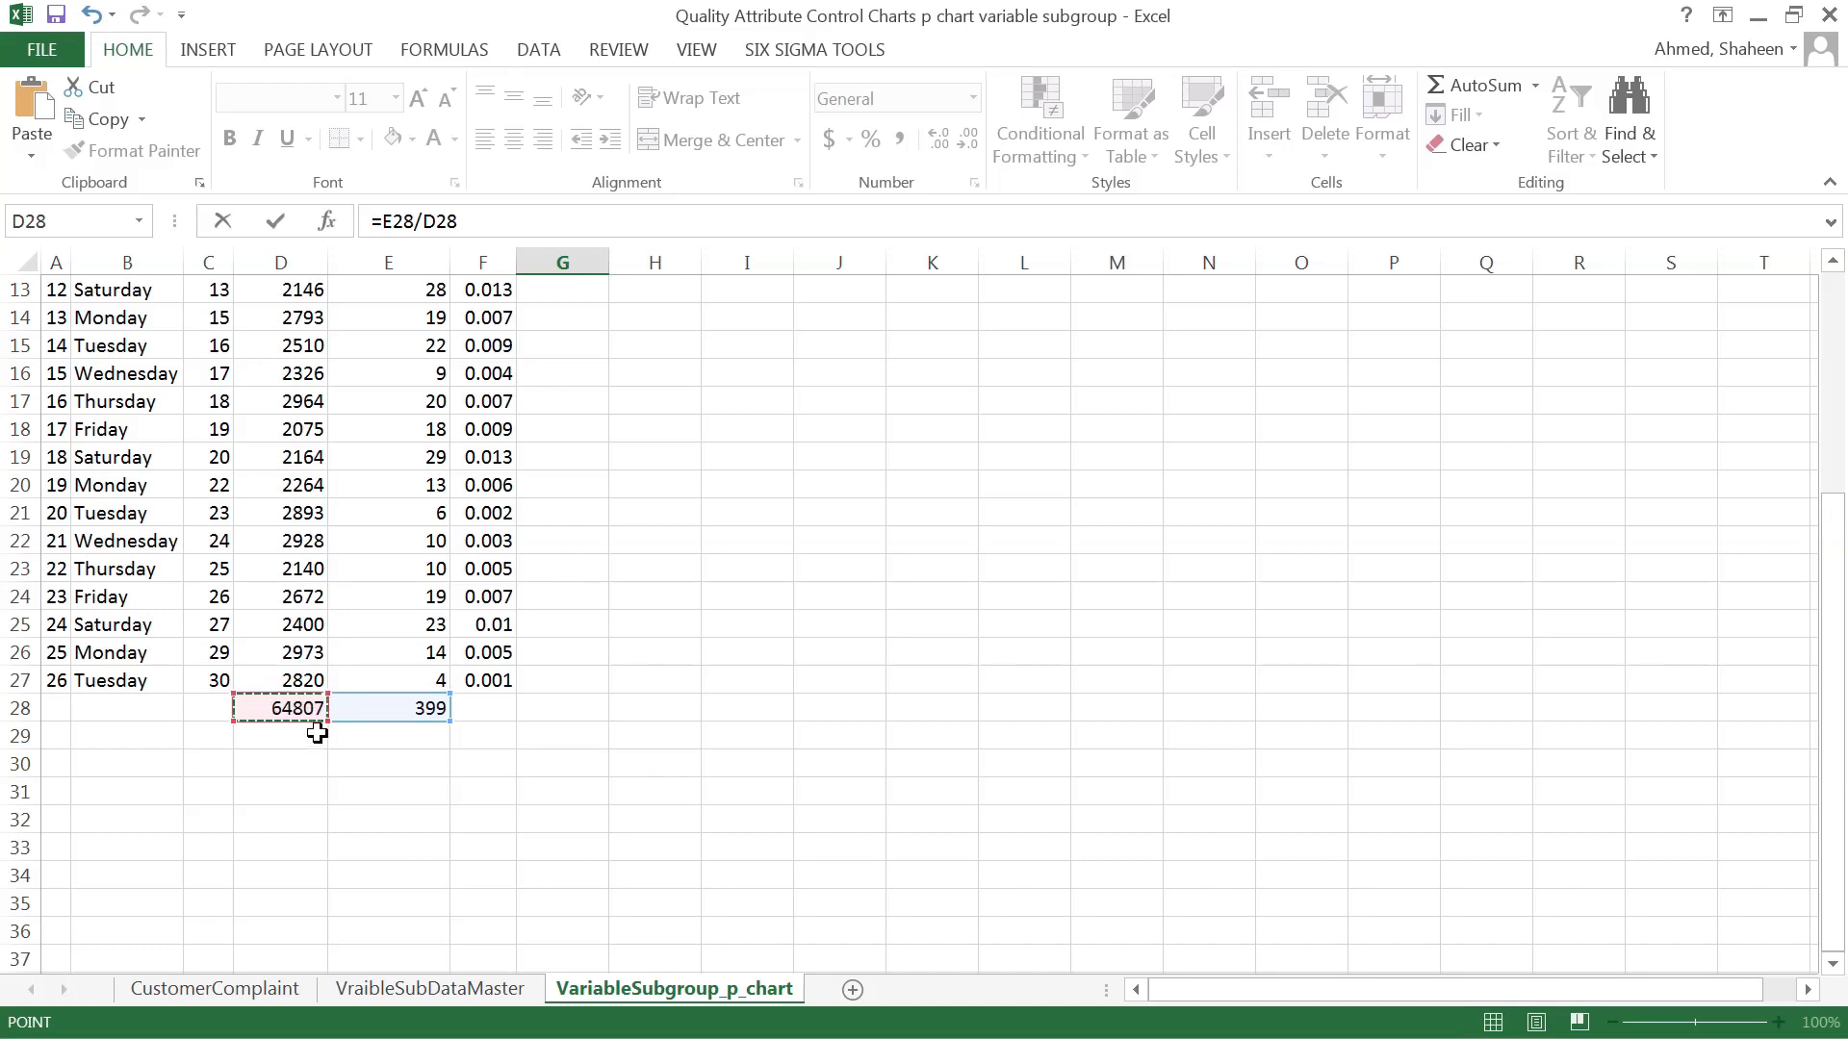
key(Return)
- Try to fill the p_bar formula down column G with its relative references
scroll(660, 495, up, 1)
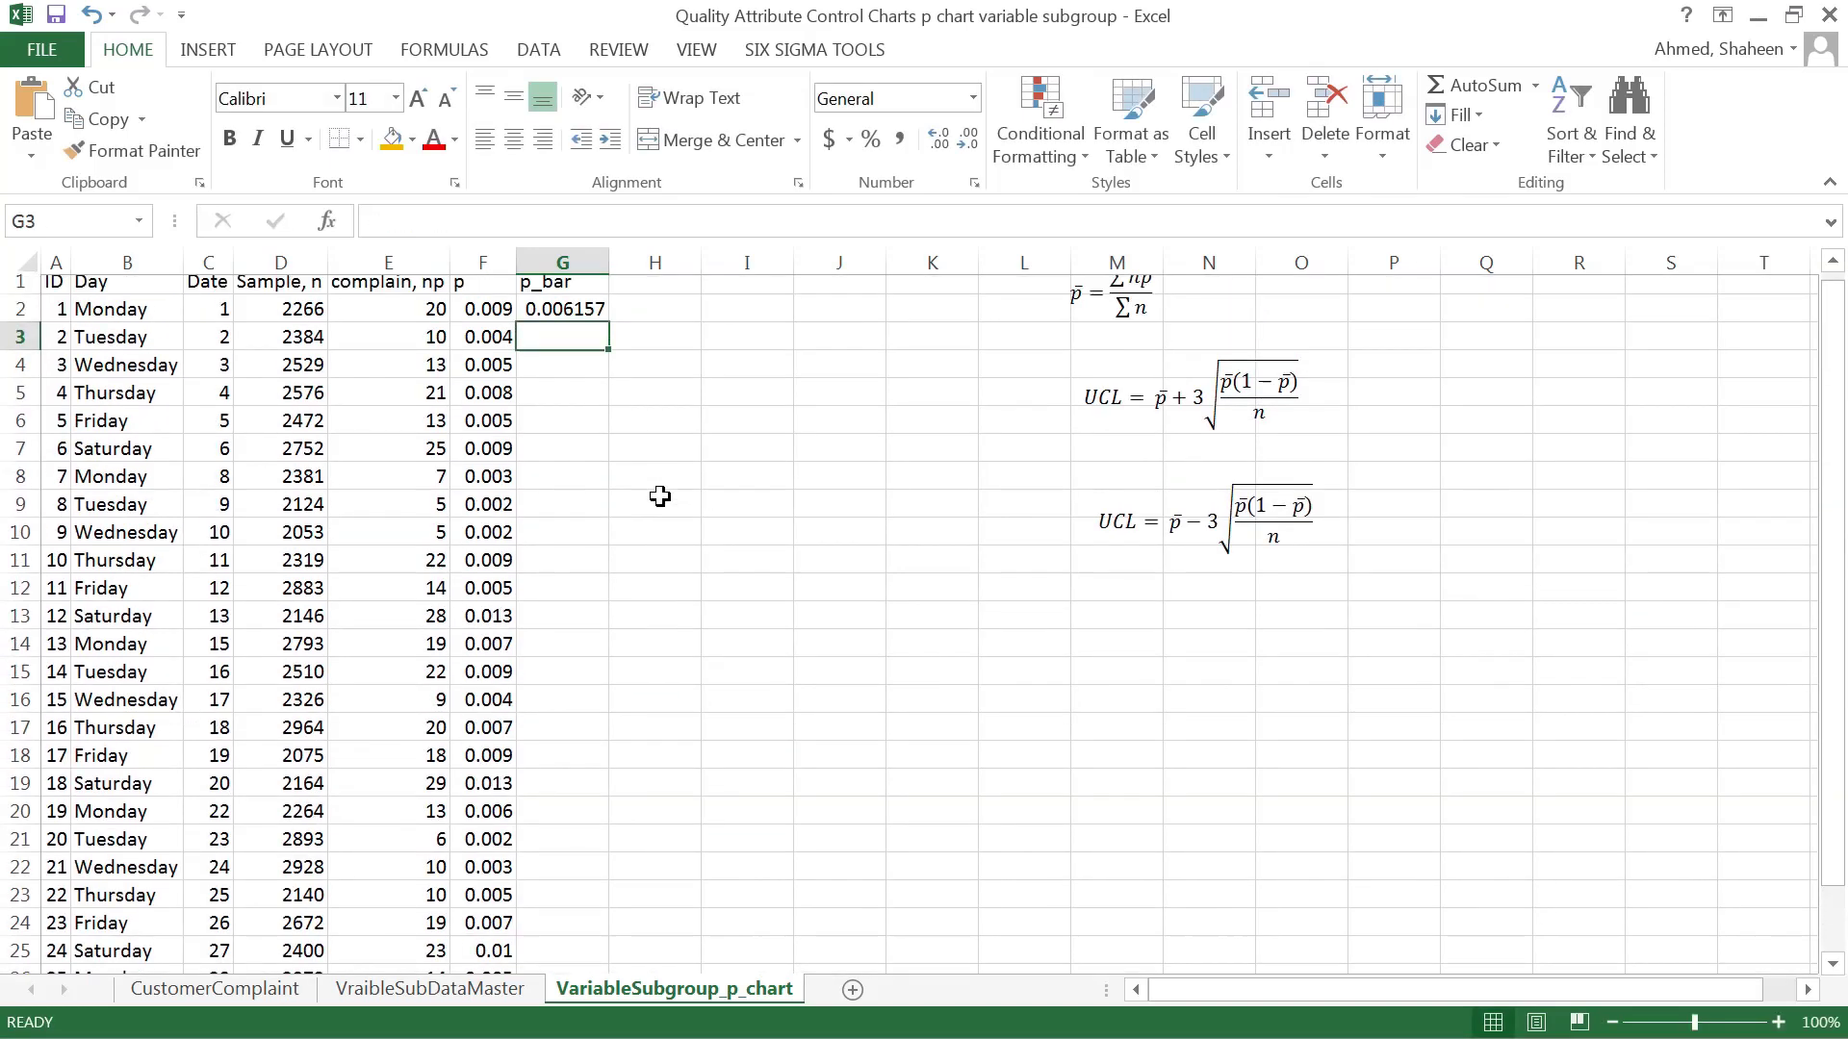
click(586, 320)
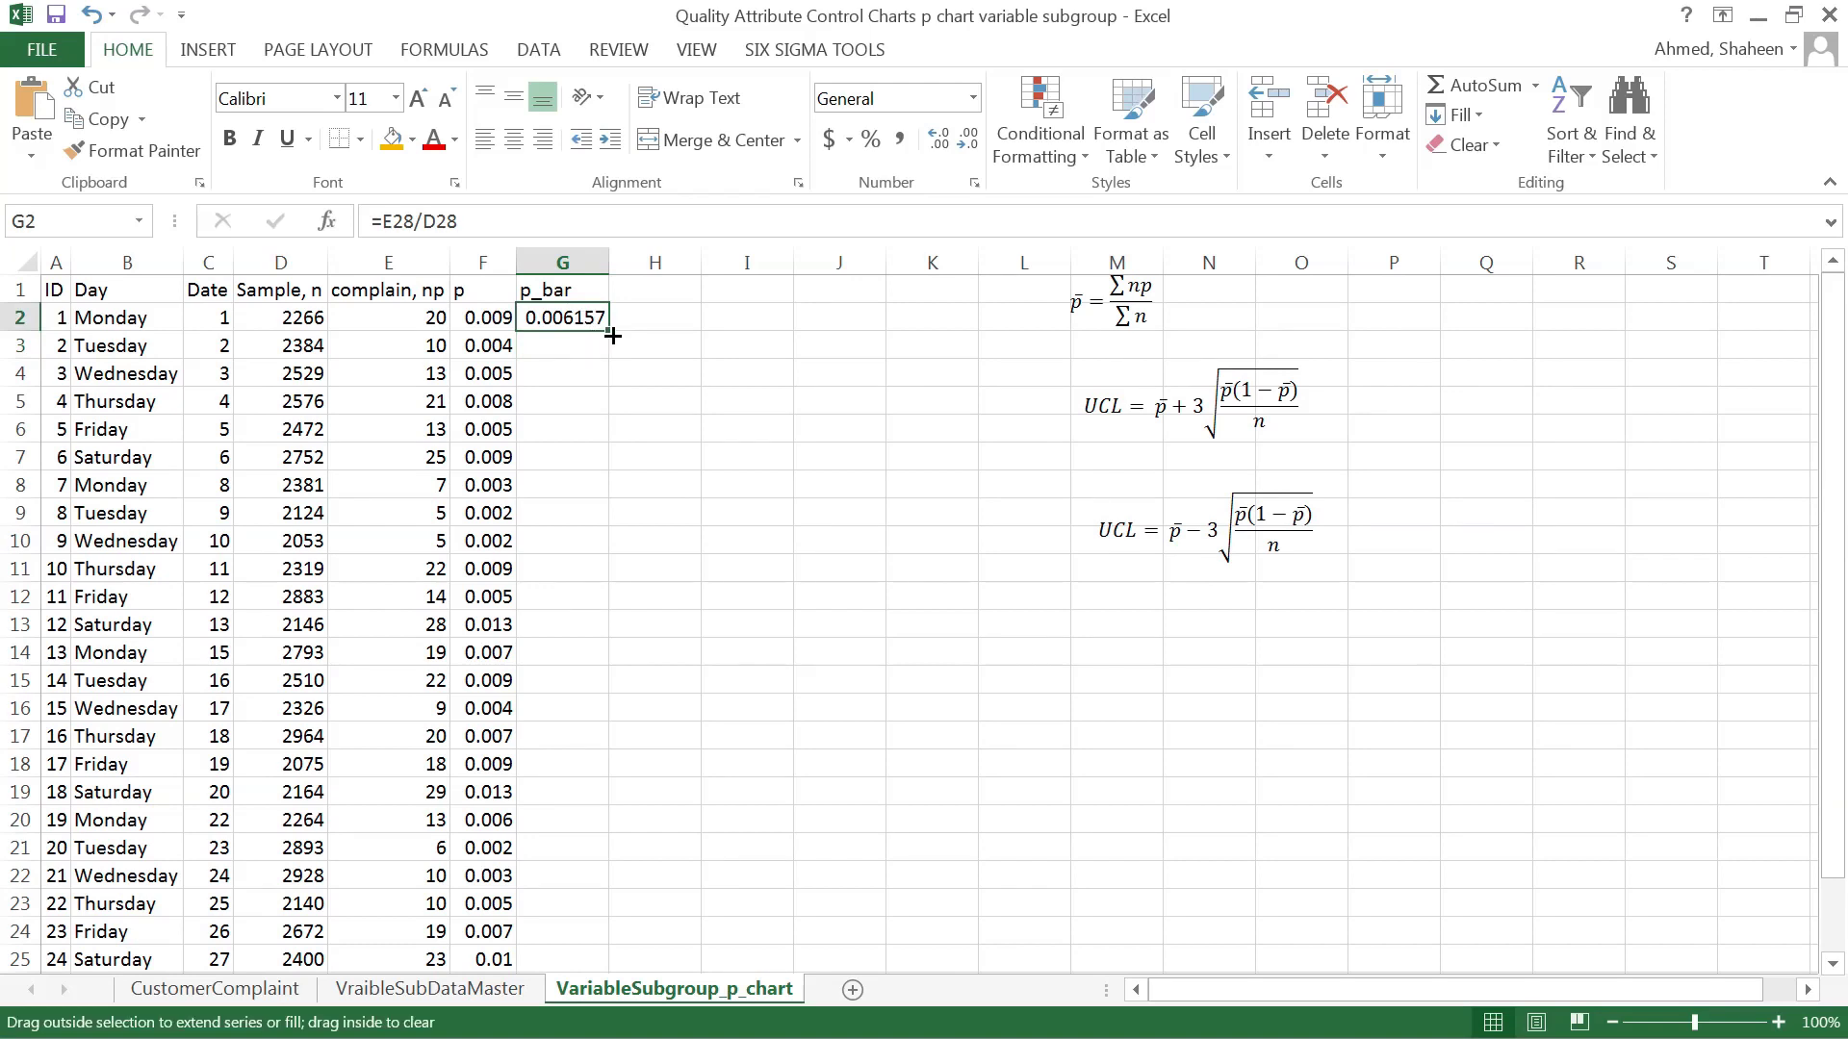
double_click(608, 330)
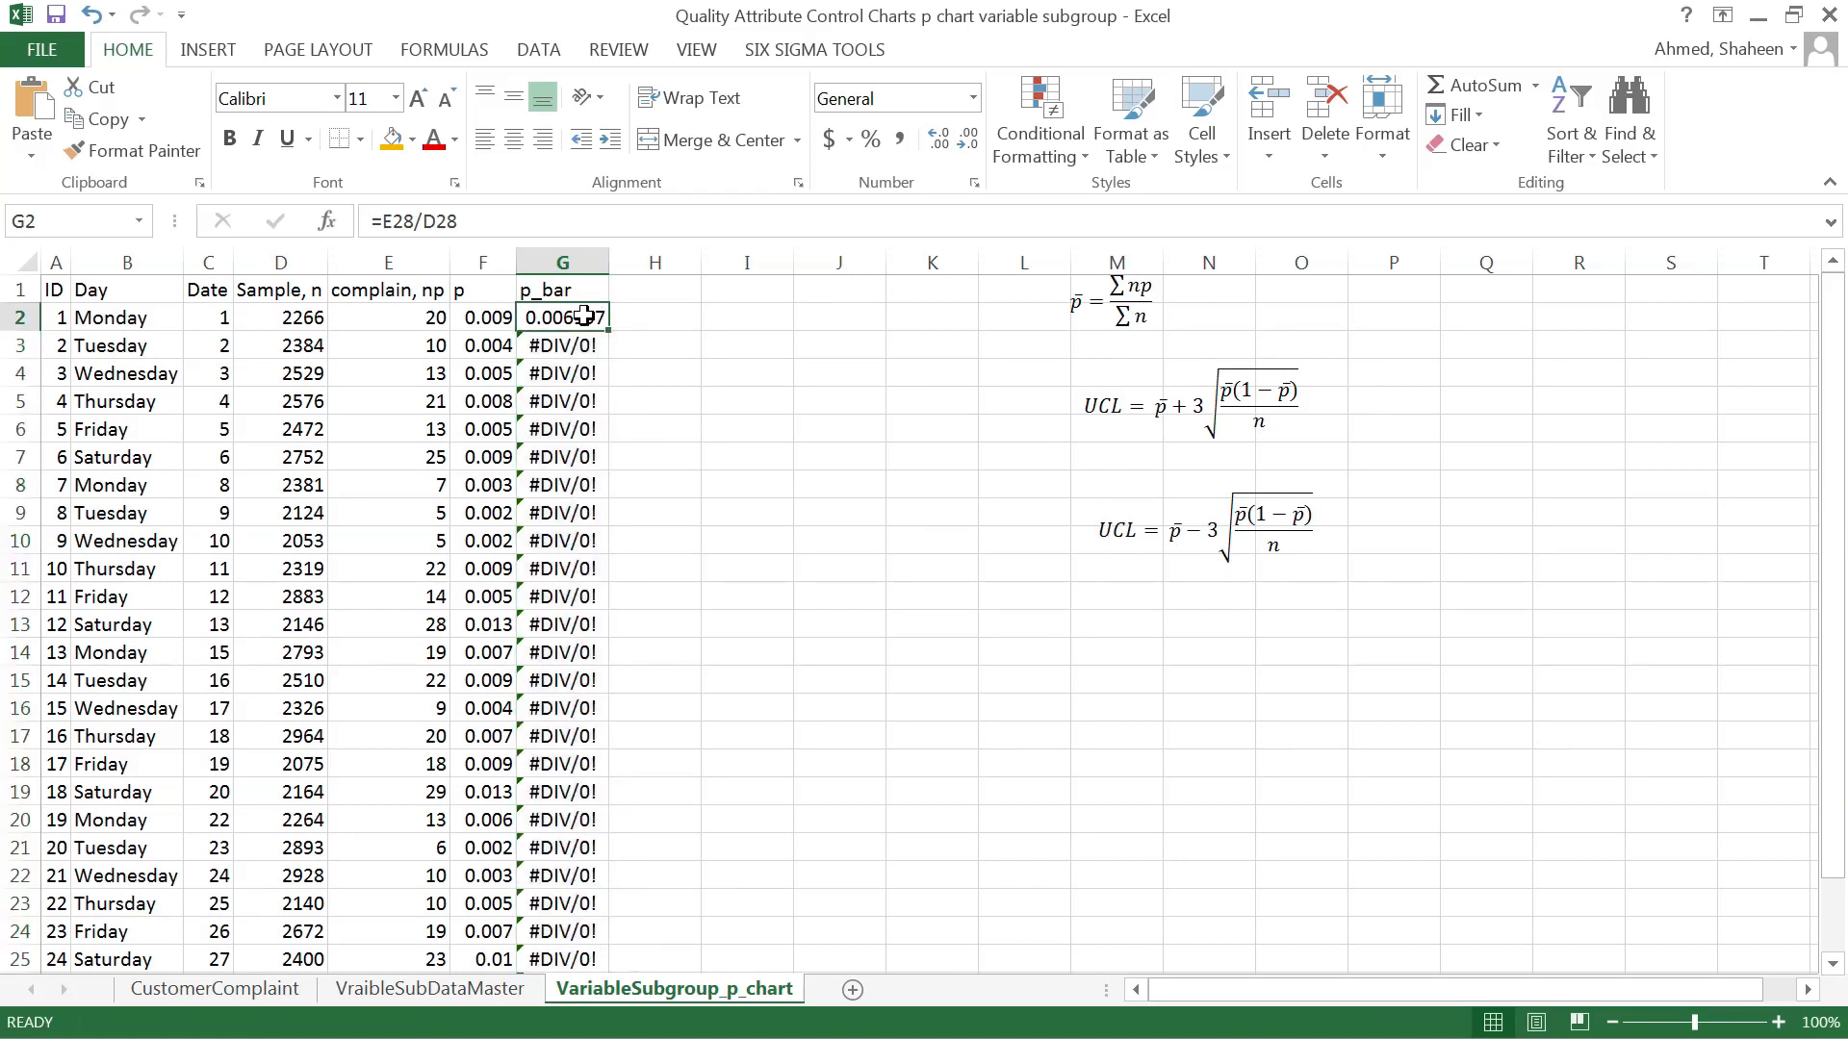
- Make the references in the G2 formula absolute so it reads =$E$28/$D$28
double_click(589, 318)
click(535, 315)
text($)
click(583, 318)
text($)
key(Return)
- Fill the absolute p_bar formula from G2 down to G27
click(558, 309)
double_click(612, 331)
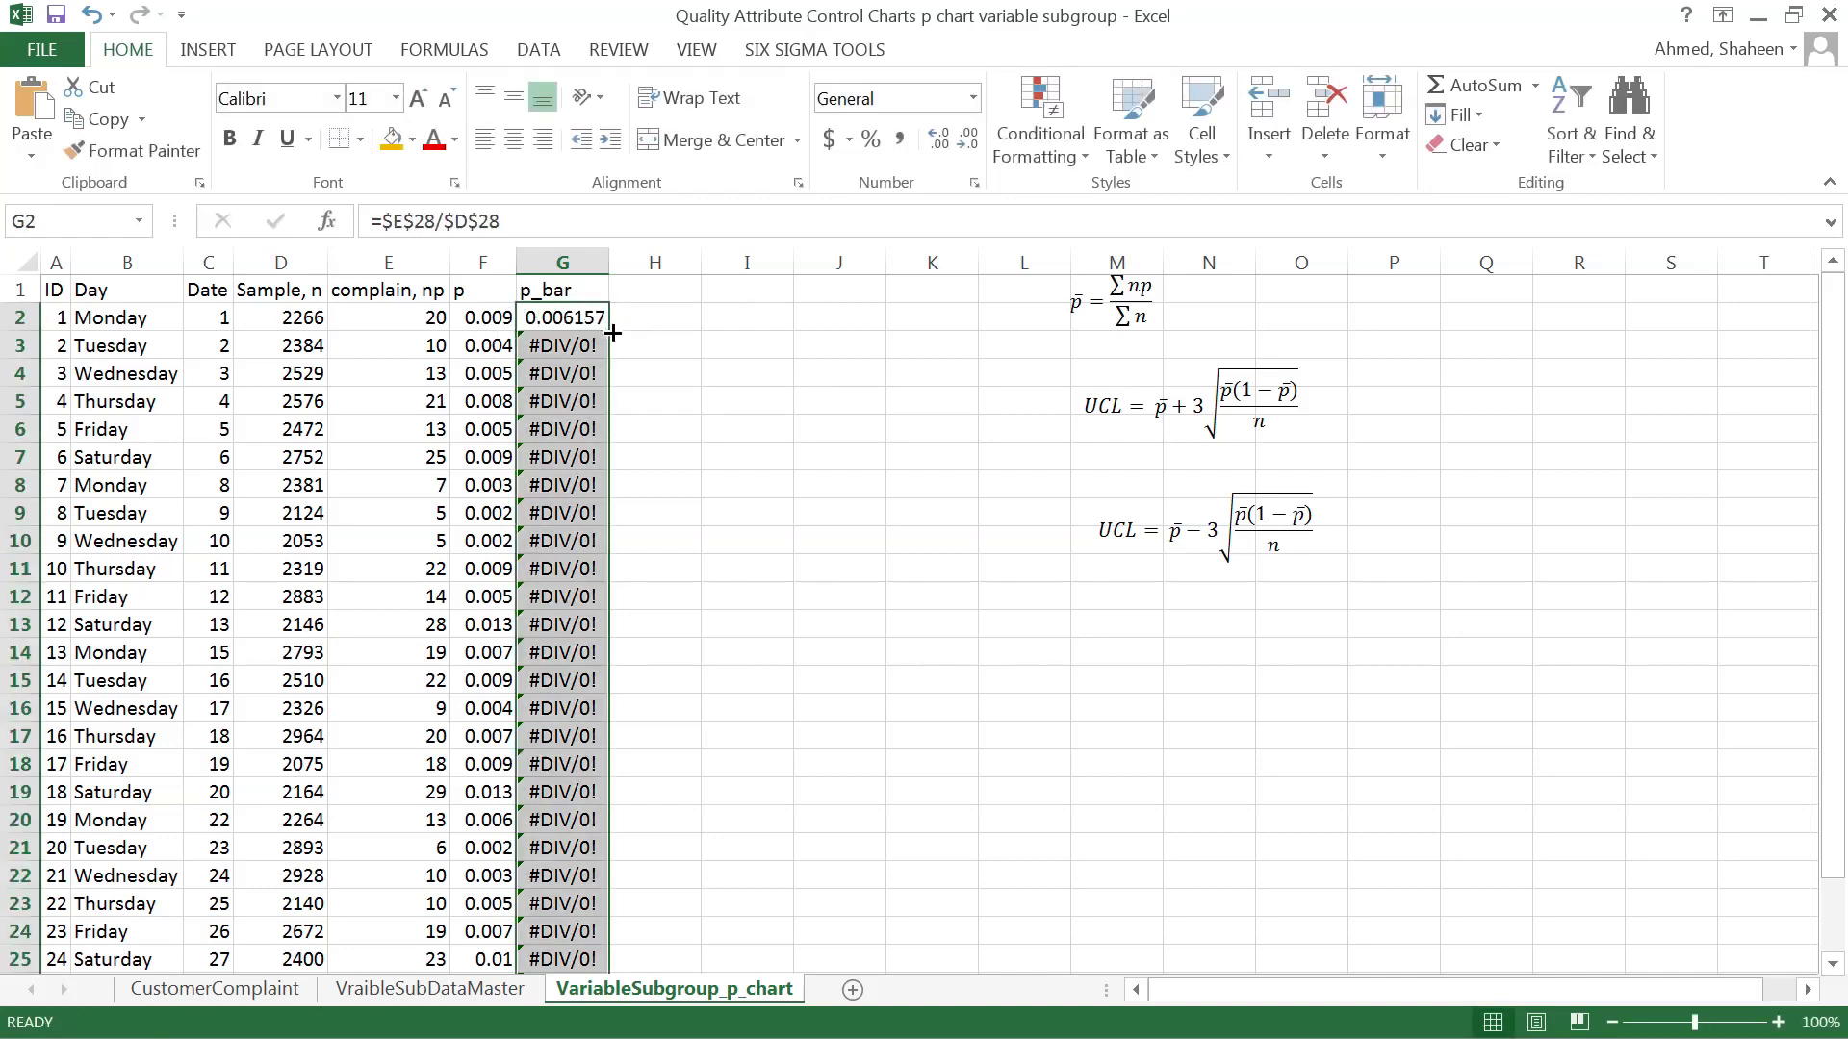
scroll(705, 424, down, 6)
scroll(706, 424, up, 6)
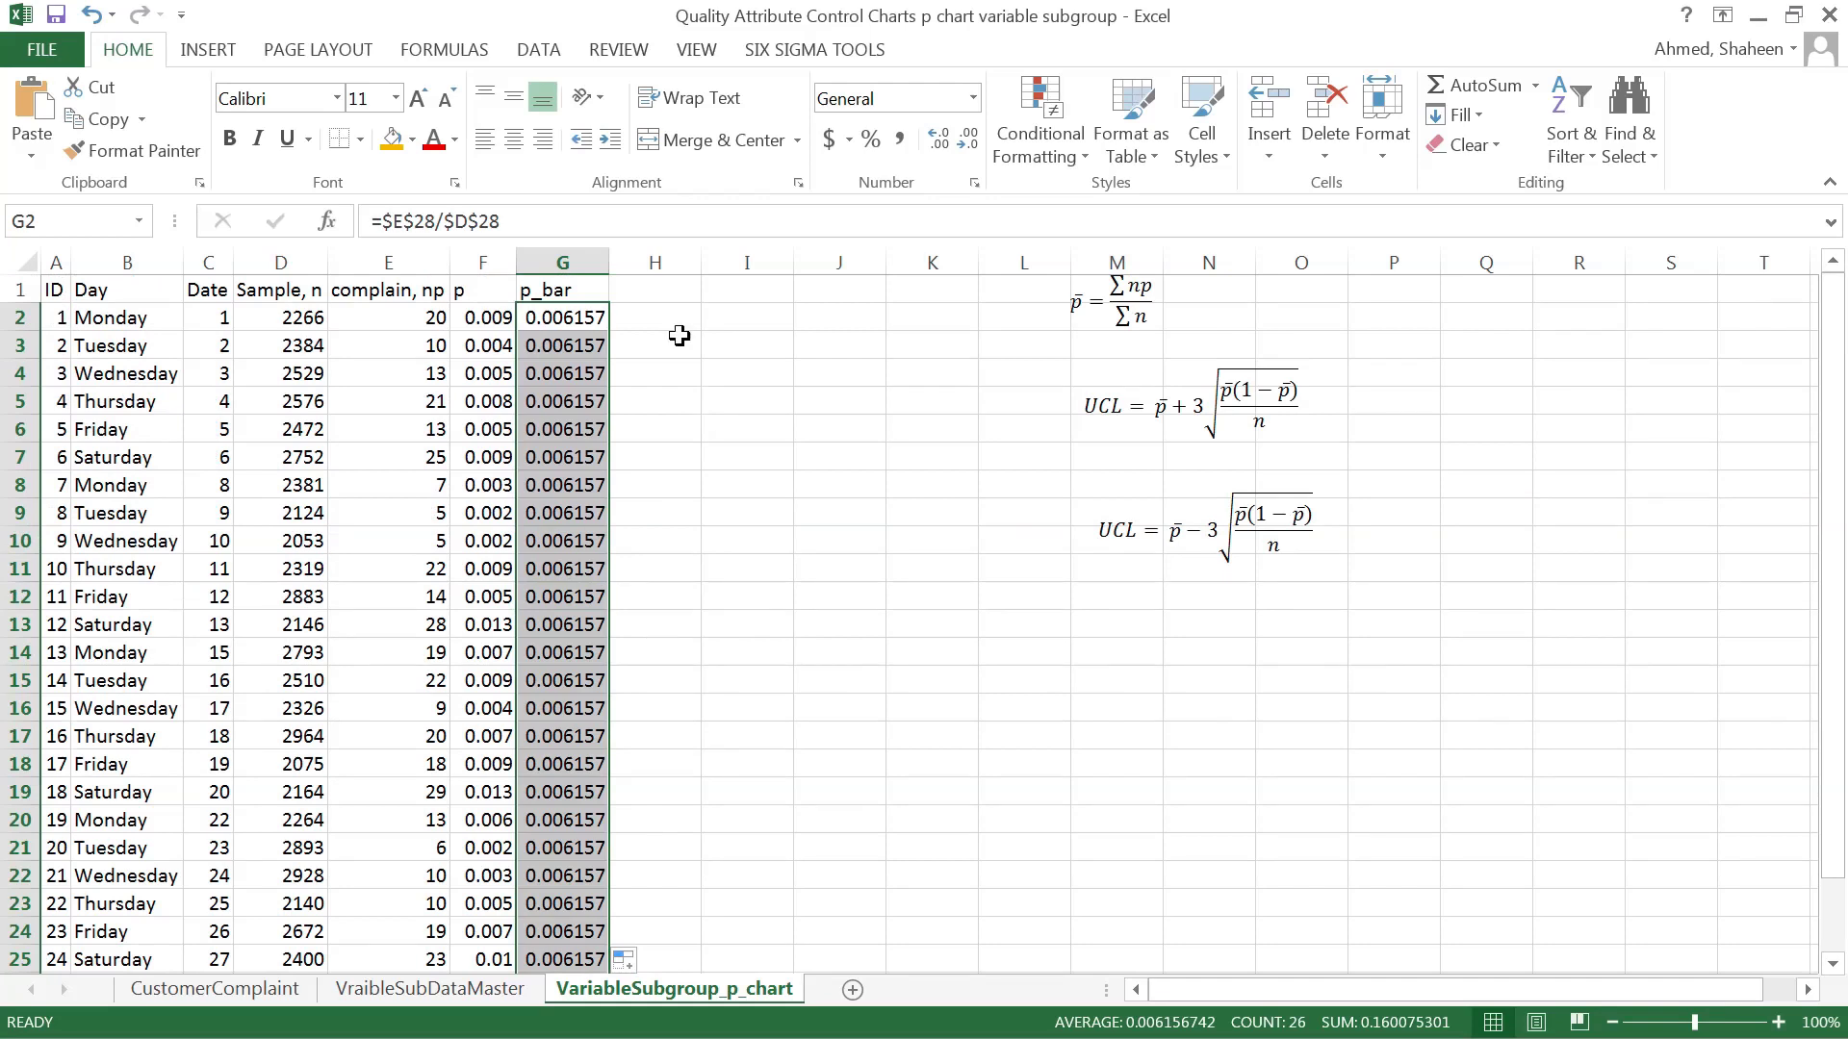
- Head column H with "UCL" and column I with "LCL" in row 1
click(679, 290)
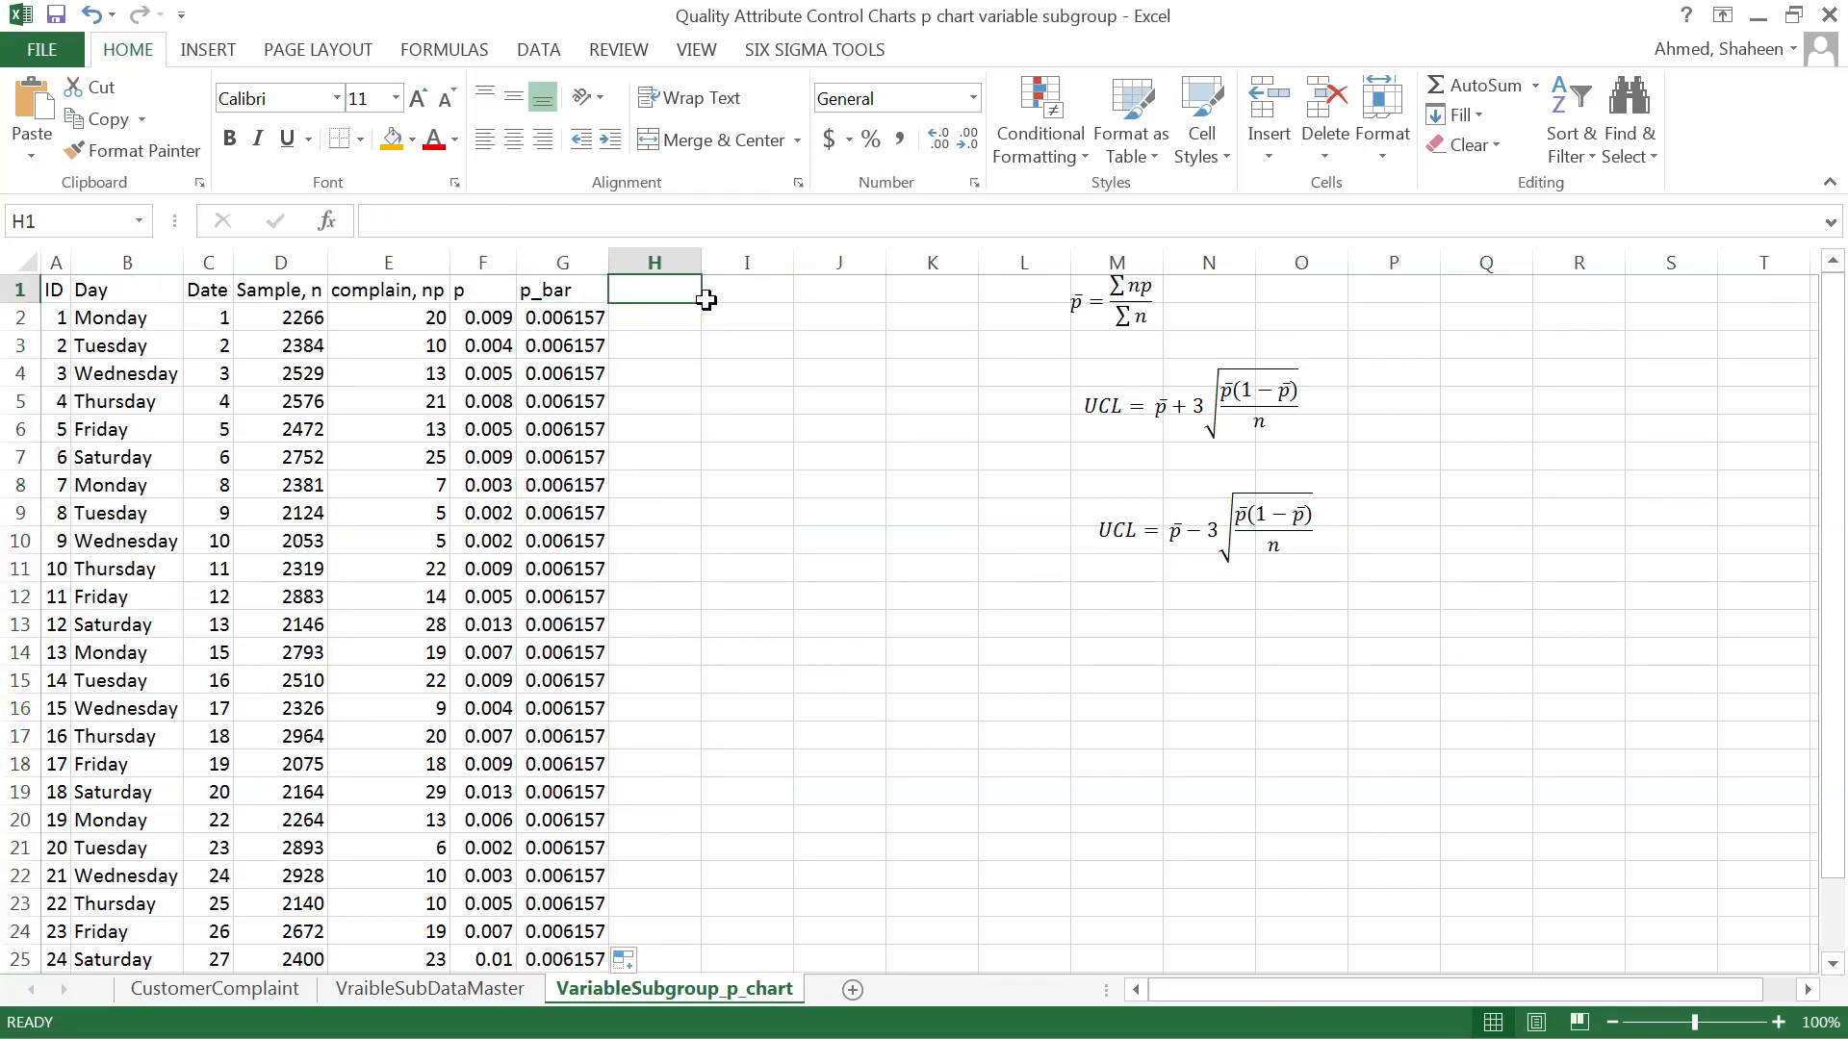
text(UCL)
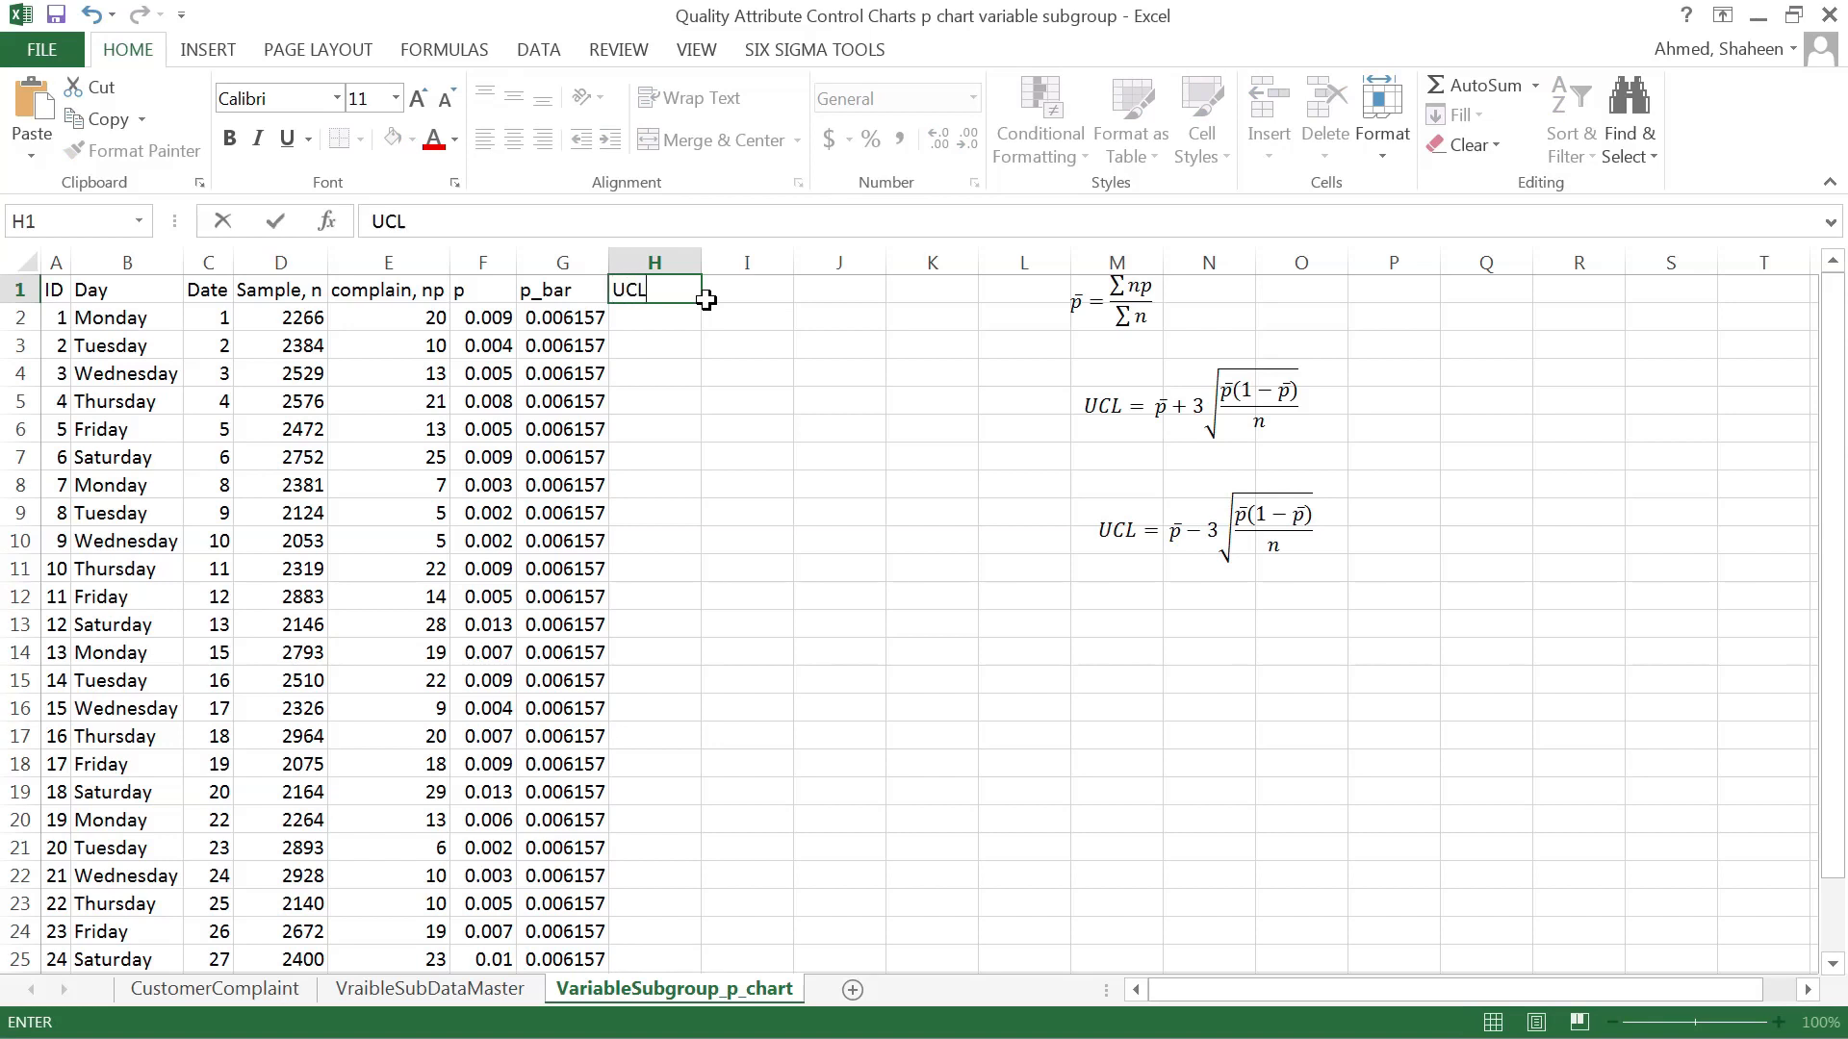
click(707, 300)
text(LCL)
- Calculate the first day's upper control limit in H2 as =G2+3*SQRT(G2*(1-G2)/D2)
click(693, 308)
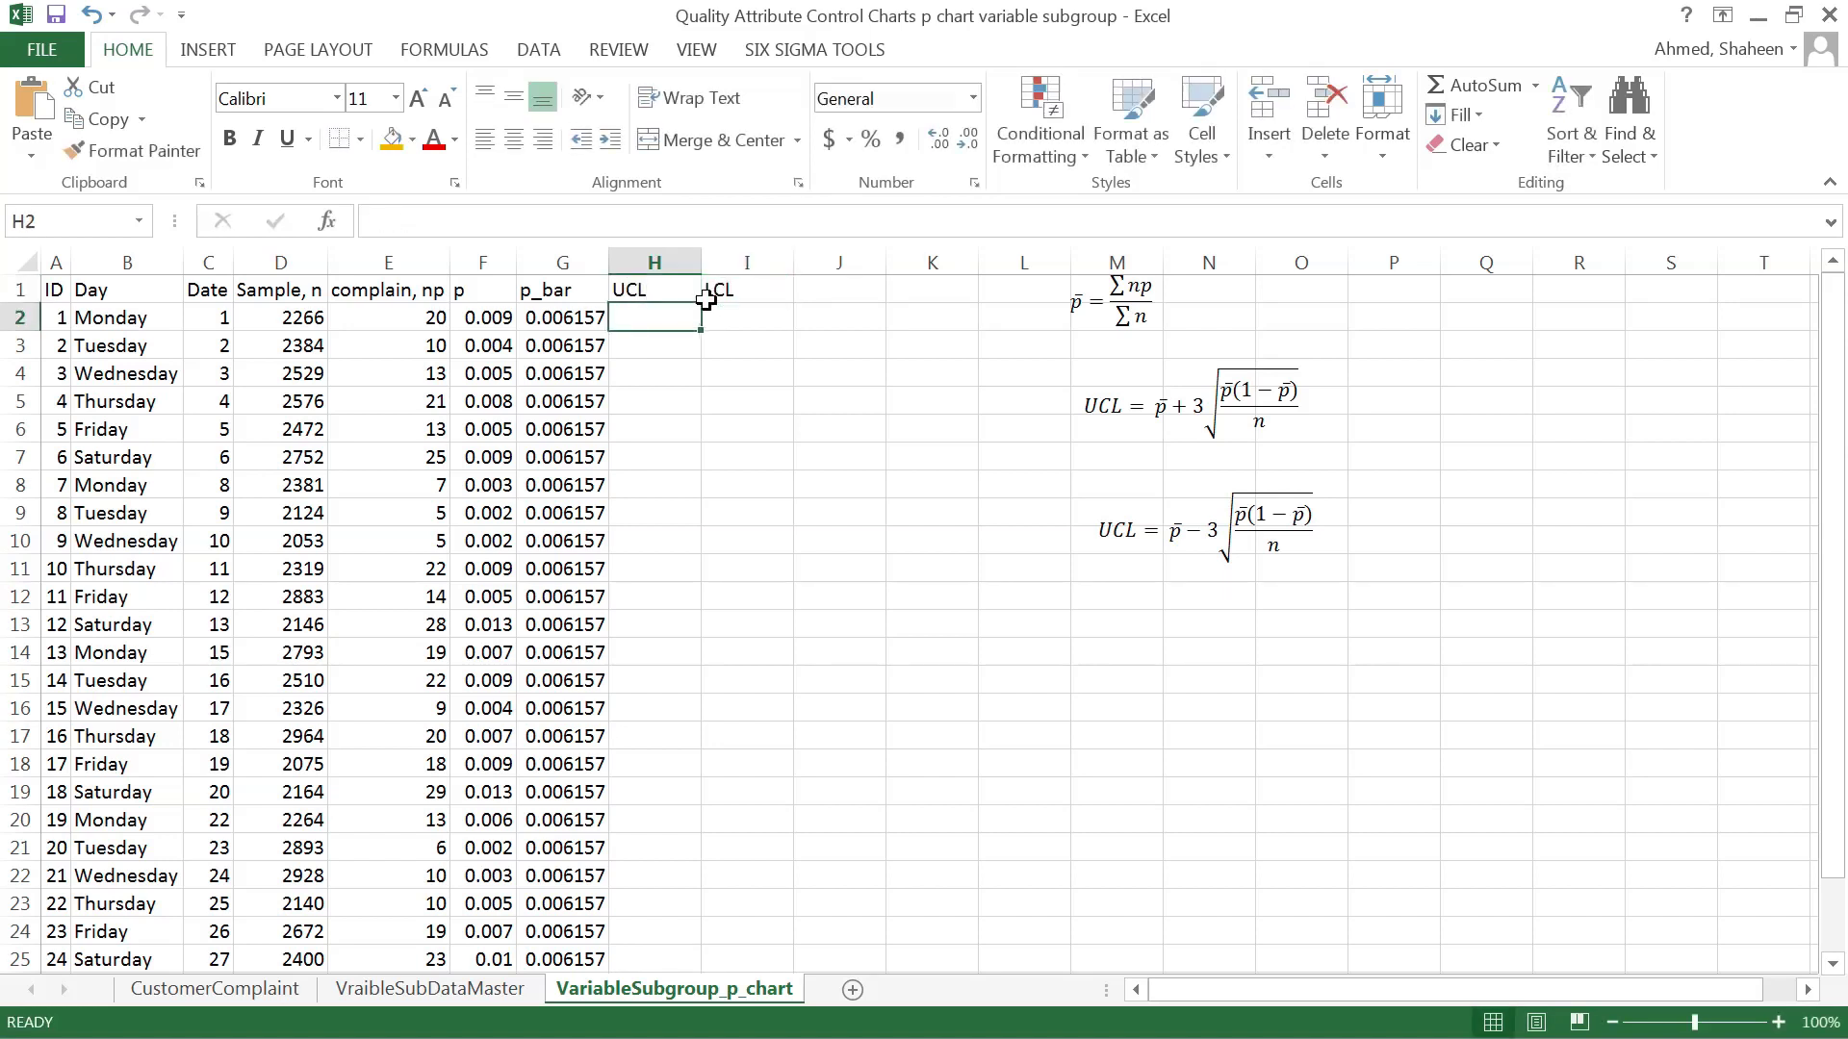
text(=)
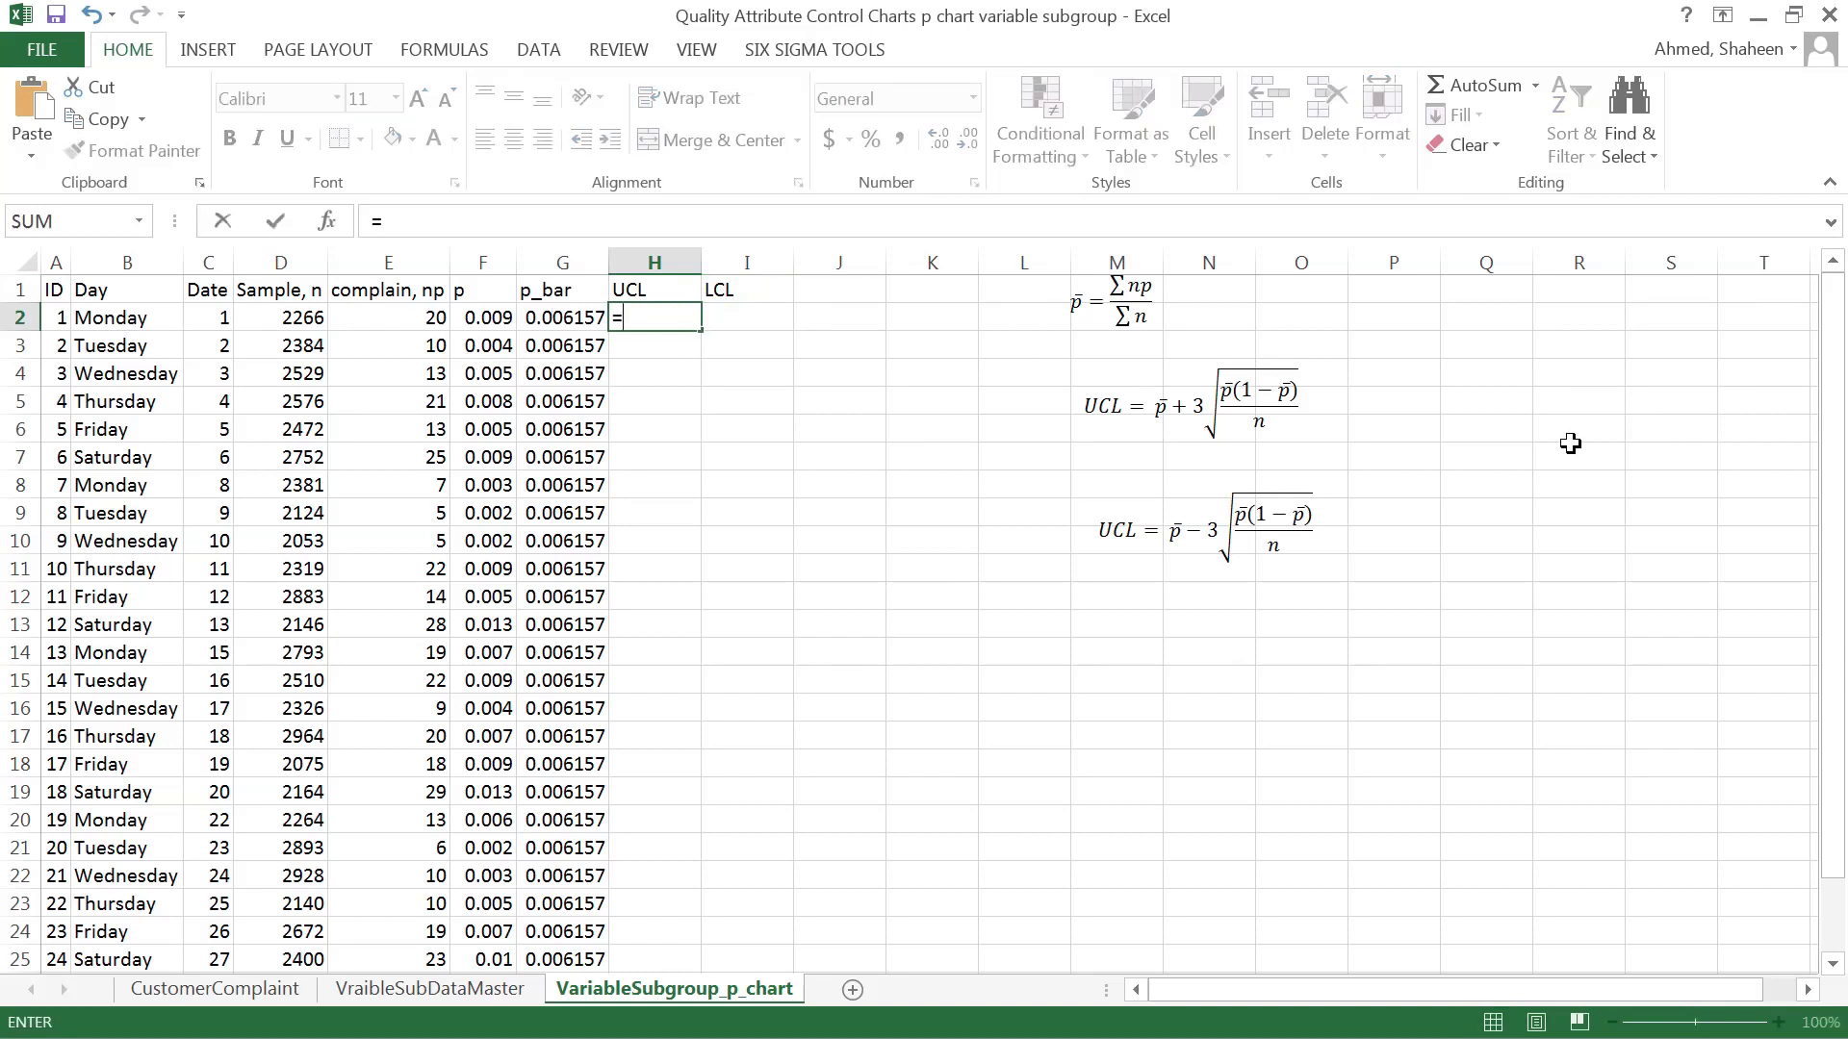
click(587, 321)
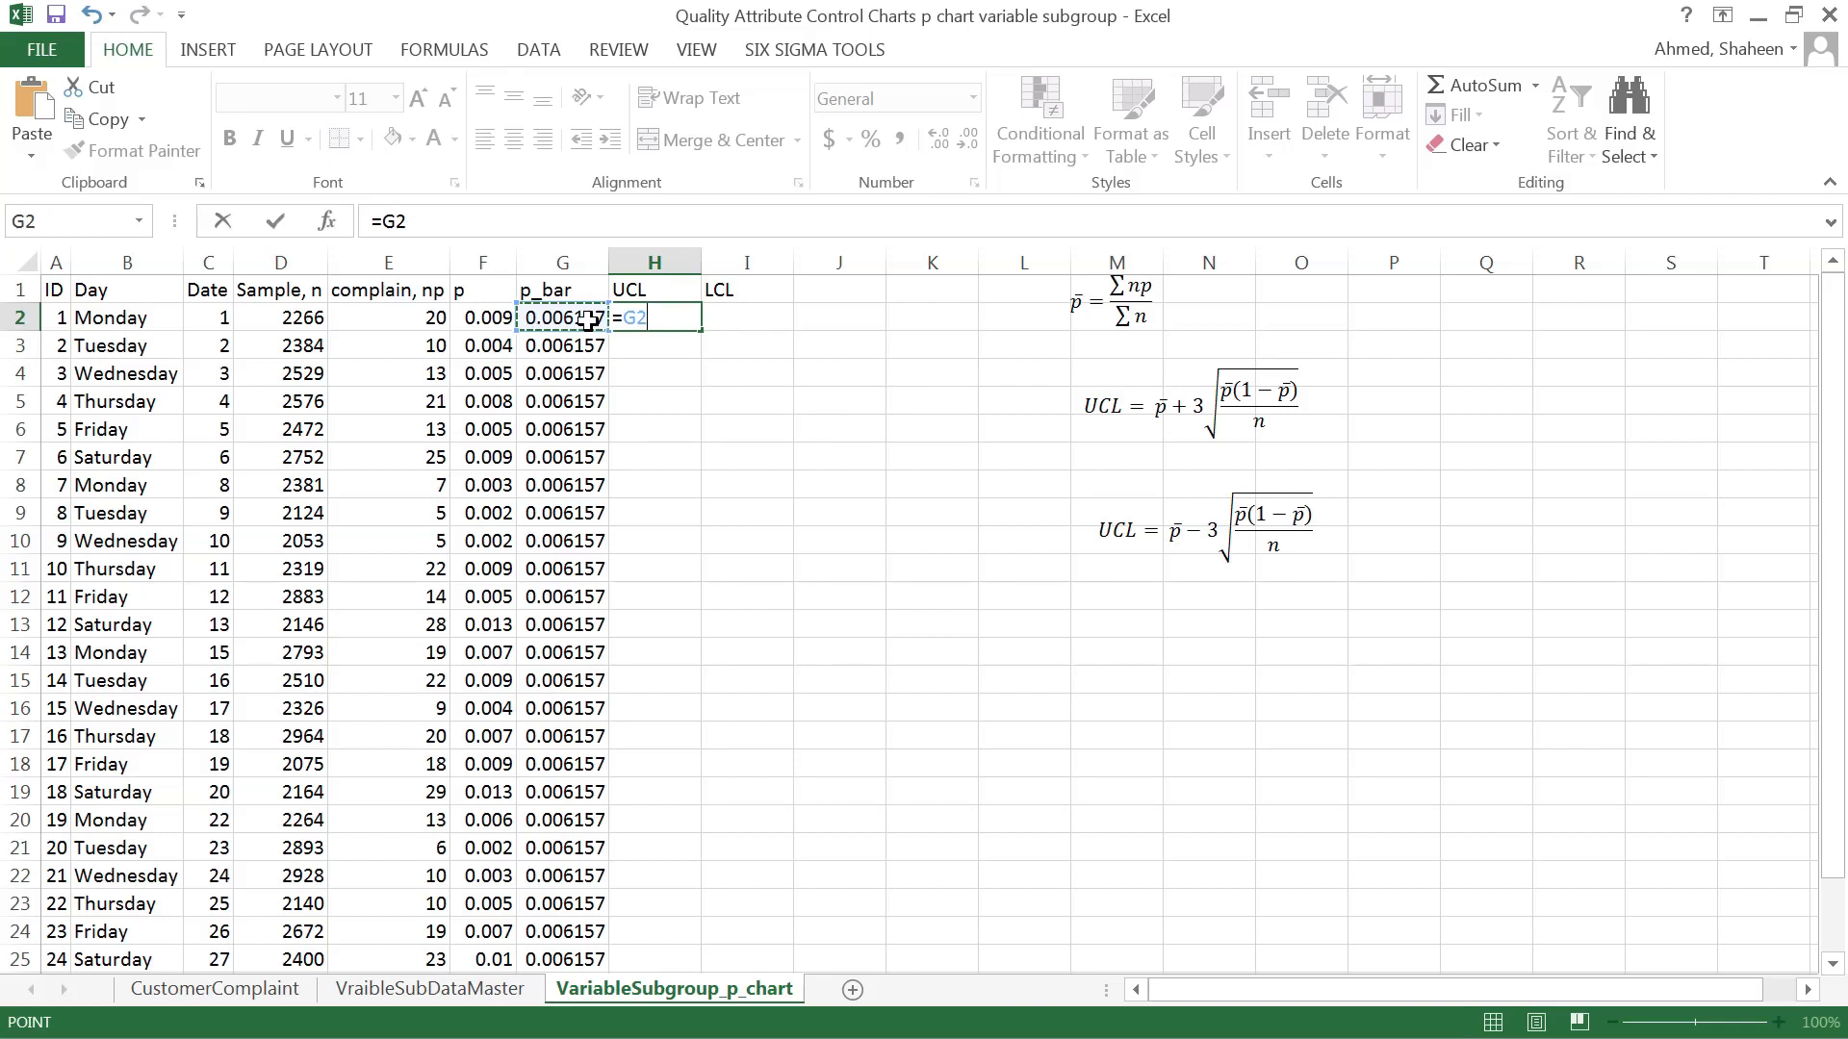
text(+3*)
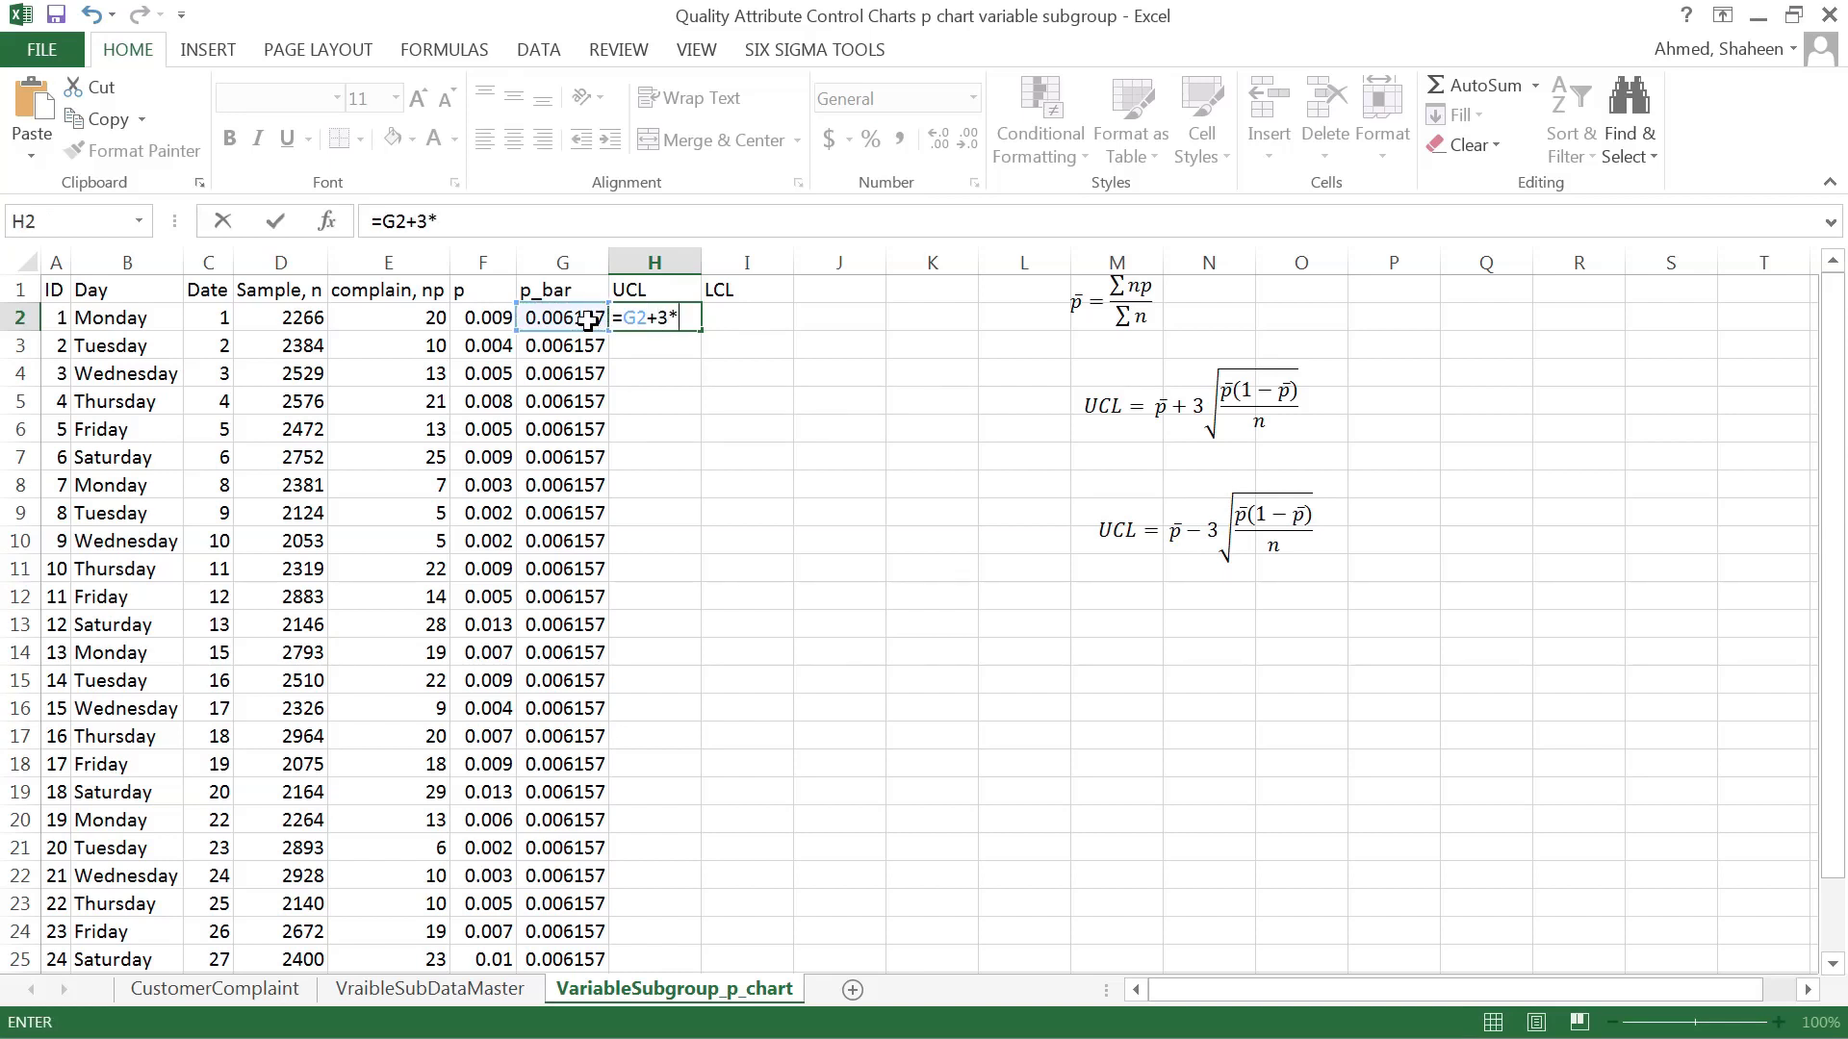
text(SQRT)
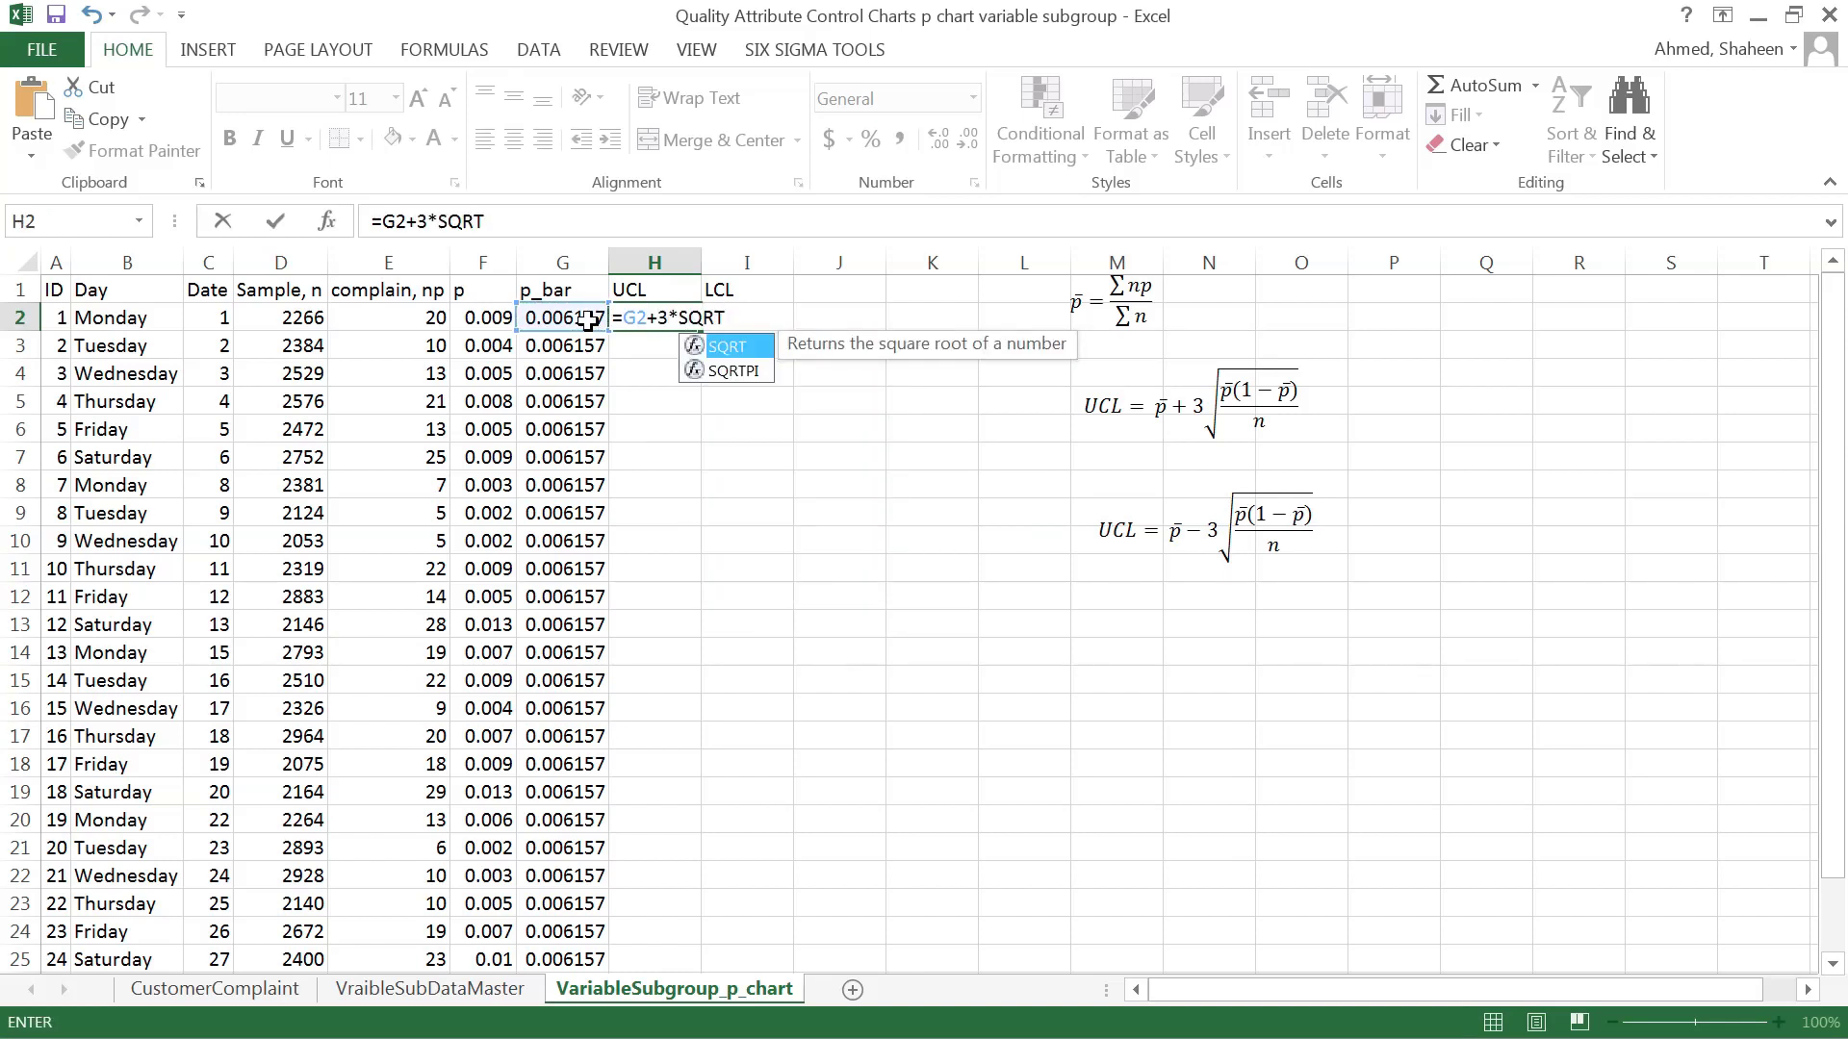
text(()
click(587, 321)
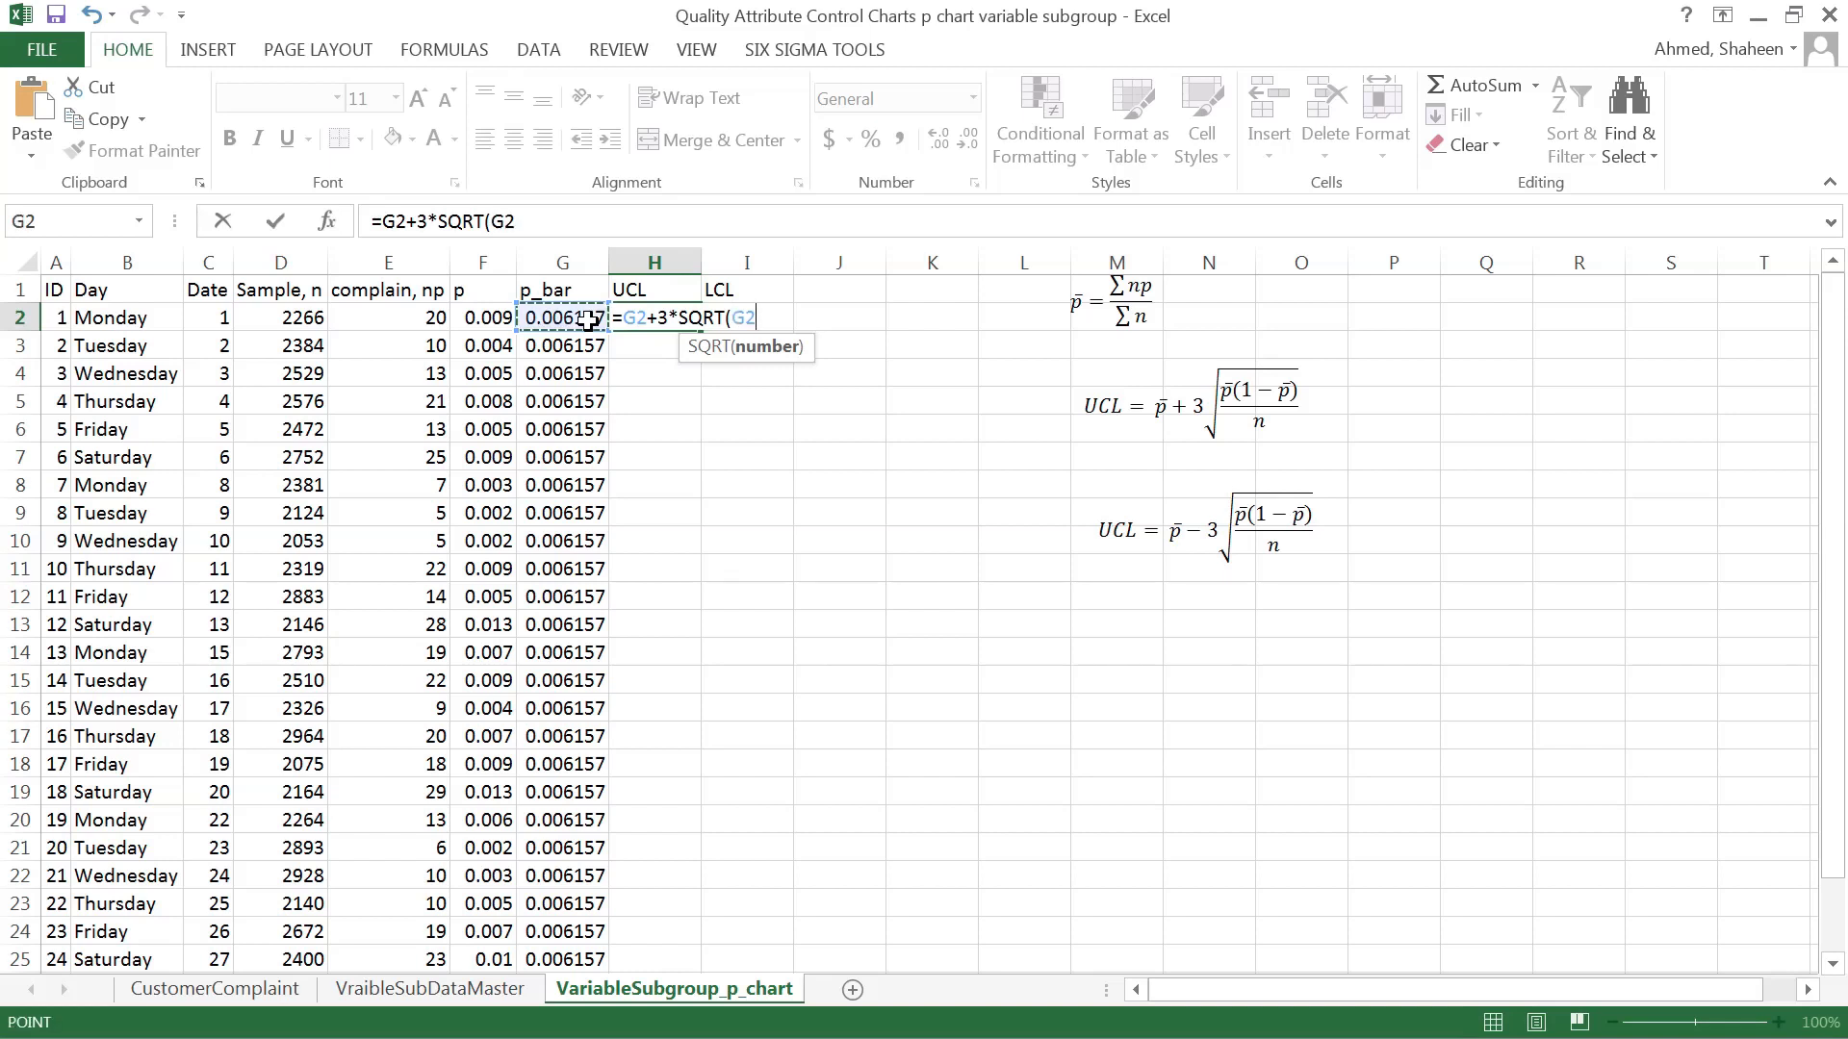
text(*(1-)
click(587, 320)
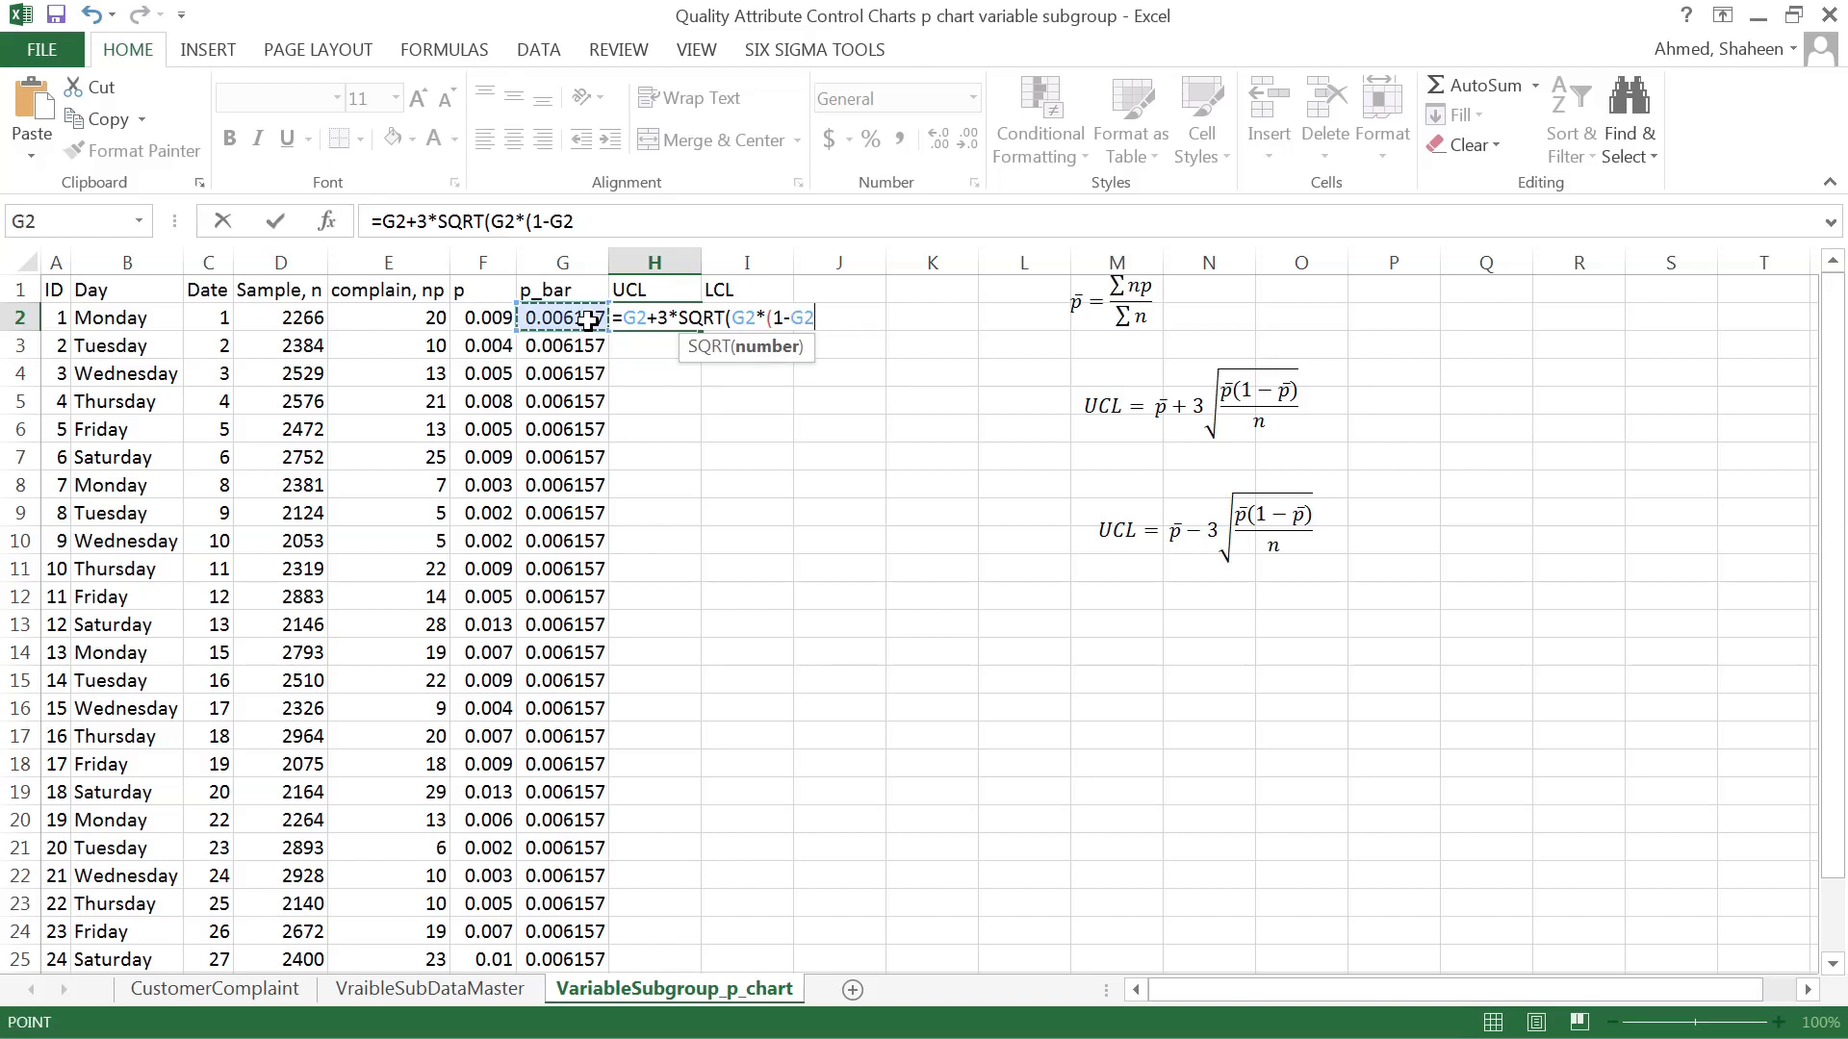
text()/)
click(296, 320)
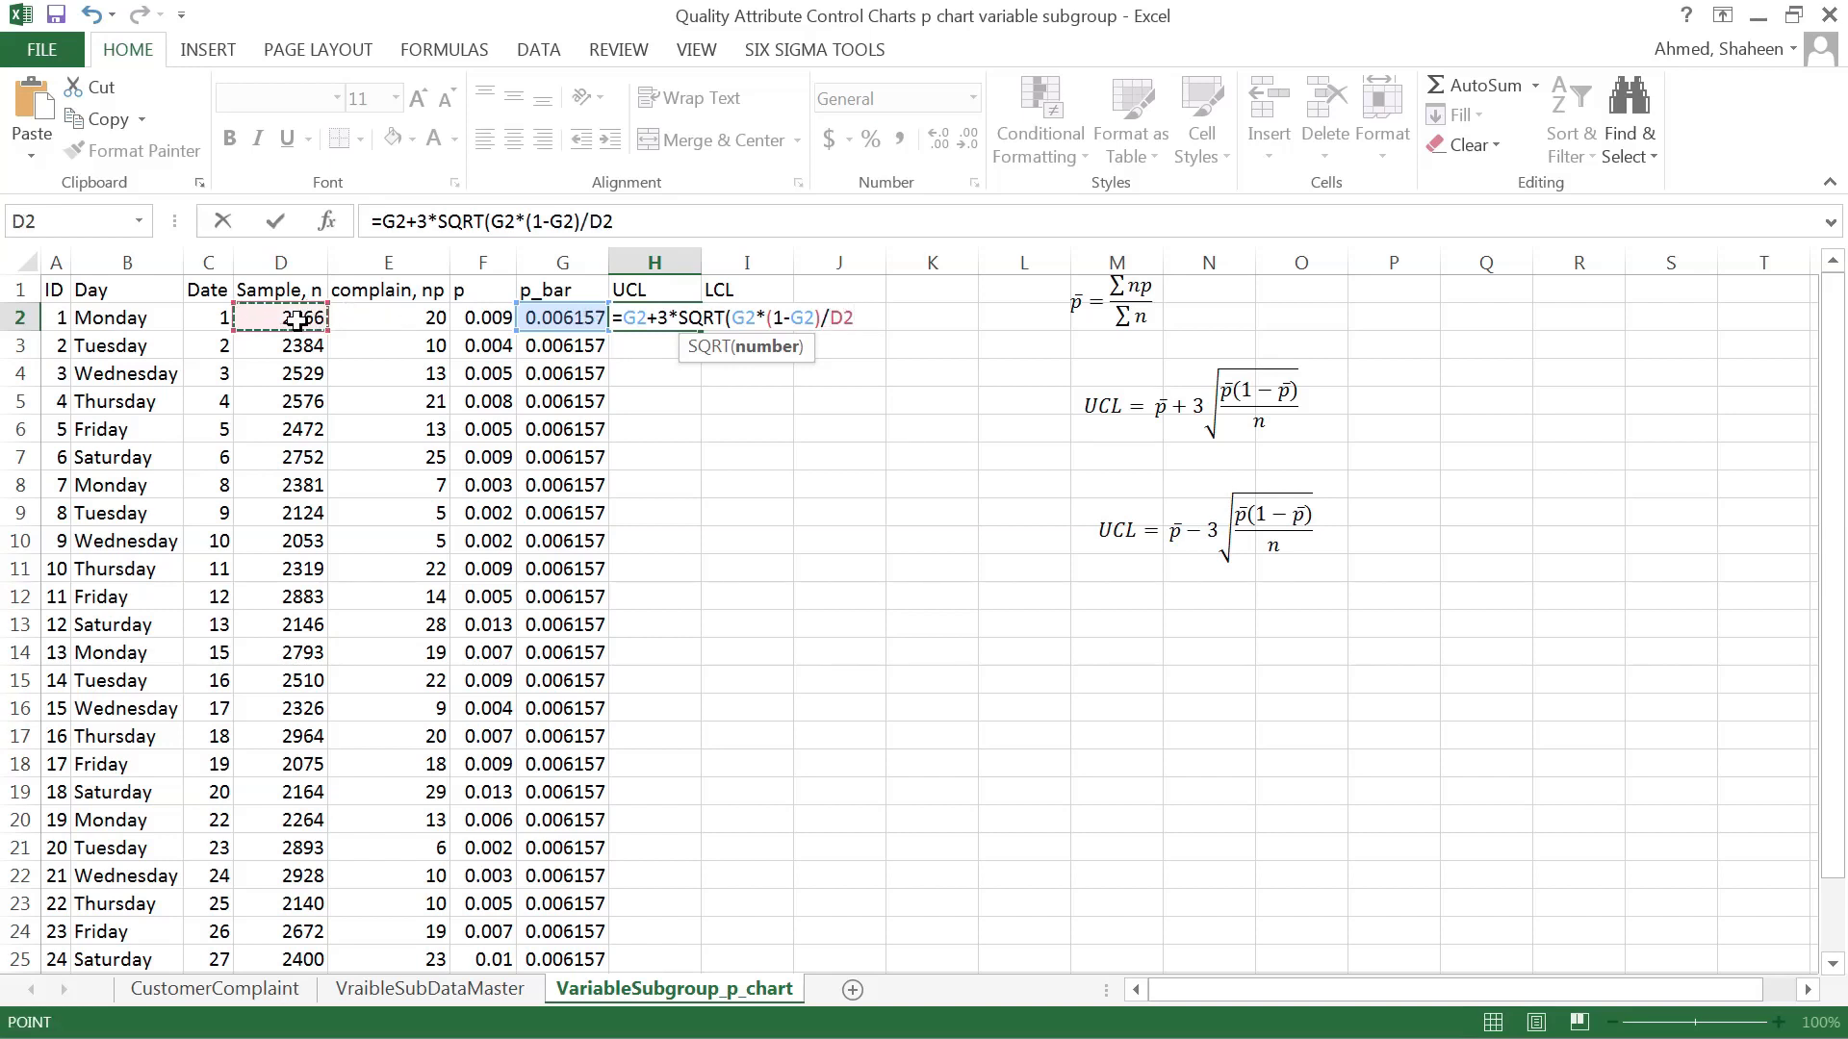
text())
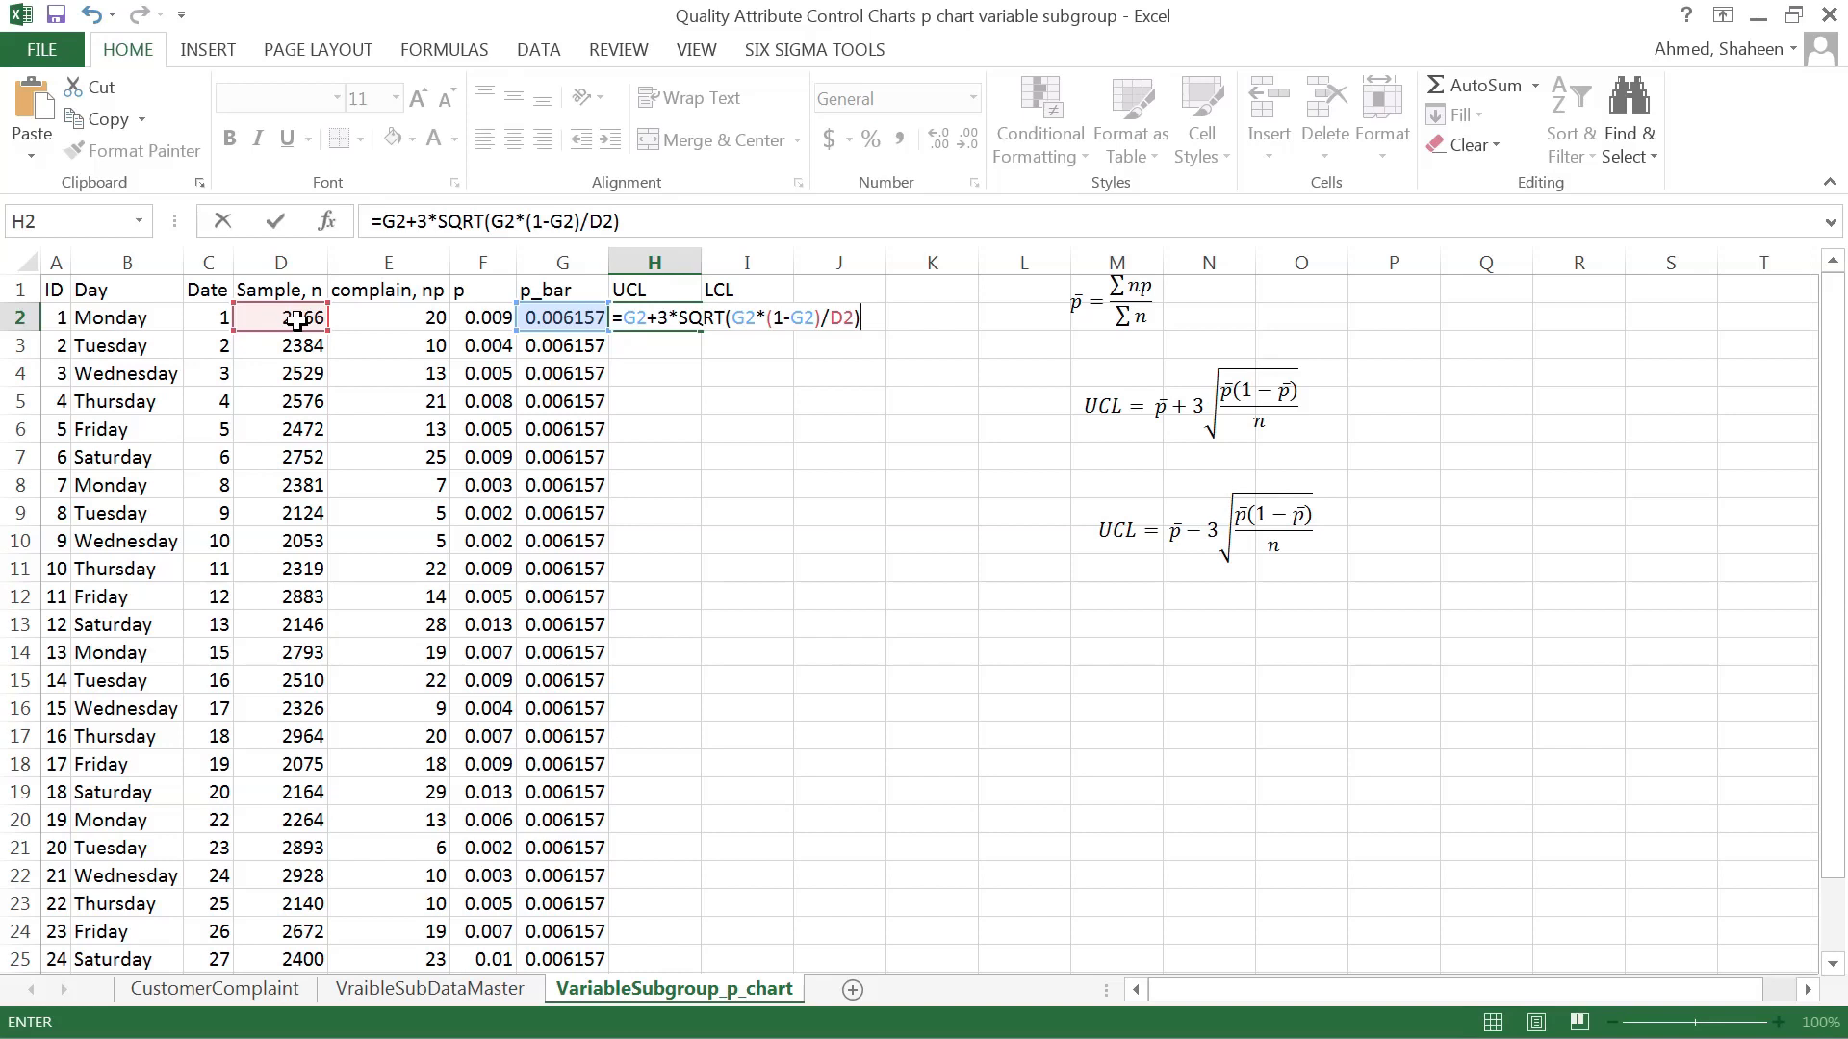
key(Return)
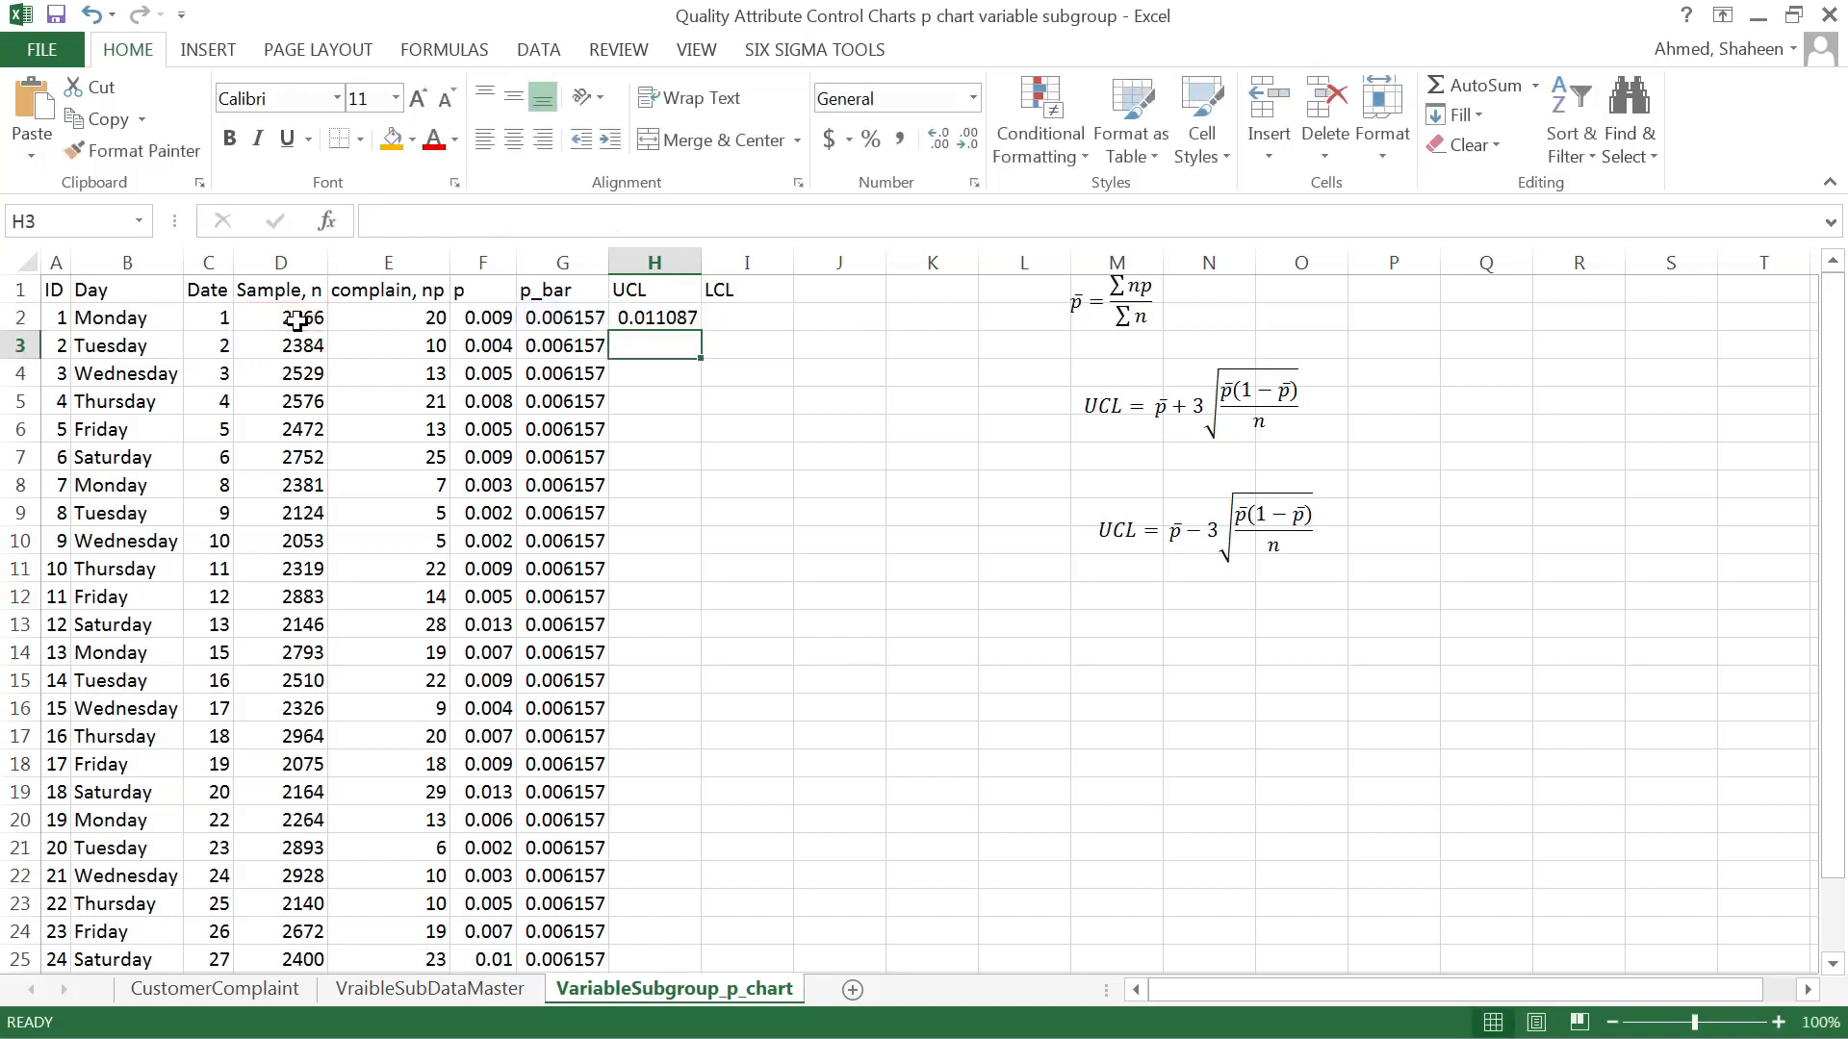
- Fill the UCL formula from H2 down to H27
click(677, 317)
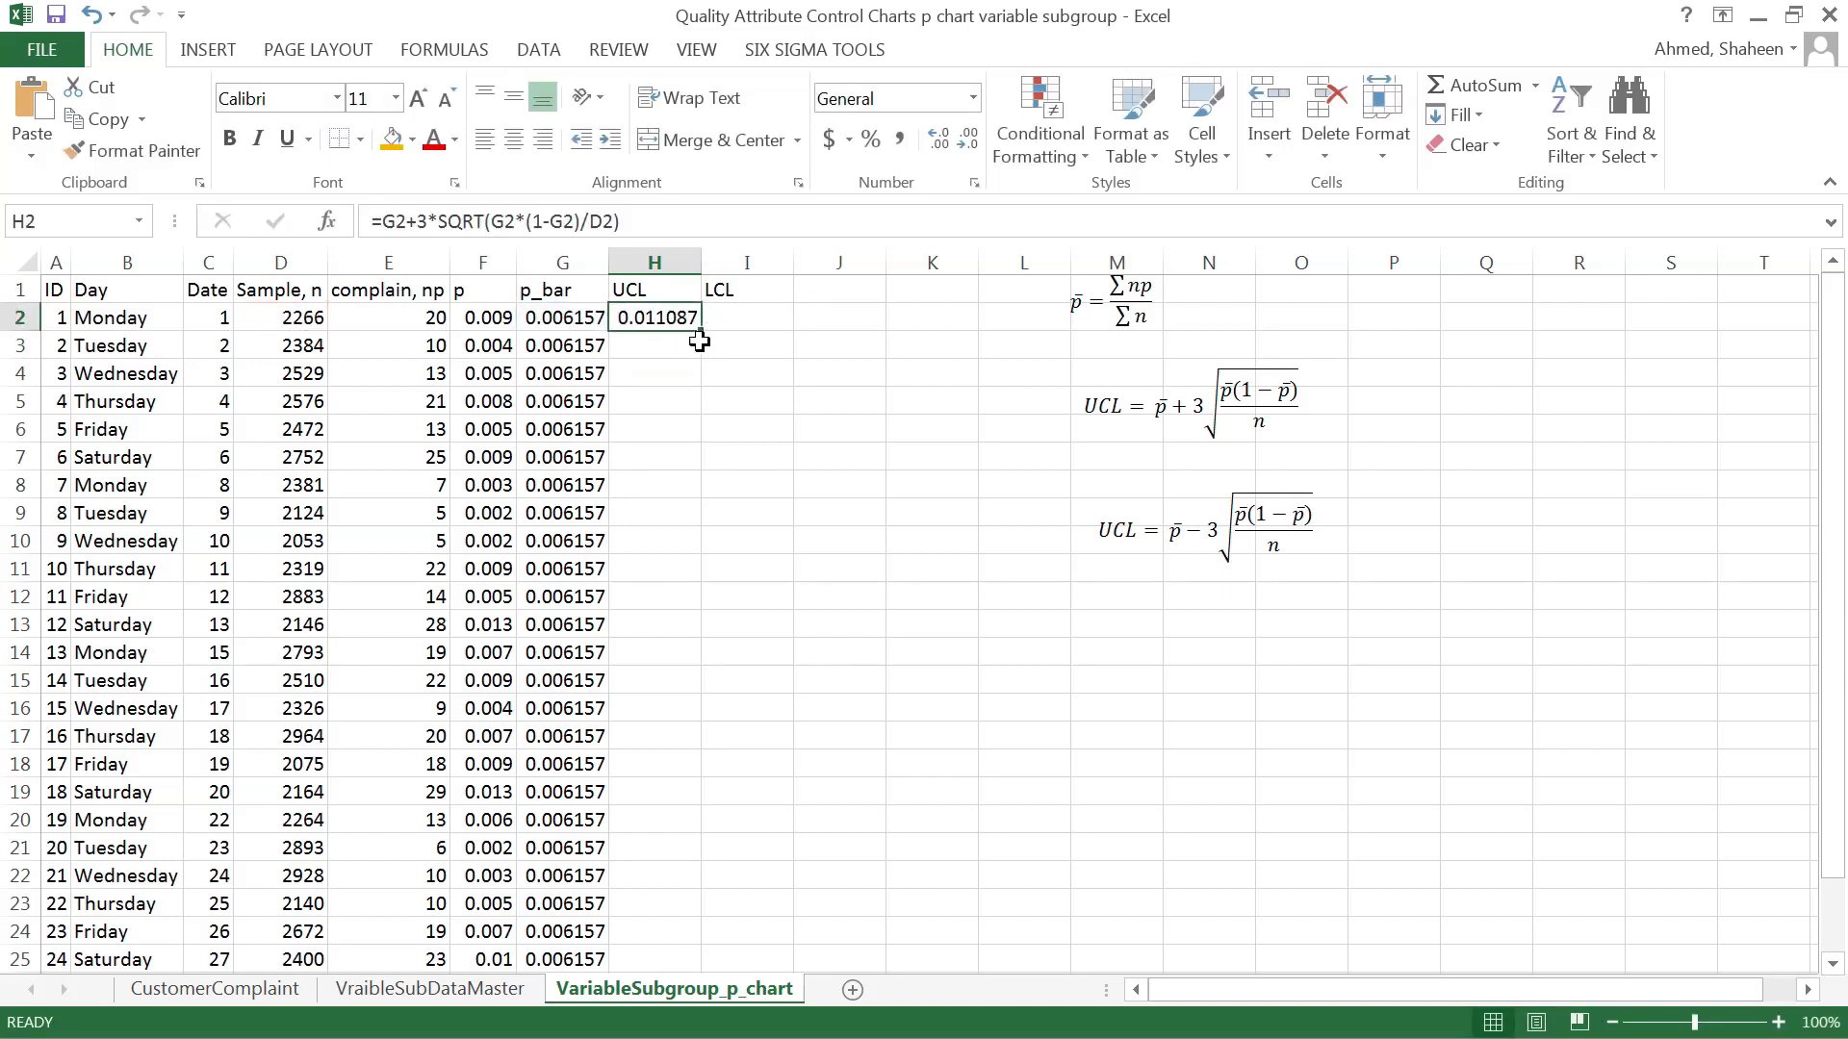
double_click(701, 328)
scroll(825, 532, down, 6)
scroll(825, 532, up, 6)
- Calculate the first day's lower control limit in I2 as =G2-3*SQRT(G2*(1-G2)/D2)
click(752, 318)
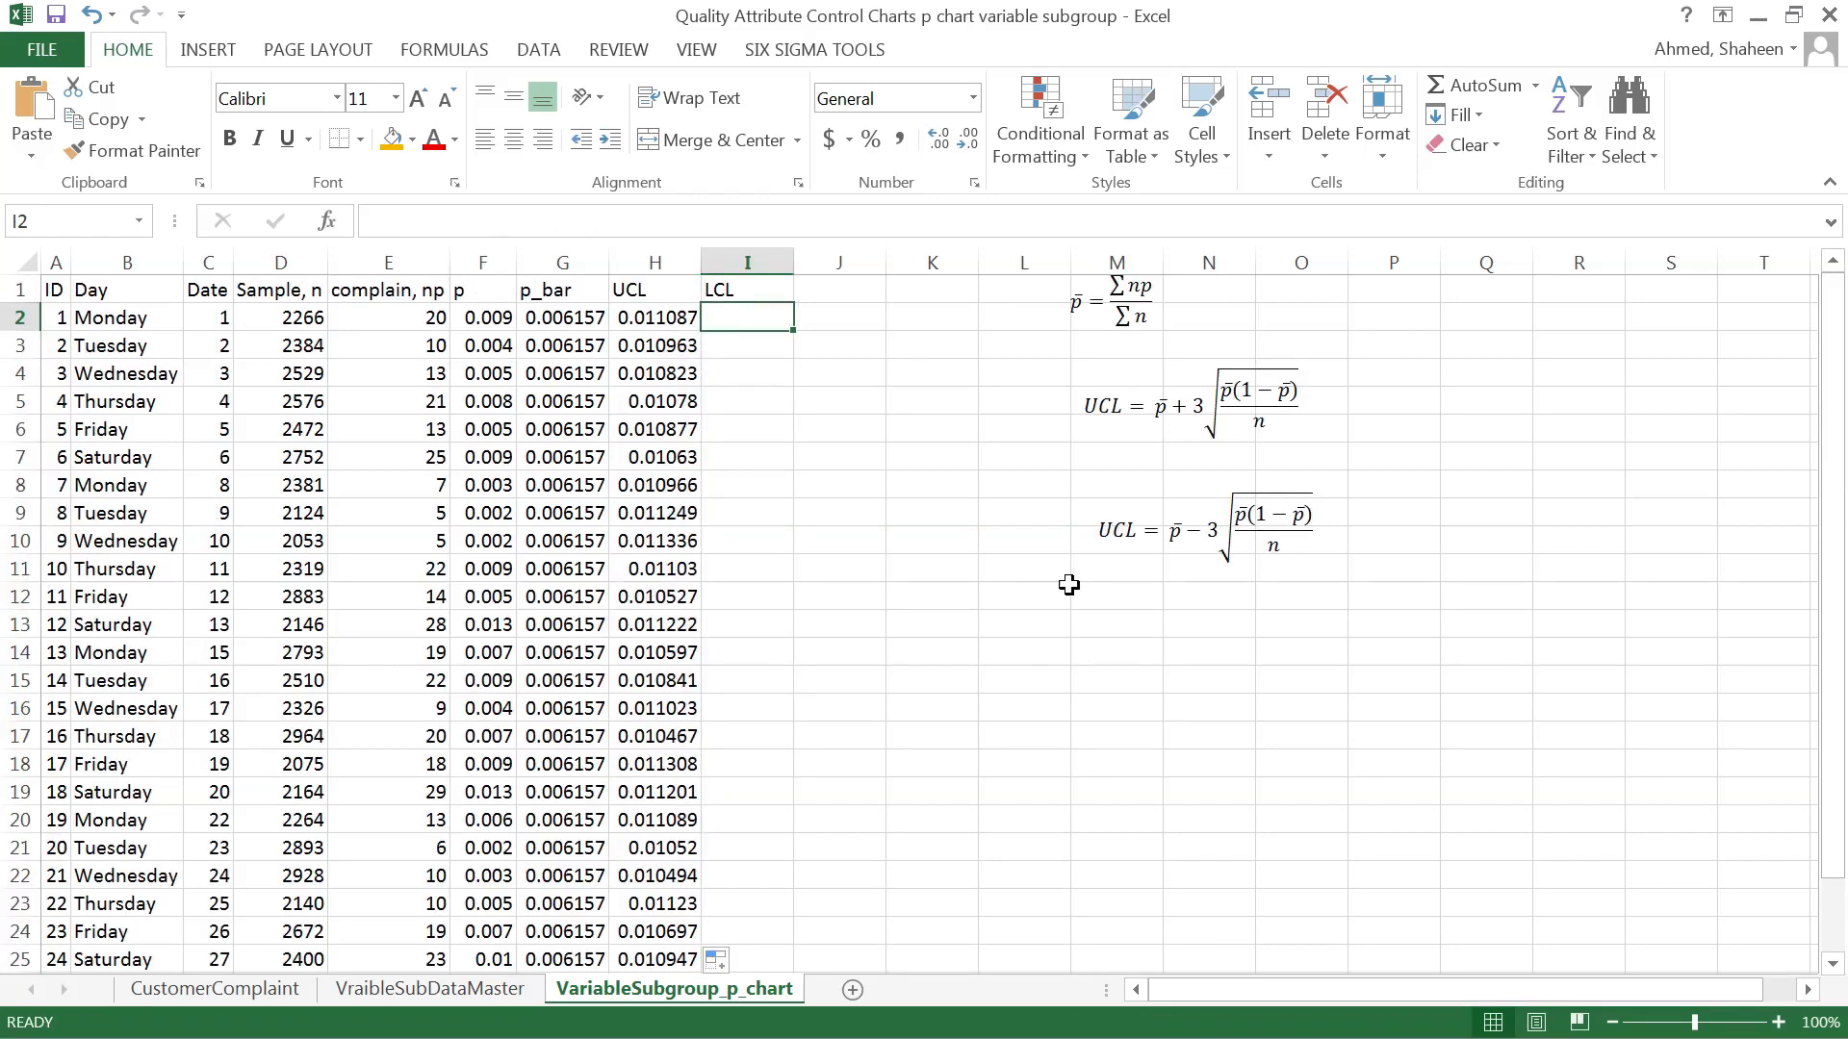
text(=)
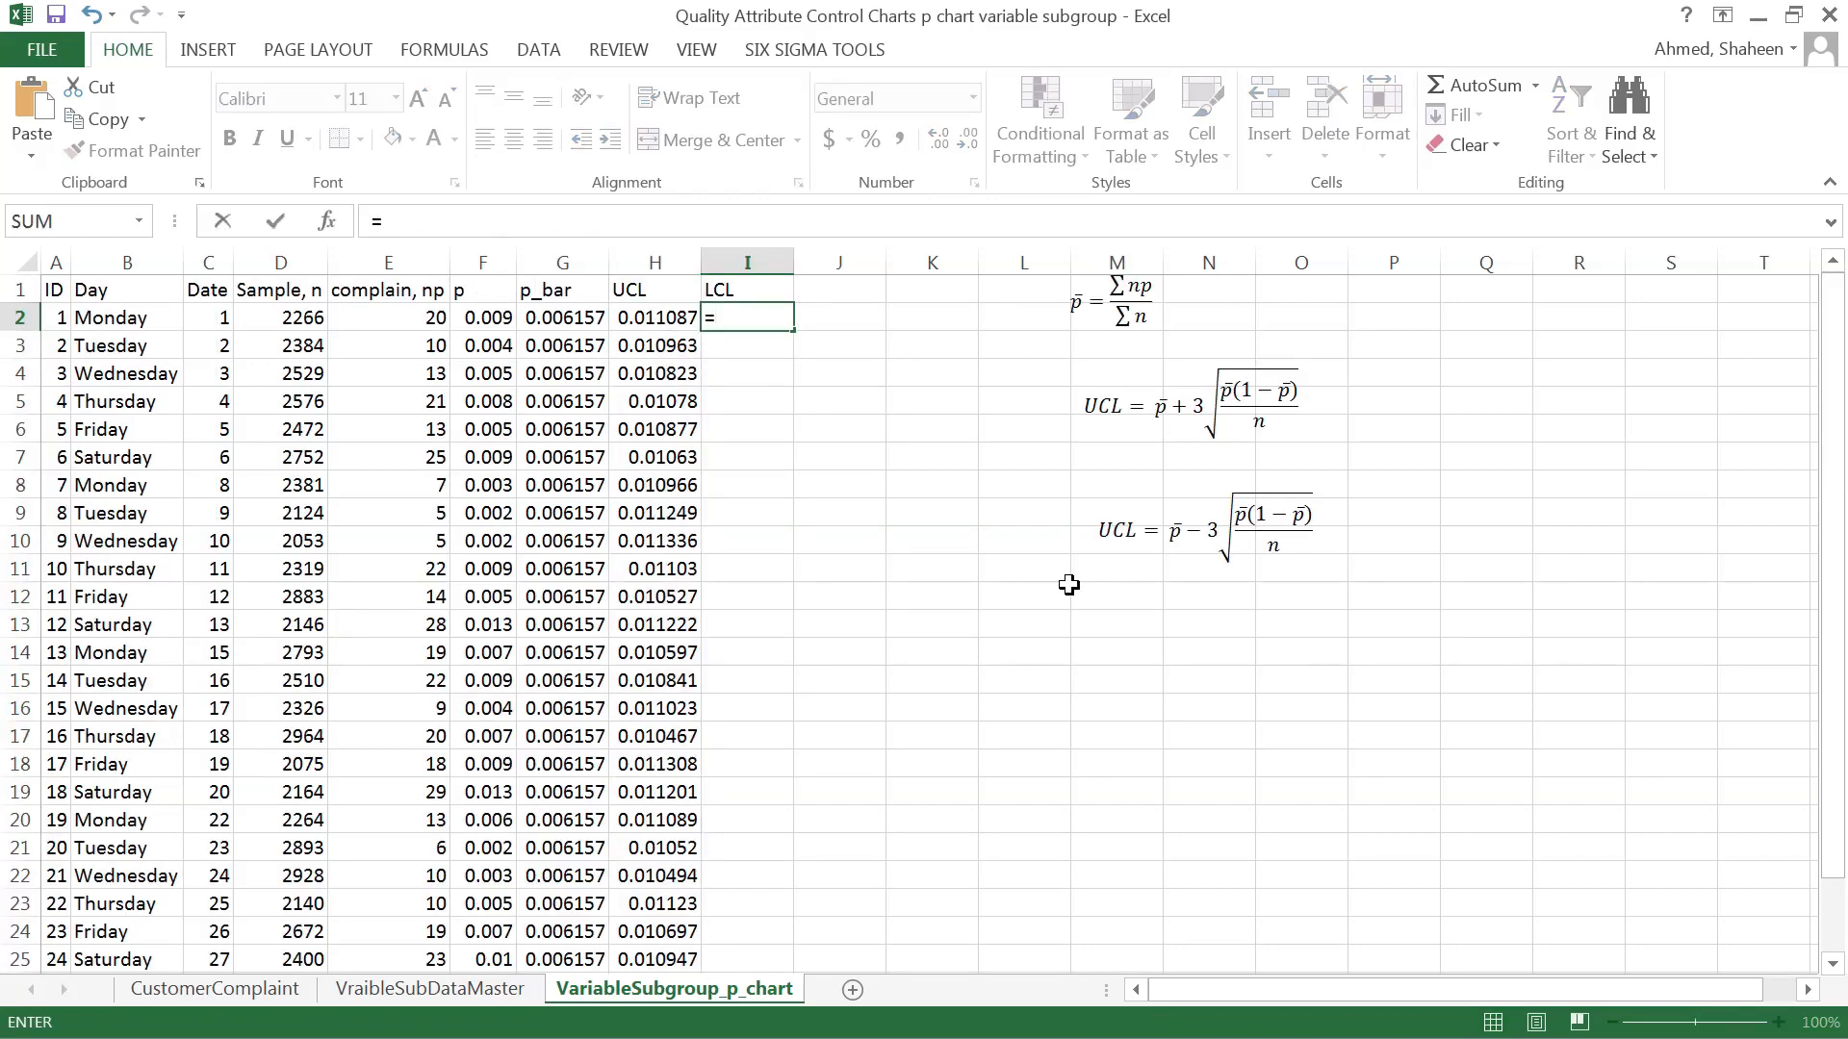
click(560, 318)
text(-)
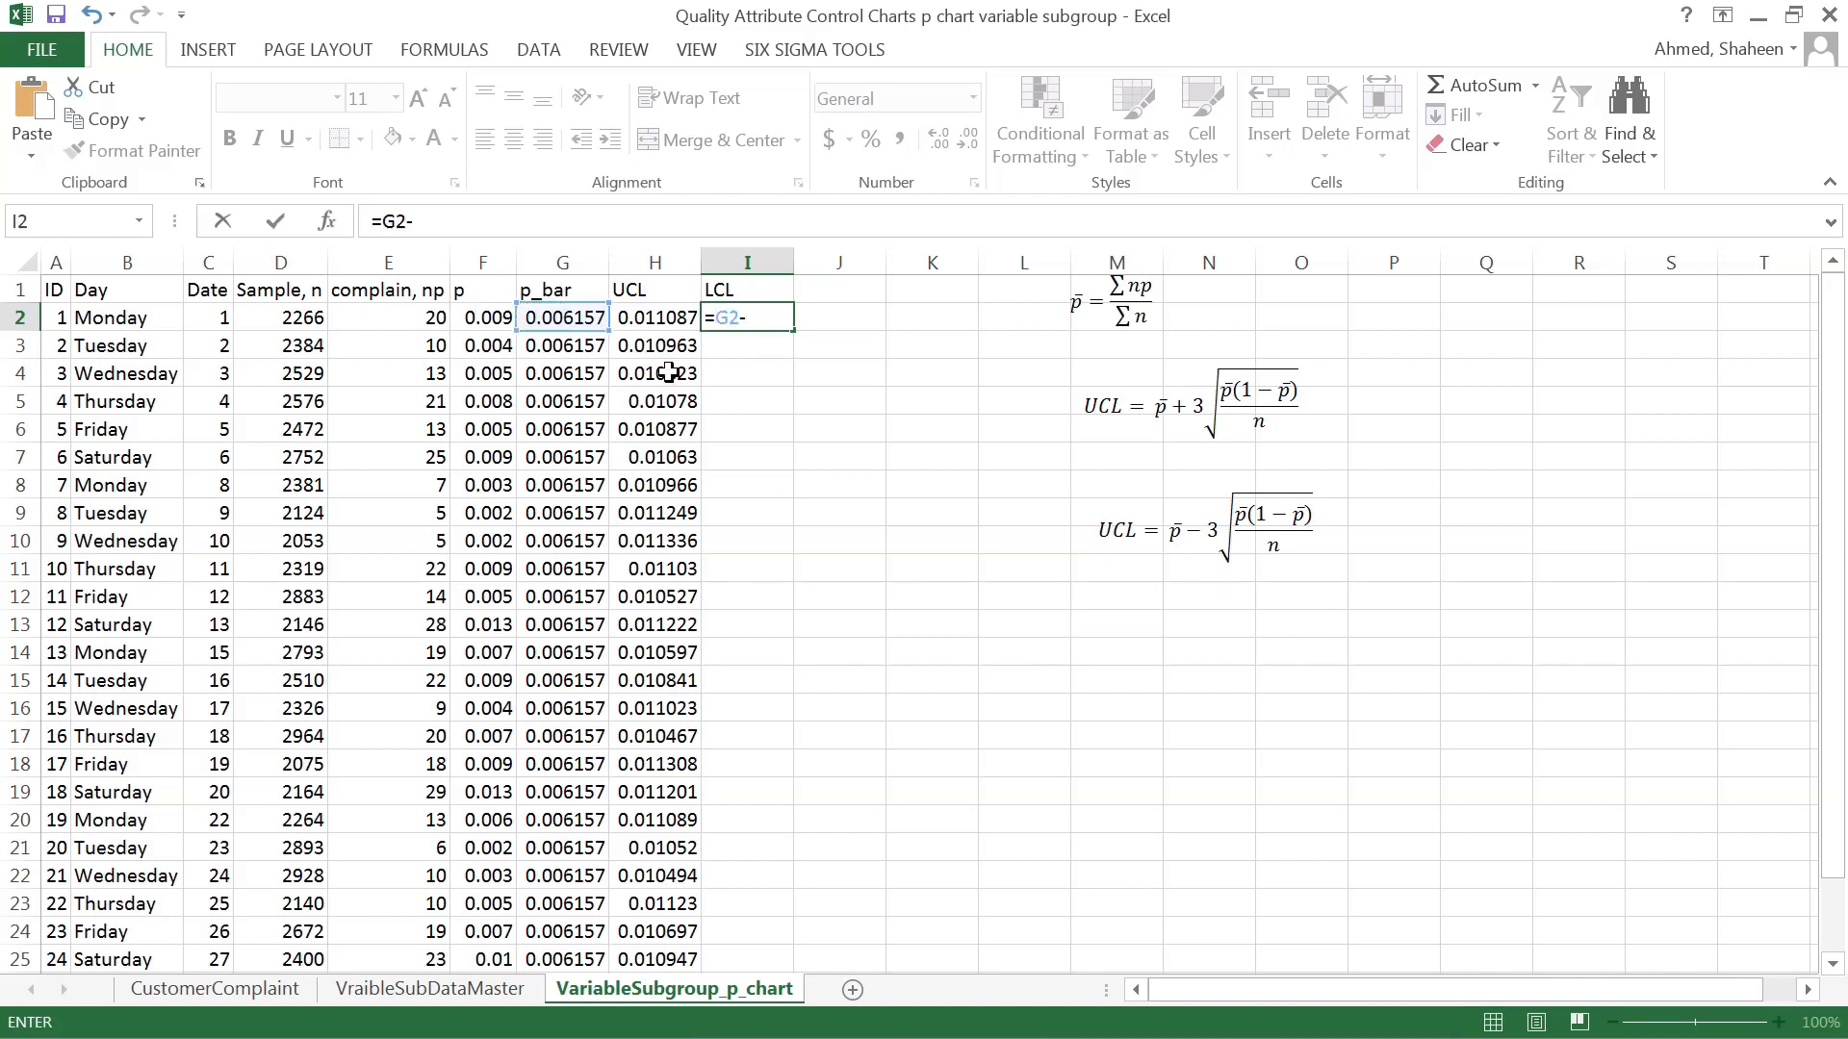
text(3*SQRT)
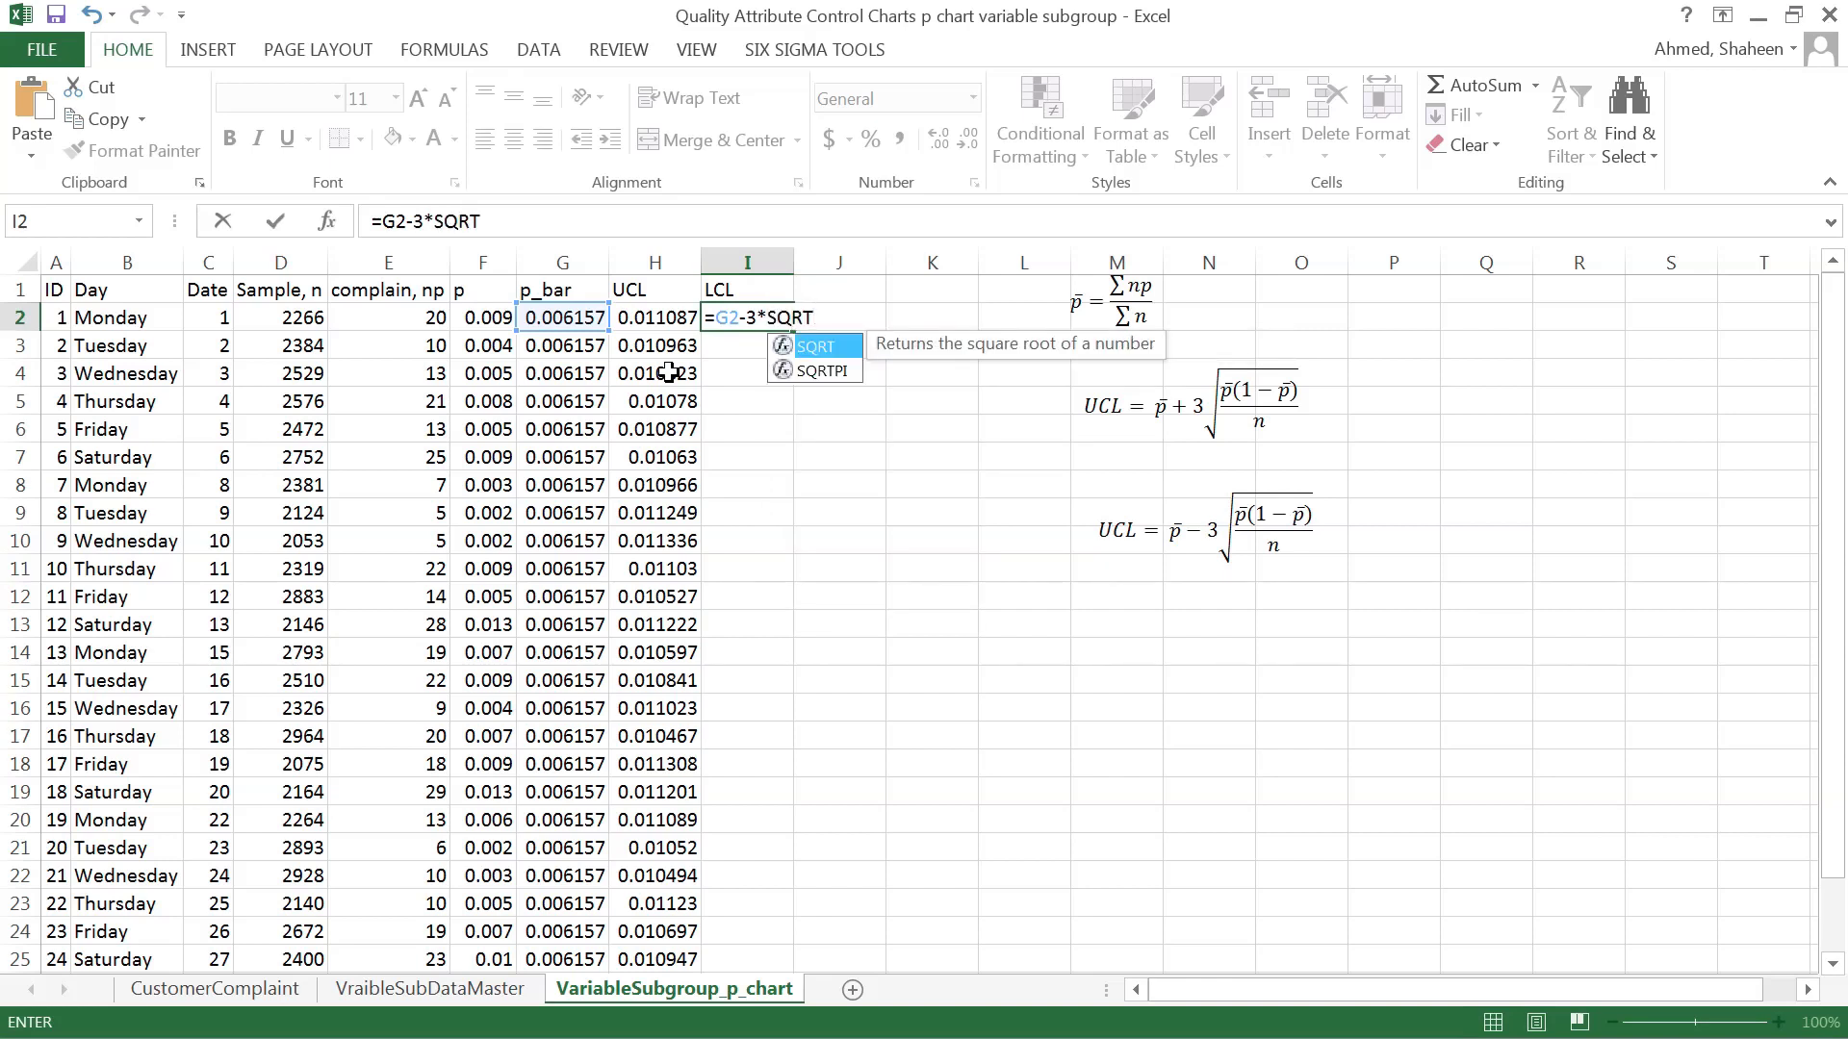
text(()
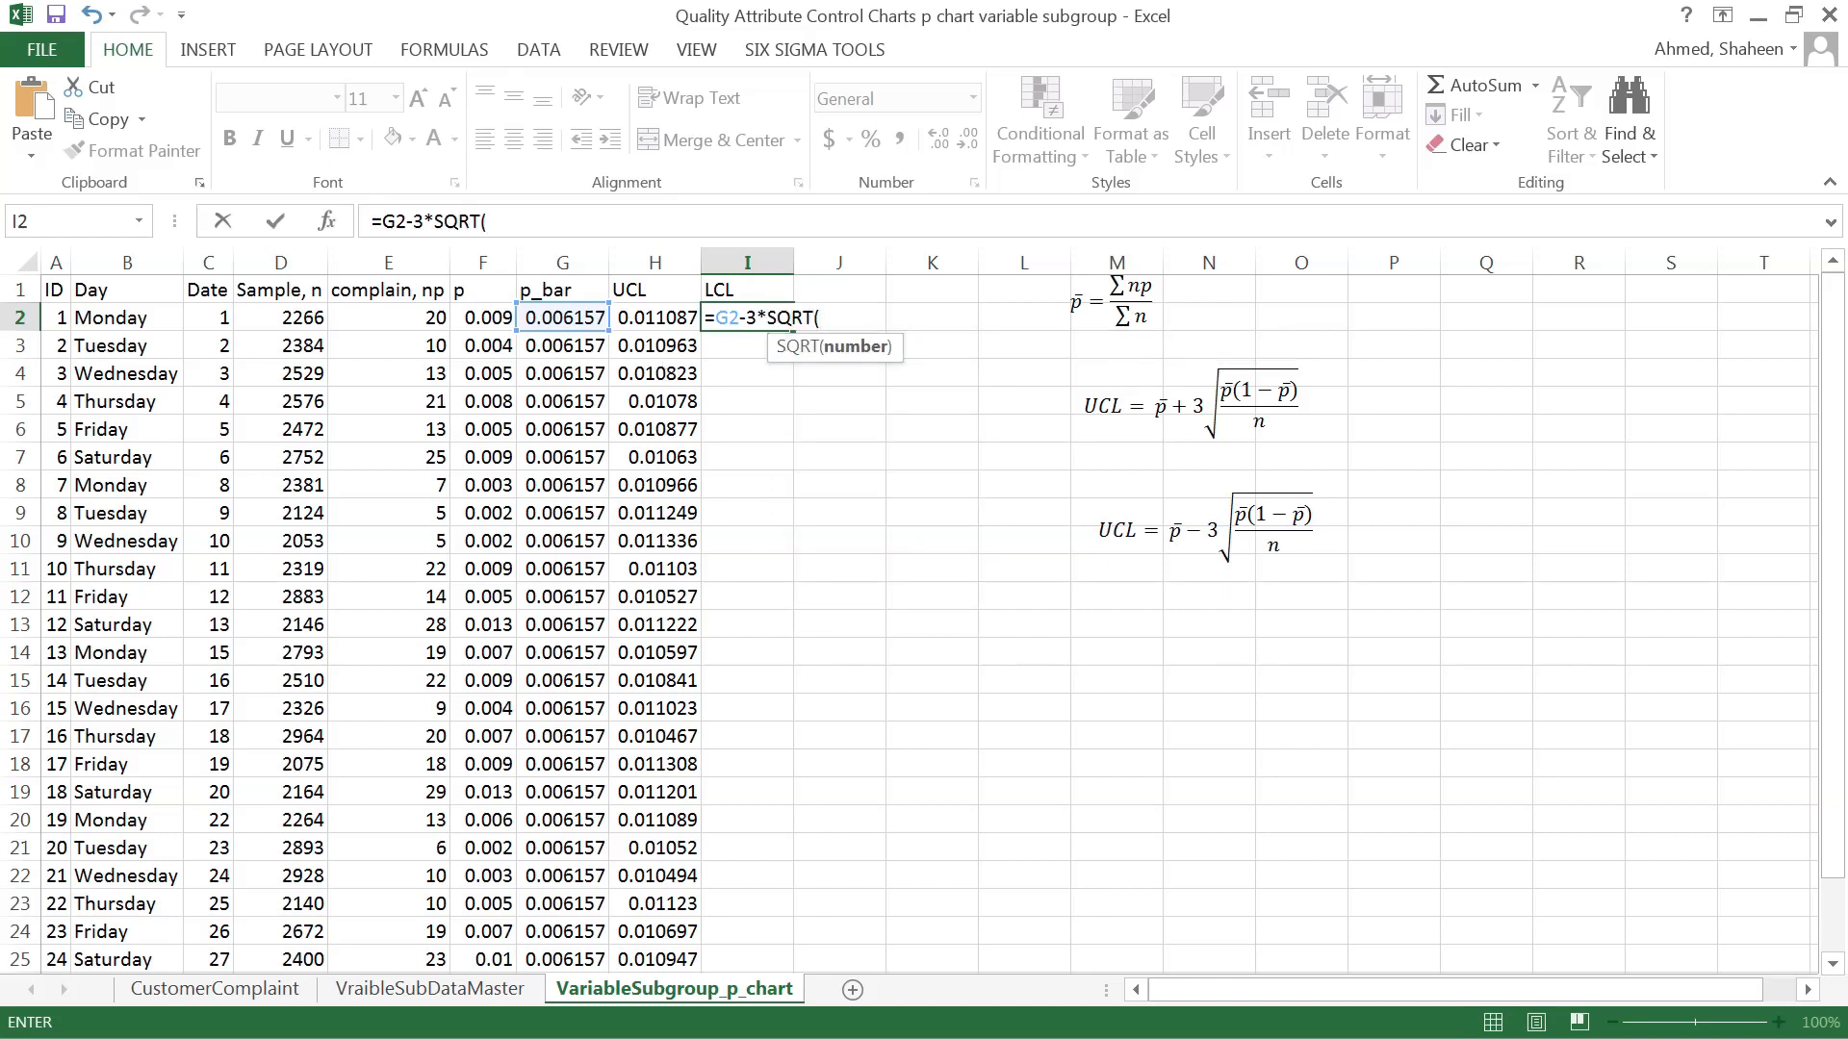
key(alt+Tab)
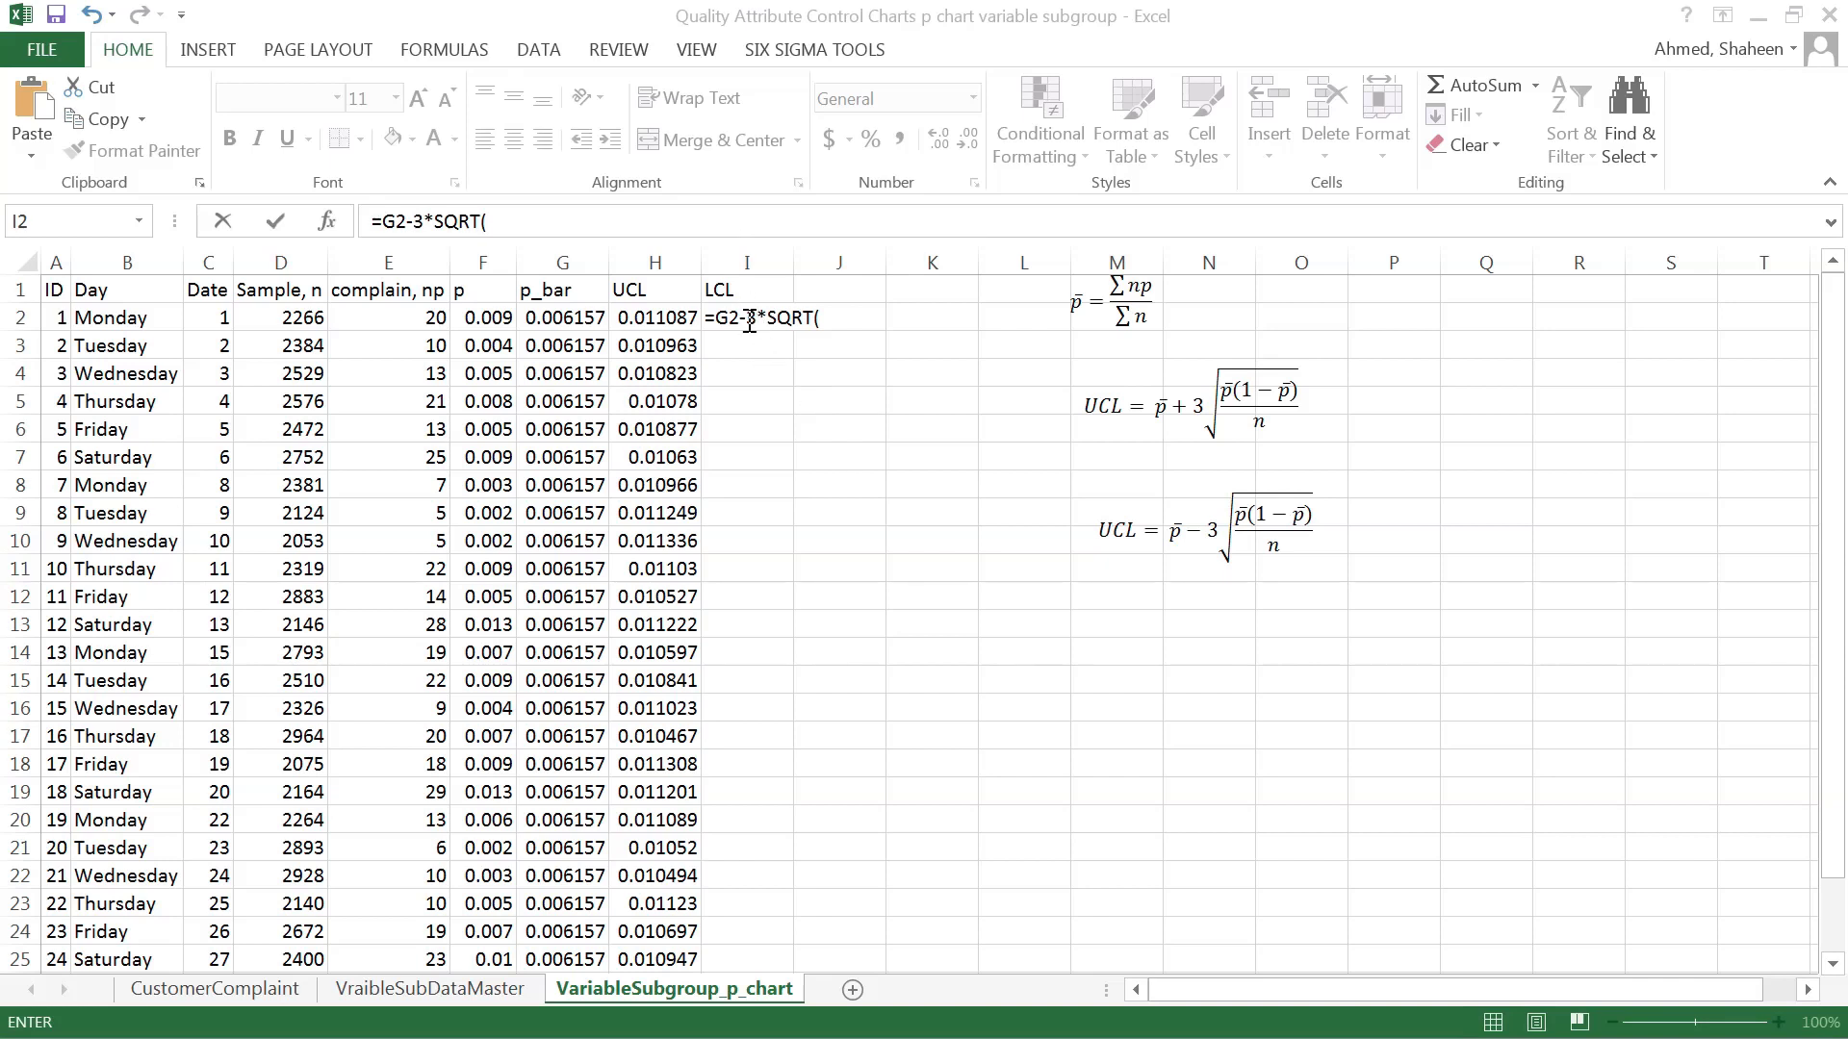
key(alt+Tab)
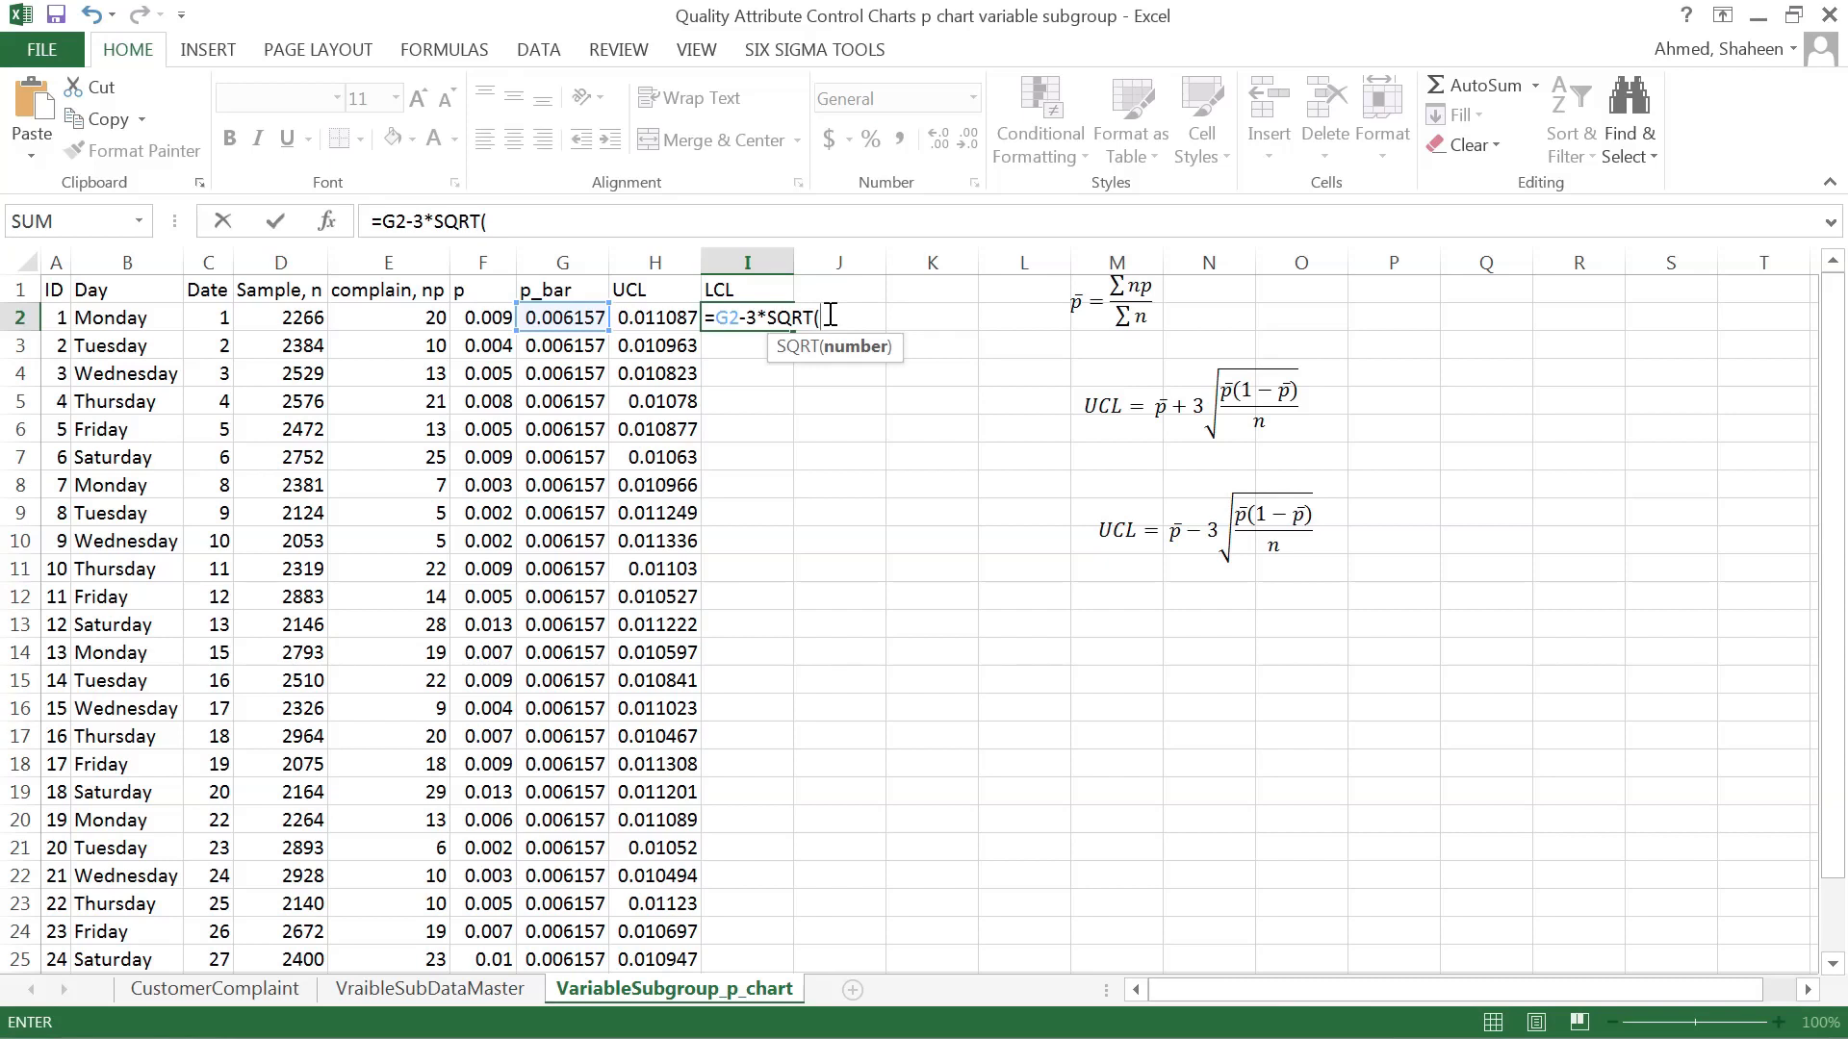
click(574, 319)
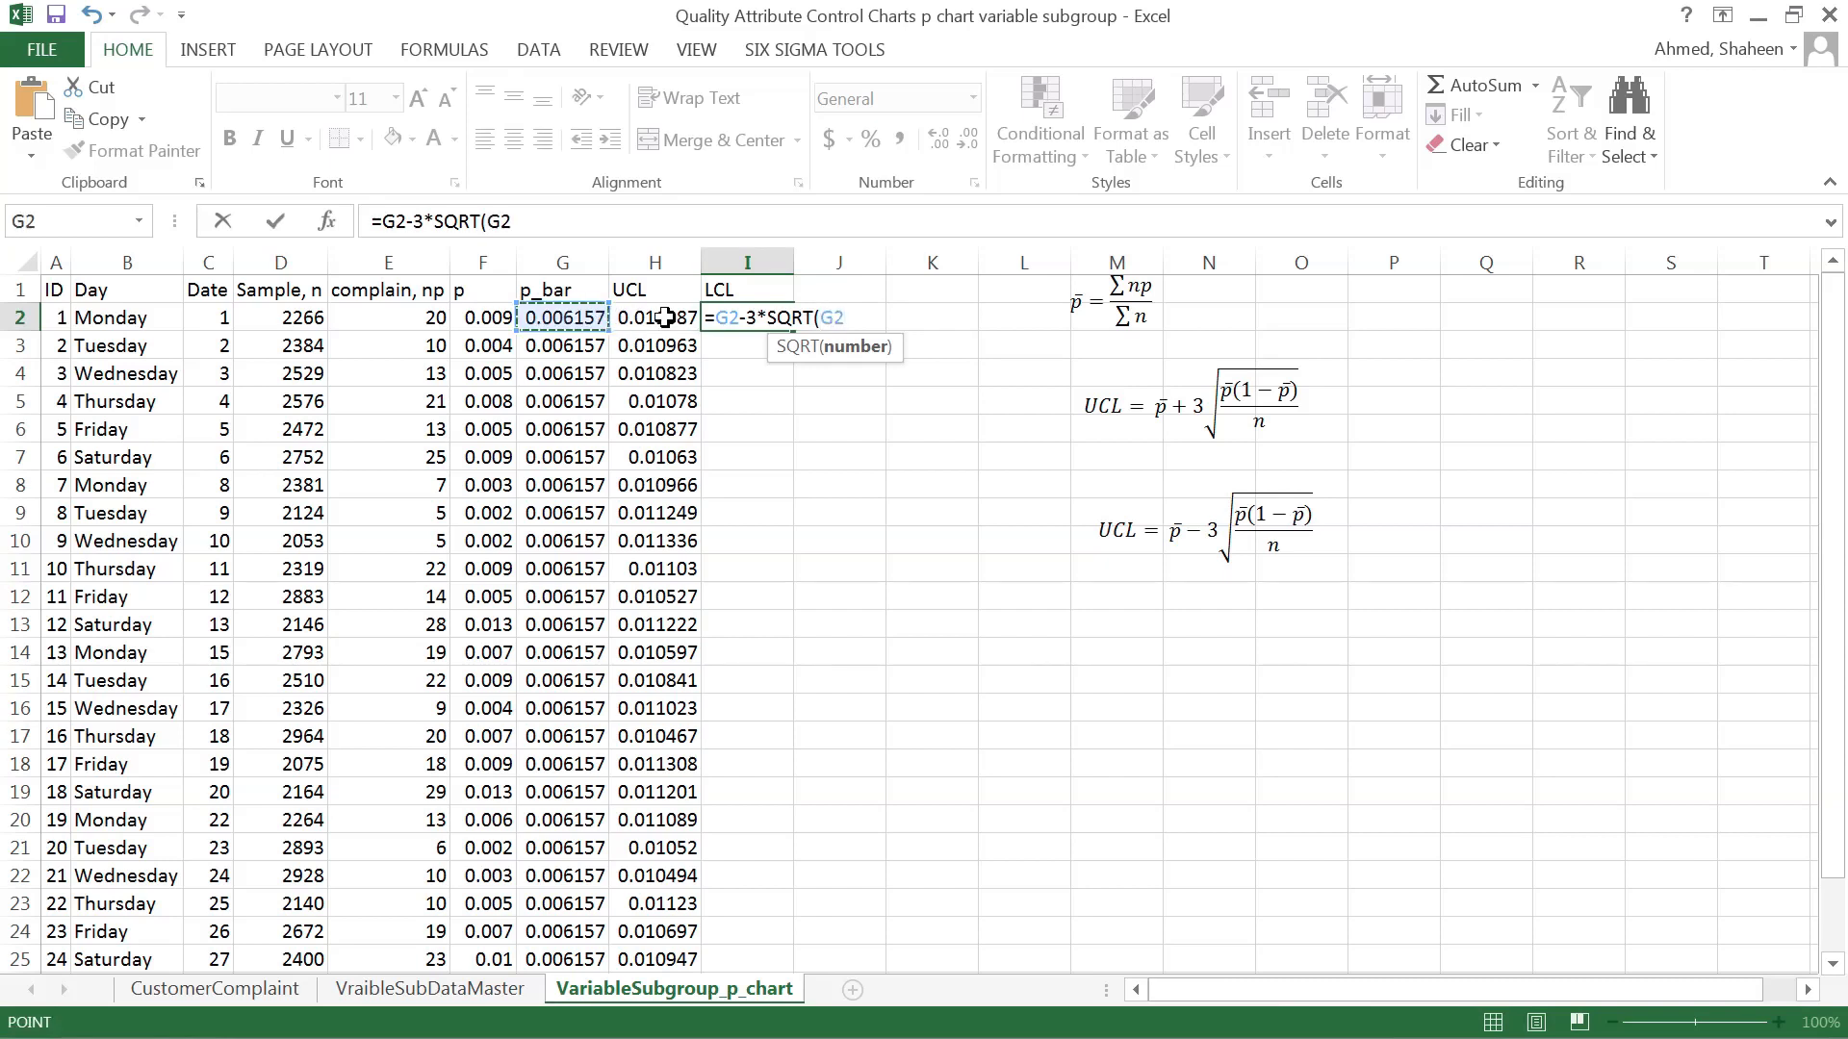
text(*)
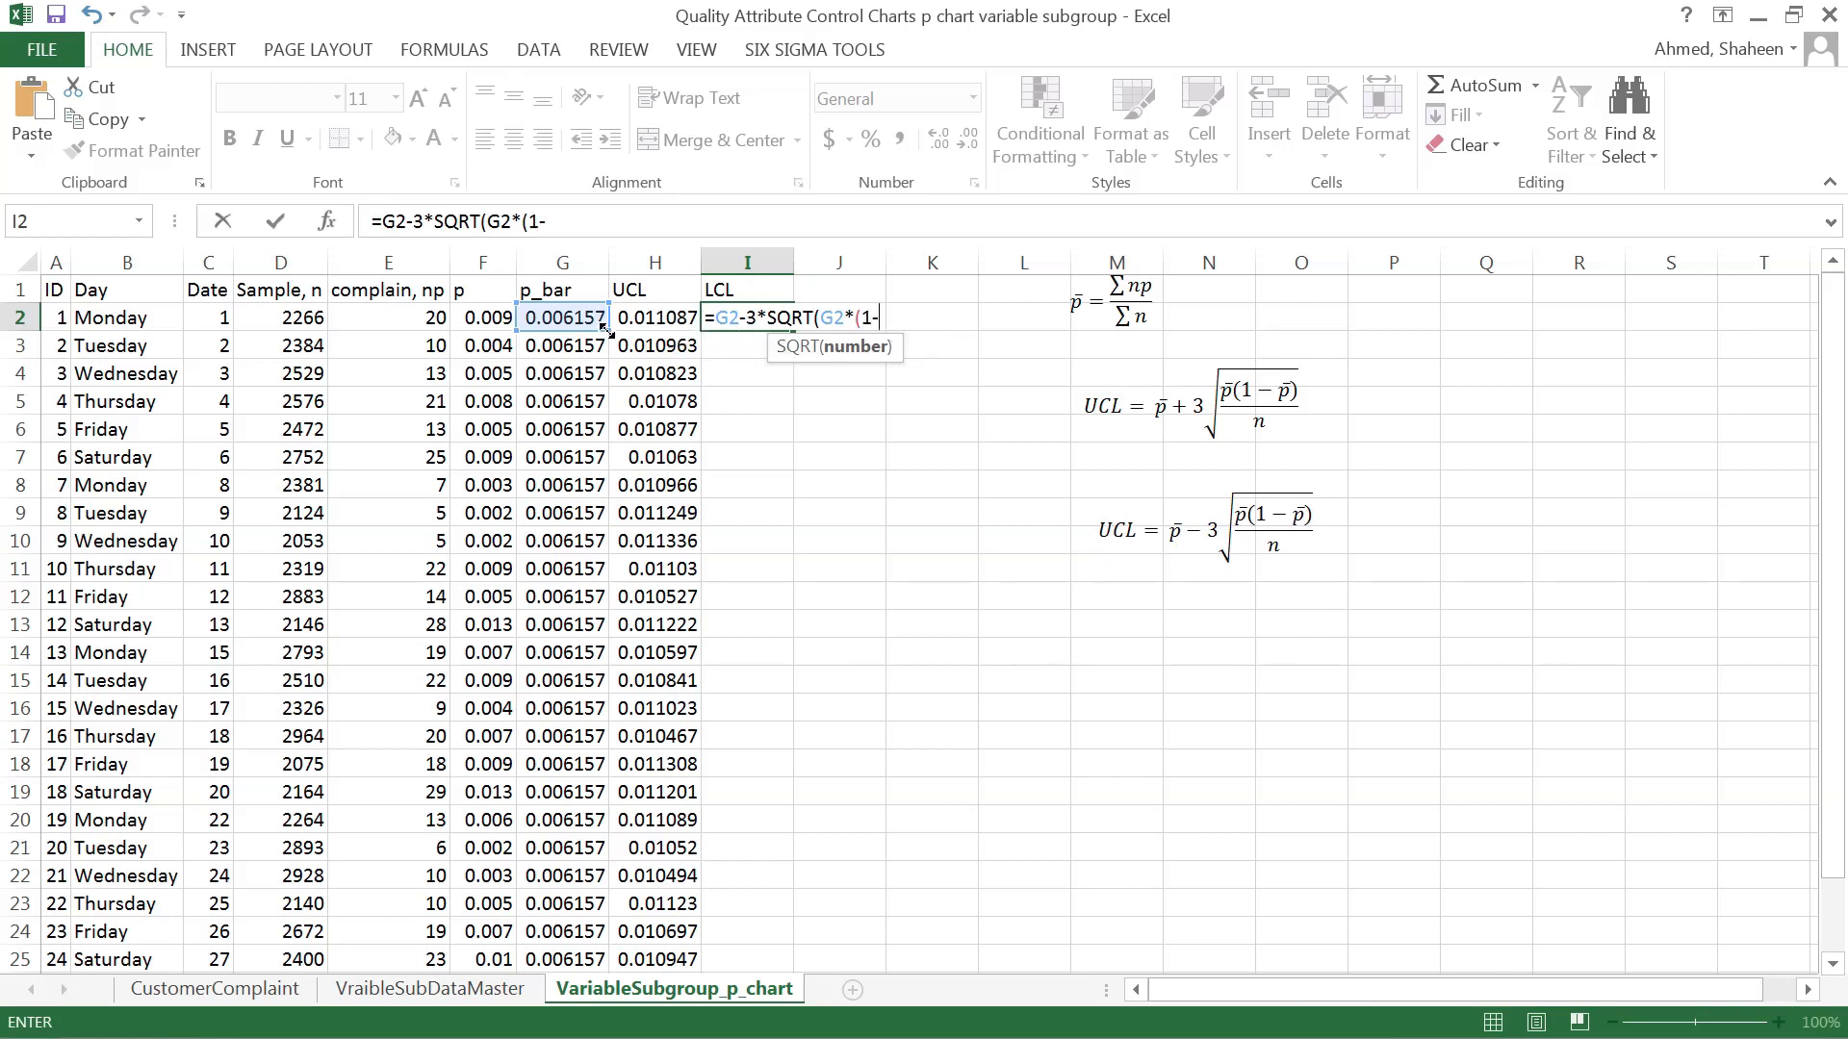
text((1-)
click(567, 322)
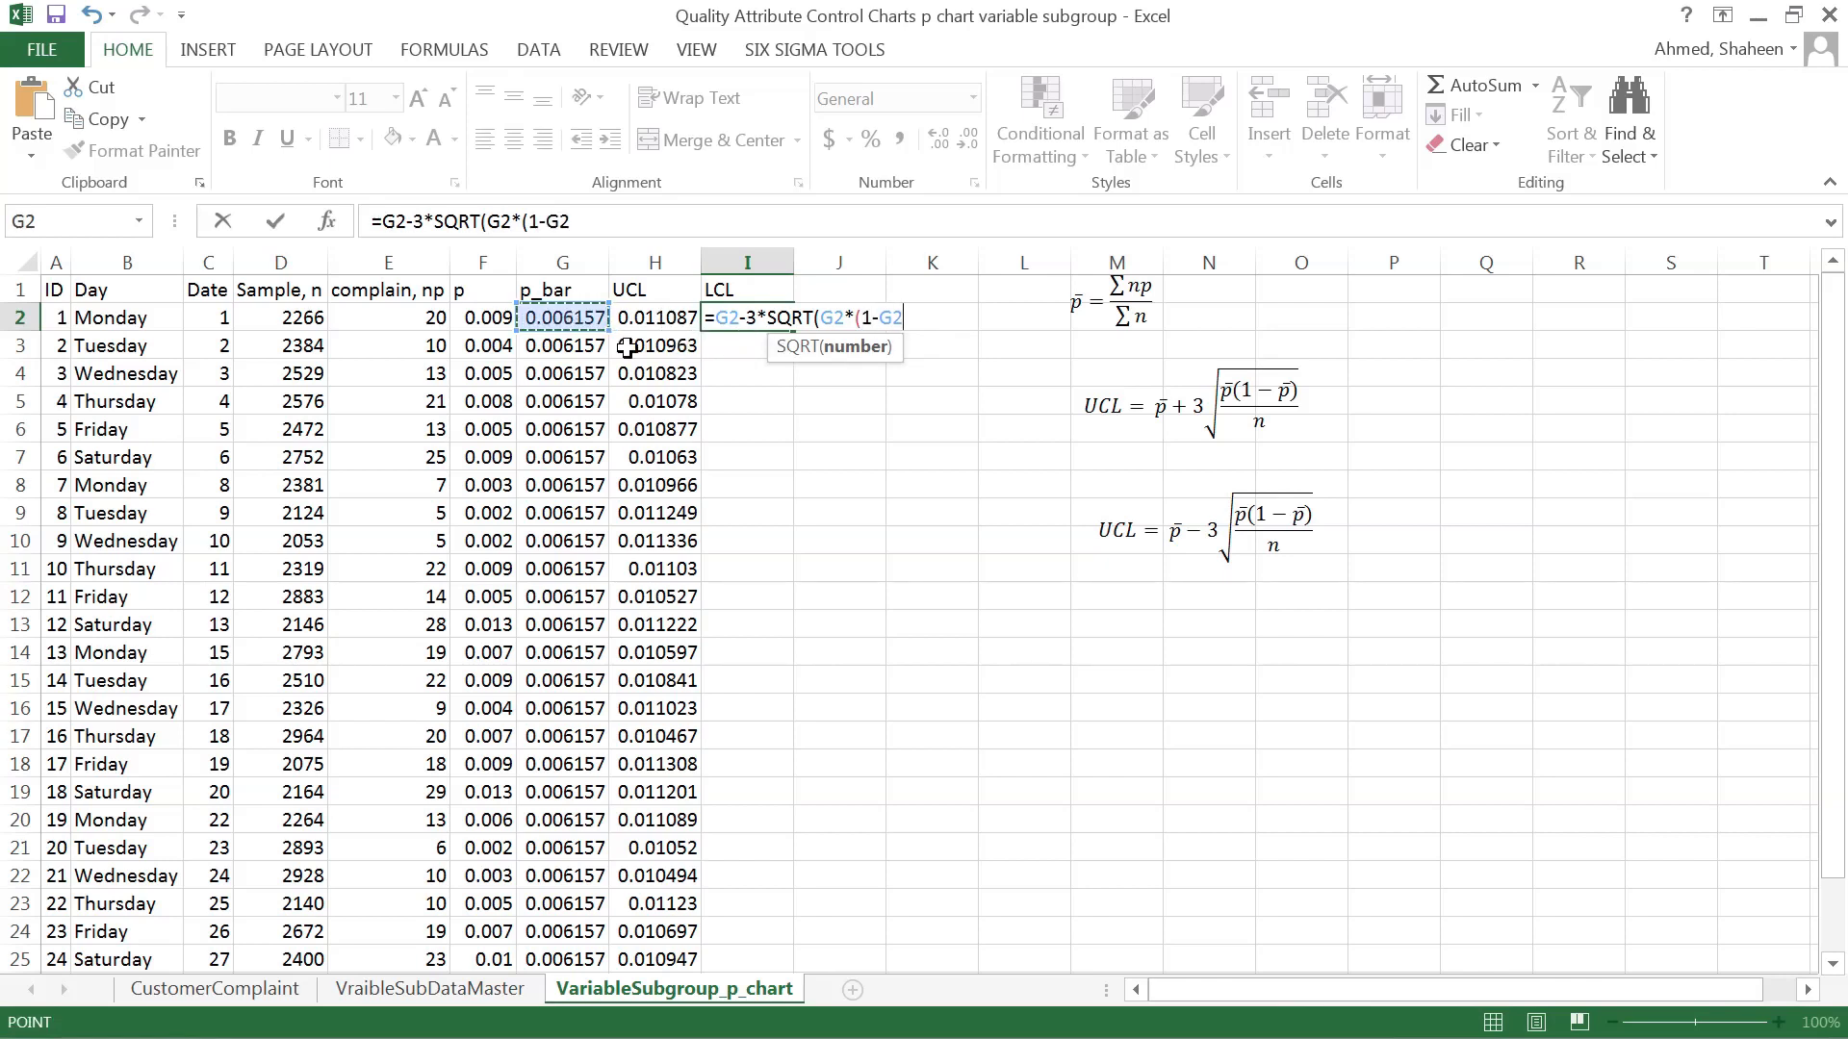
text()/)
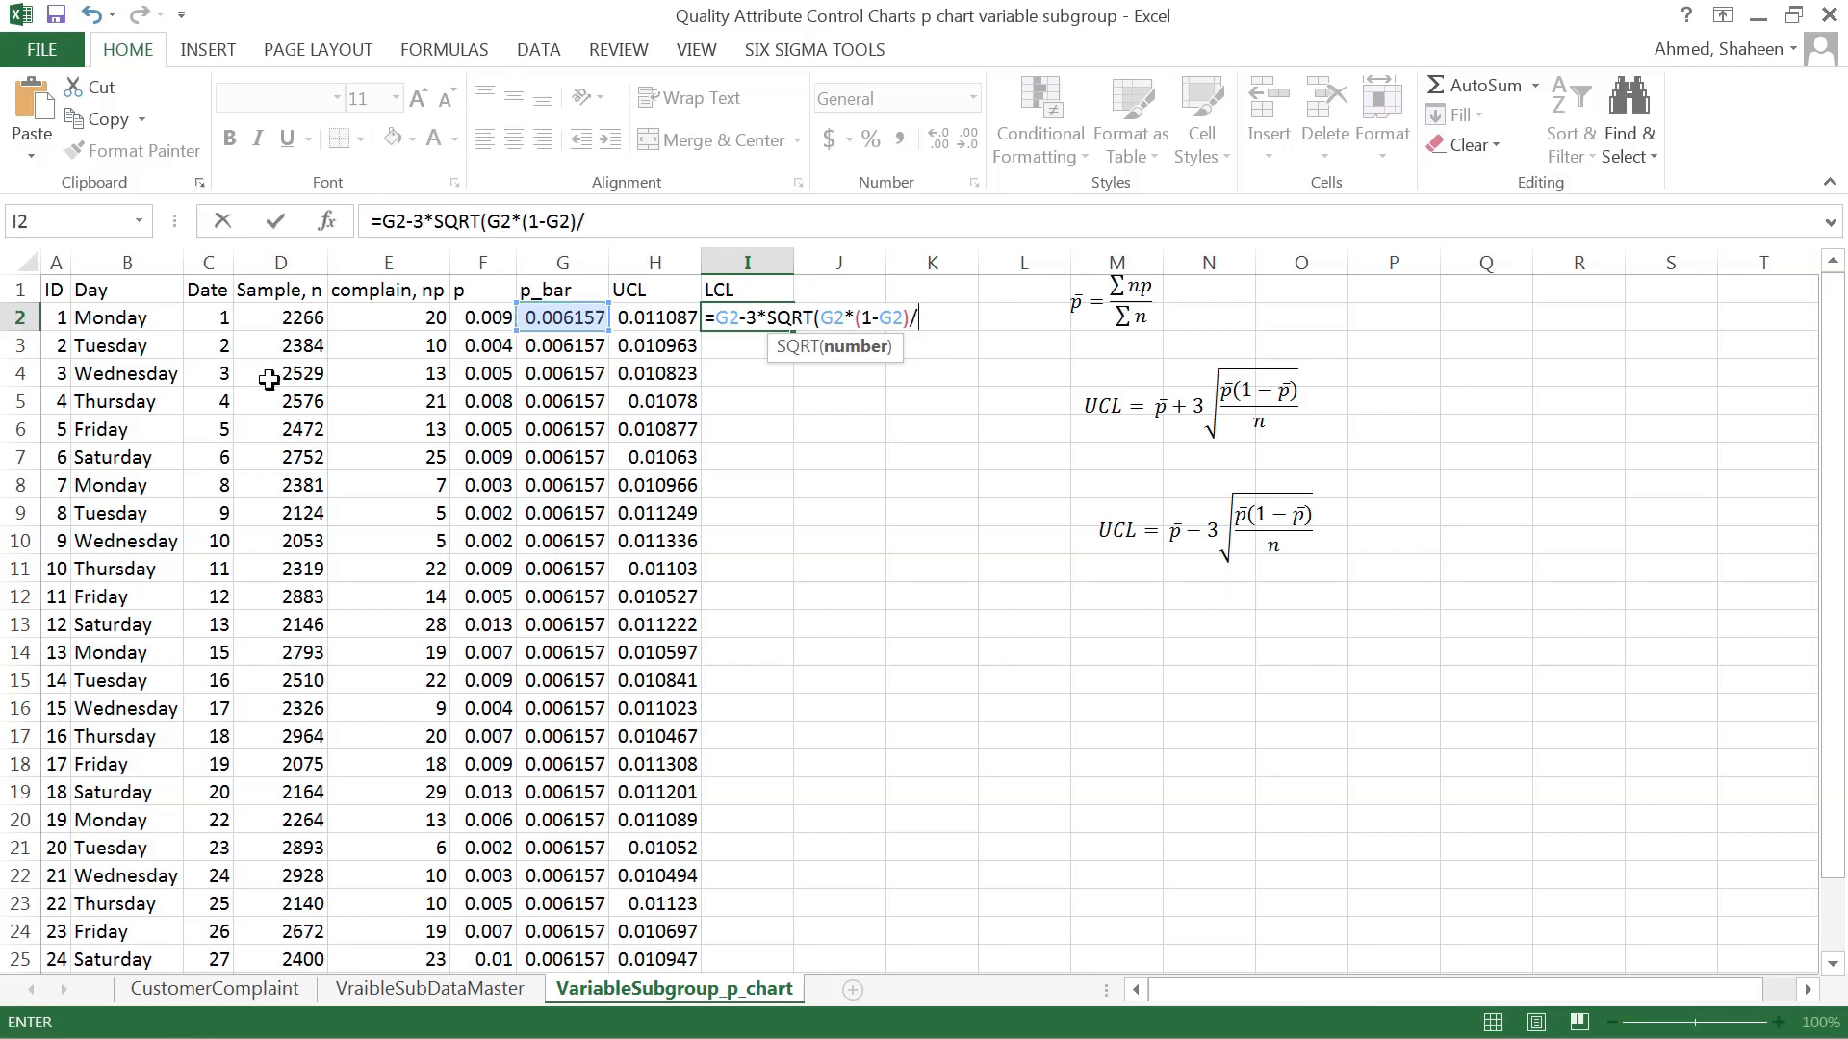
click(301, 316)
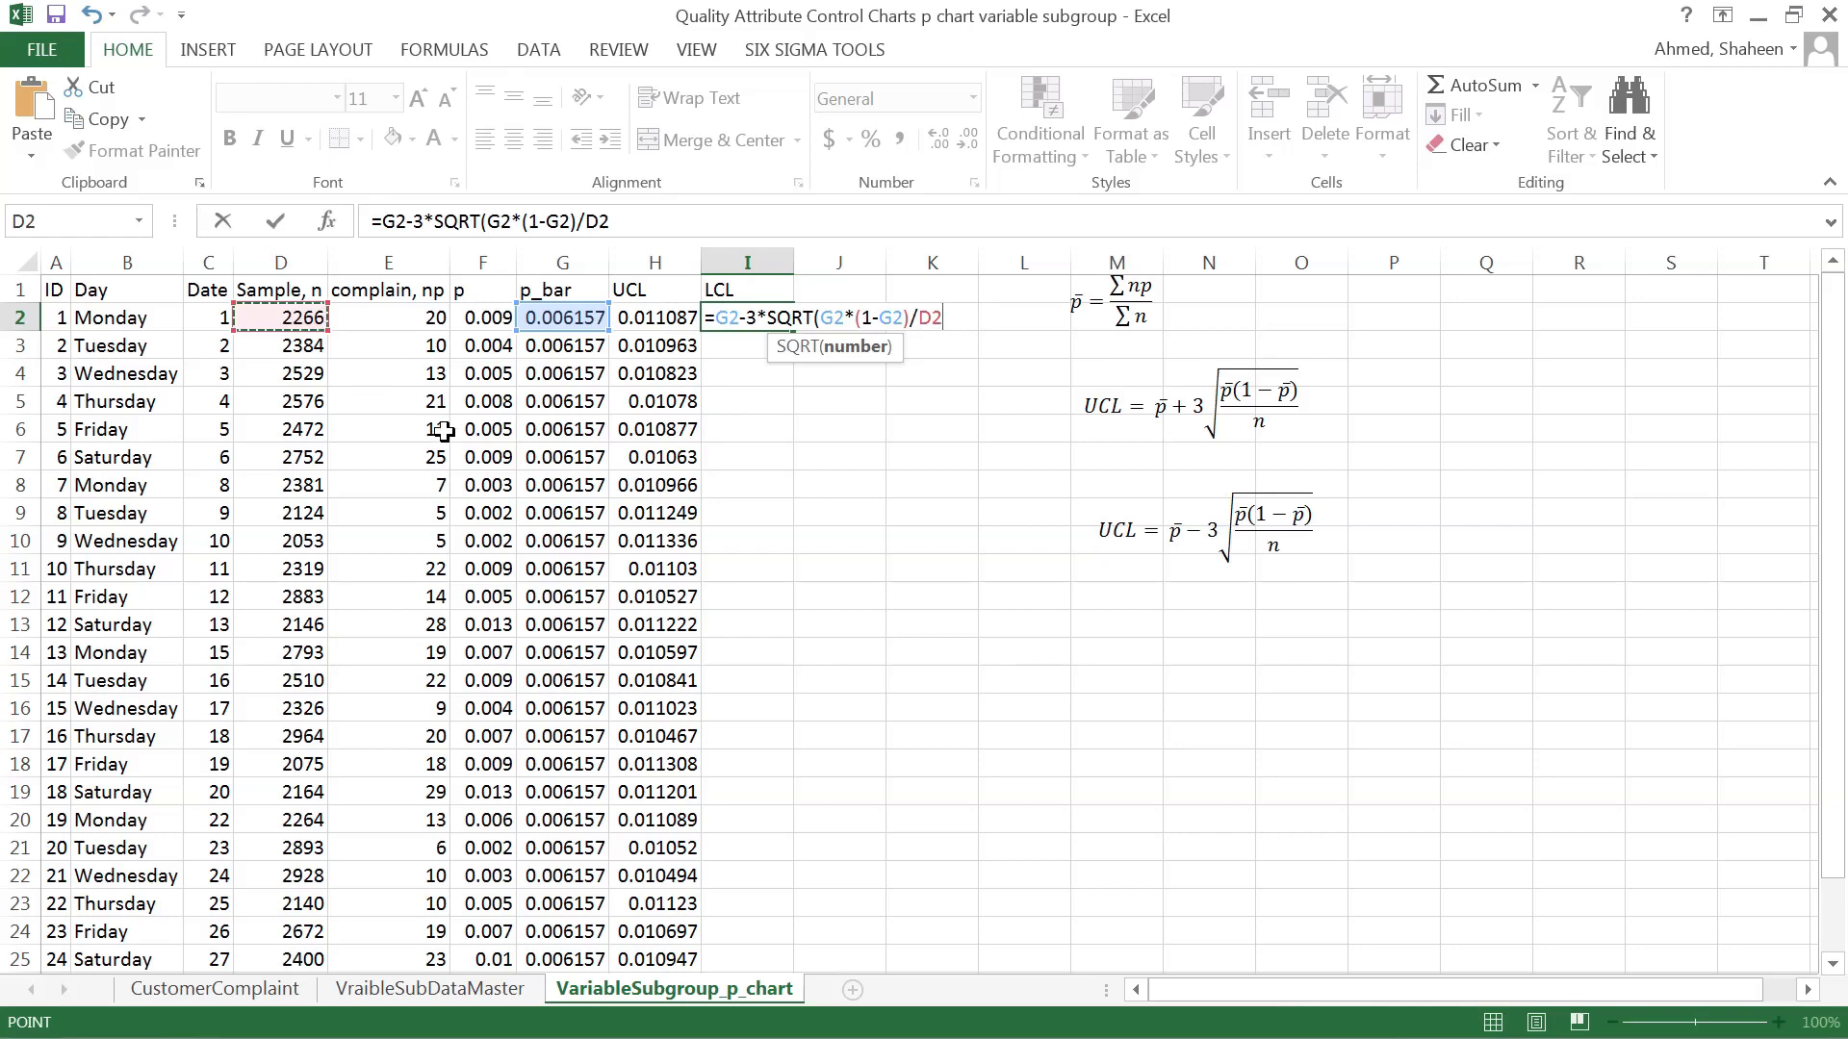
text())
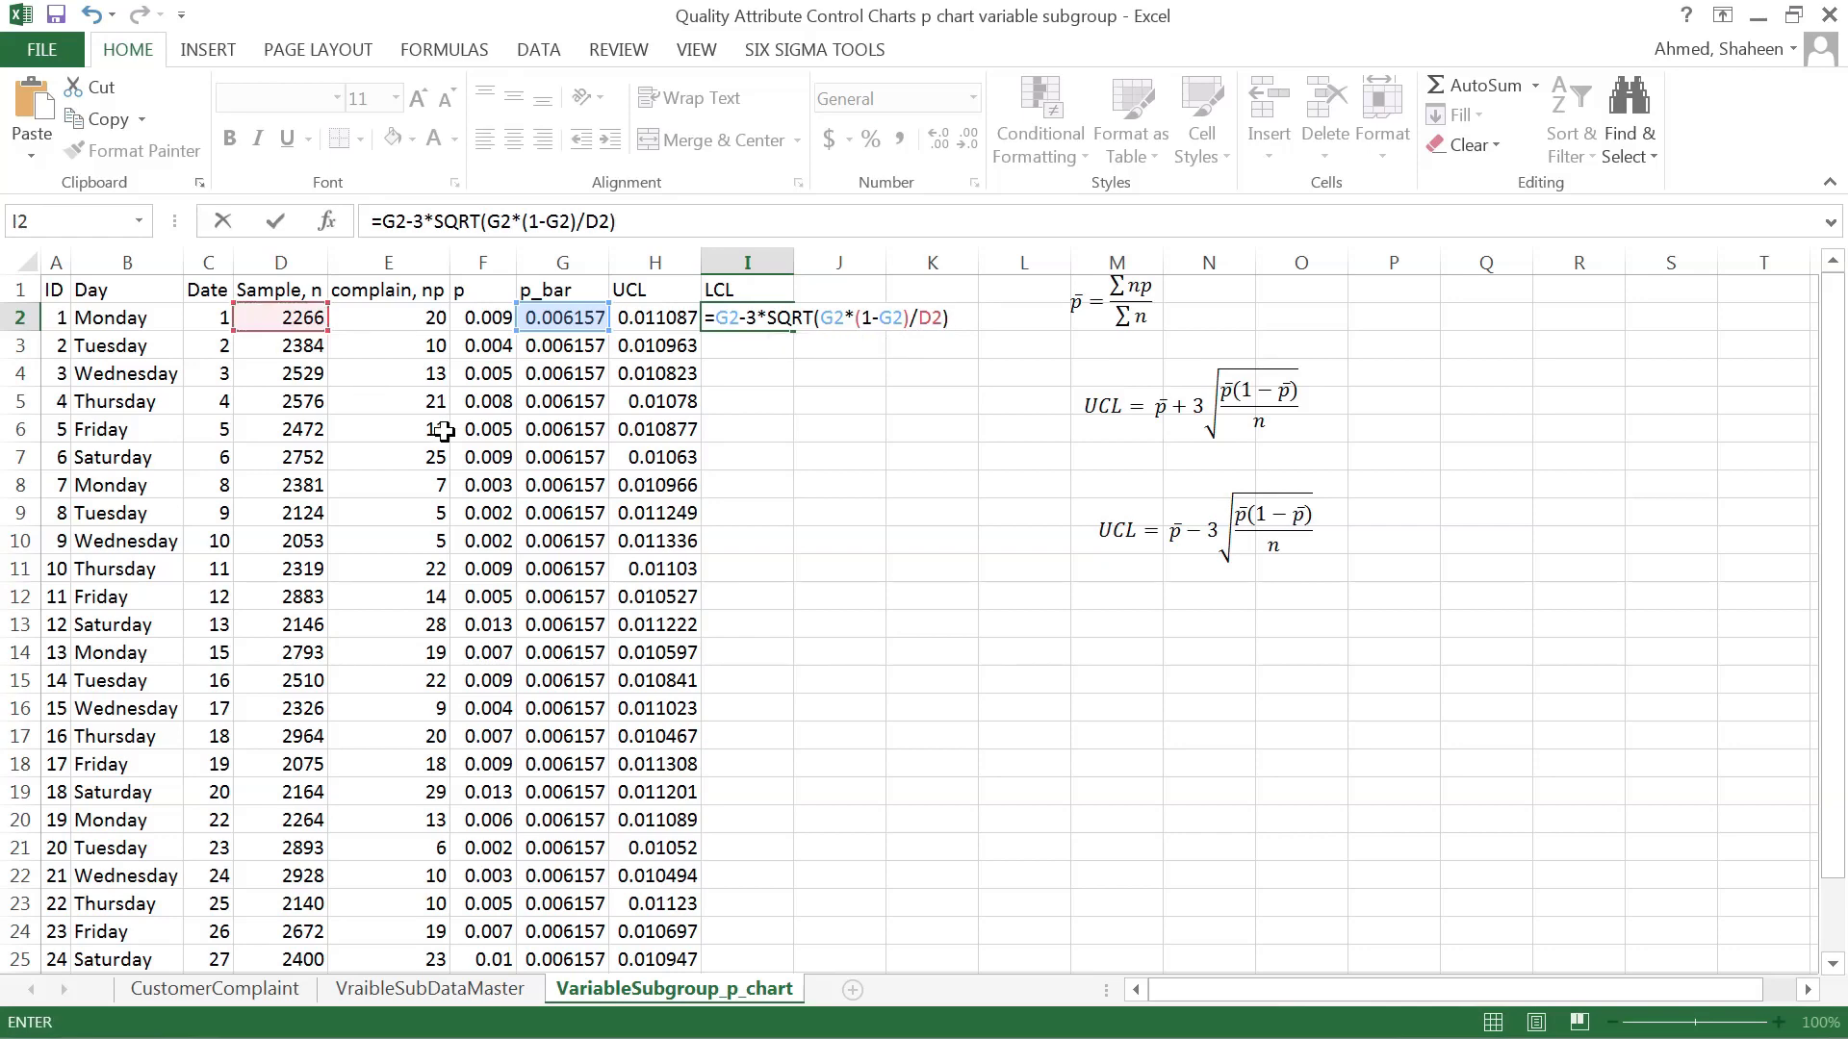
key(Return)
- Fill the LCL formula from I2 down to I27
click(760, 317)
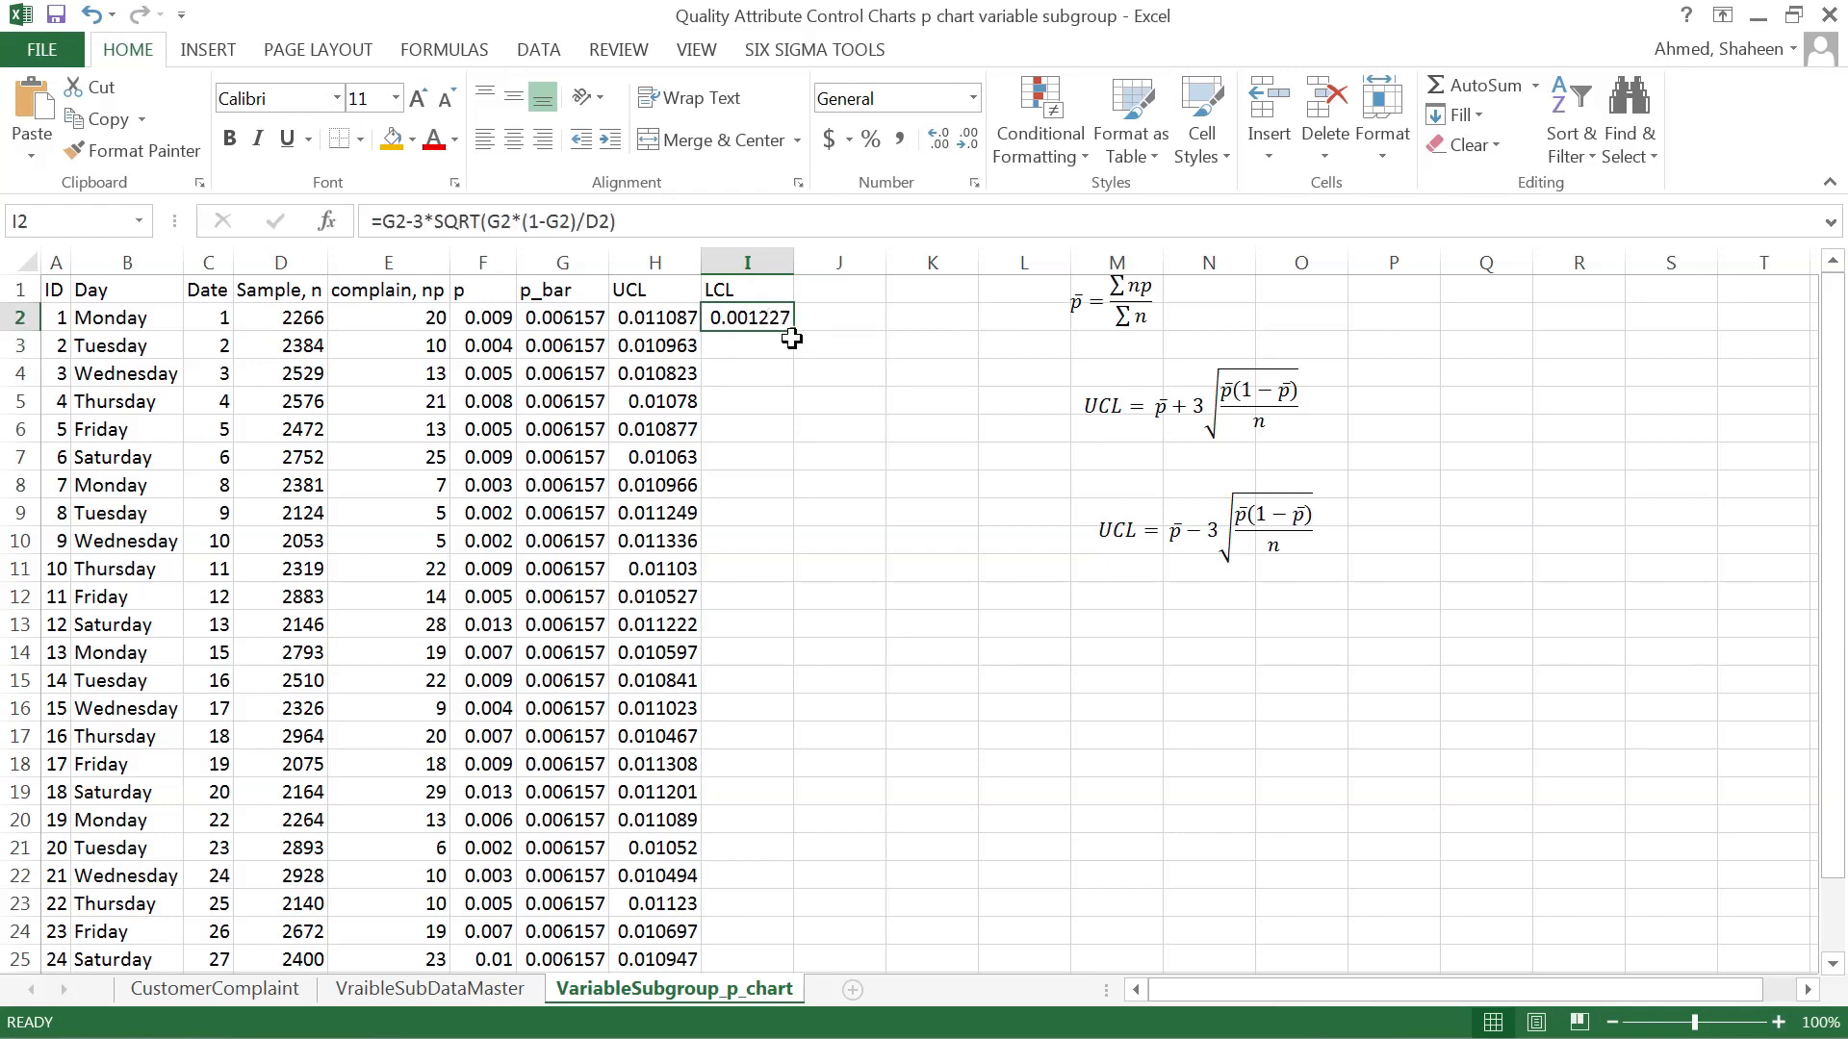
double_click(795, 334)
scroll(936, 486, down, 4)
scroll(936, 486, up, 4)
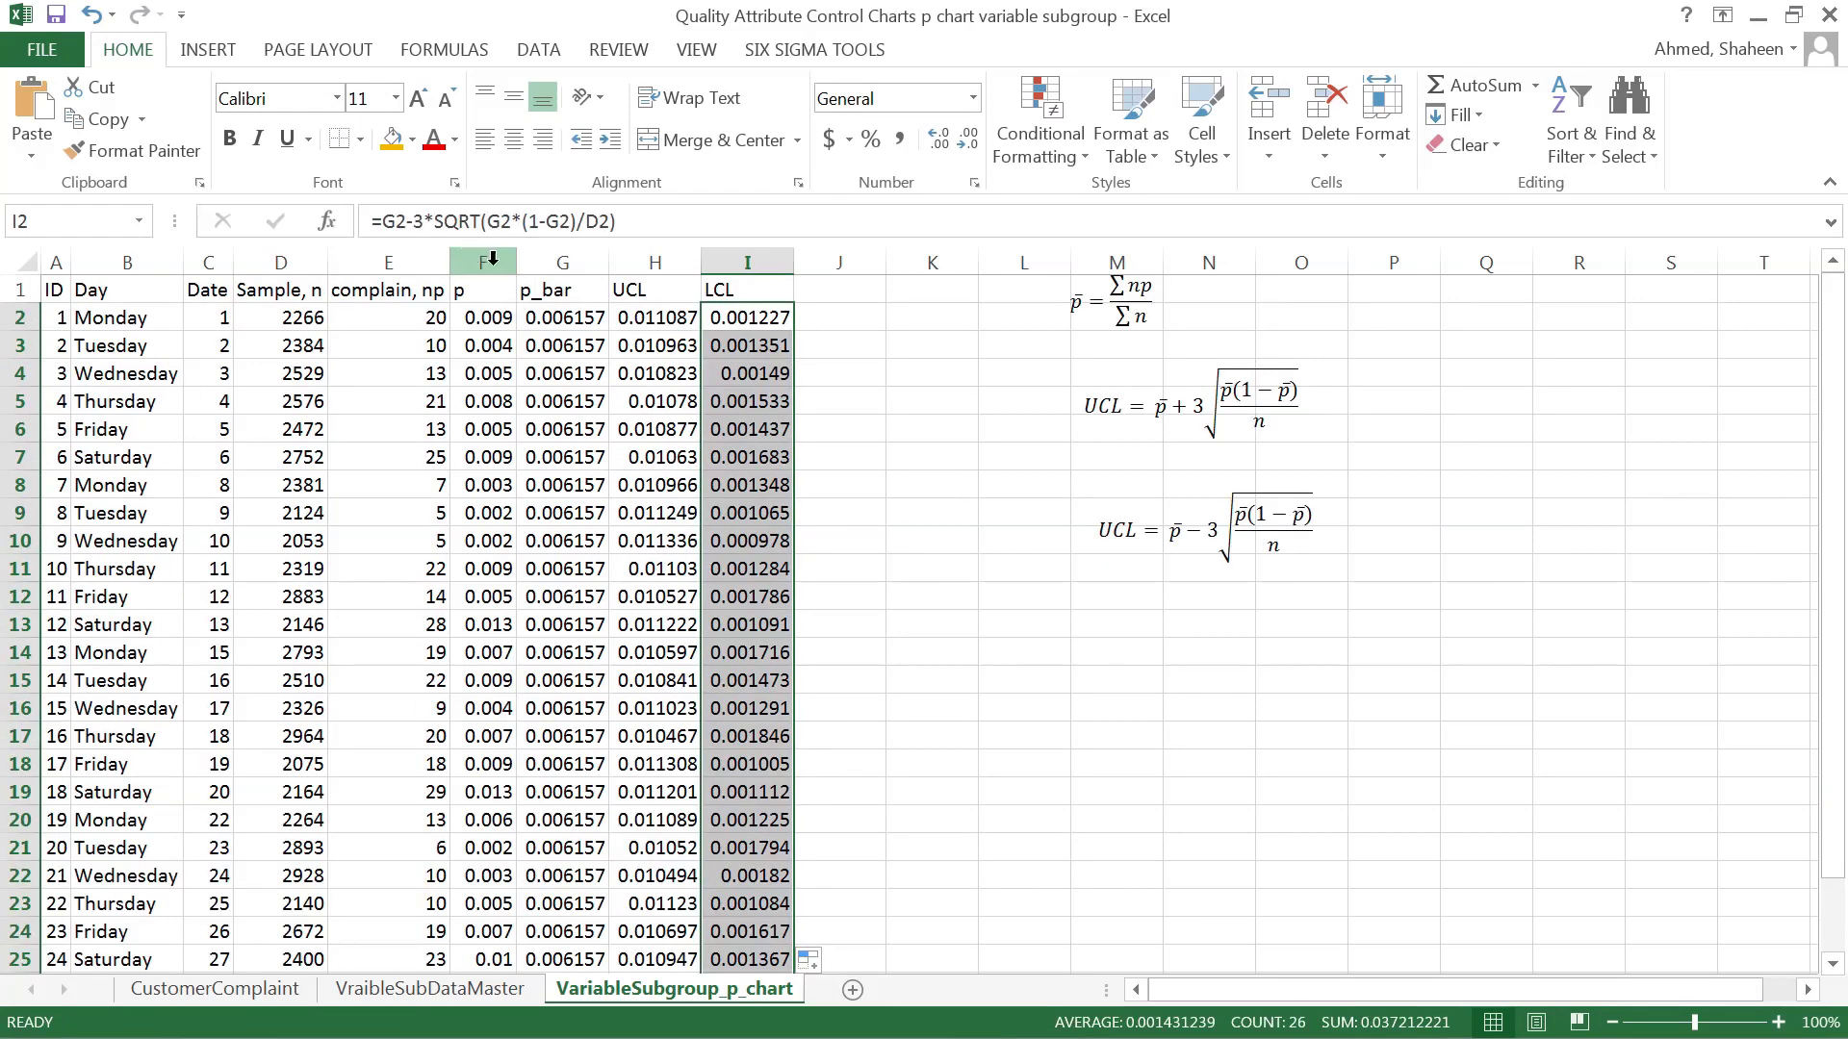
- Insert a 2-D line chart with markers from the p, p_bar, UCL and LCL columns (F to I)
drag(498, 260, 743, 258)
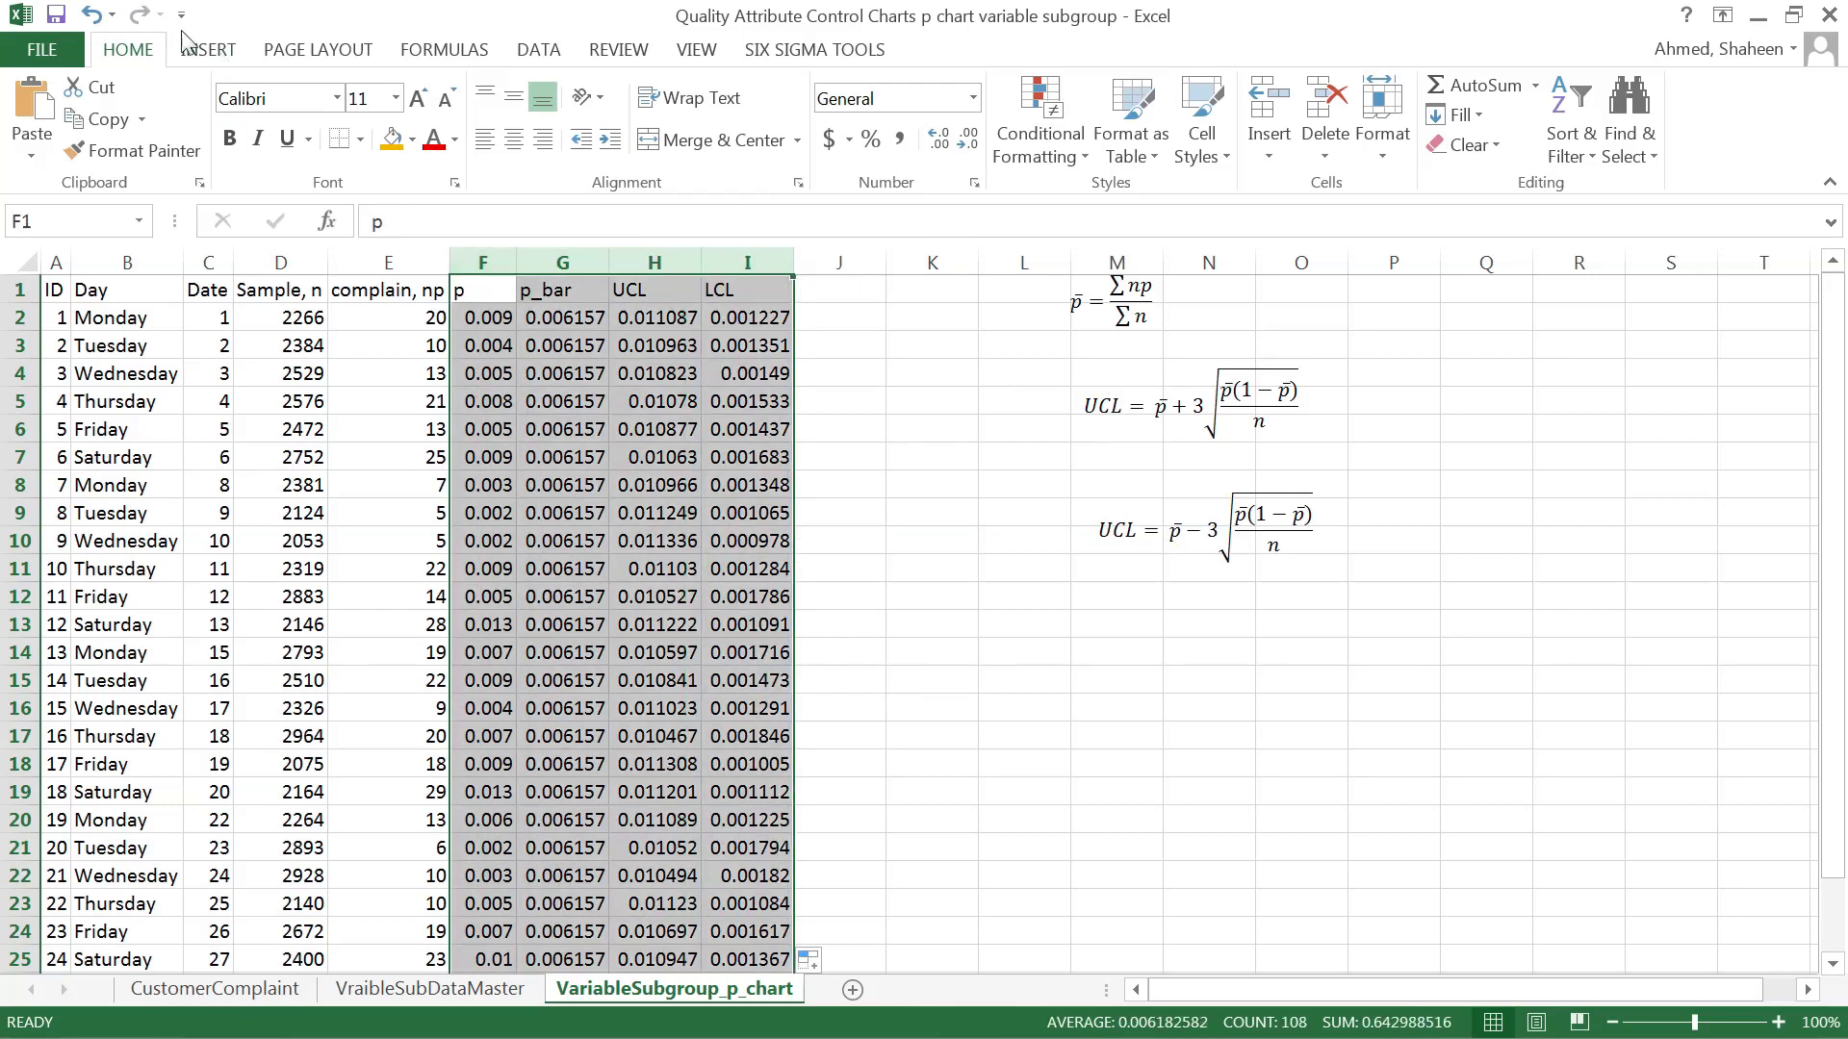
click(208, 49)
click(856, 116)
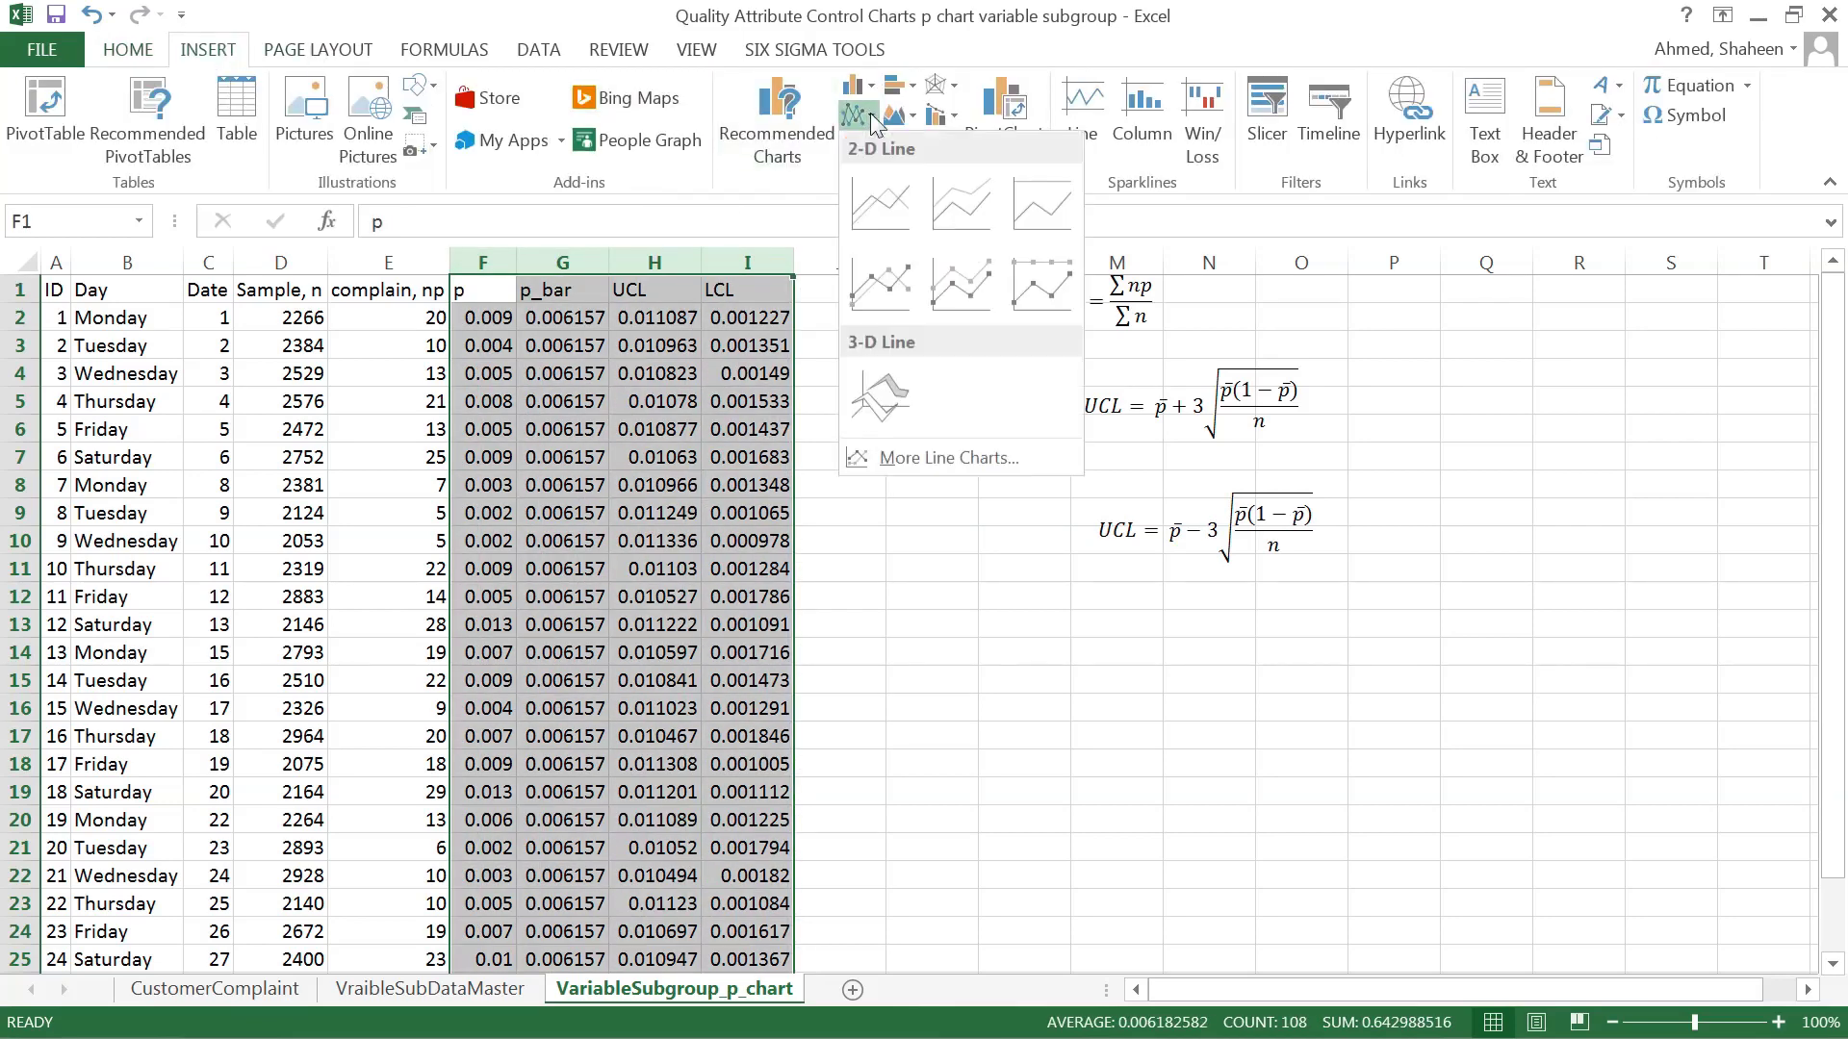
click(904, 299)
- Move the chart beside the data and enlarge it to span about columns J to S and rows 2 to 22
drag(1086, 424, 1318, 260)
drag(835, 697, 716, 821)
drag(1303, 279, 1489, 303)
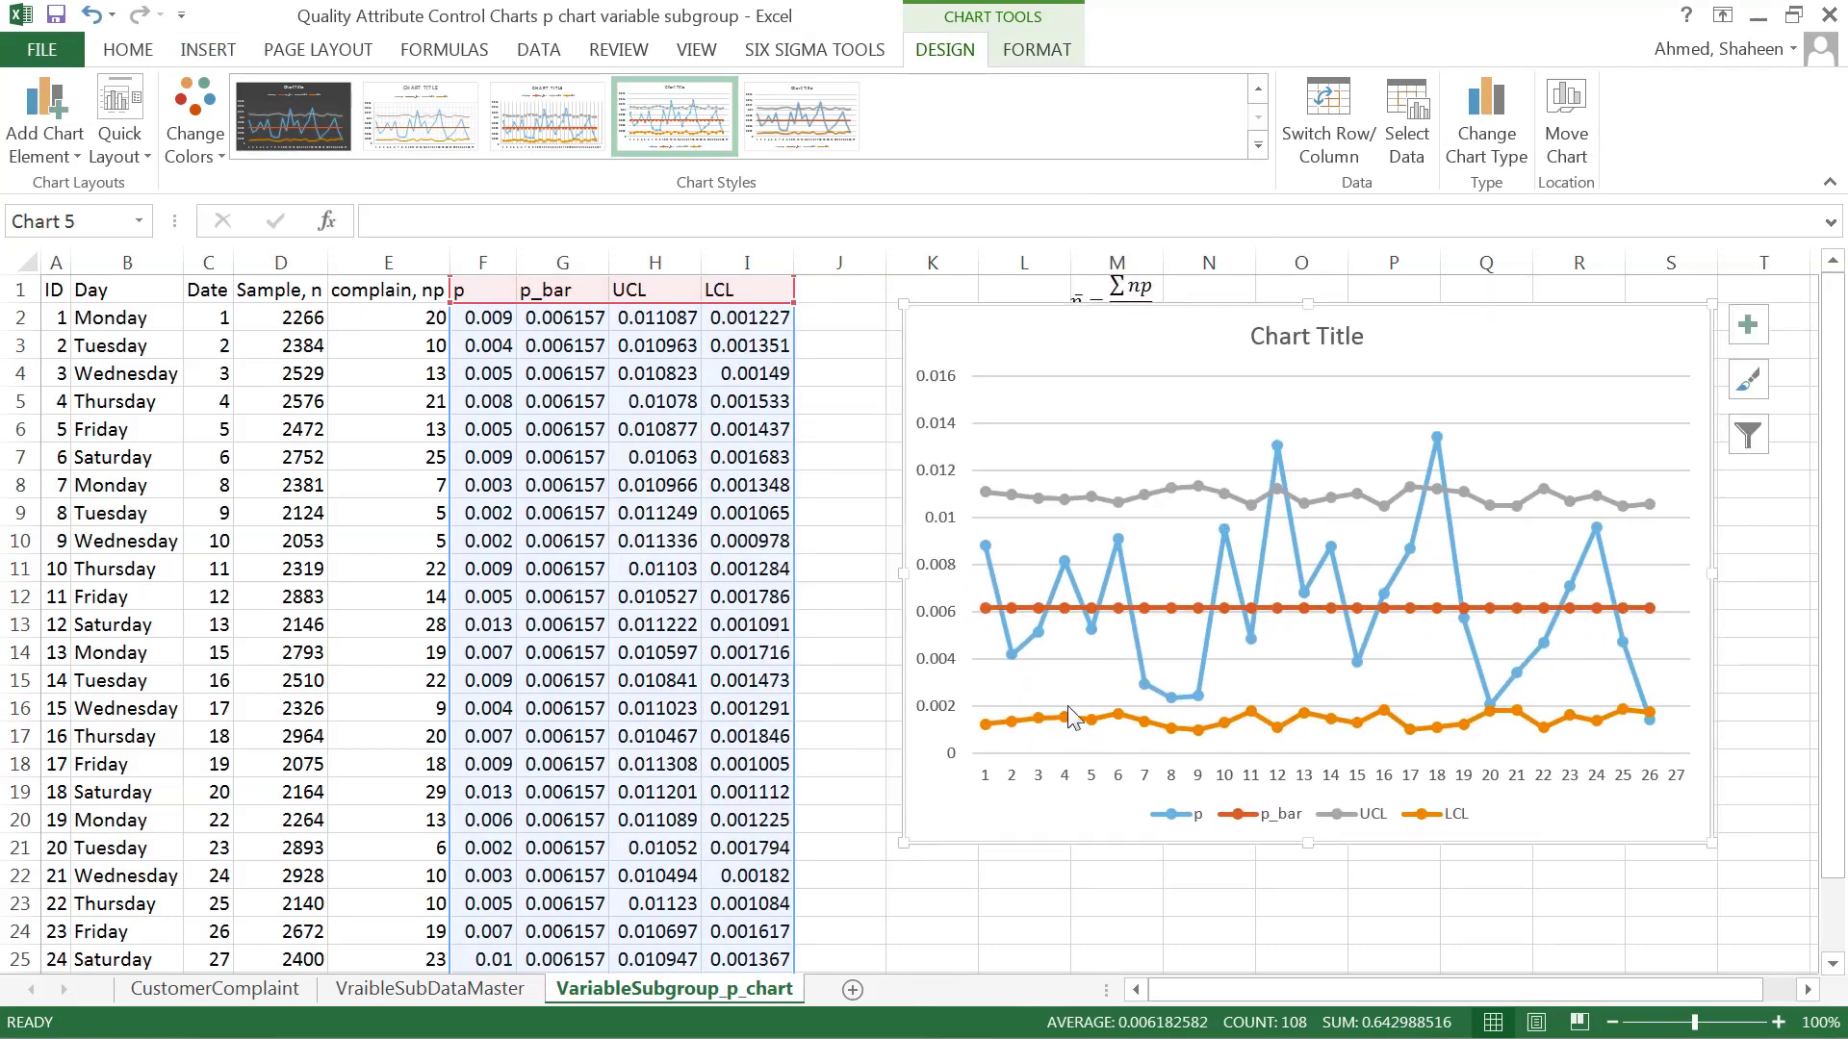
drag(907, 847, 826, 879)
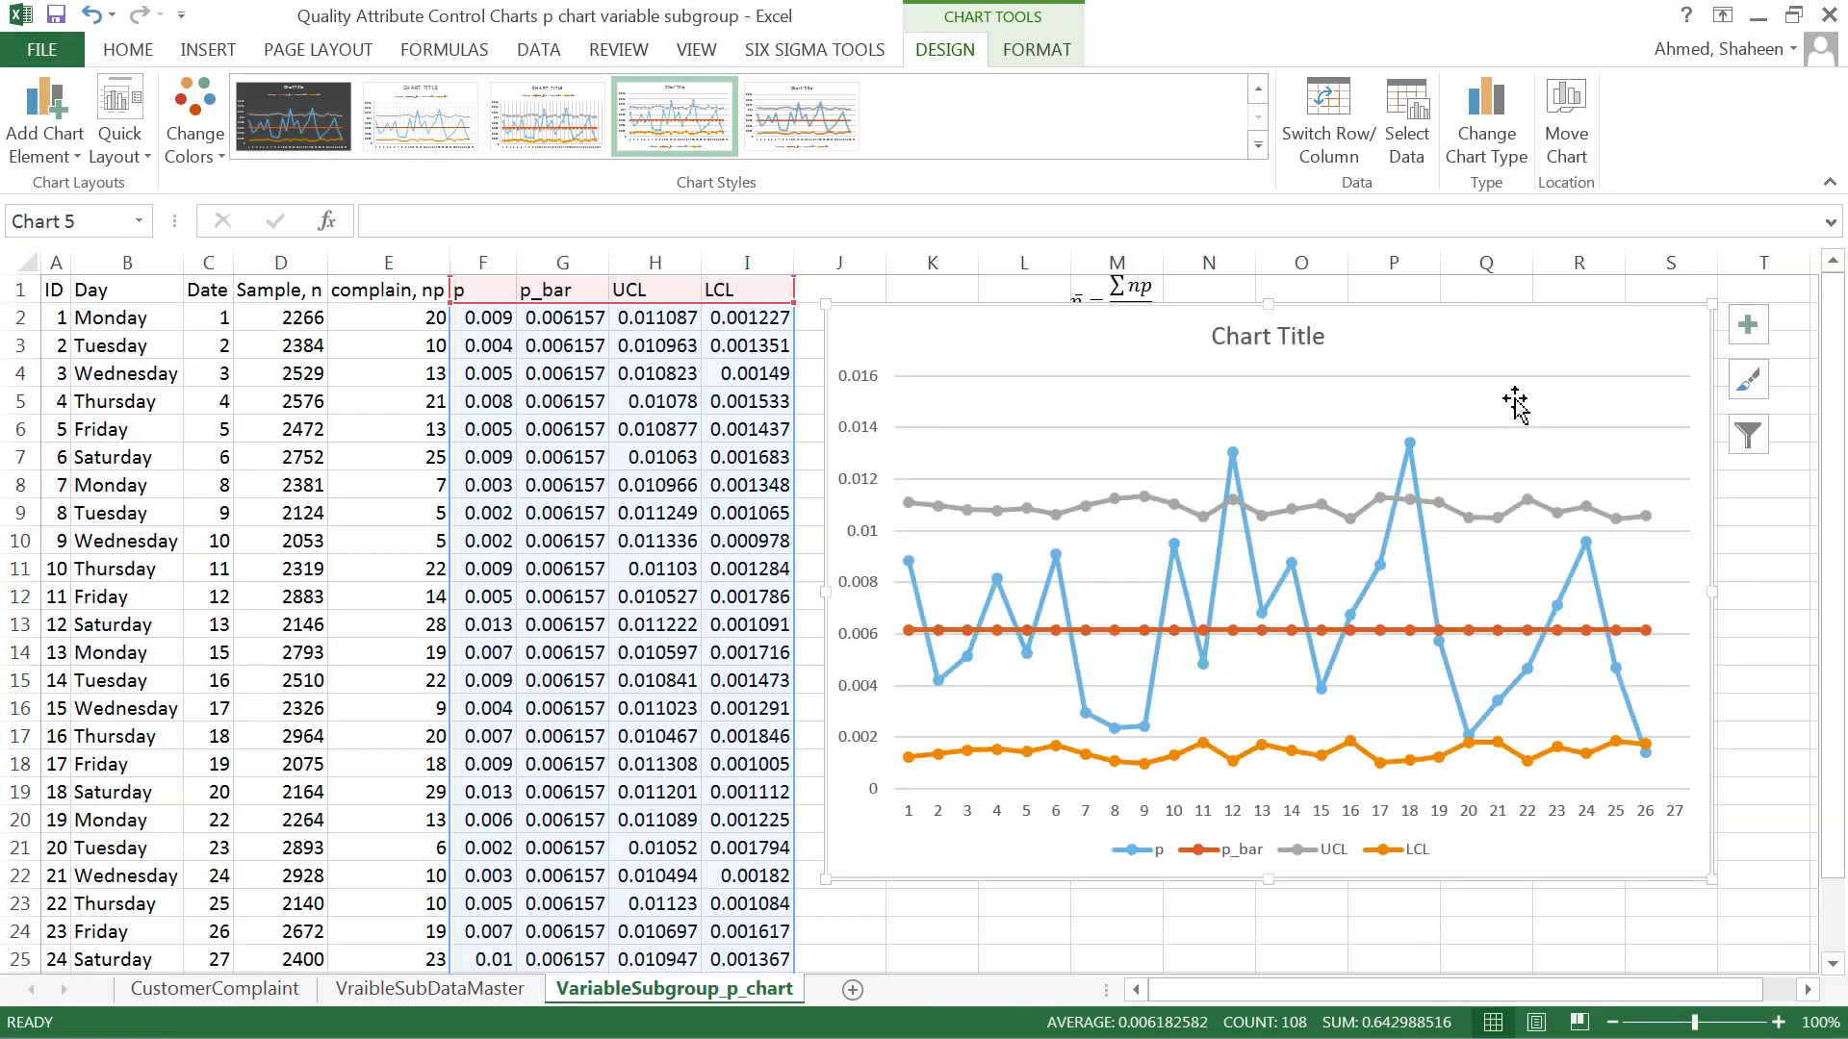
- Title the chart "p-chart for variable subgroup size" and move it to span about columns H to Q
double_click(1280, 342)
double_click(1285, 345)
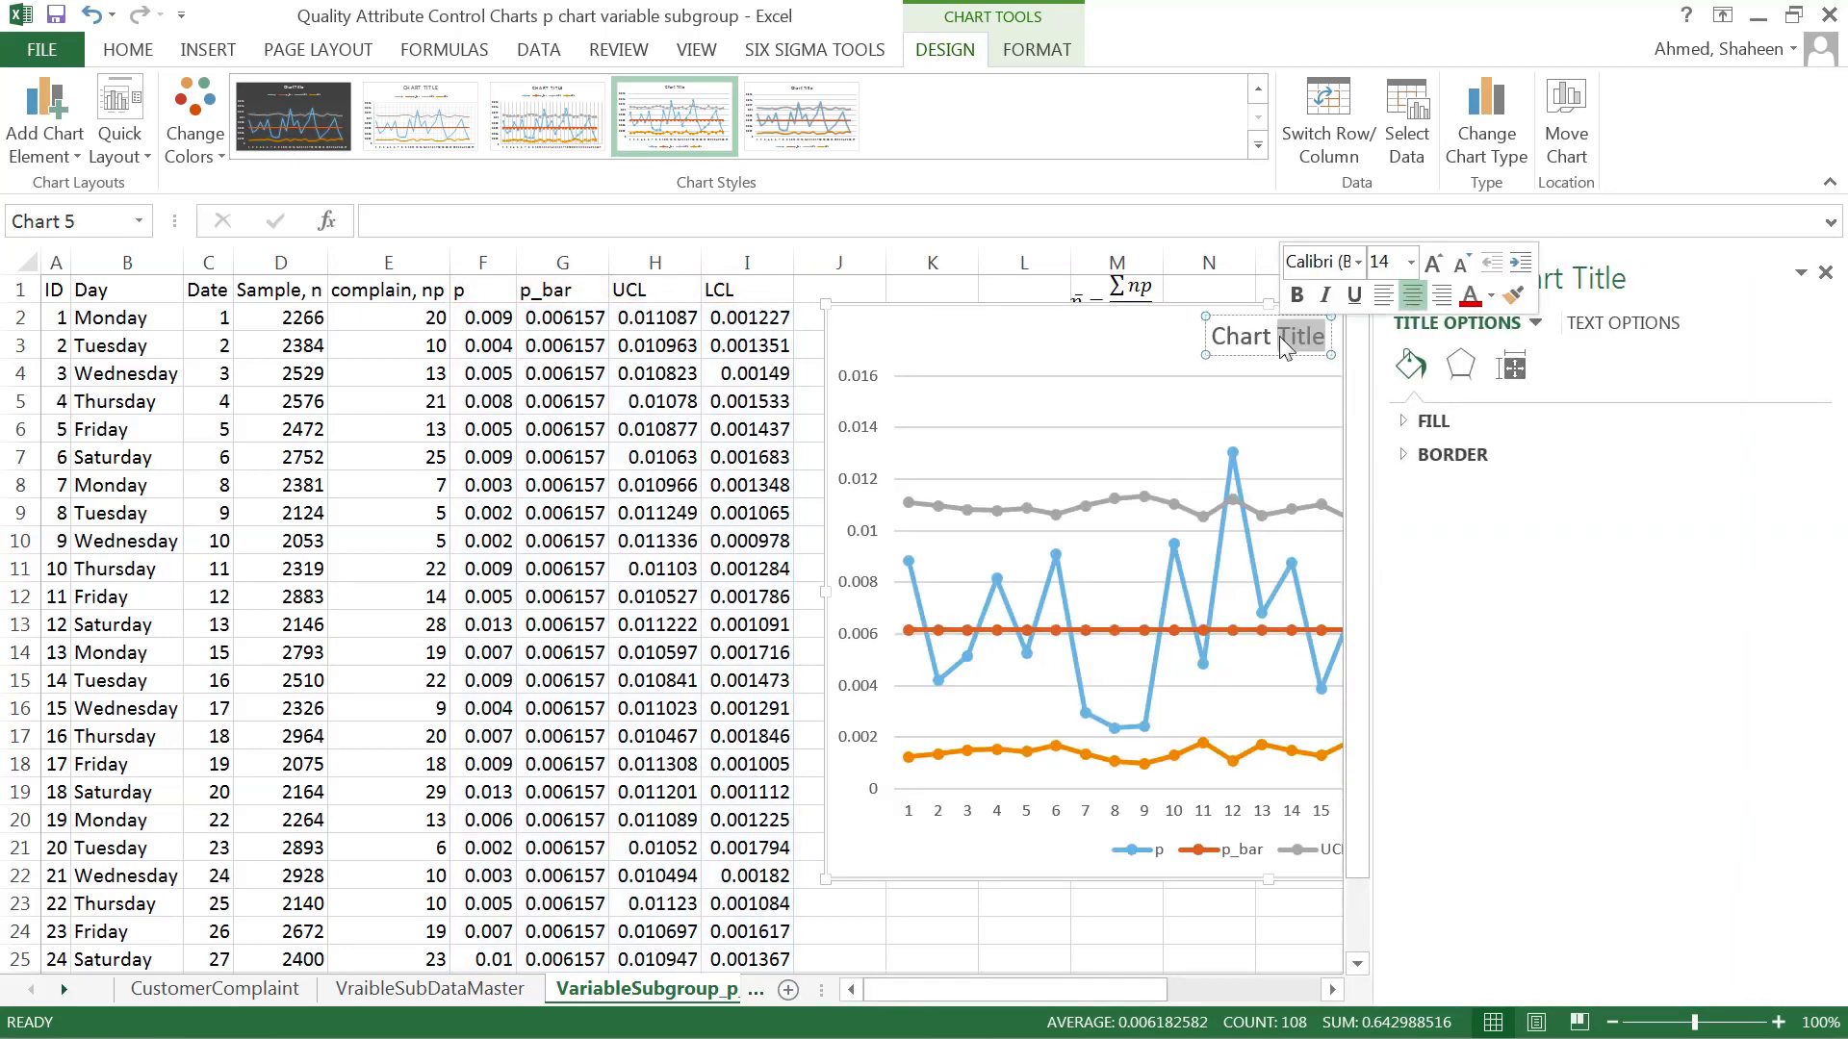
triple_click(1282, 341)
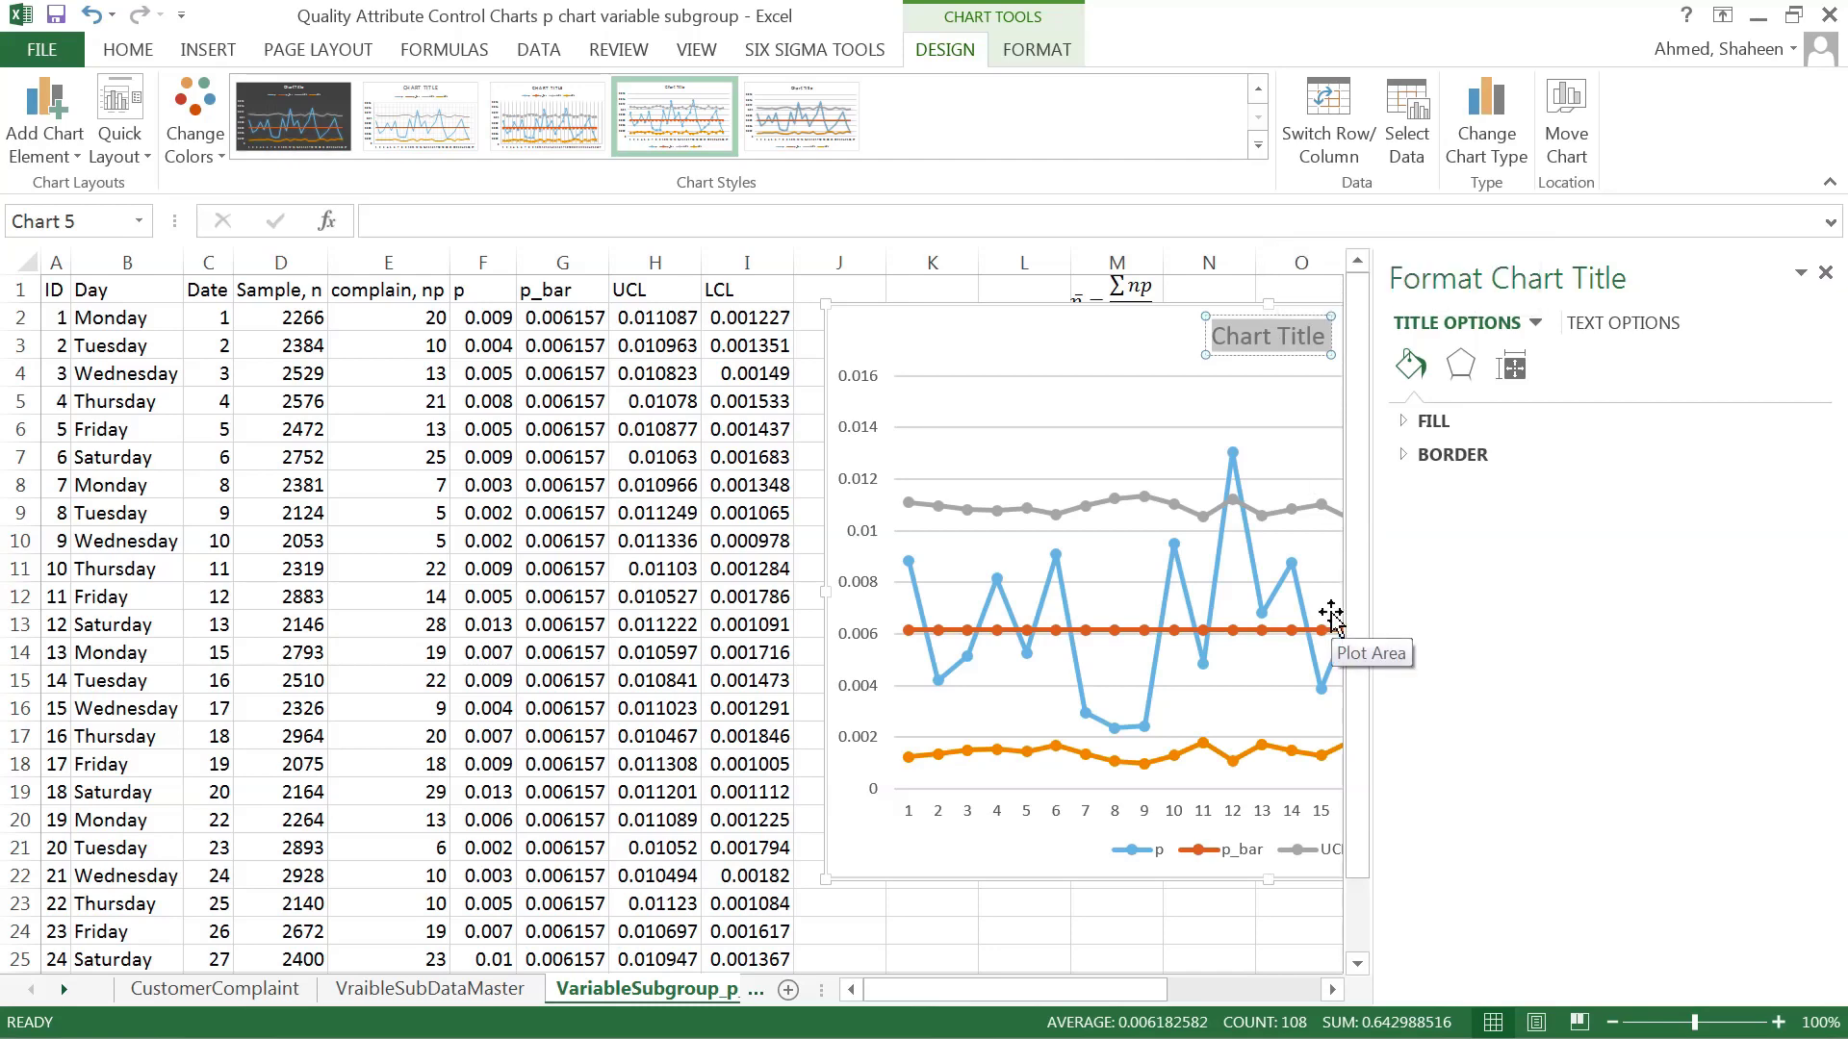
text(P)
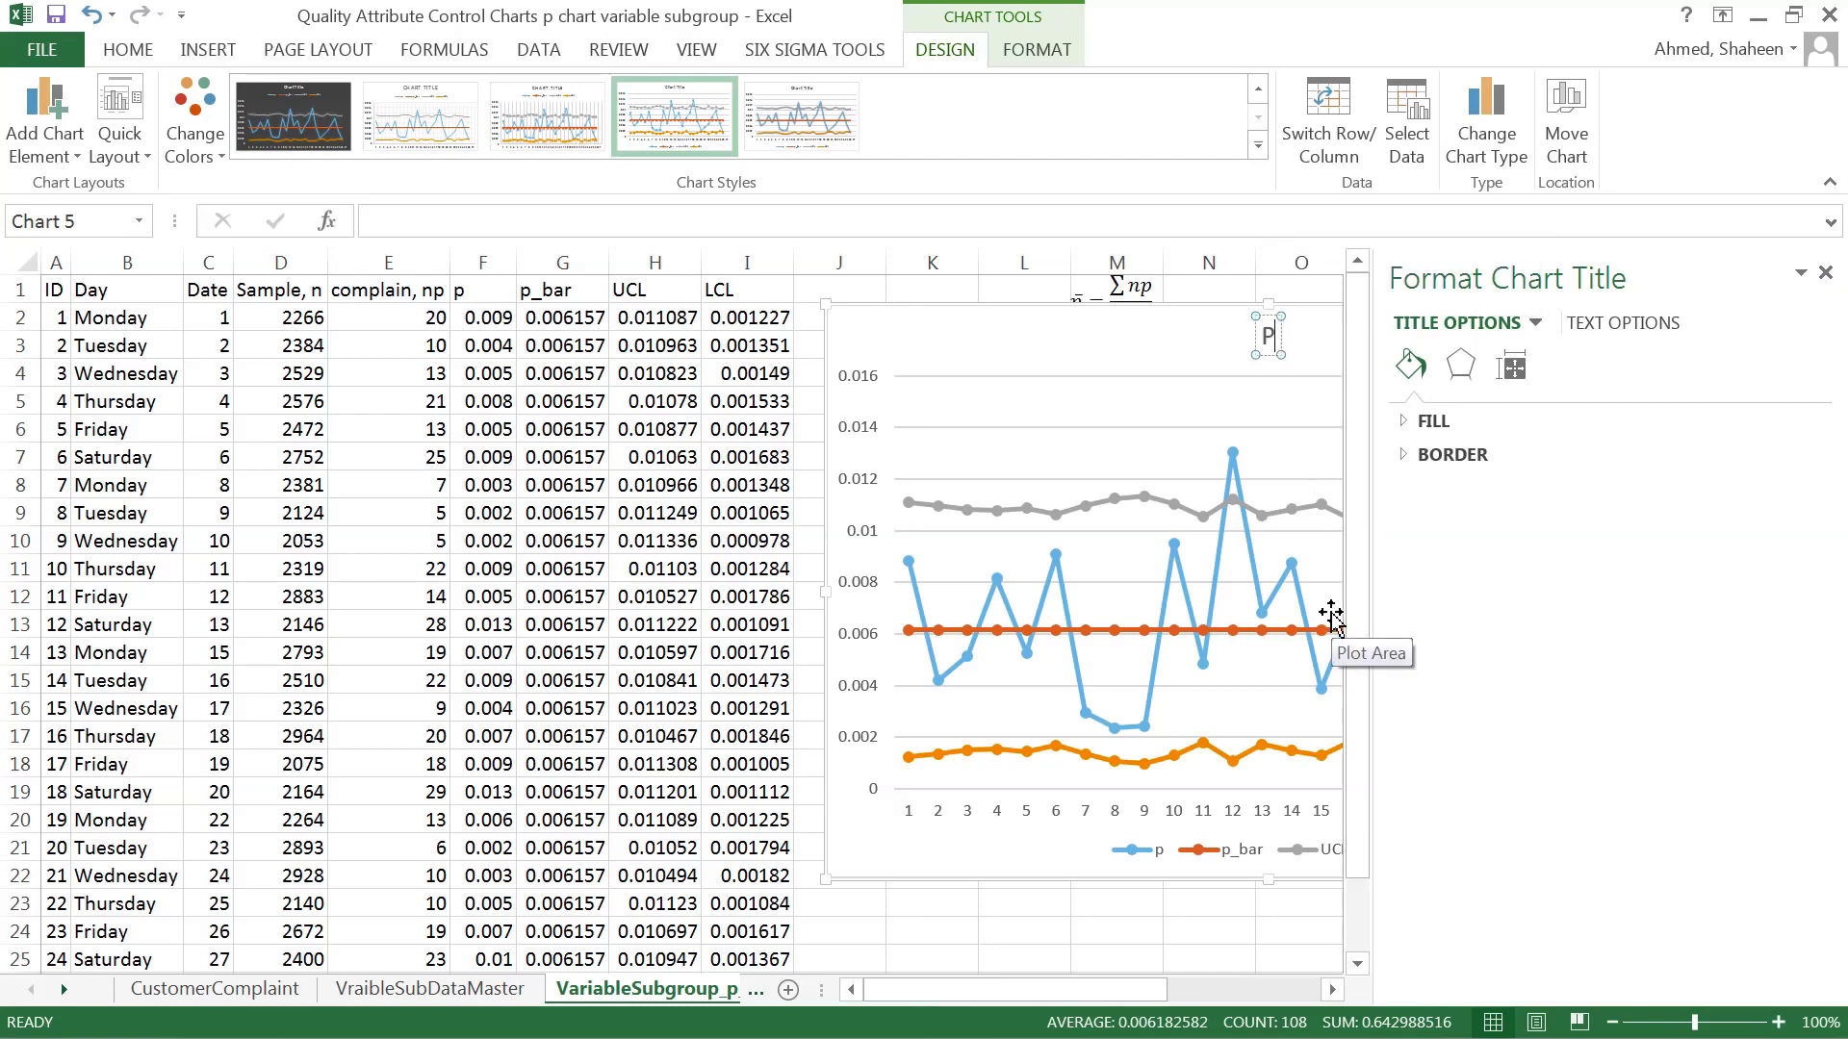
key(BackSpace)
text(p-chart for)
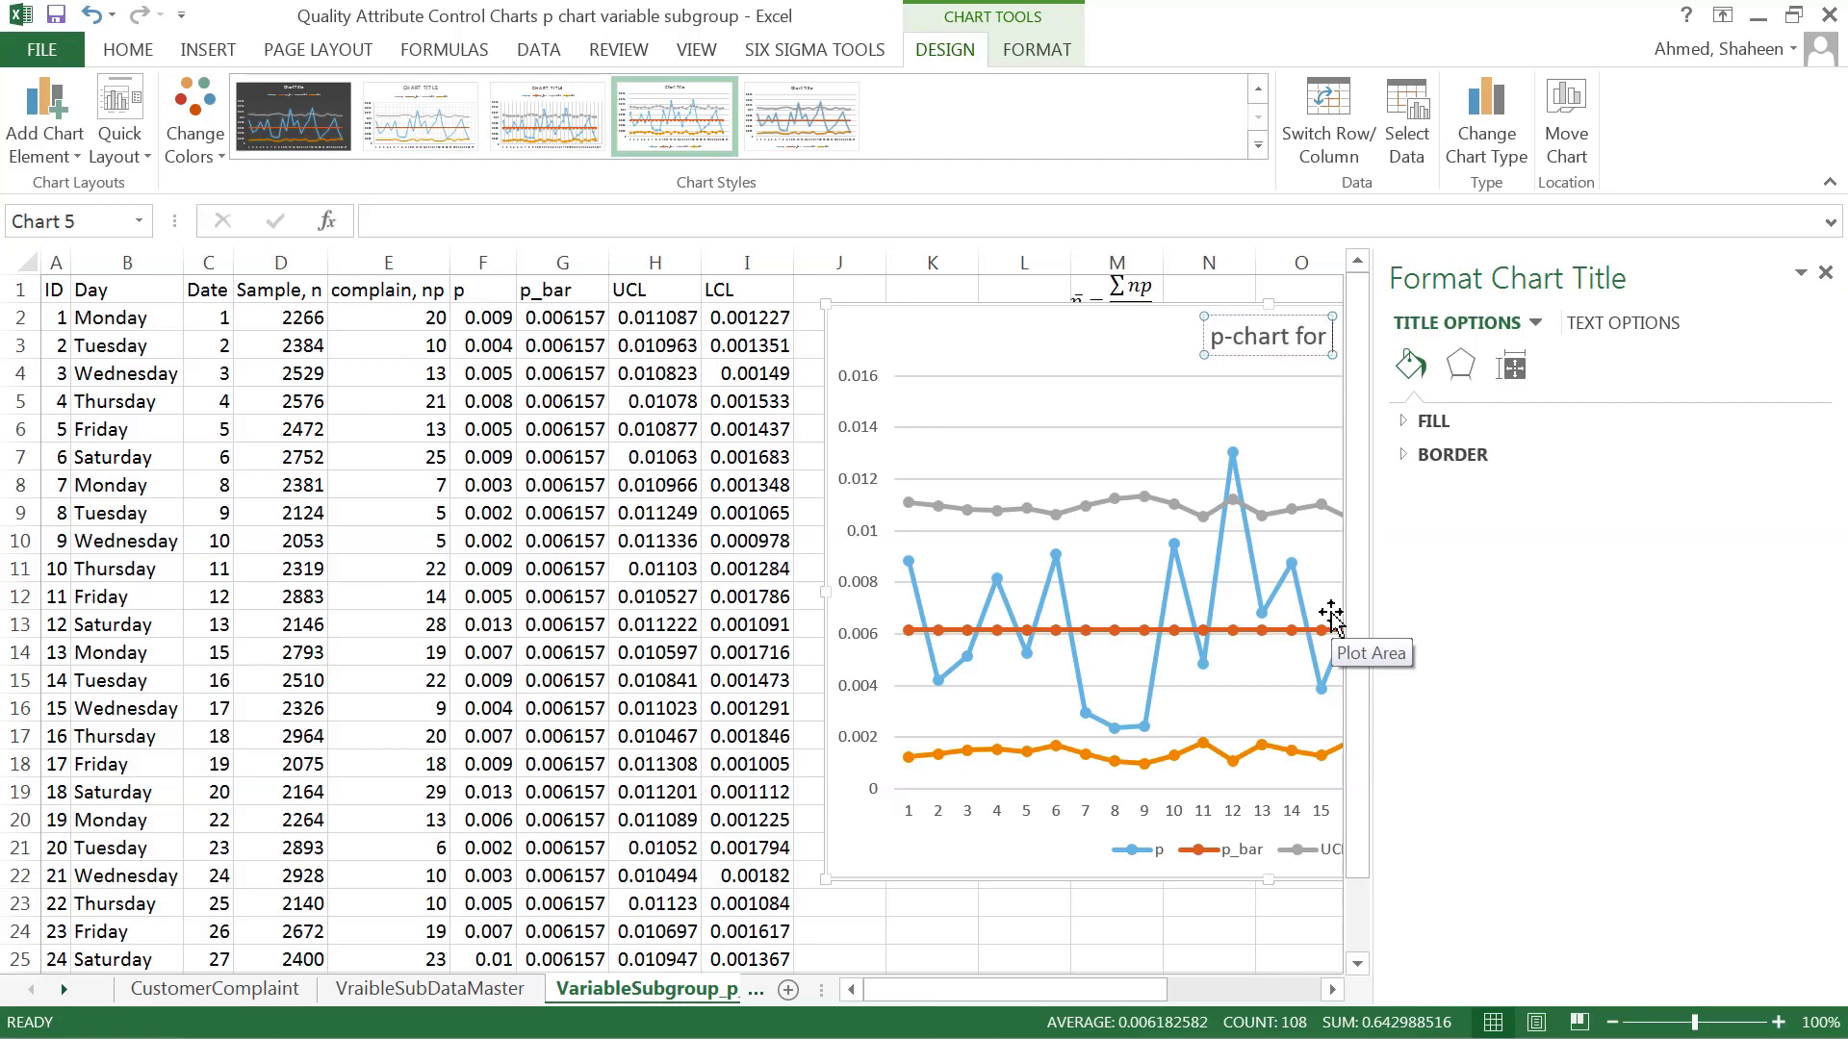
text( variable)
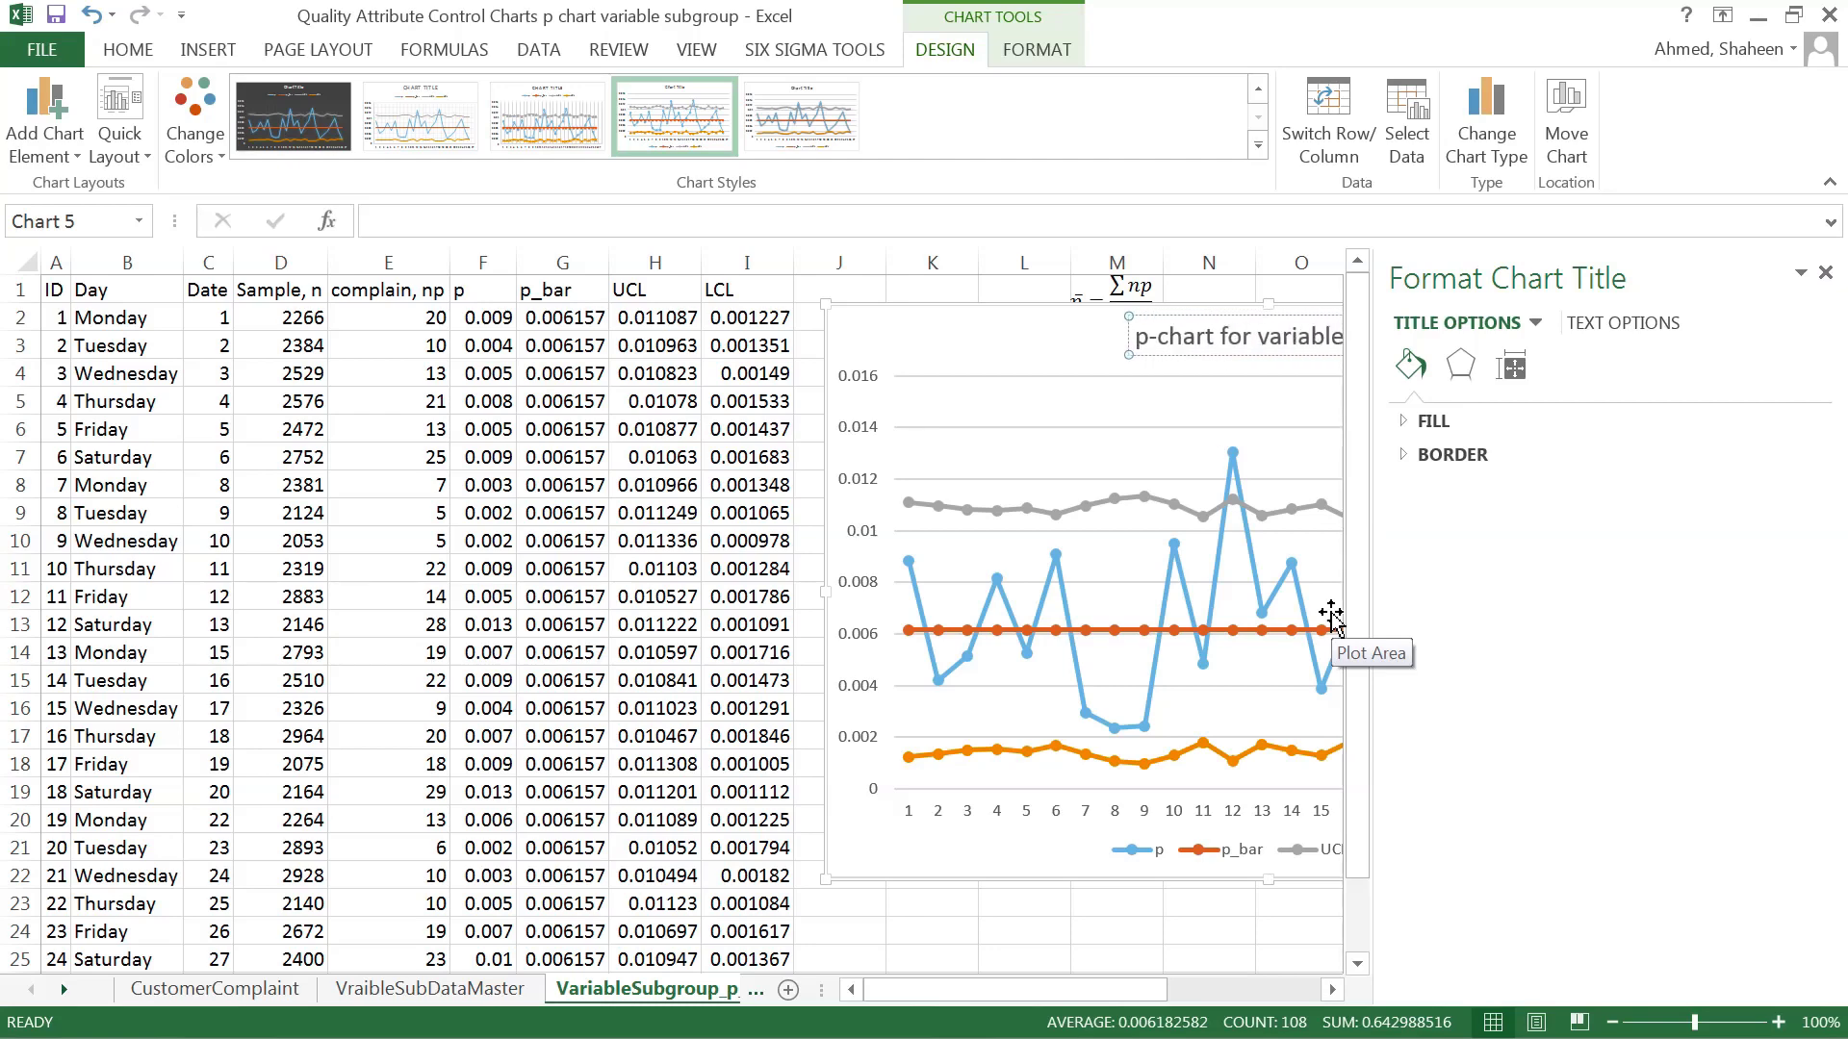
text( subgroup)
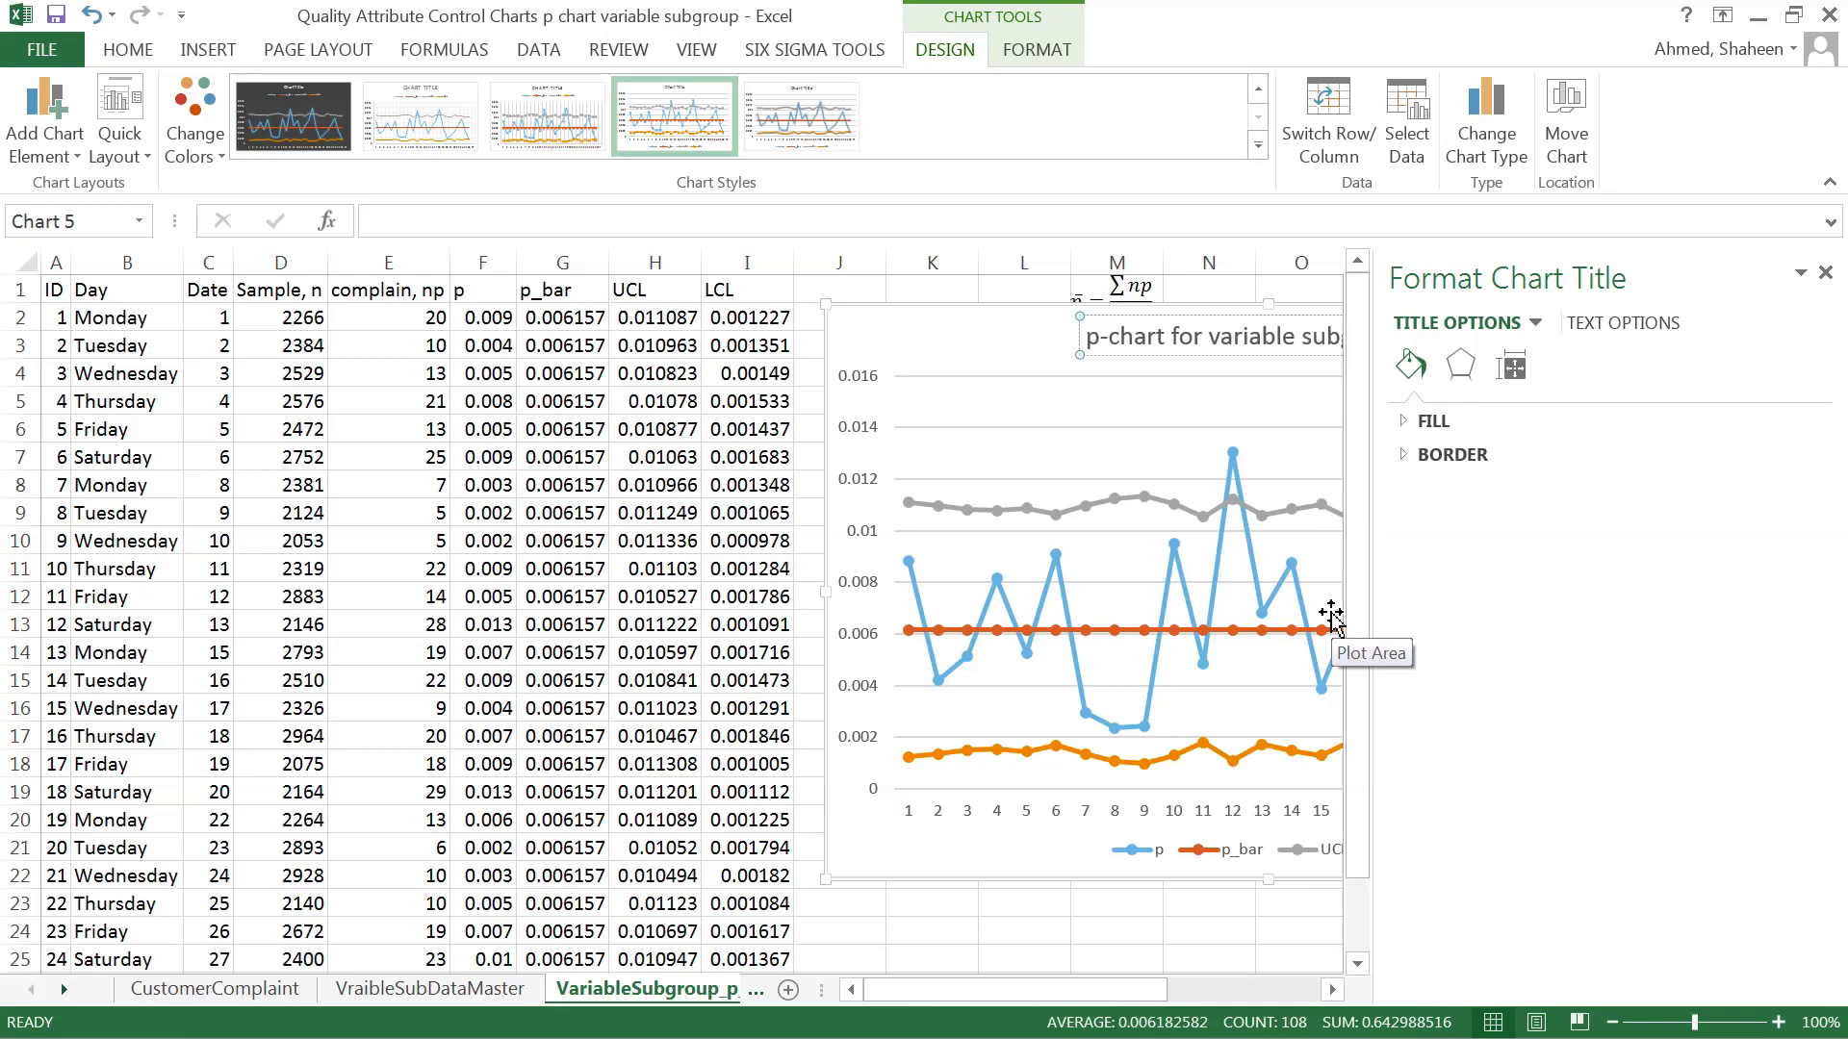
click(1826, 274)
drag(975, 339, 763, 324)
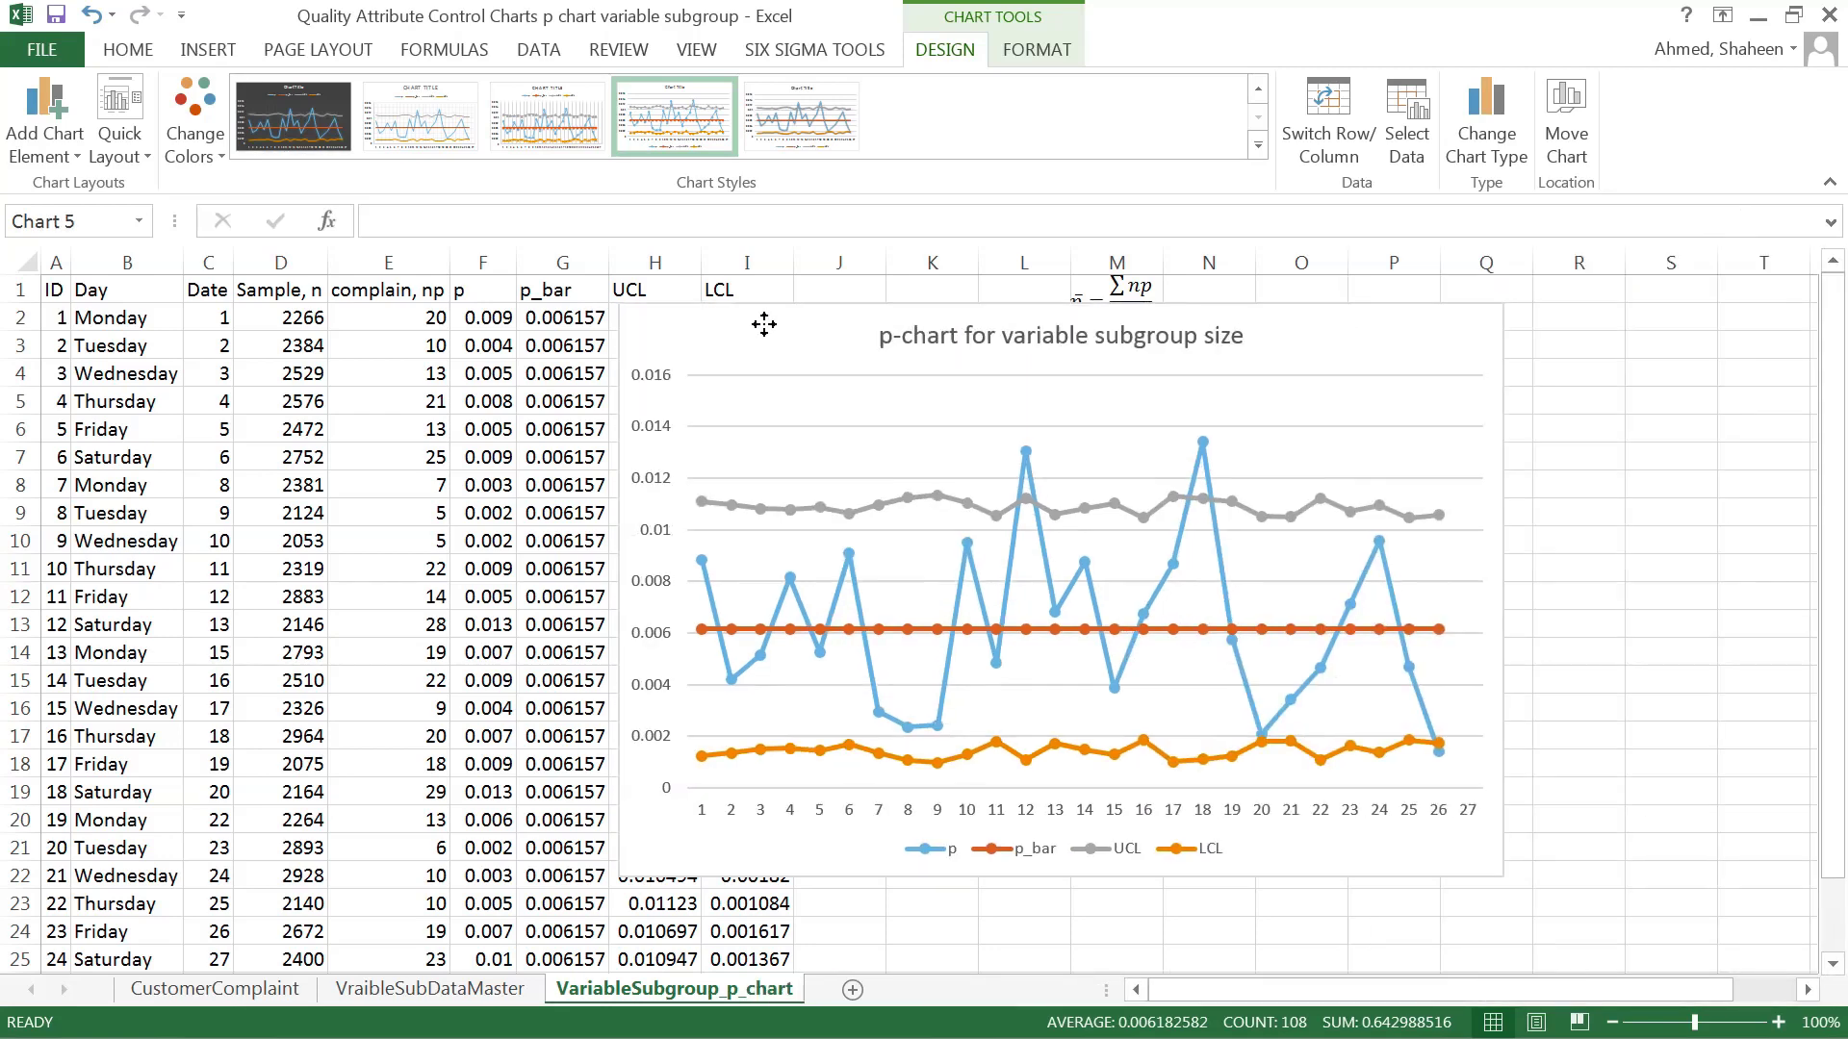
- Add axis titles to the chart and name the vertical axis "Proportion nonconformance"
click(1531, 320)
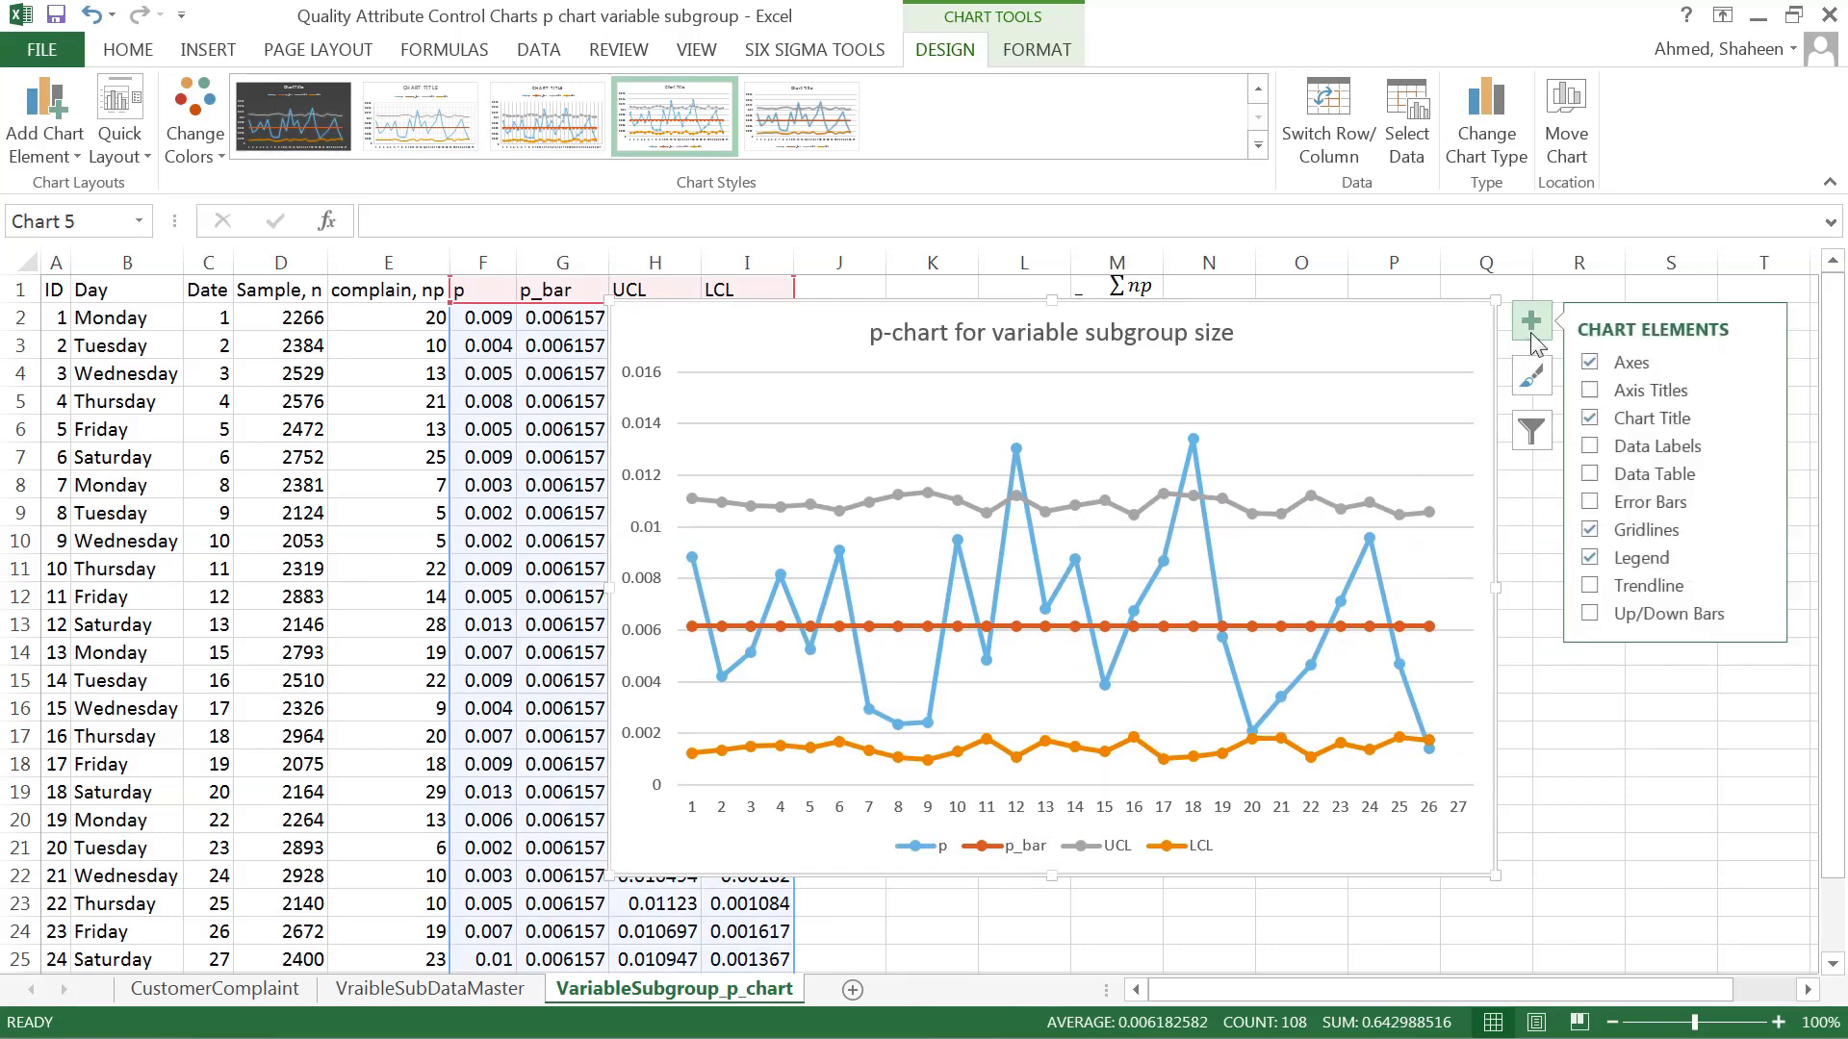
click(1626, 394)
drag(645, 527, 674, 626)
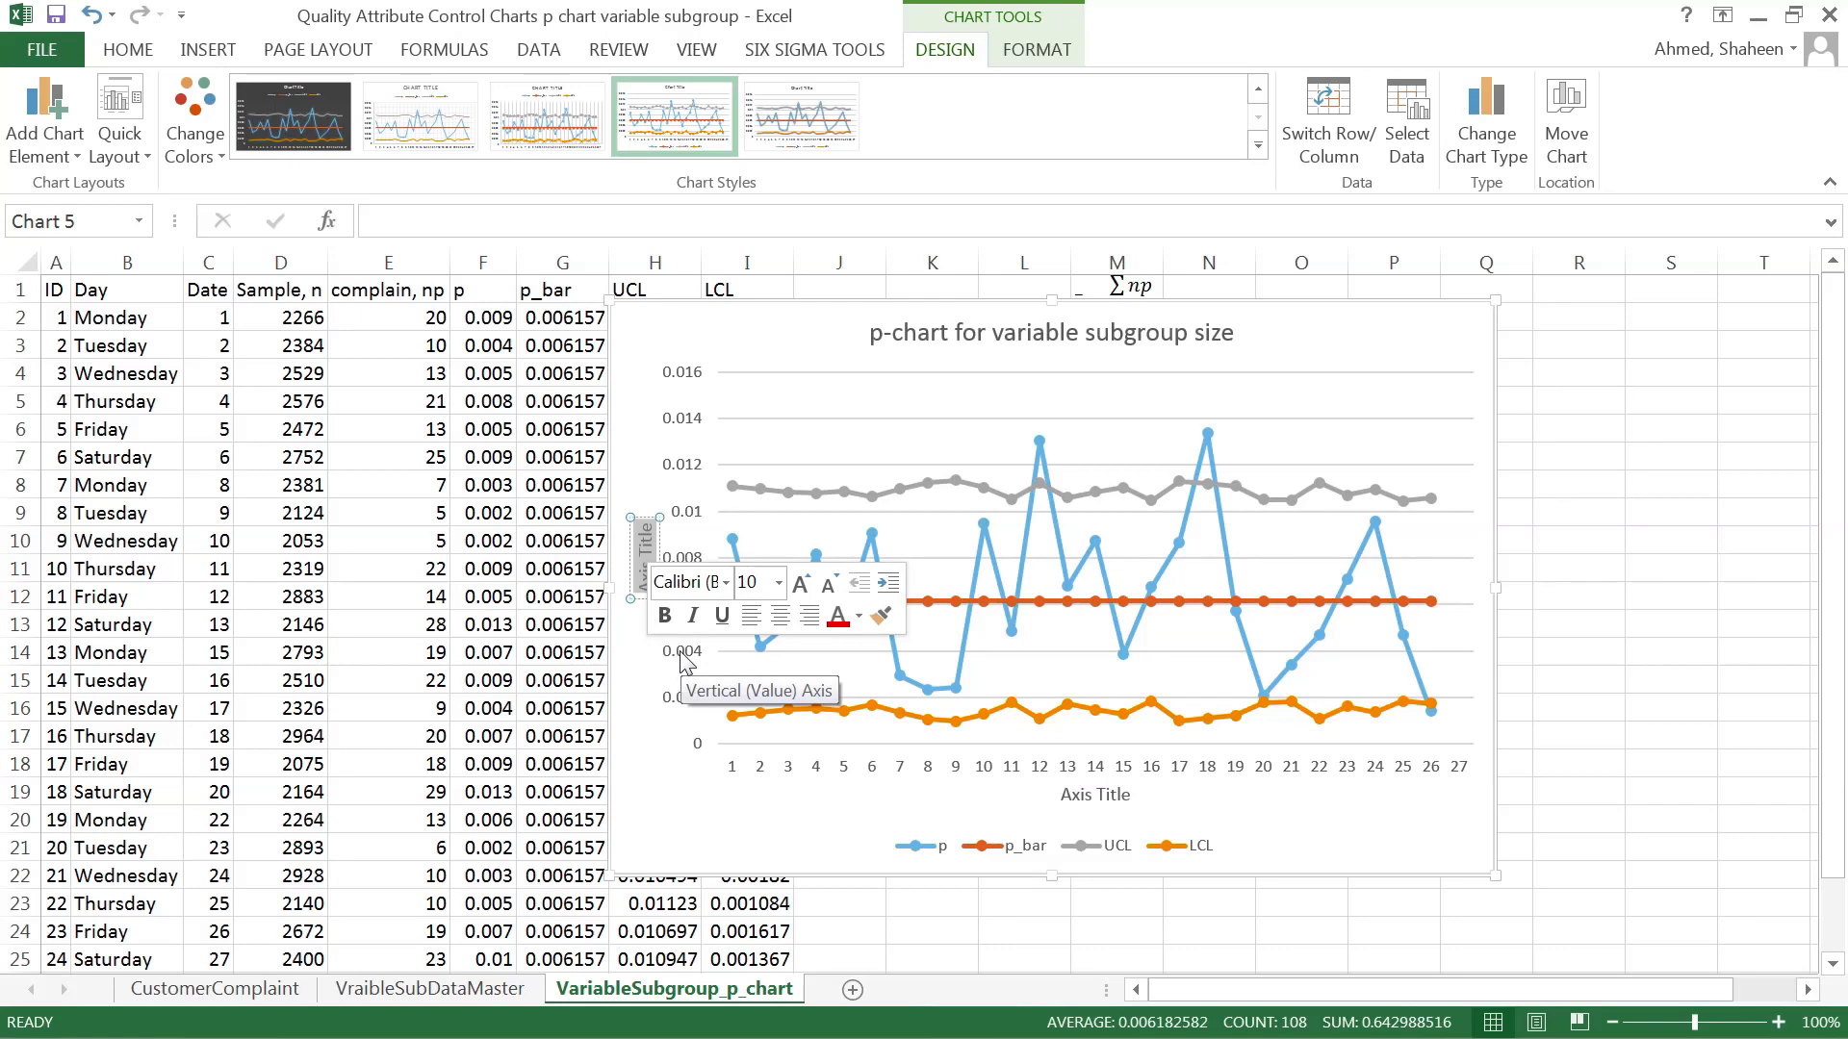
text(p)
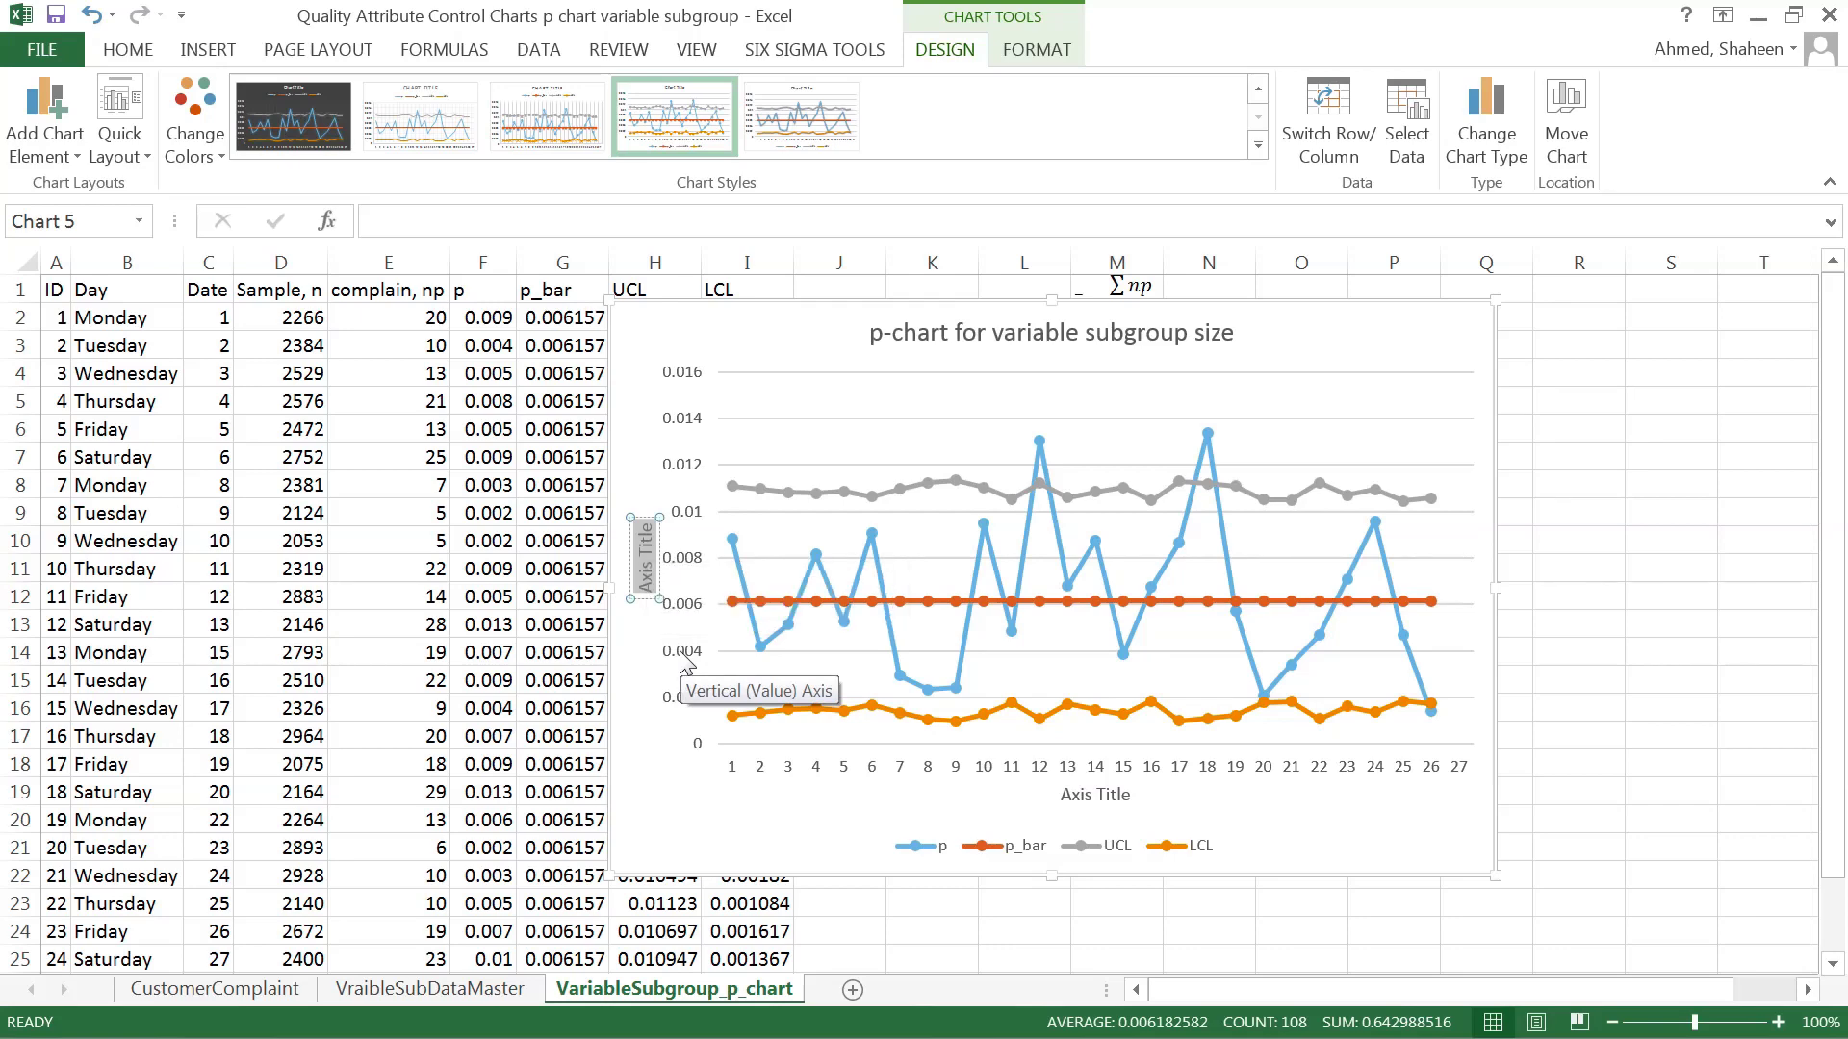
text(ro)
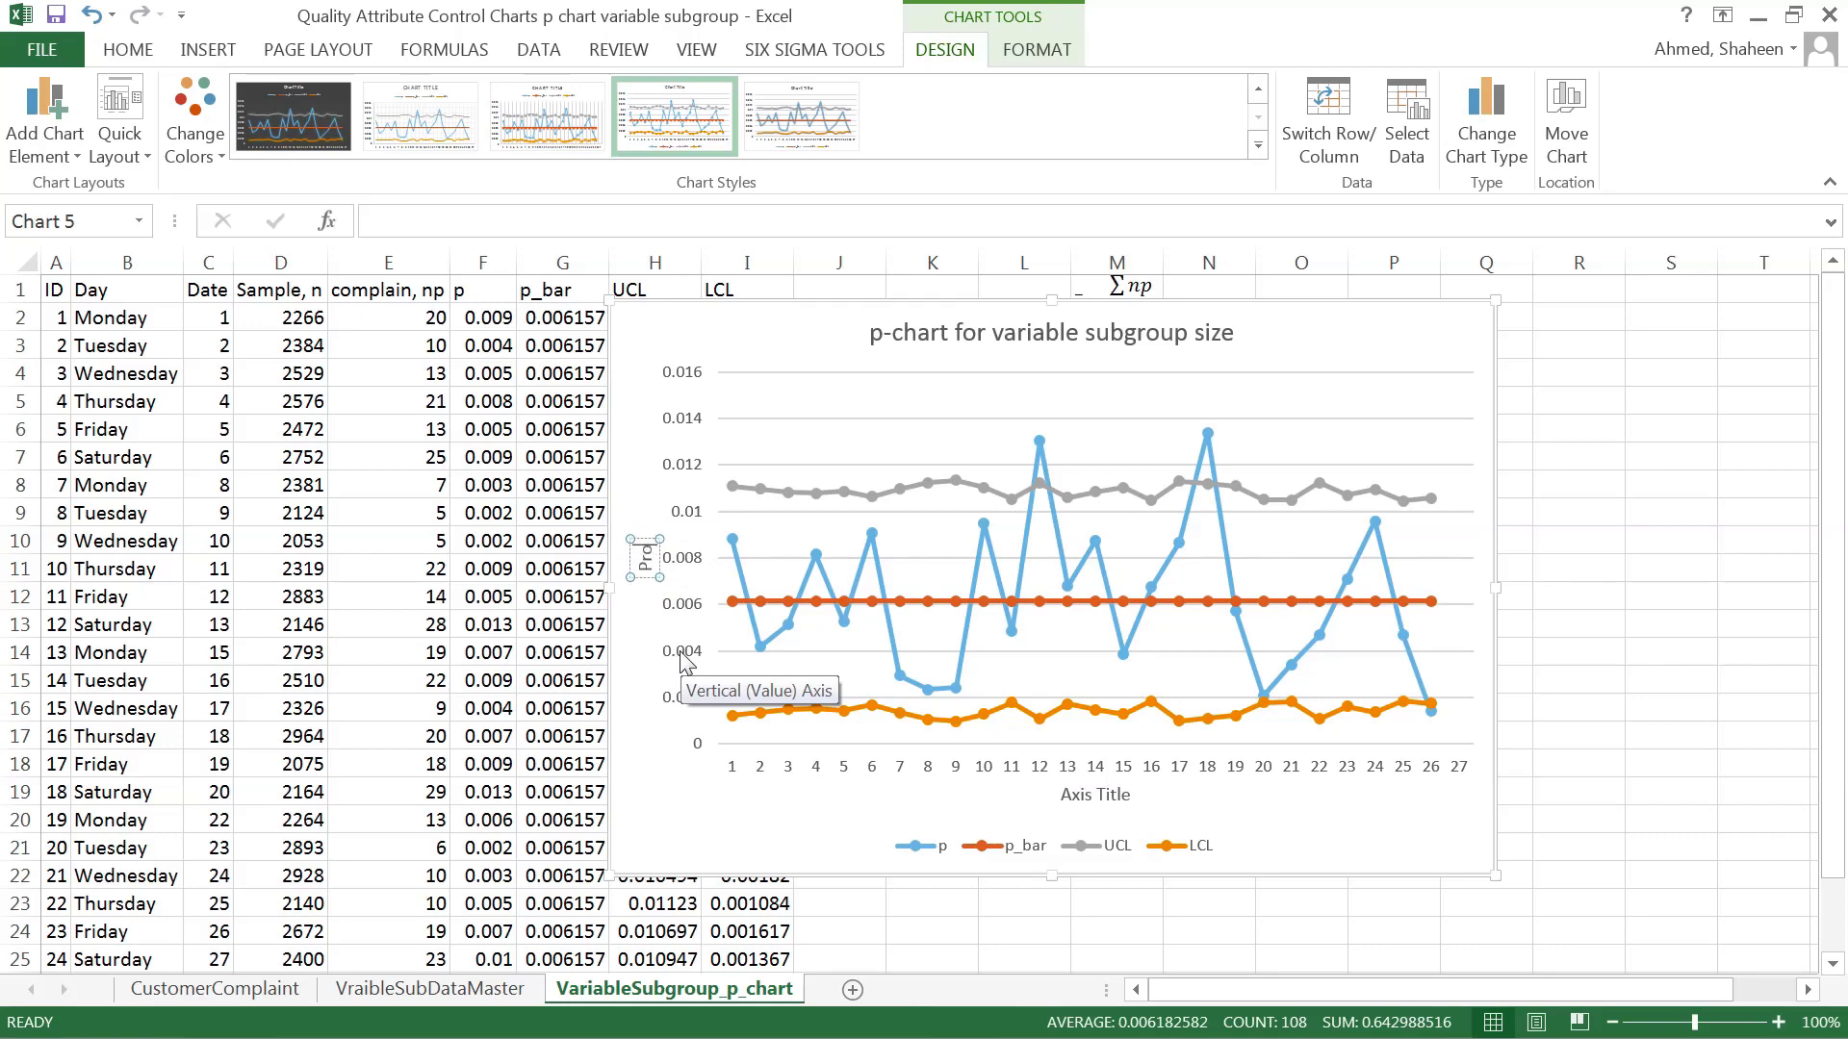
text(portion nor)
text(con)
text(formance)
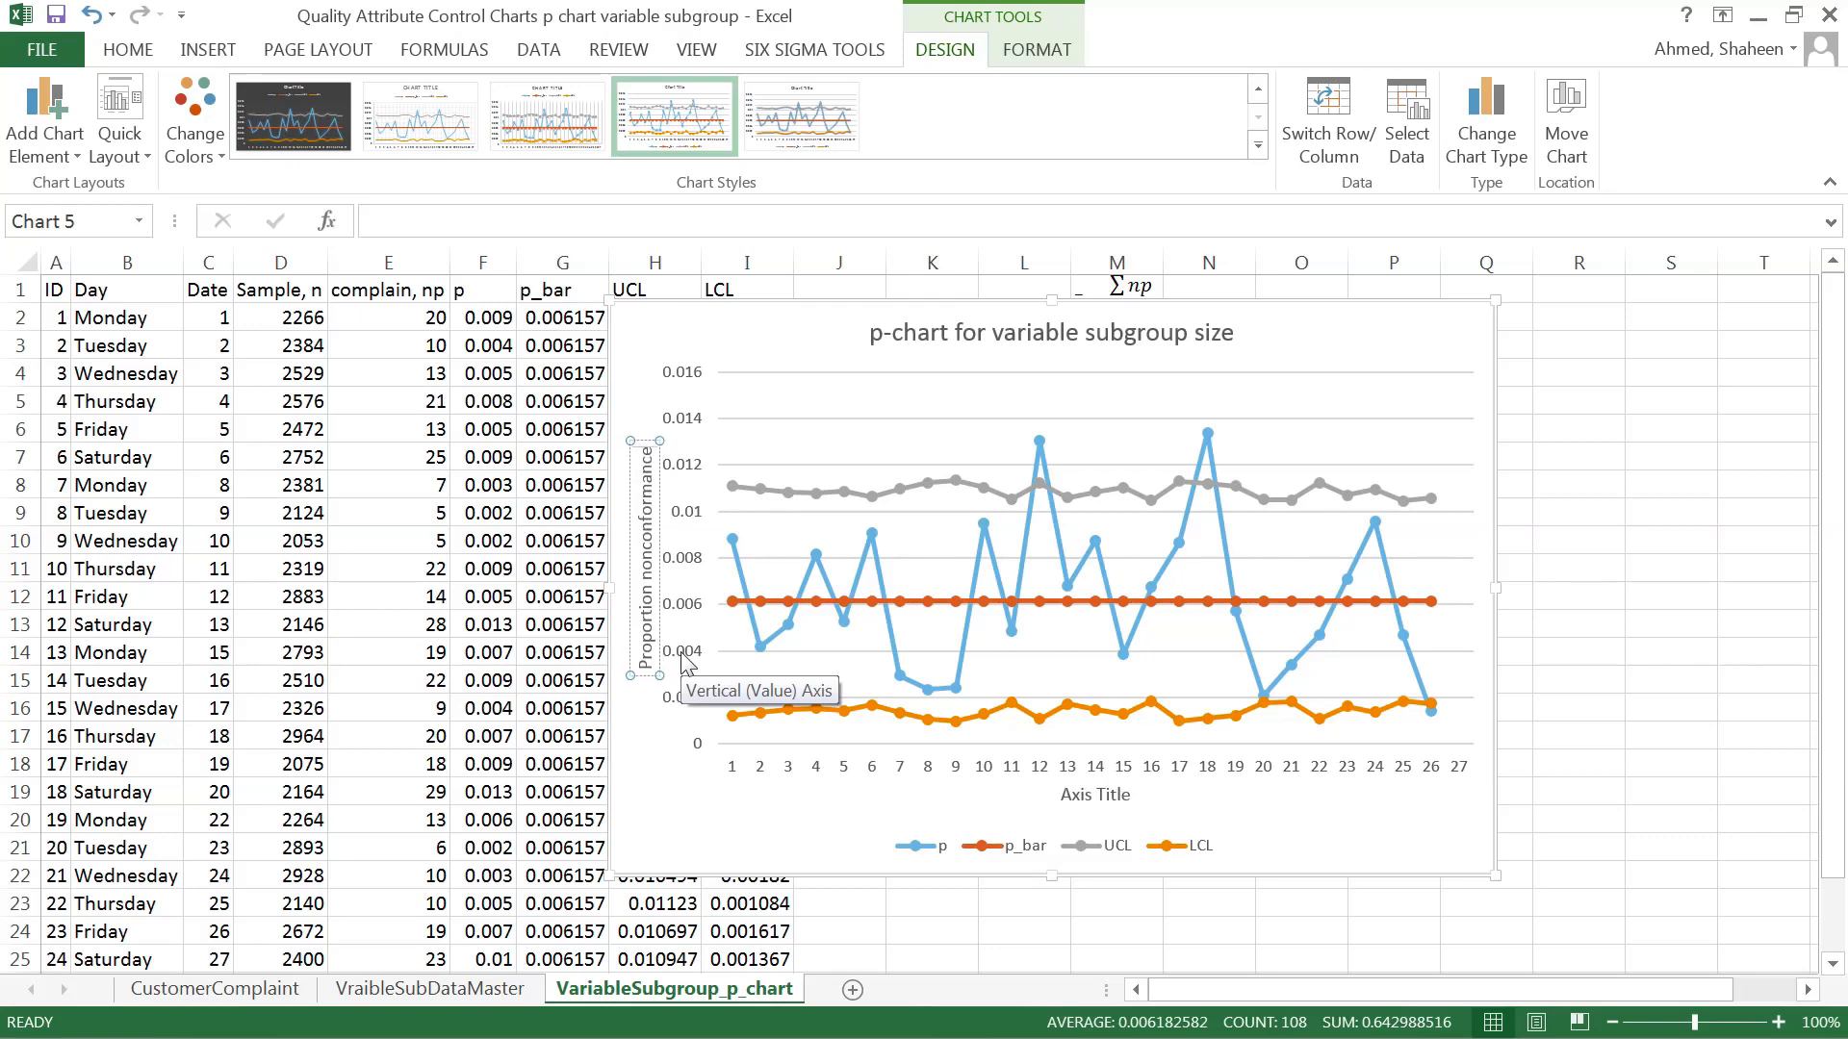
- Shift the horizontal axis title slightly and change its text to "Subgroup (day)"
double_click(1121, 795)
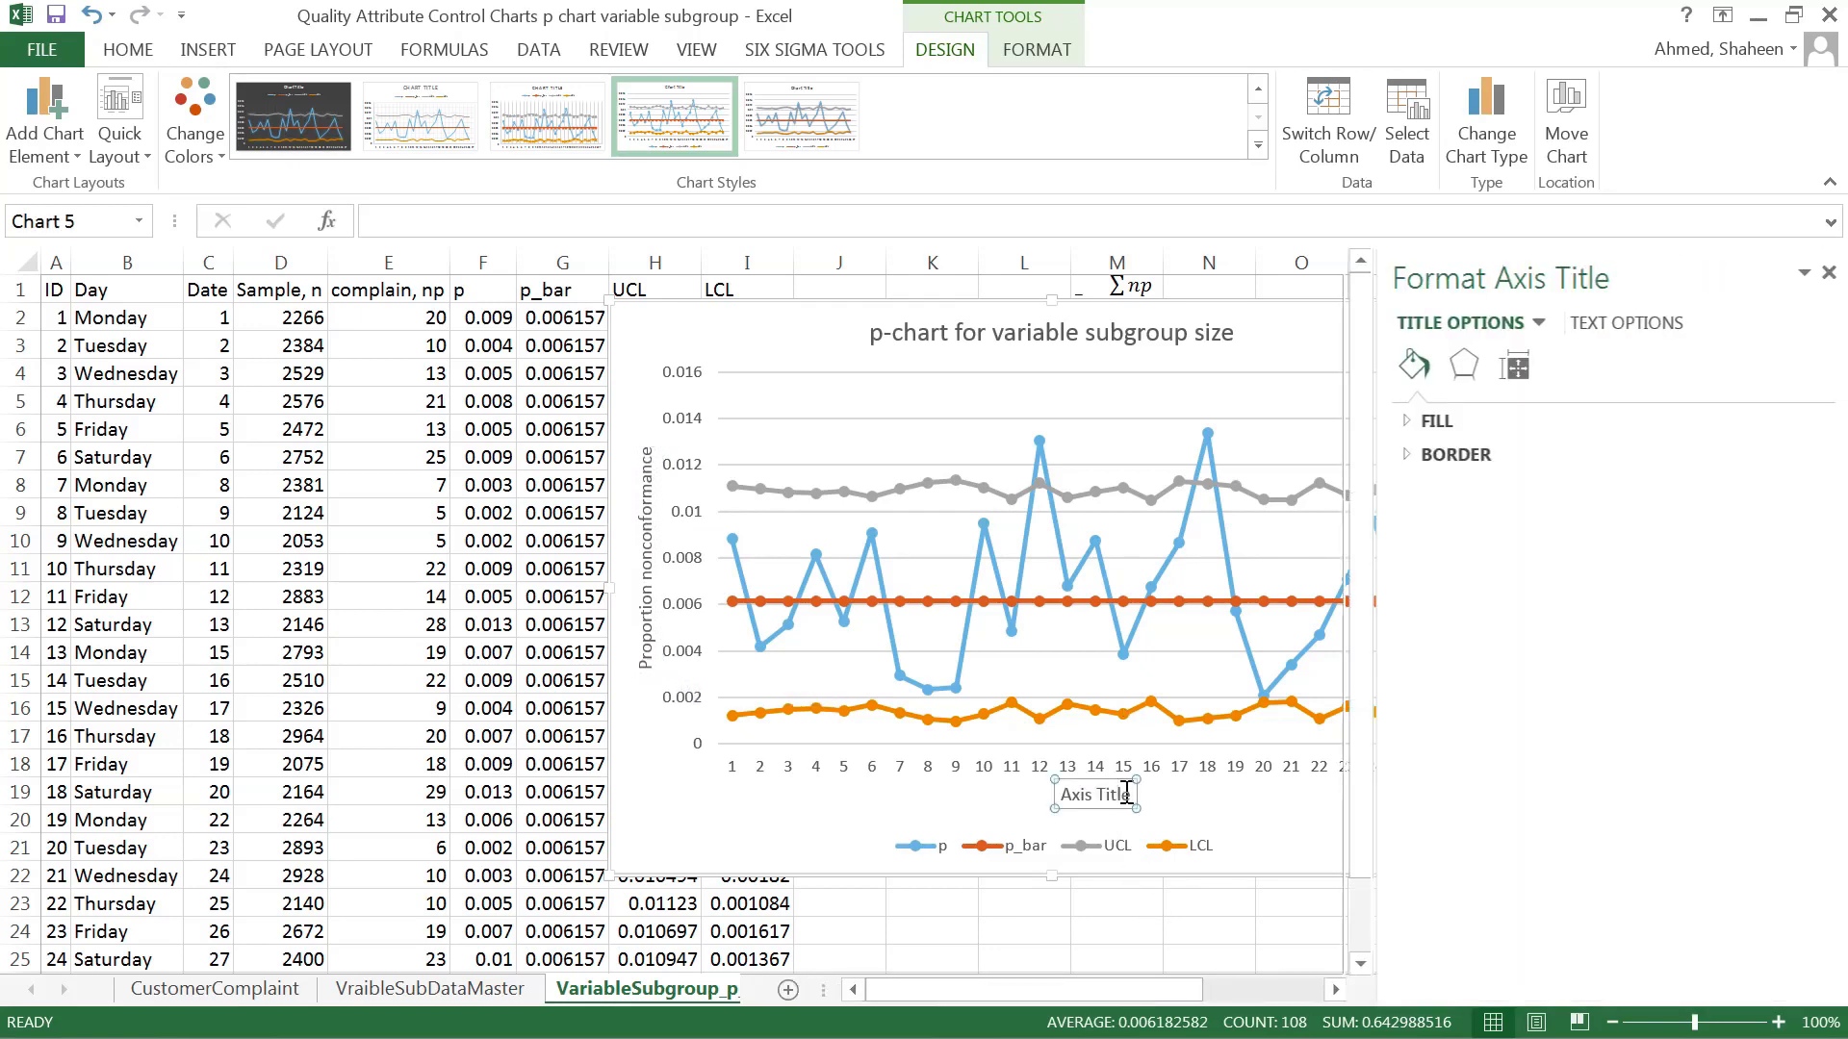
drag(1056, 797, 1001, 818)
double_click(1001, 816)
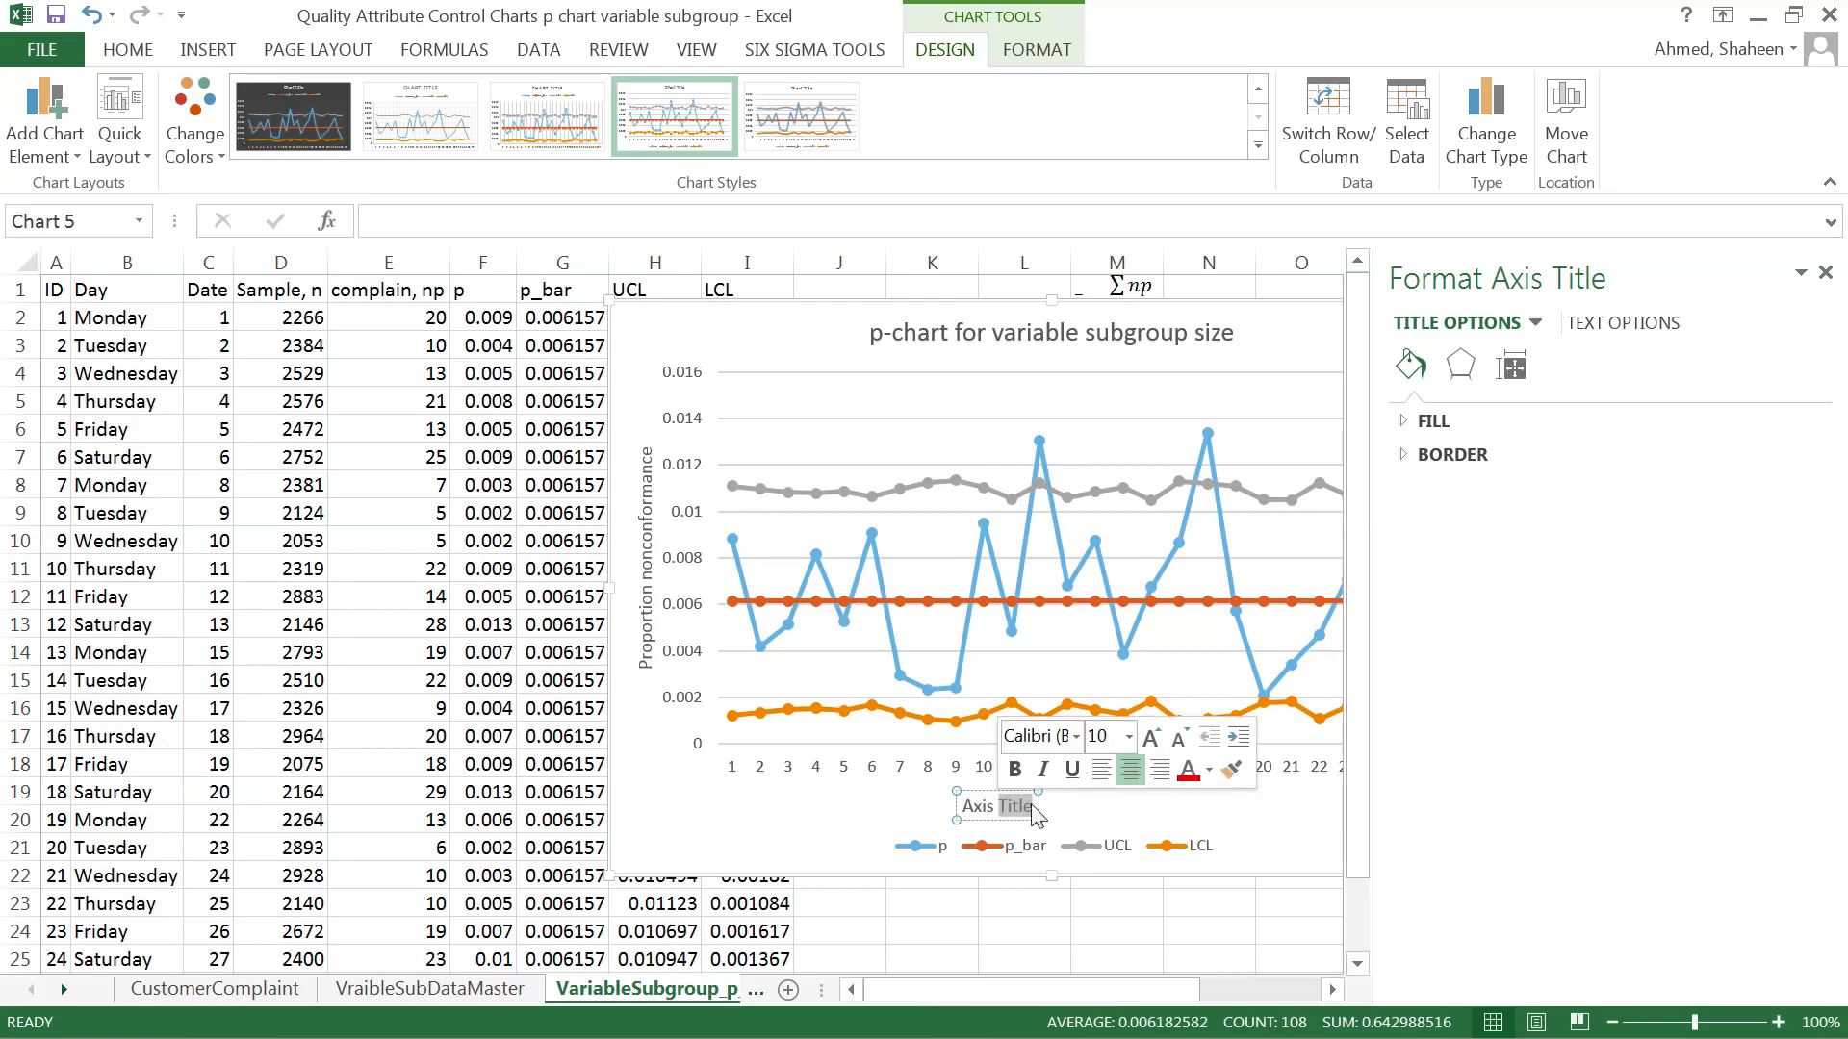
key(BackSpace)
key(BackSpace)
key(BackSpace)
key(BackSpace)
key(BackSpace)
key(BackSpace)
text(Subgroup)
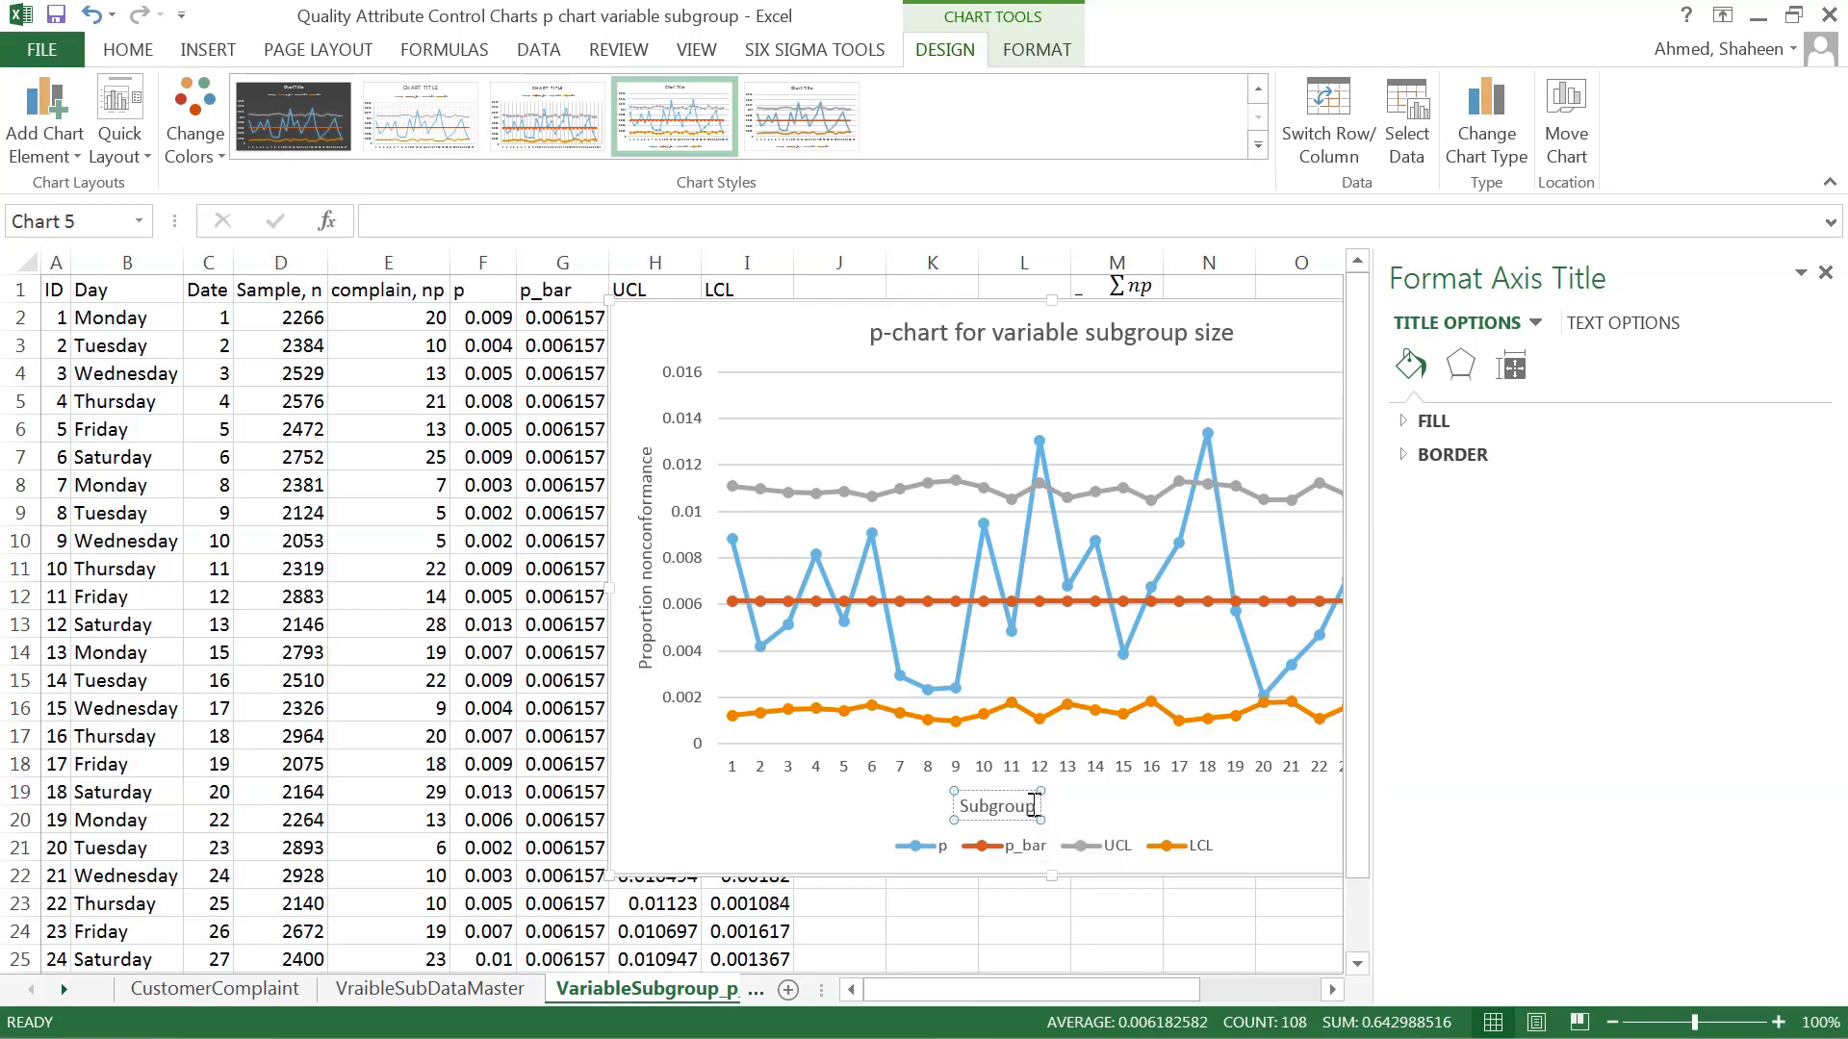
text( (g))
text(y)
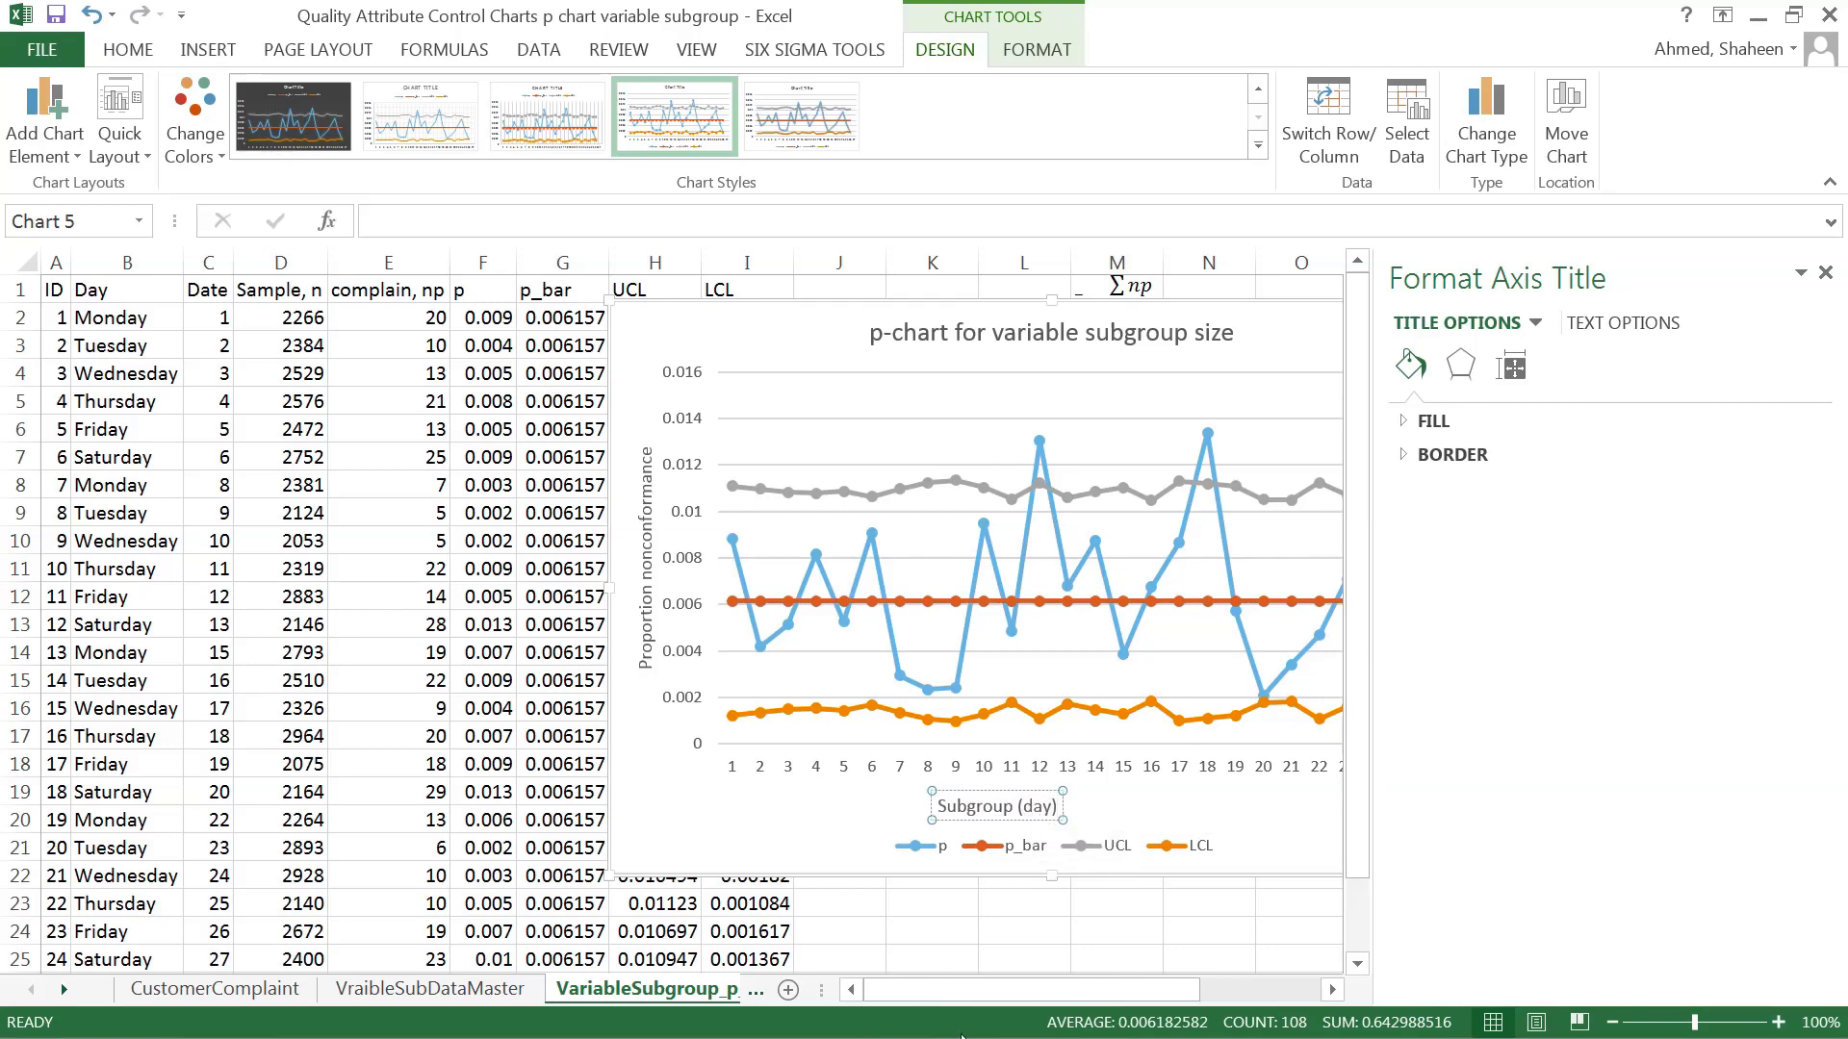
drag(820, 989, 1086, 981)
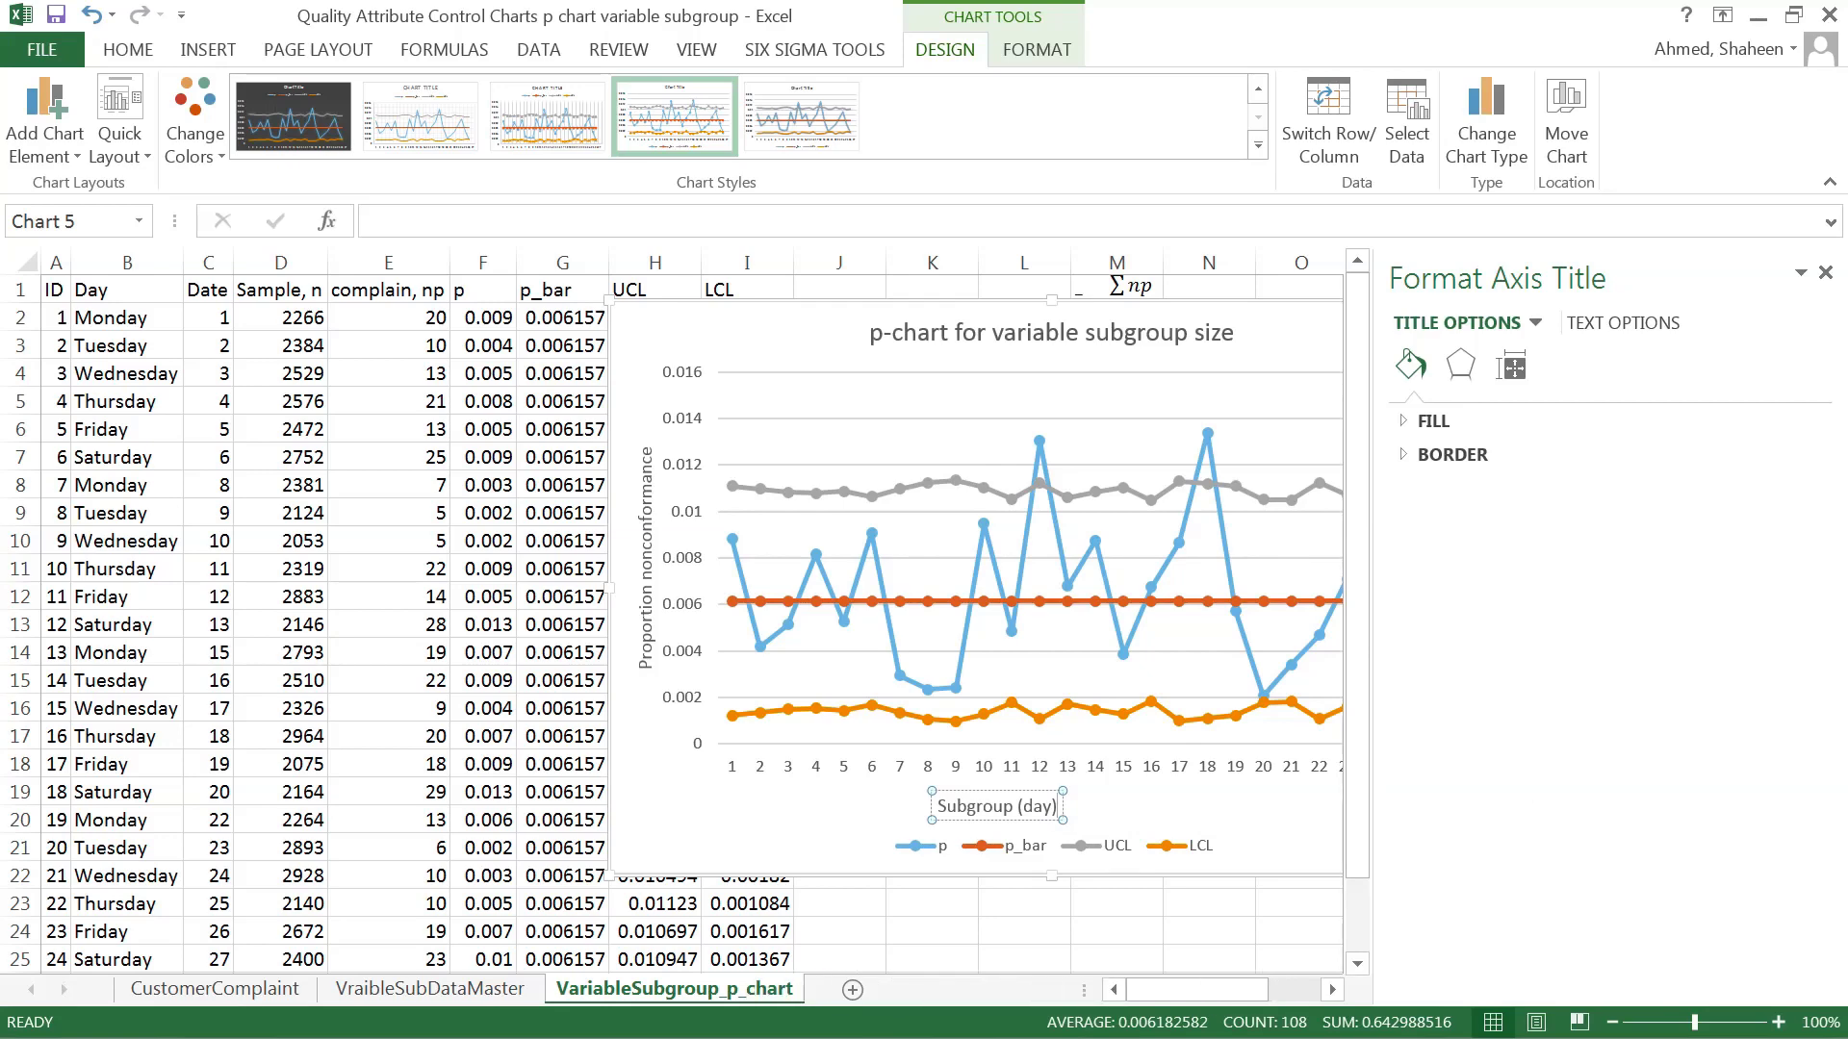
click(1826, 273)
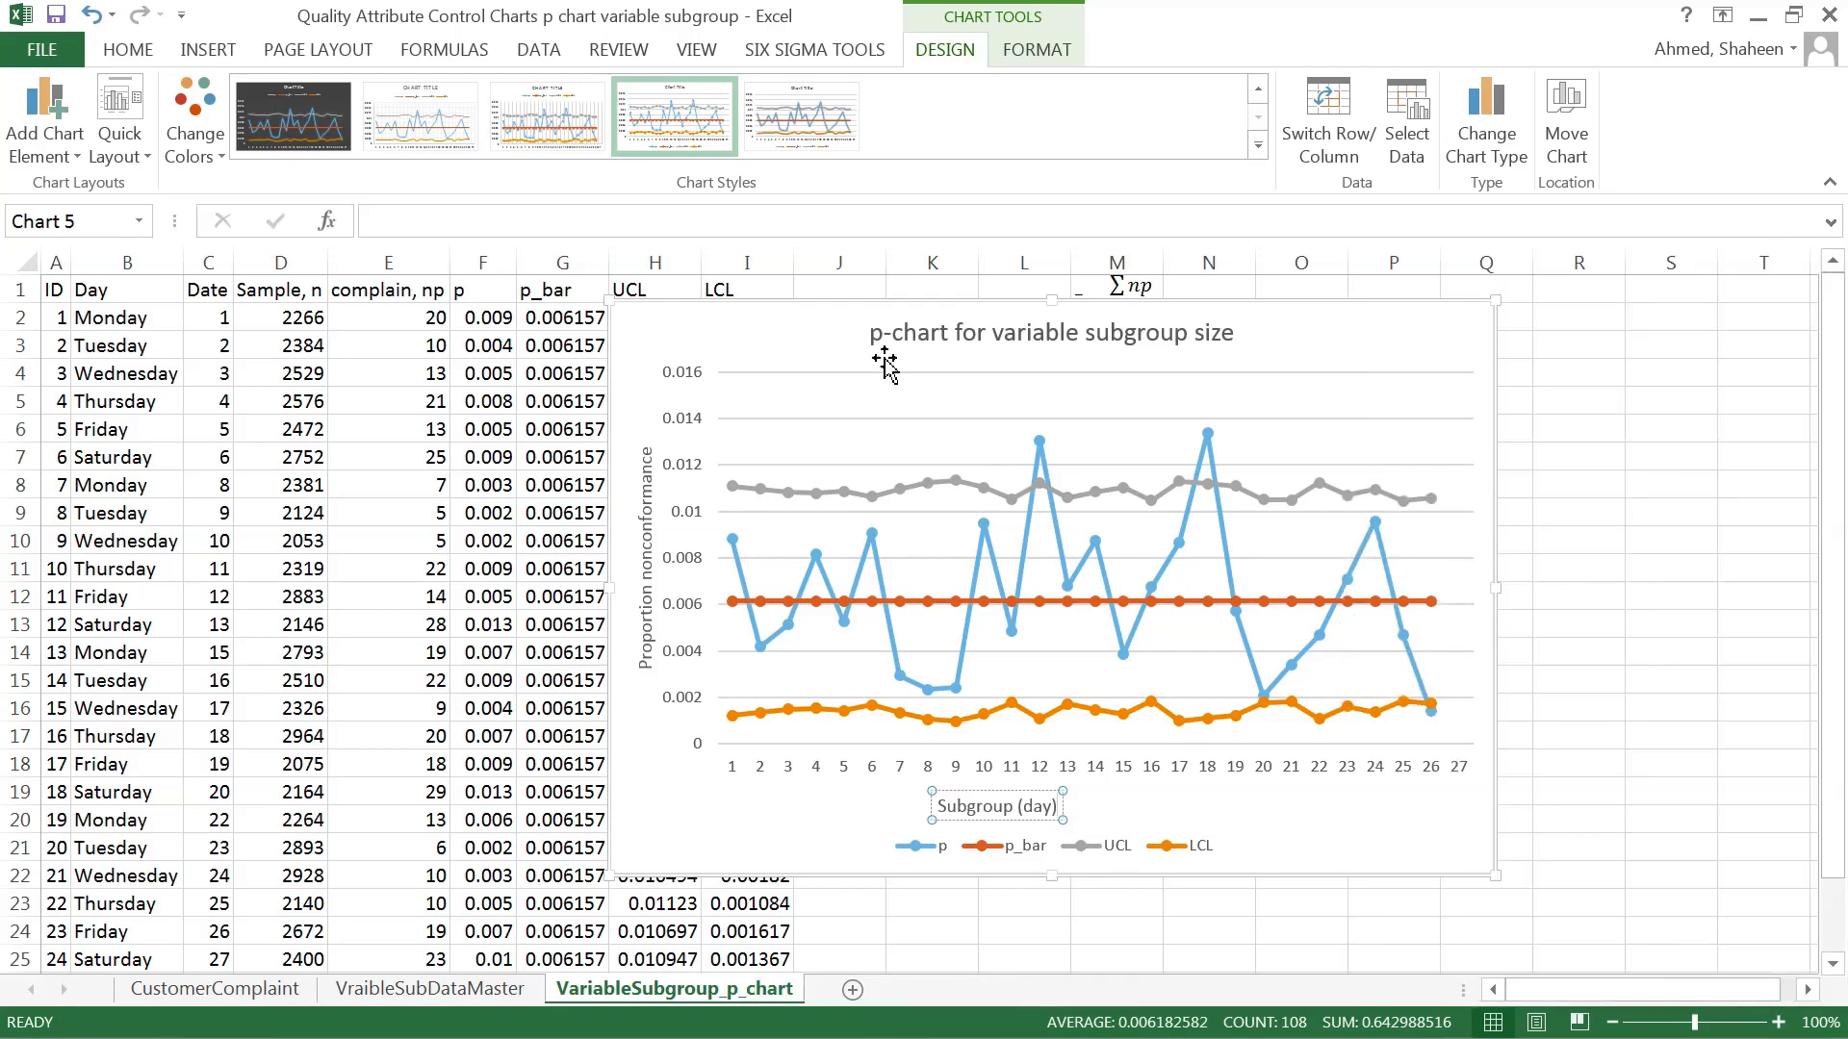
- Put "Trial control" in front of the chart title so it reads "Trial control p-chart for variable subgroup size"
click(915, 332)
double_click(873, 332)
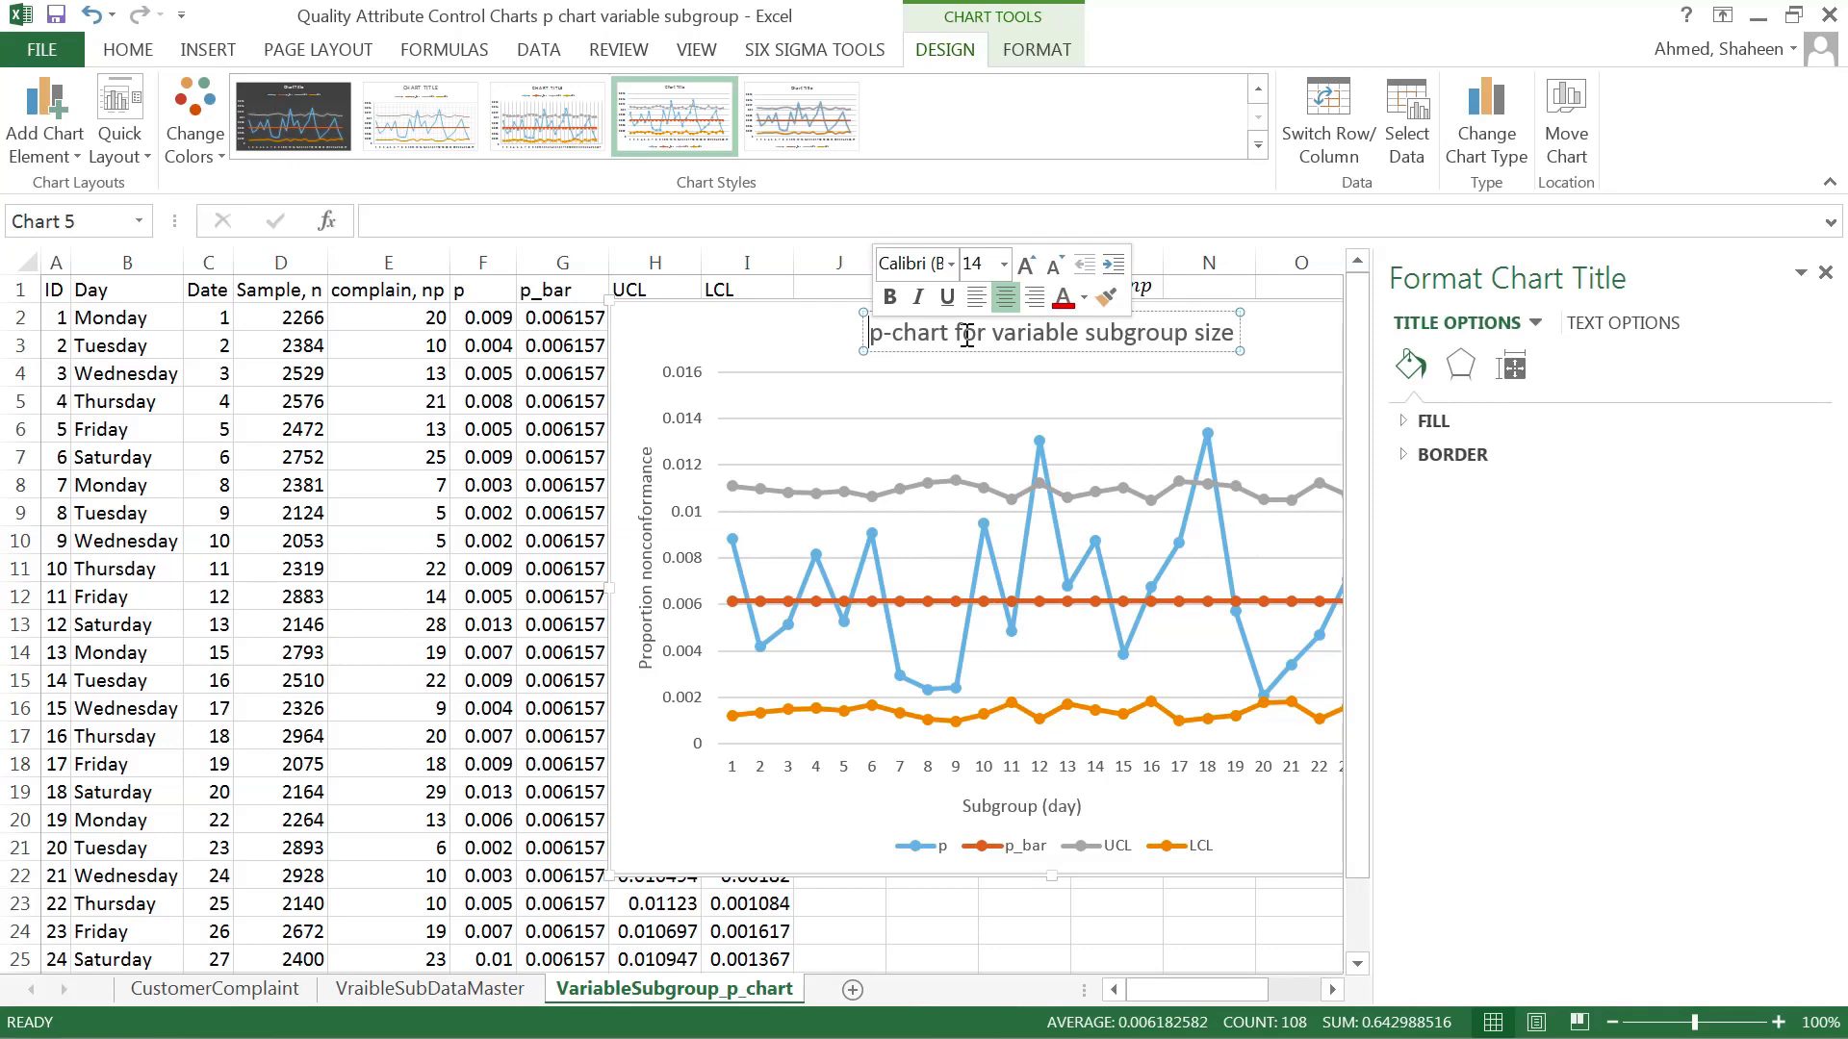
text(Trial contr)
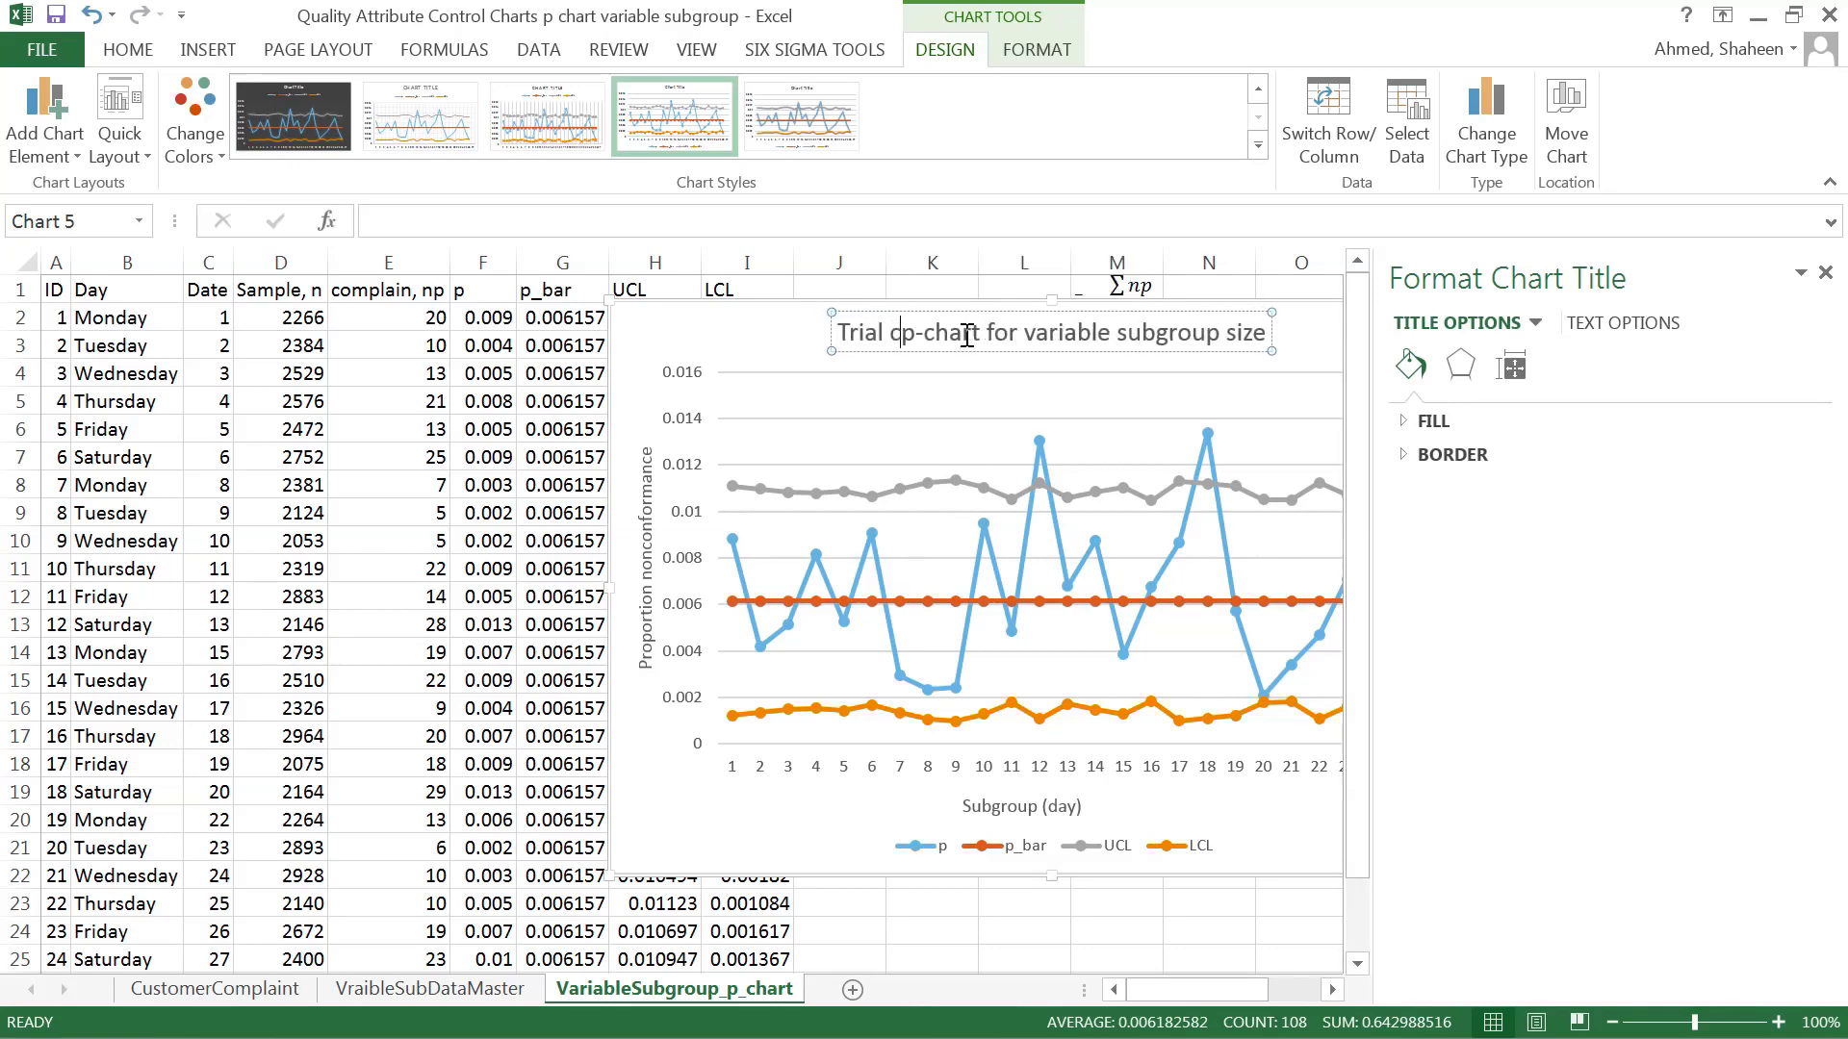
text(ol)
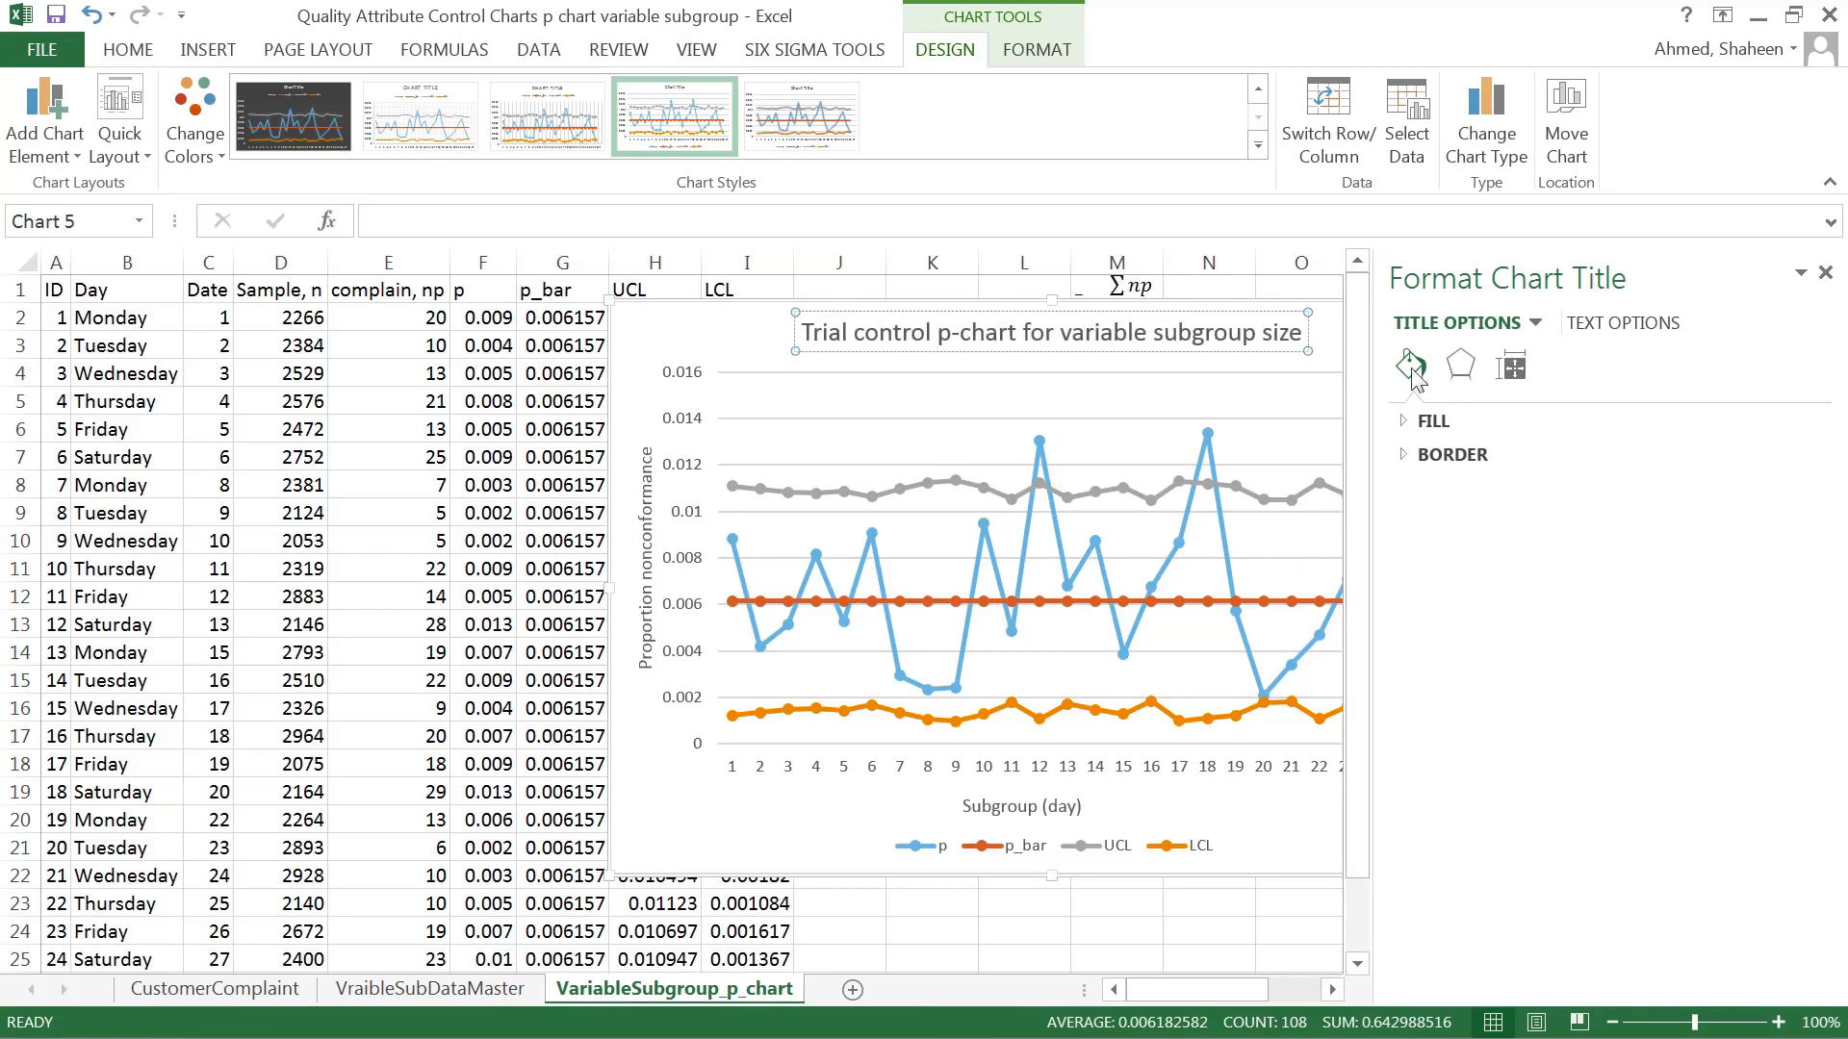
click(1825, 272)
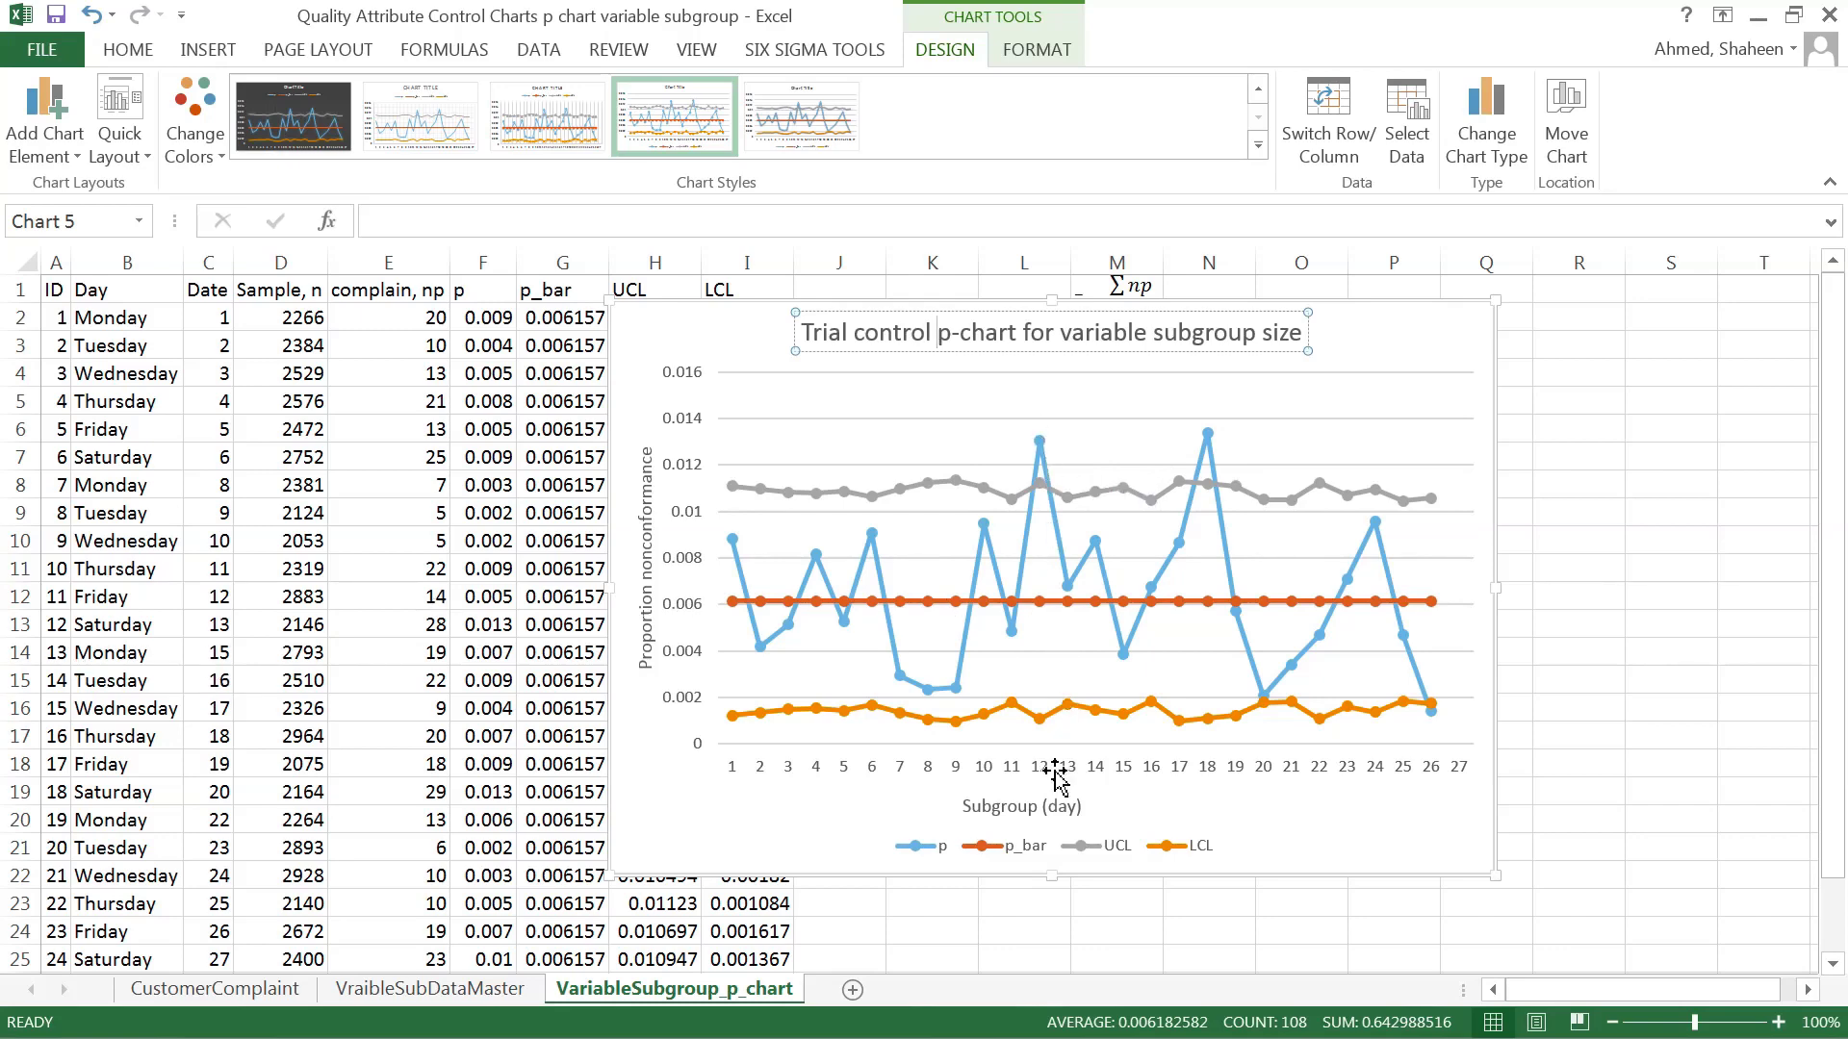
- Highlight the data rows of subgroups 12 and 18 to examine the two points above the upper control limit
click(208, 681)
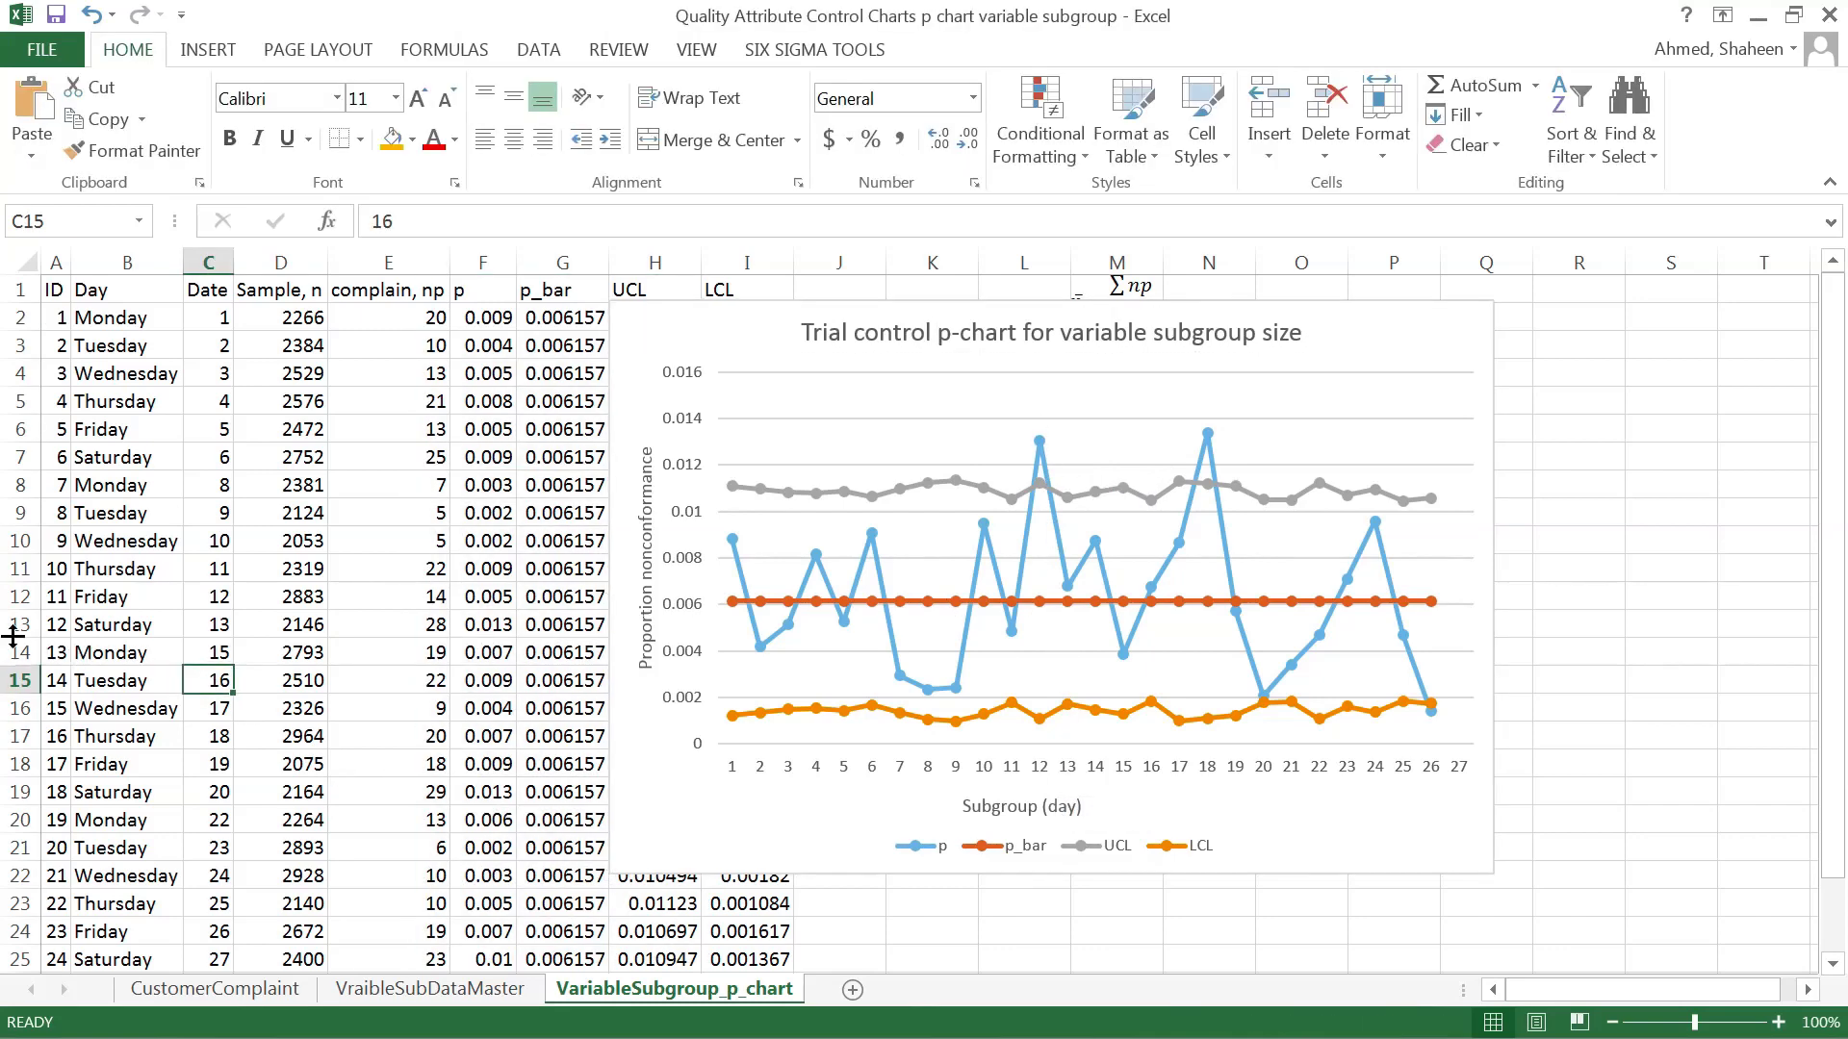
click(14, 624)
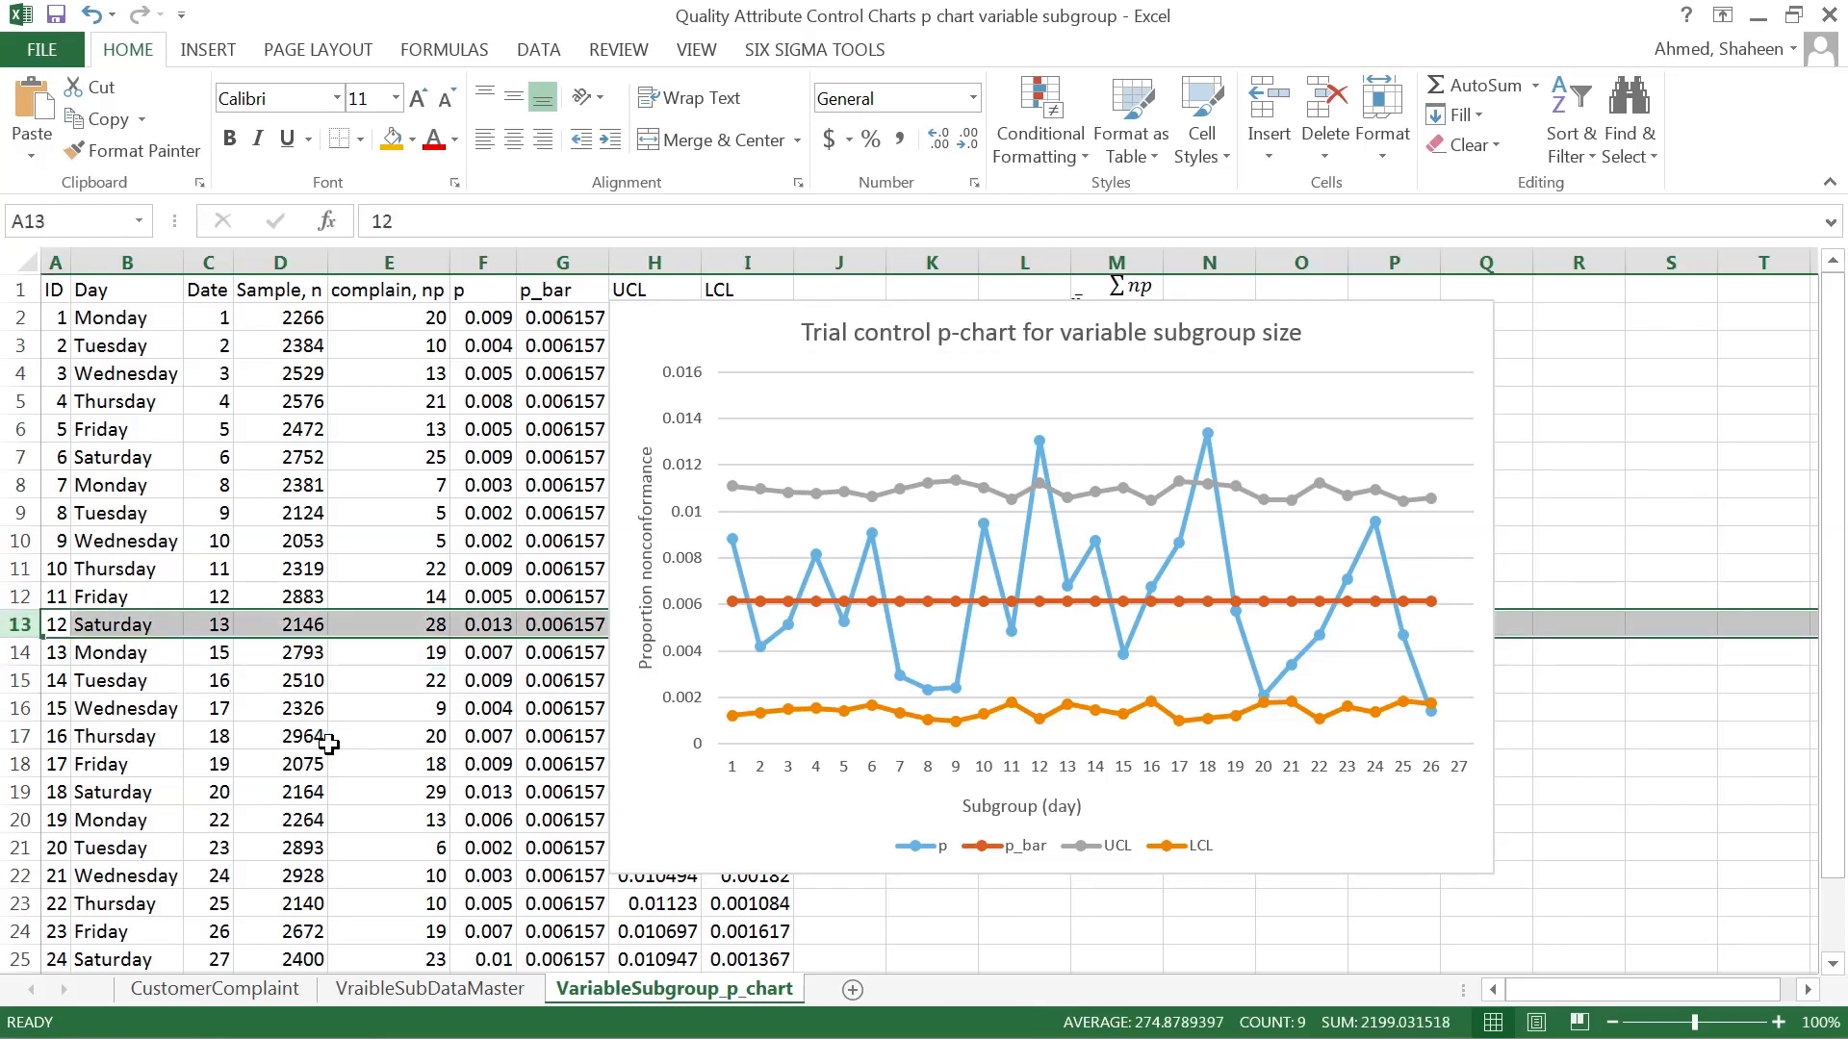
scroll(328, 744, down, 2)
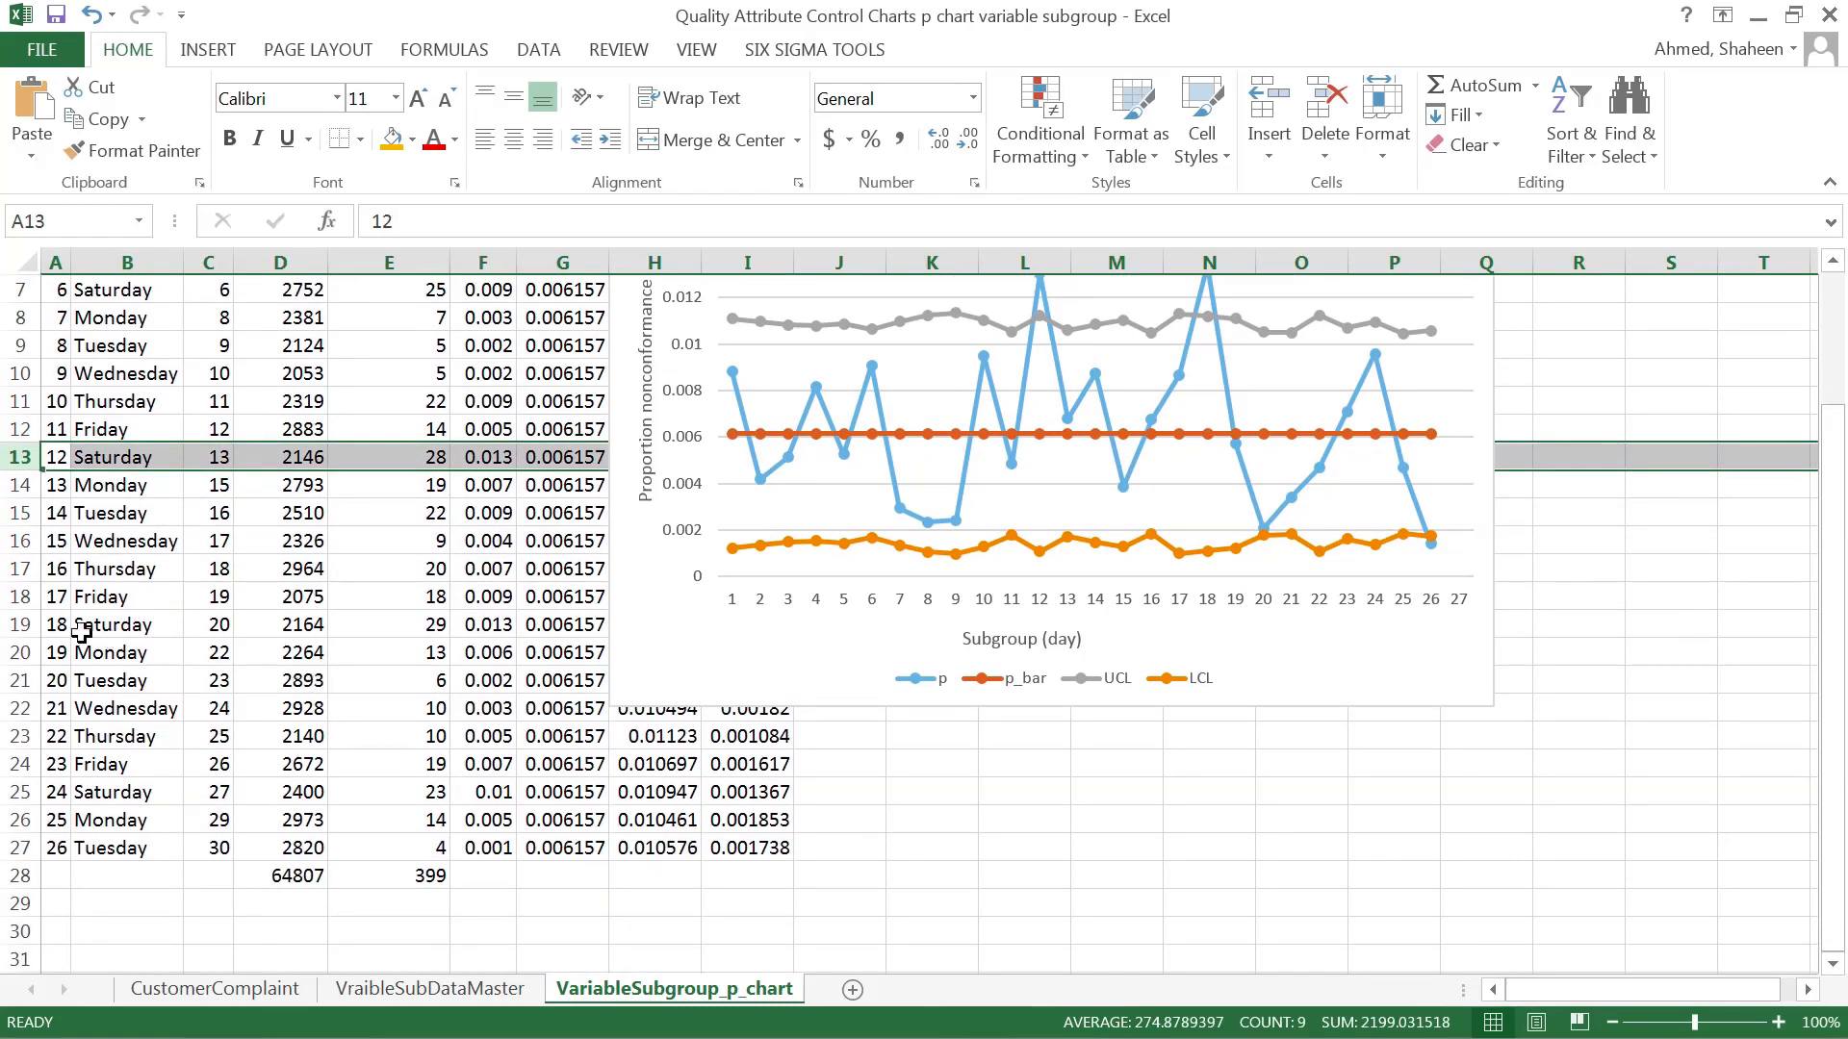
click(19, 624)
scroll(1102, 814, up, 1)
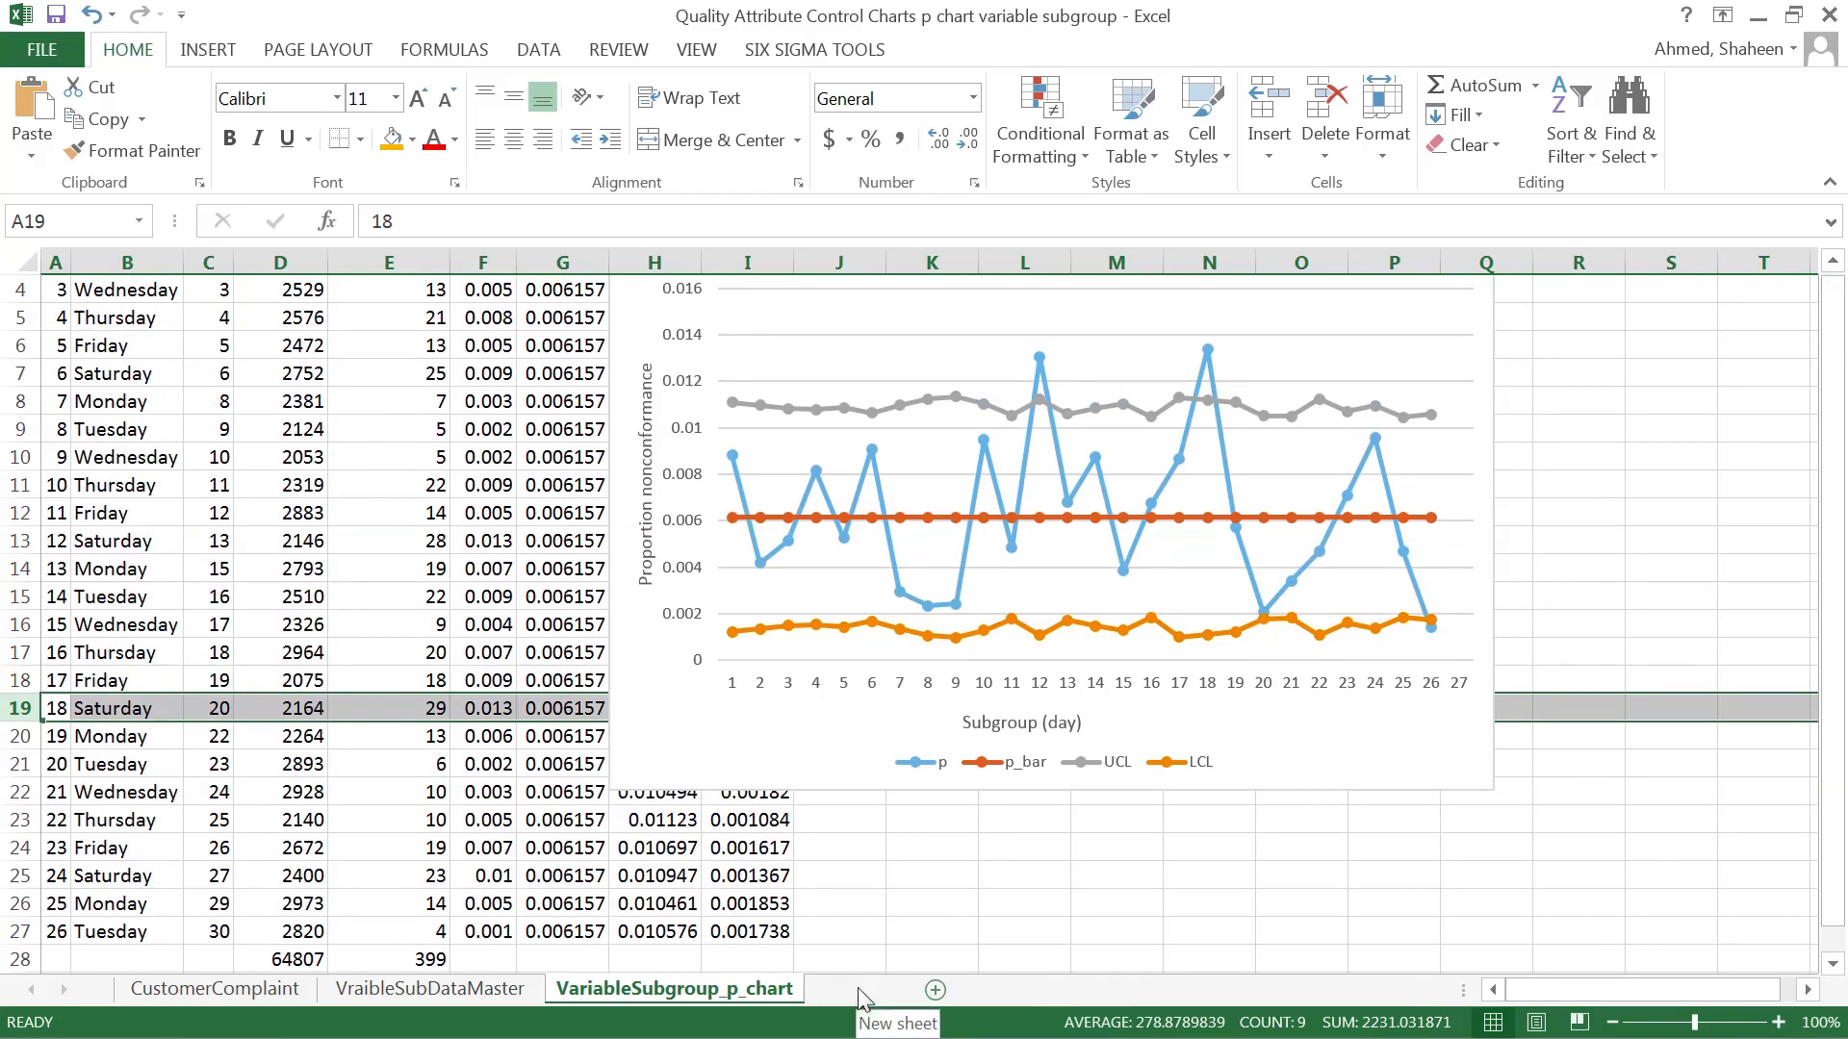
- Copy the whole data table from VariableSubgroup_p_chart to a new sheet and rename that sheet Revised_p_chart_variable_Sub
click(853, 992)
click(770, 989)
click(748, 849)
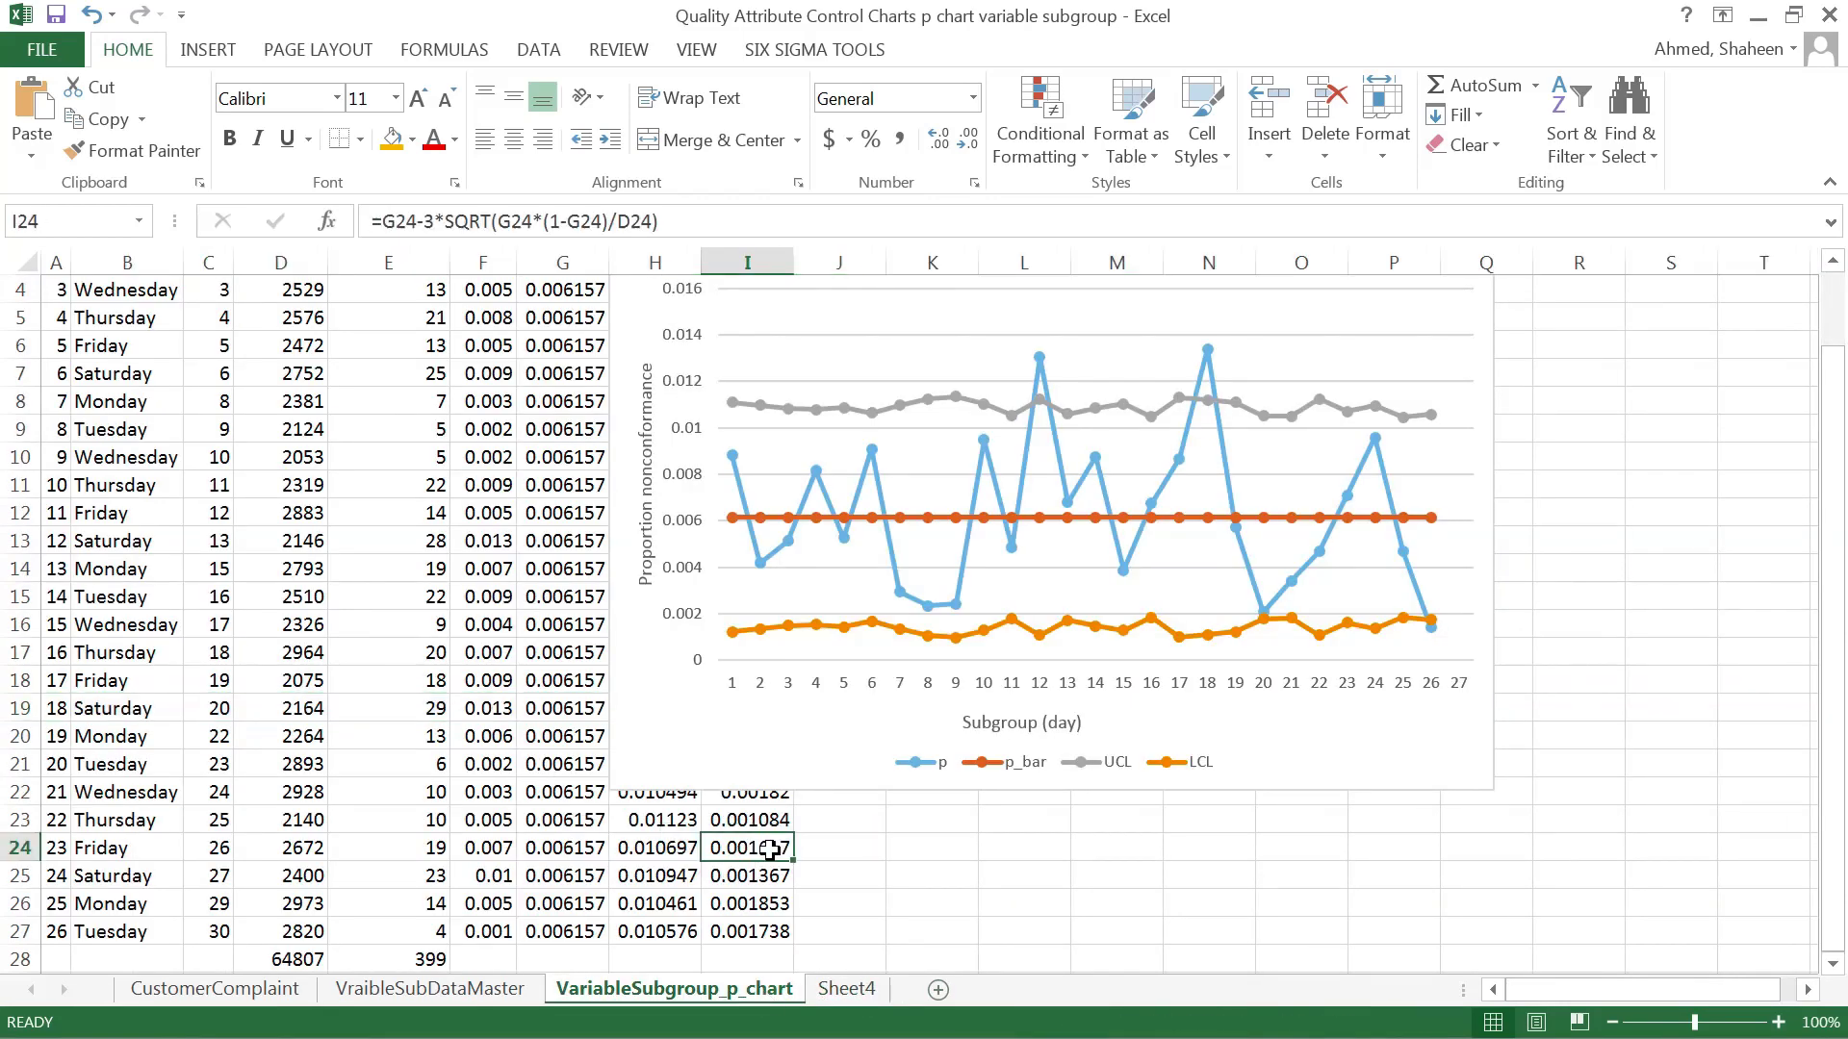
key(ctrl+a)
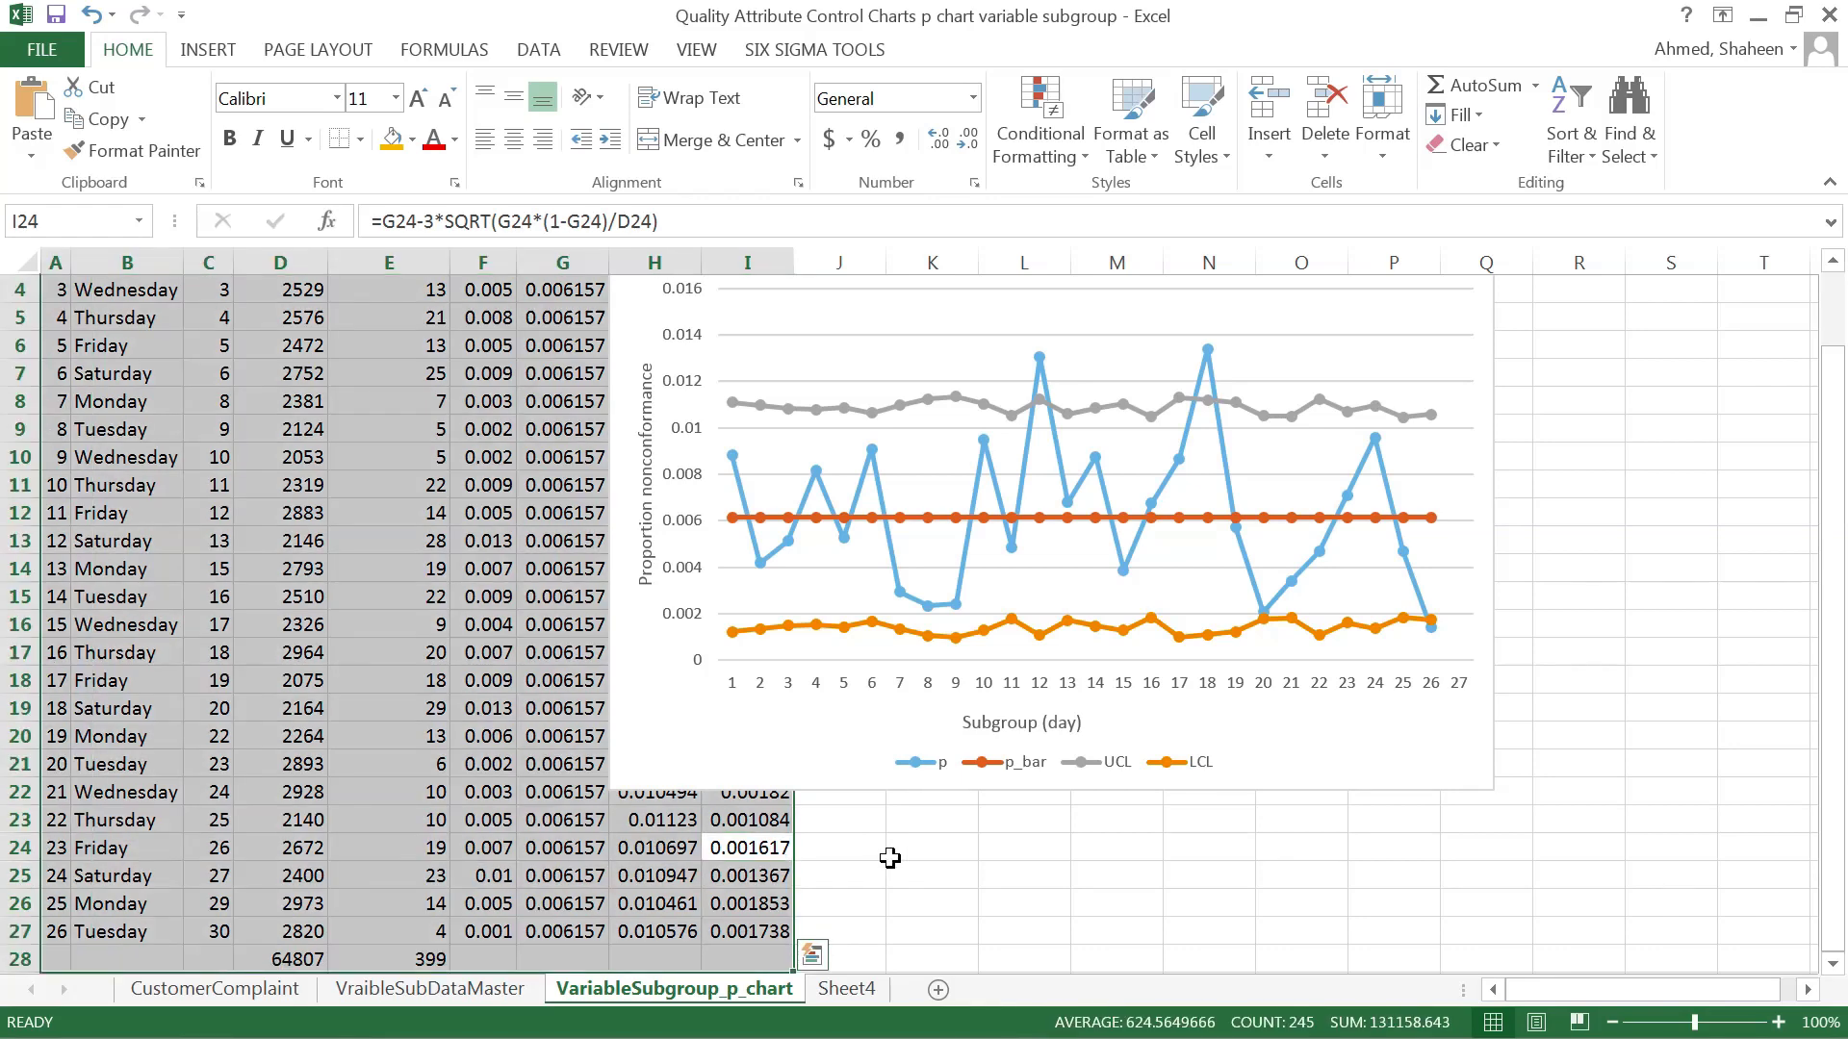
key(ctrl+c)
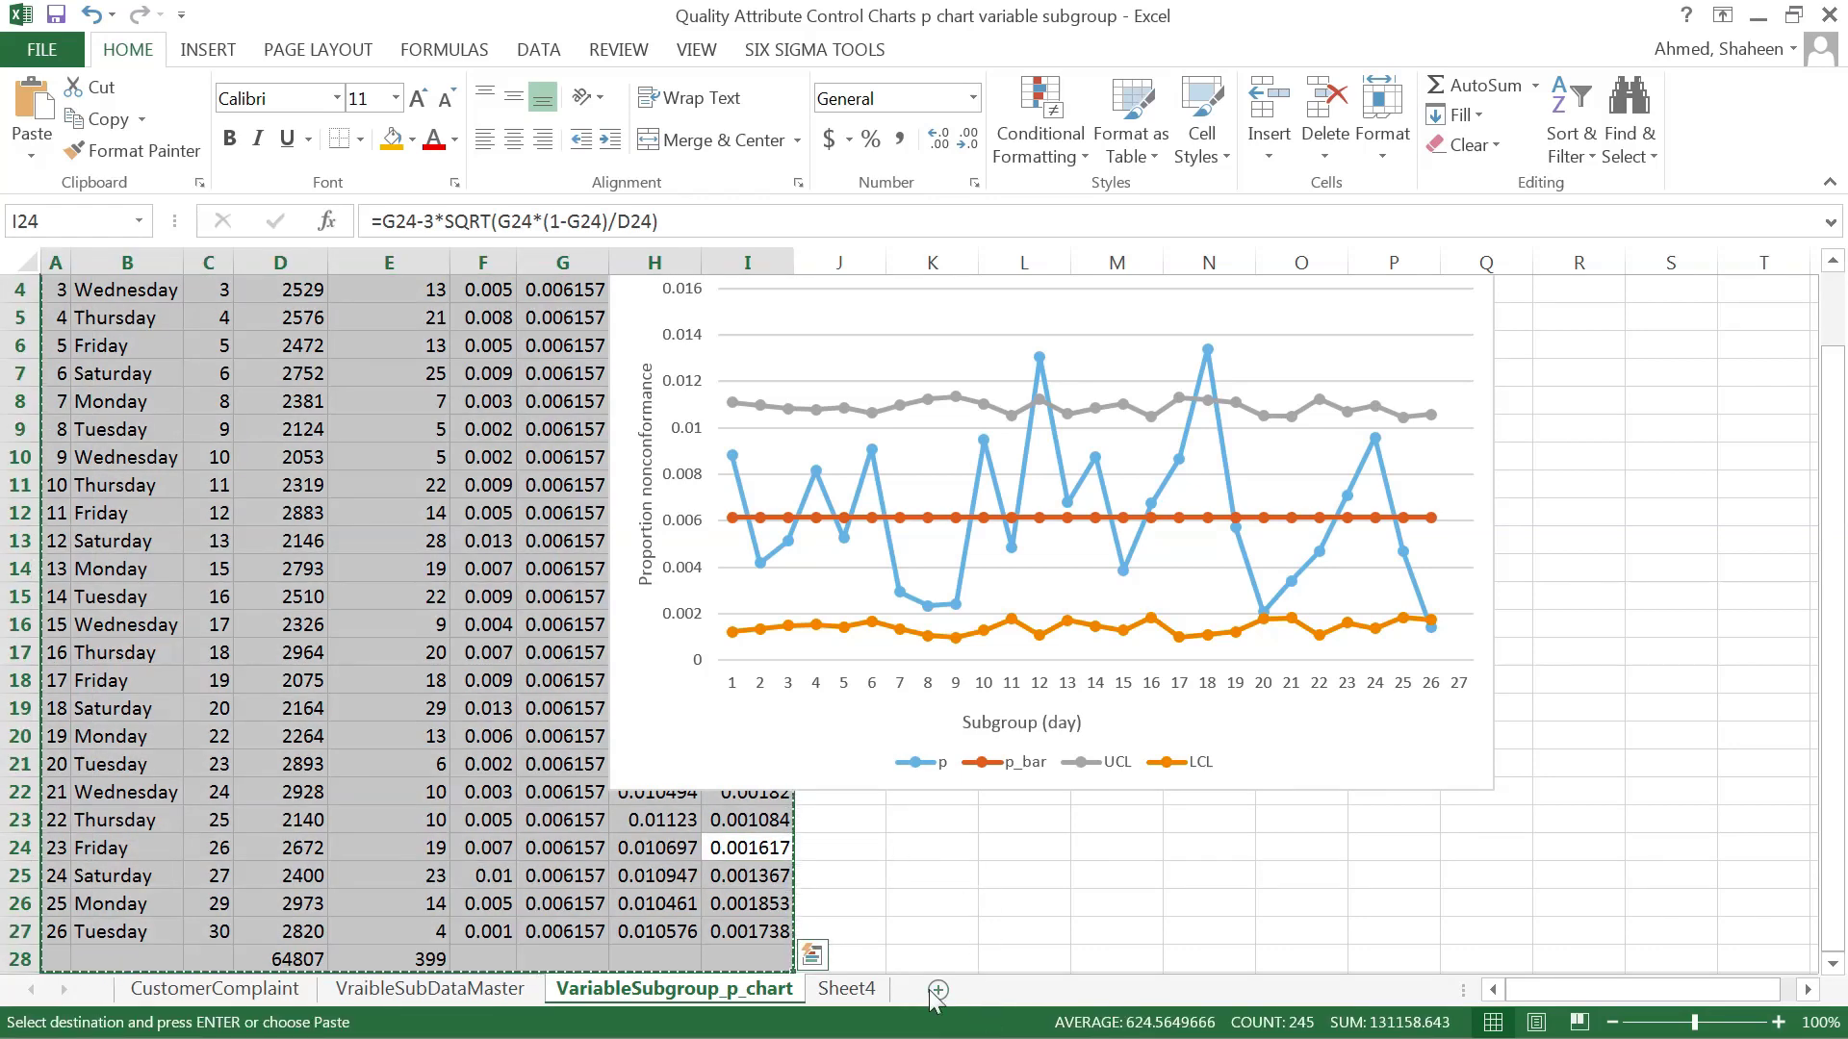
click(847, 989)
key(ctrl+v)
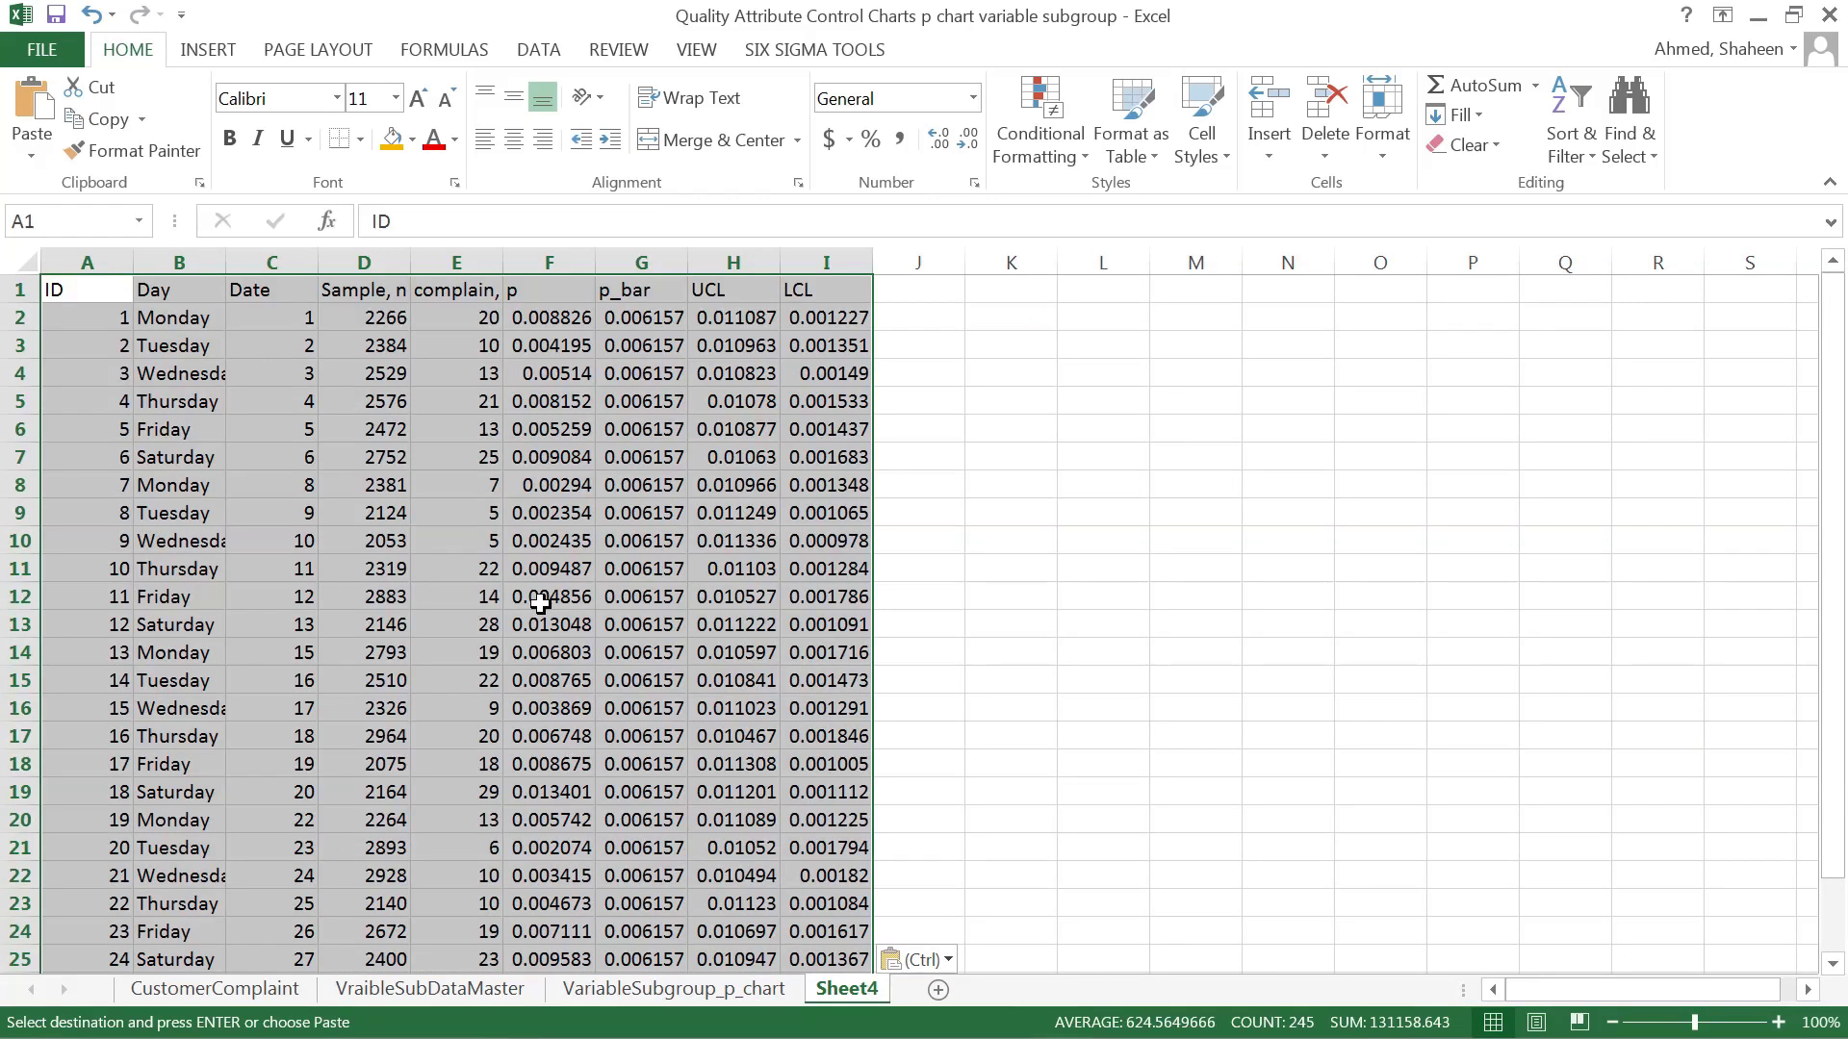
double_click(833, 991)
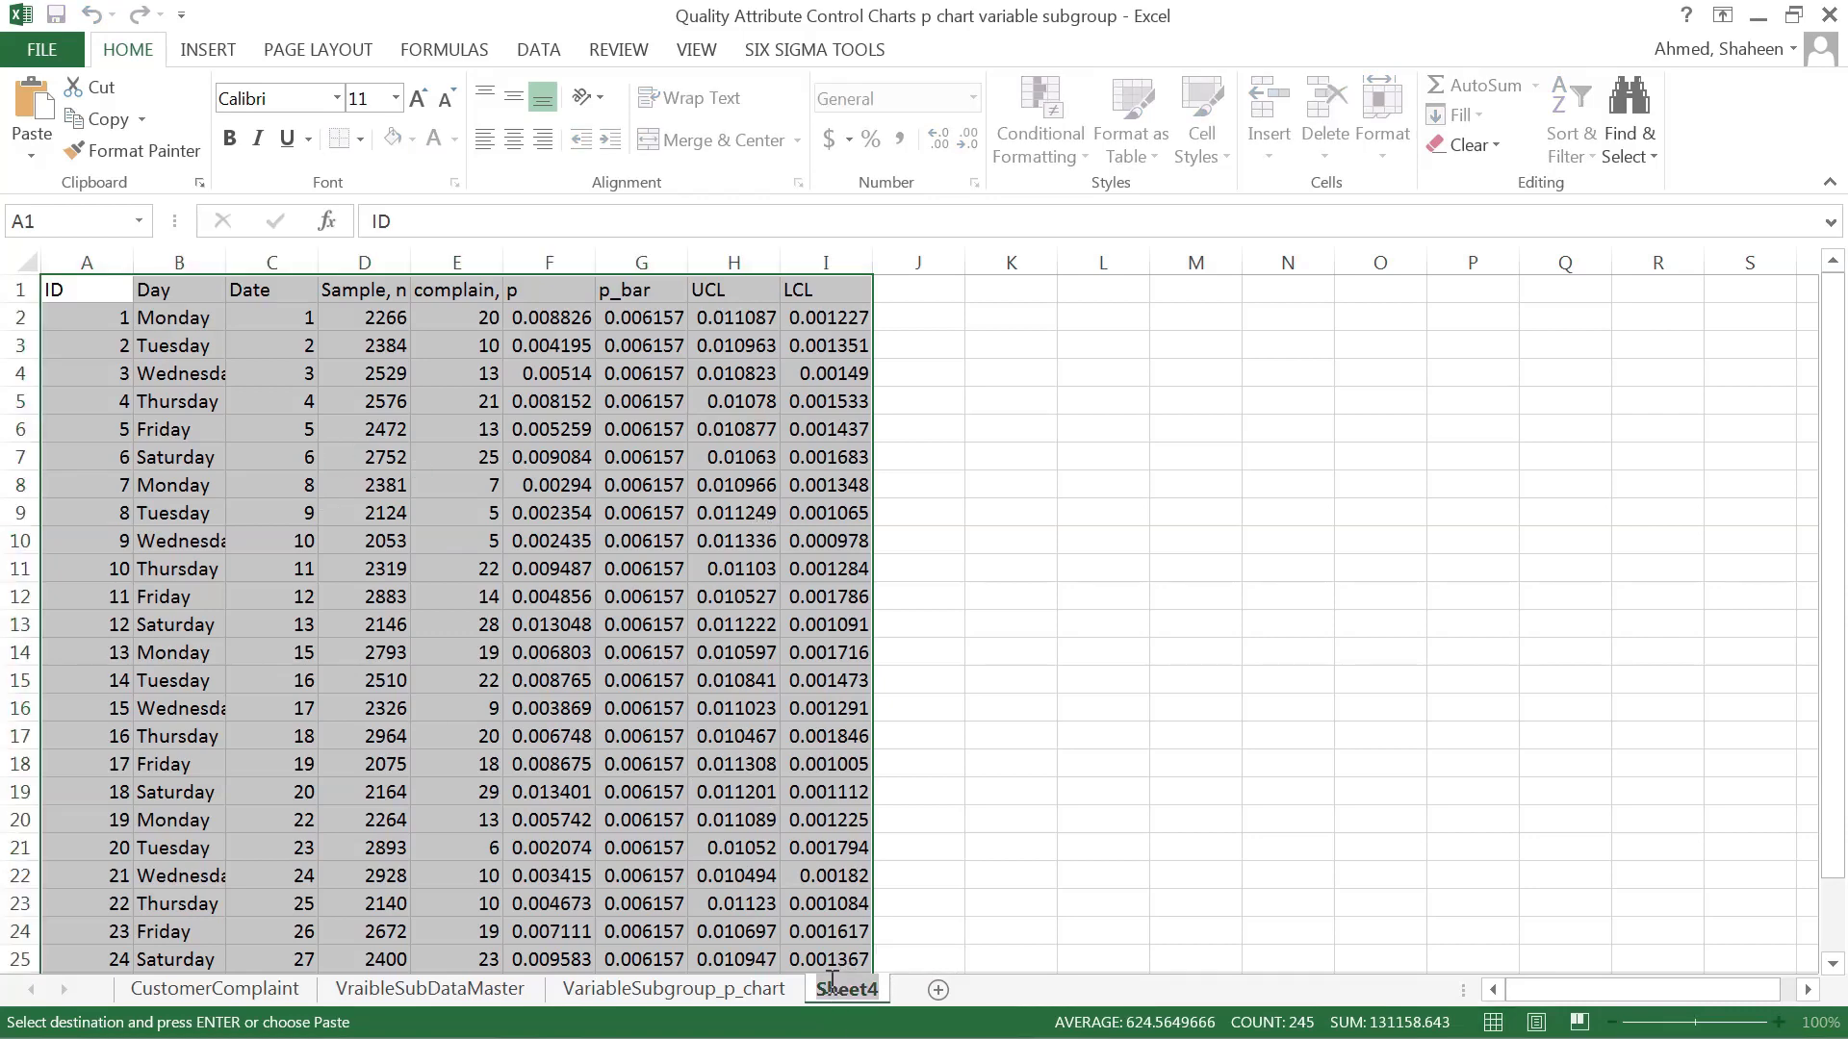
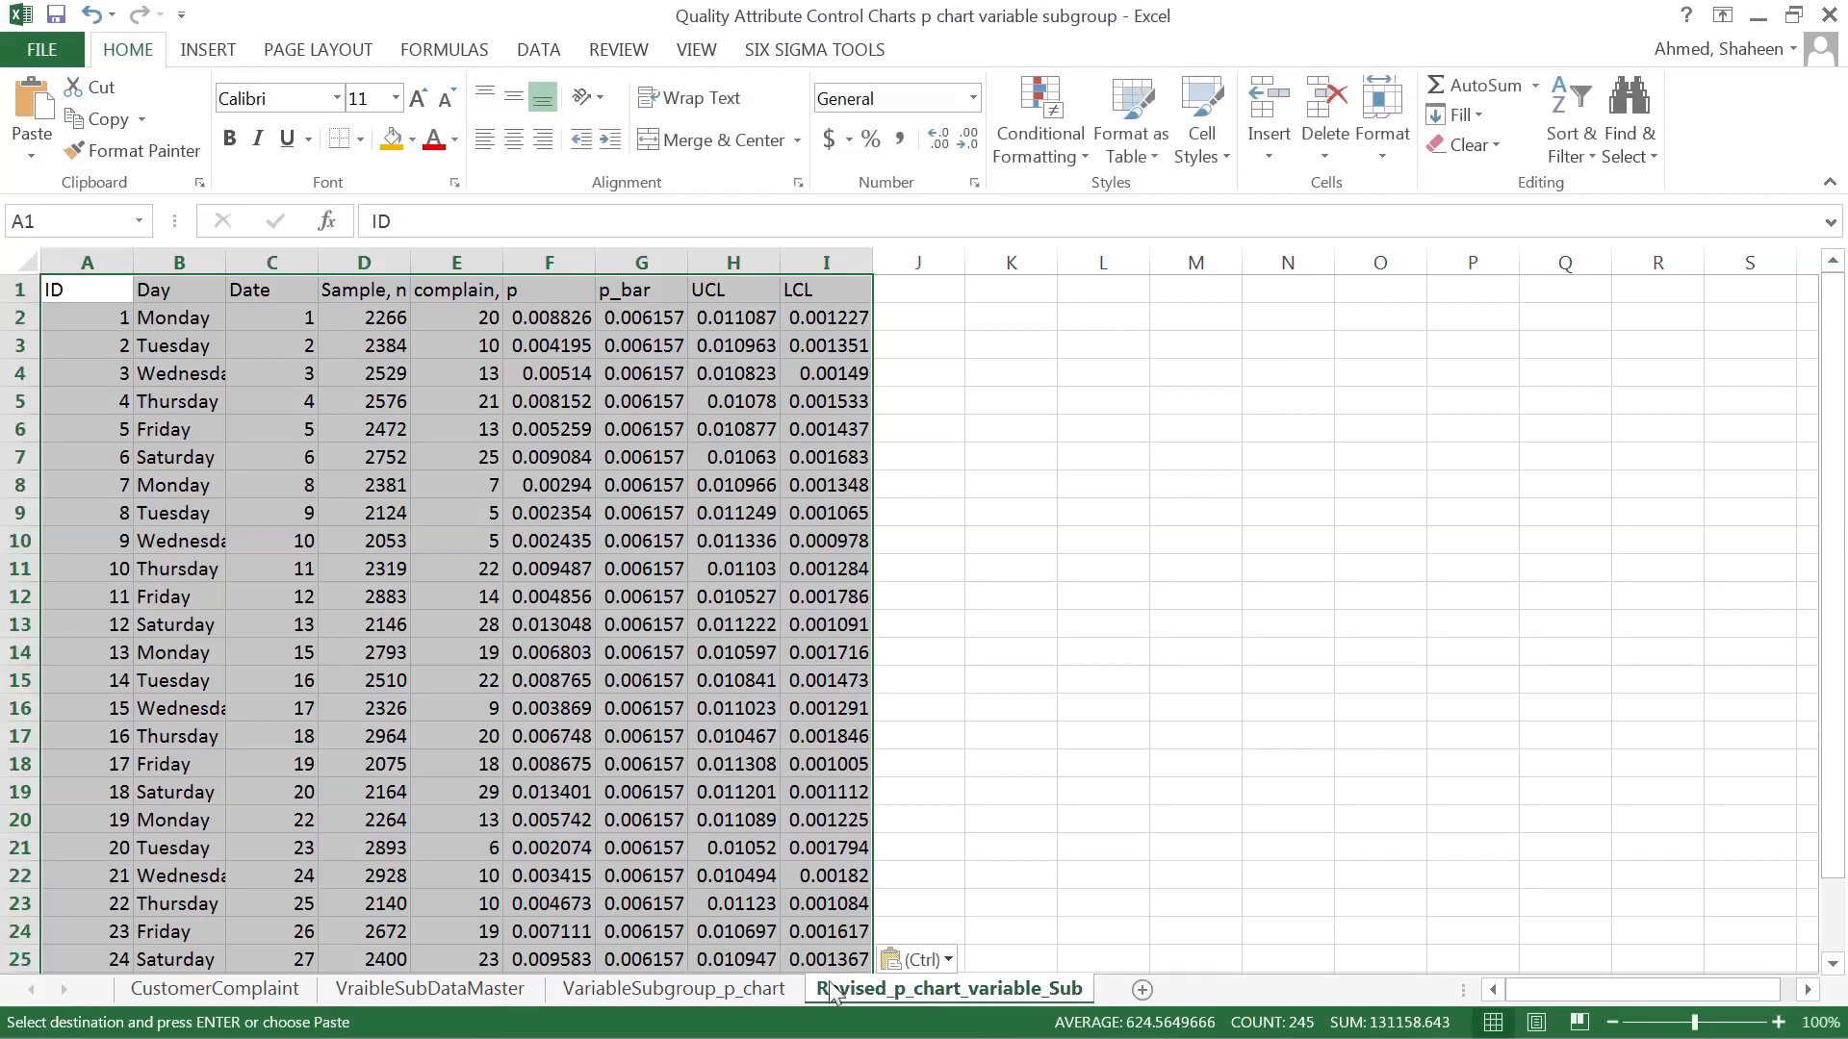
- AutoFit the widths of columns A to I on the revised sheet to their contents
drag(82, 276, 869, 262)
key(ctrl+z)
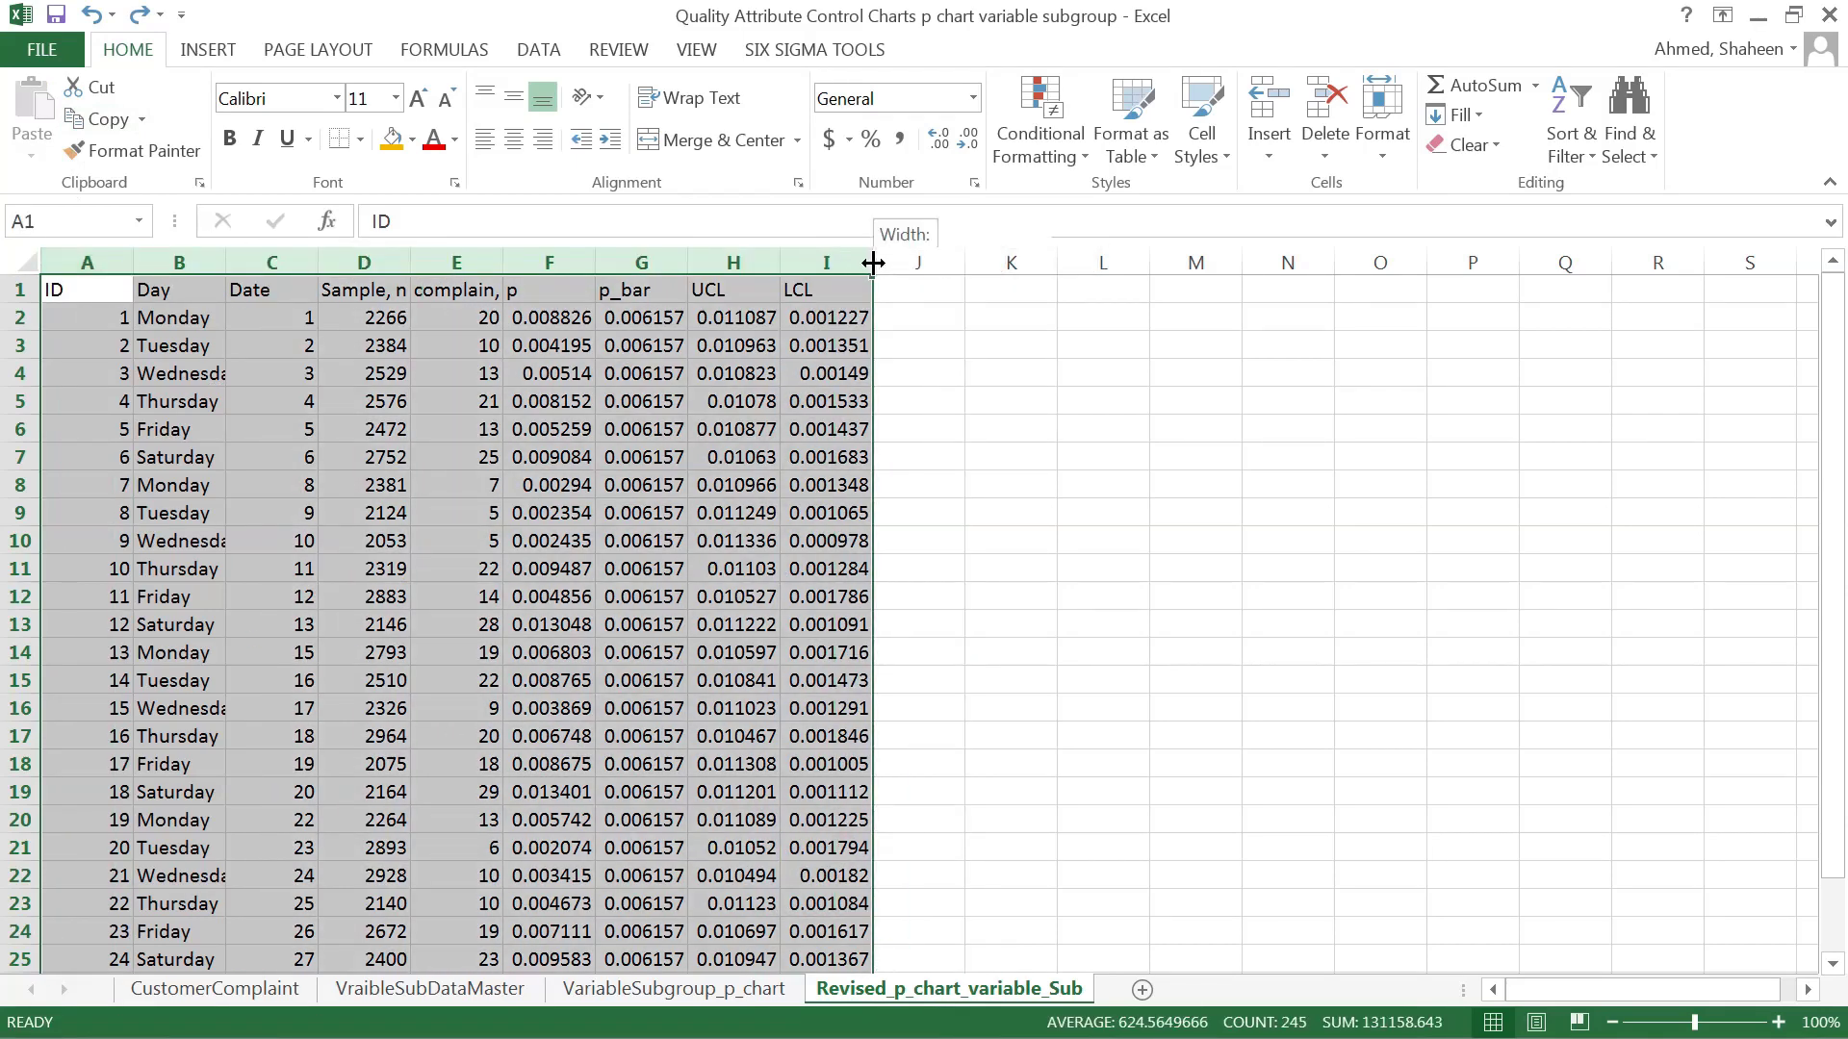
double_click(869, 262)
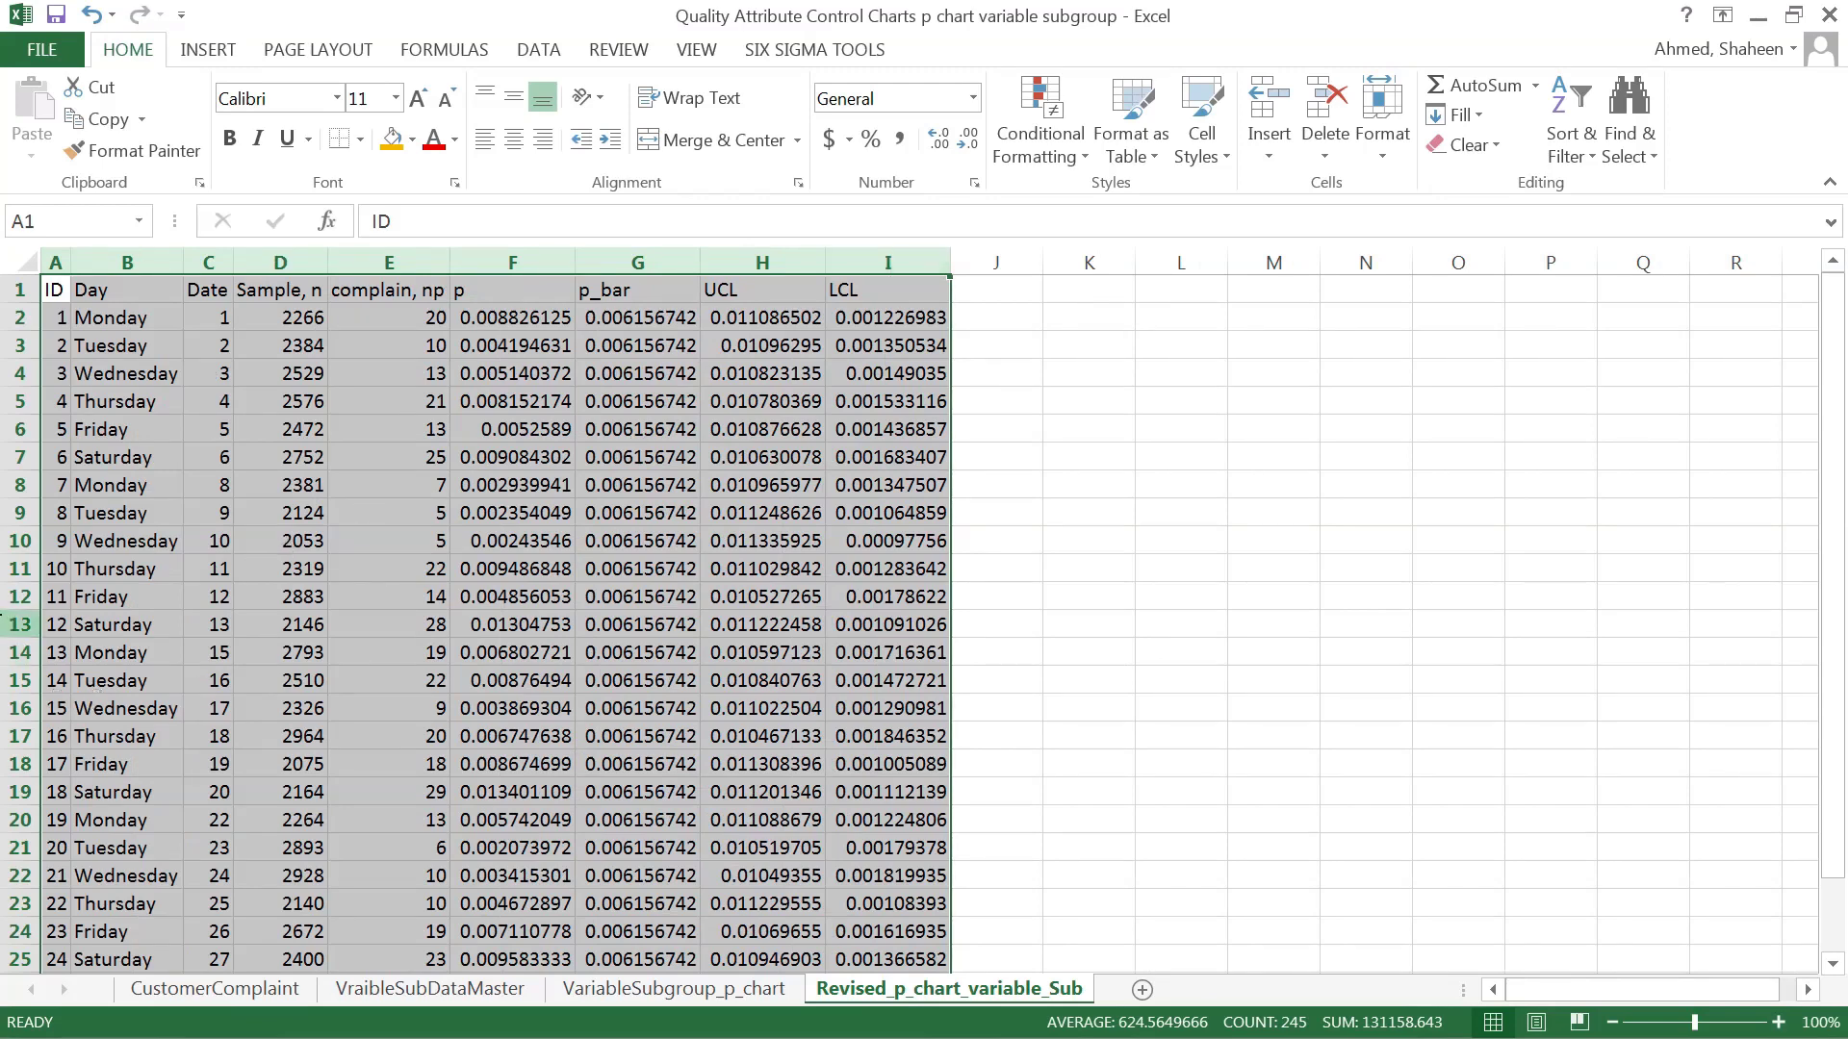
- Delete the entire rows of subgroups 12 and 18 from the table on the revised sheet
click(20, 628)
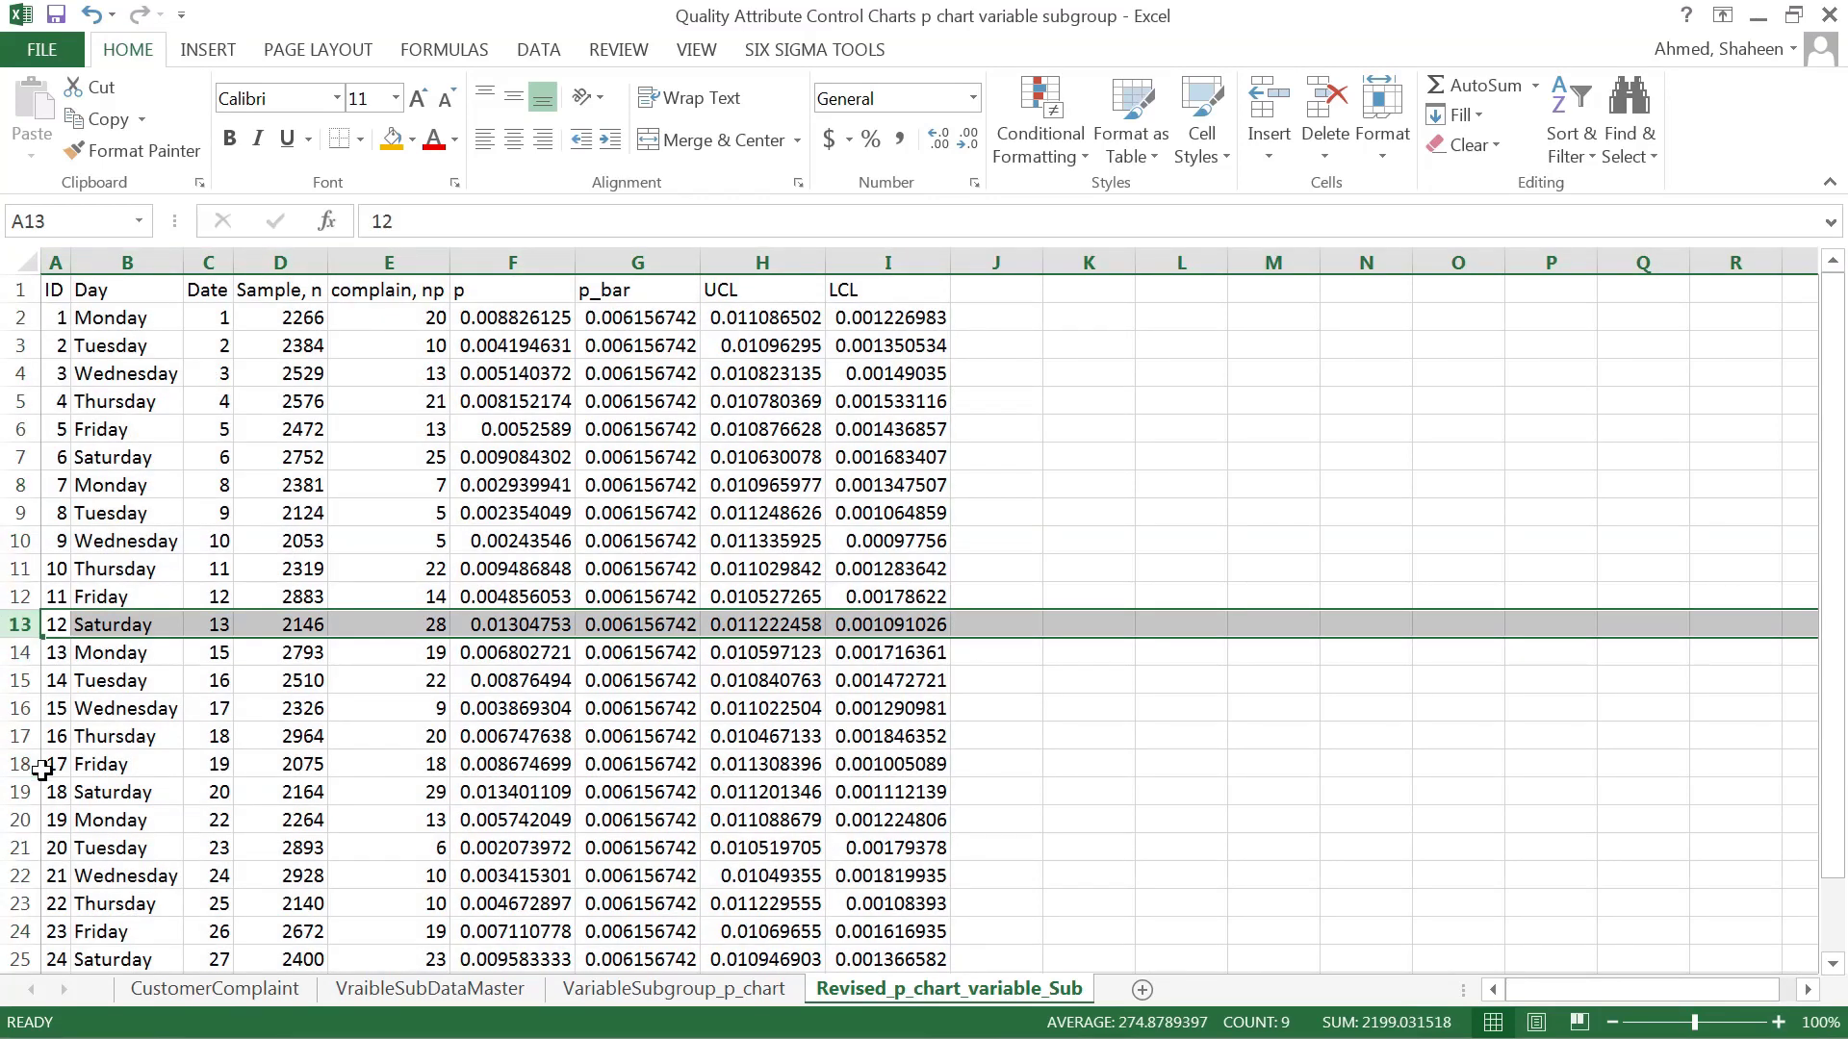
scroll(43, 770, down, 2)
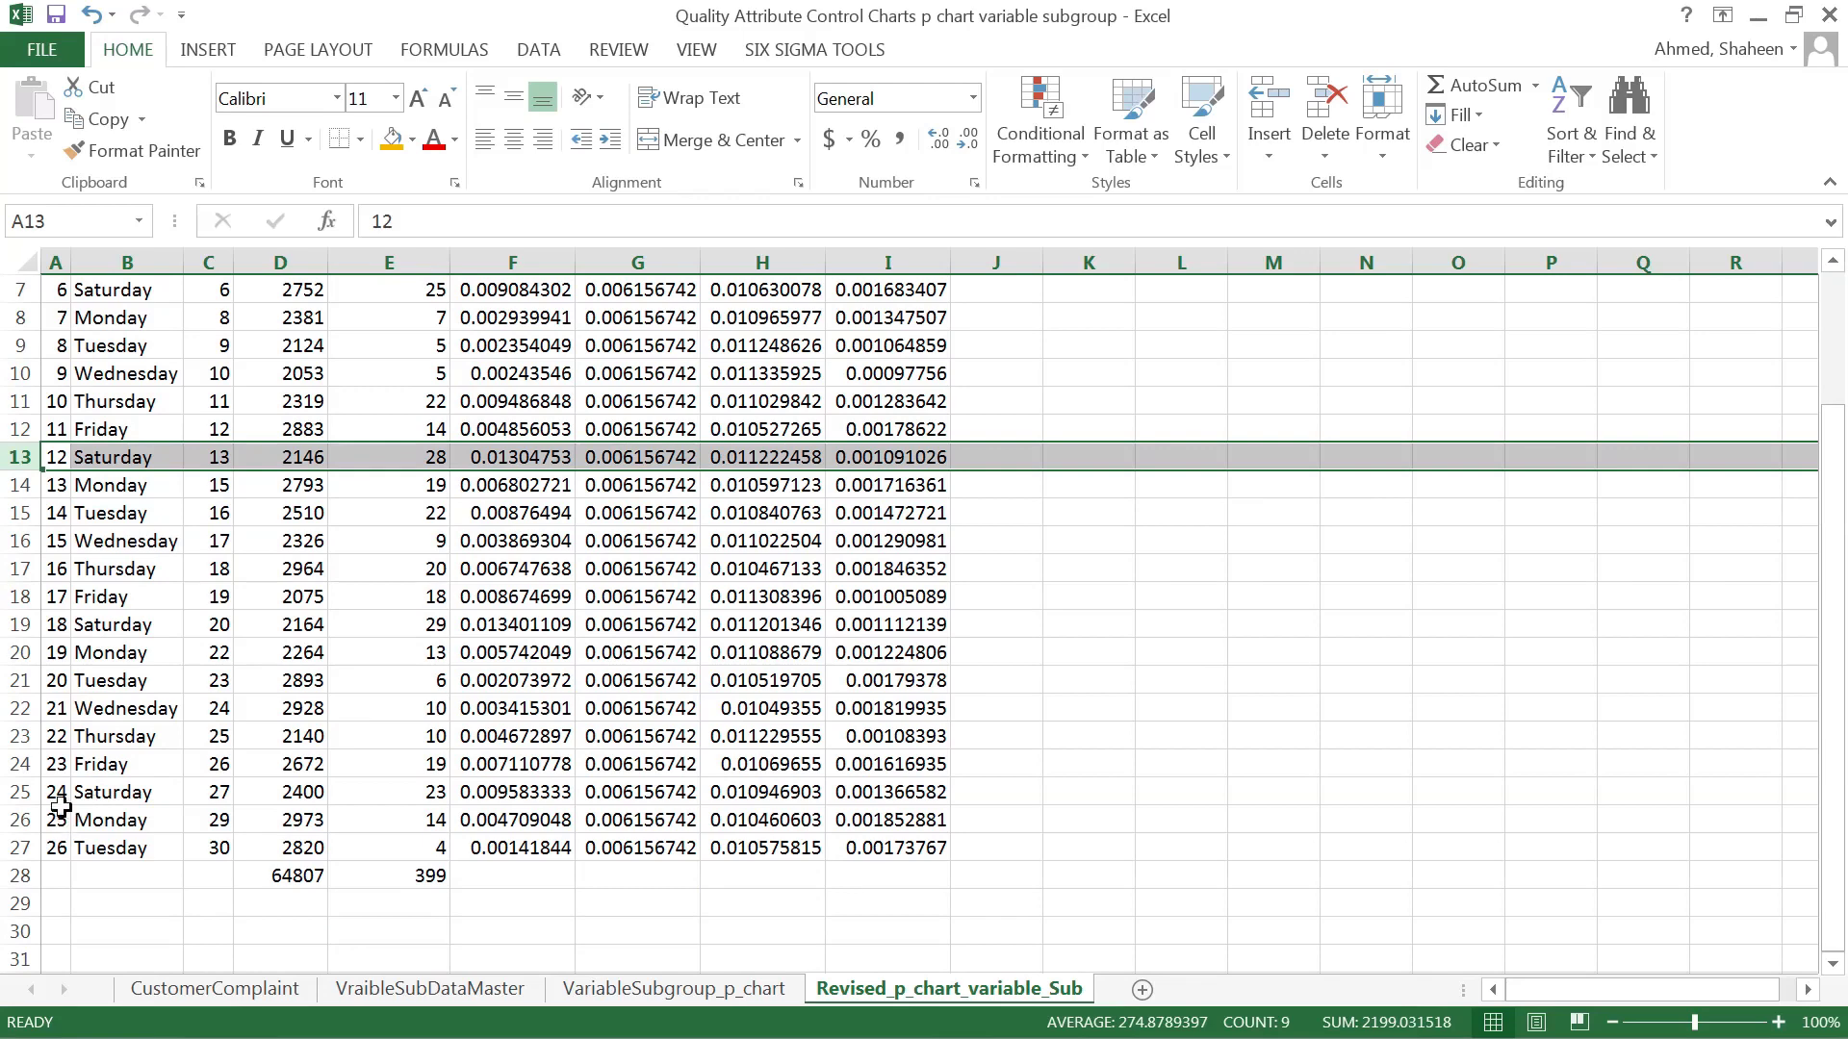
shift+click(10, 625)
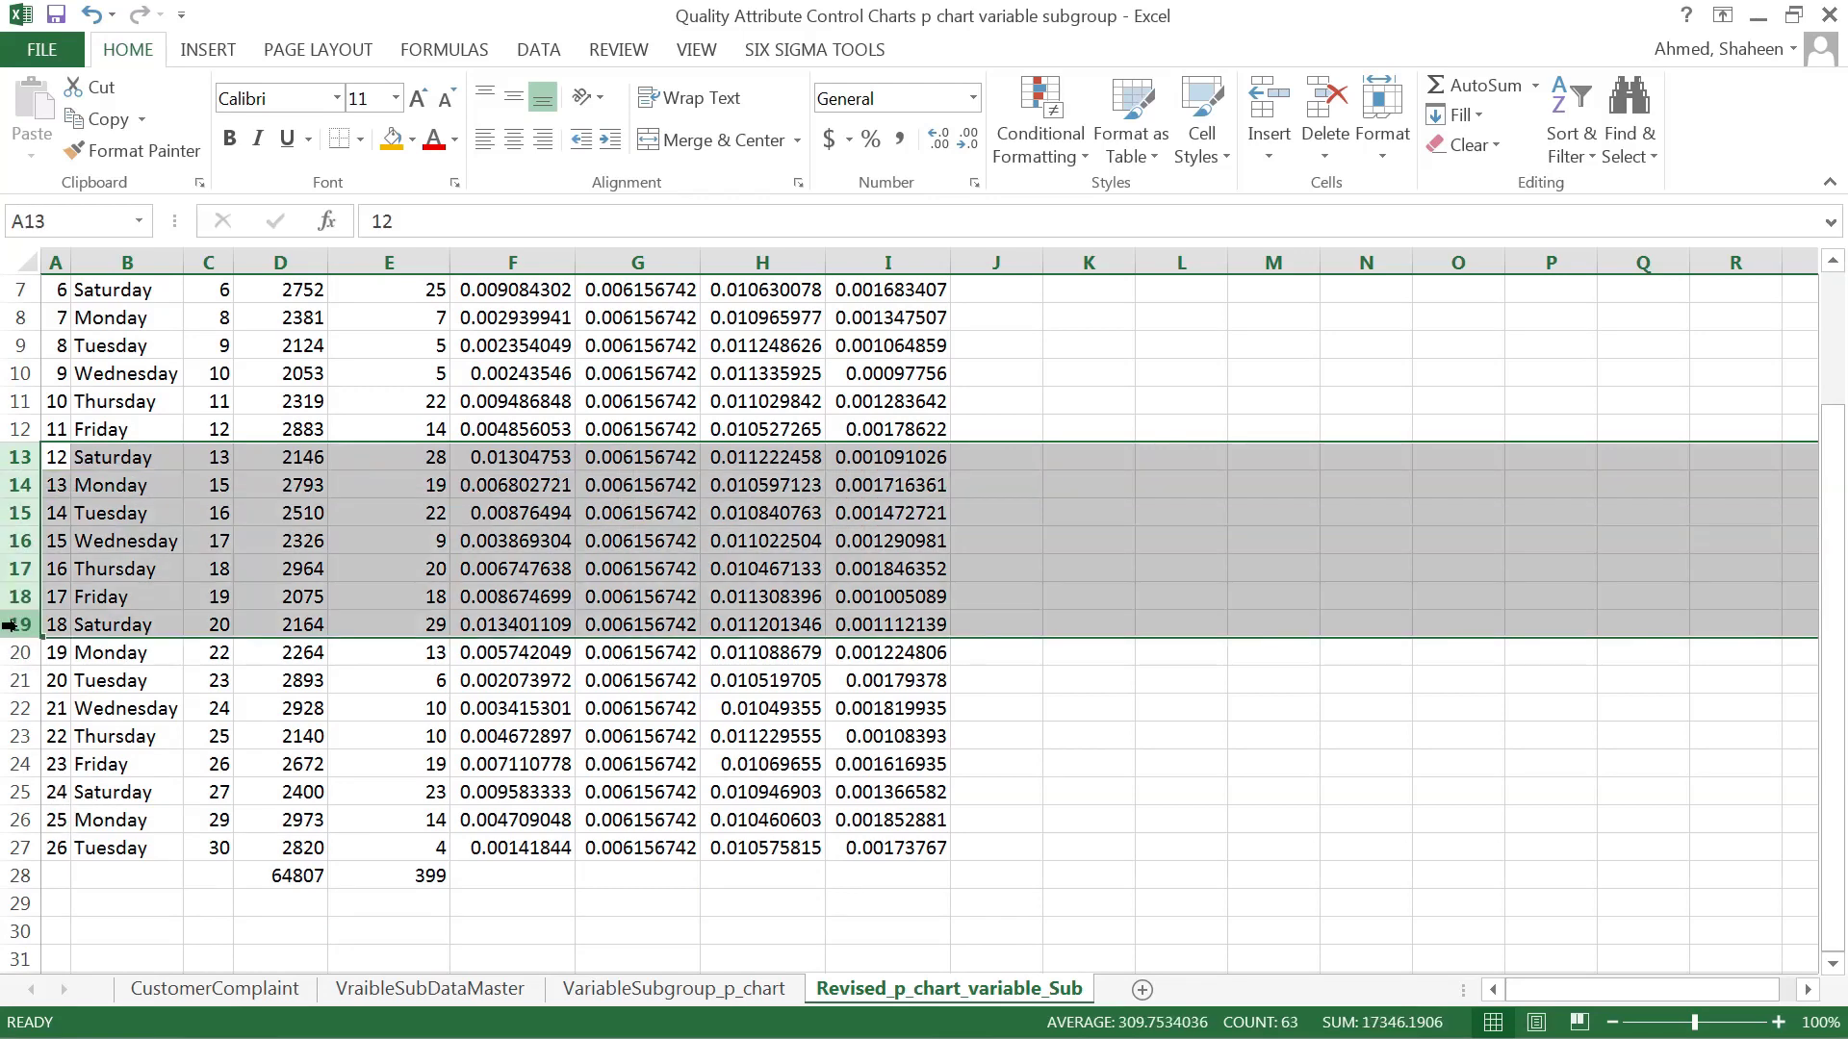
click(9, 626)
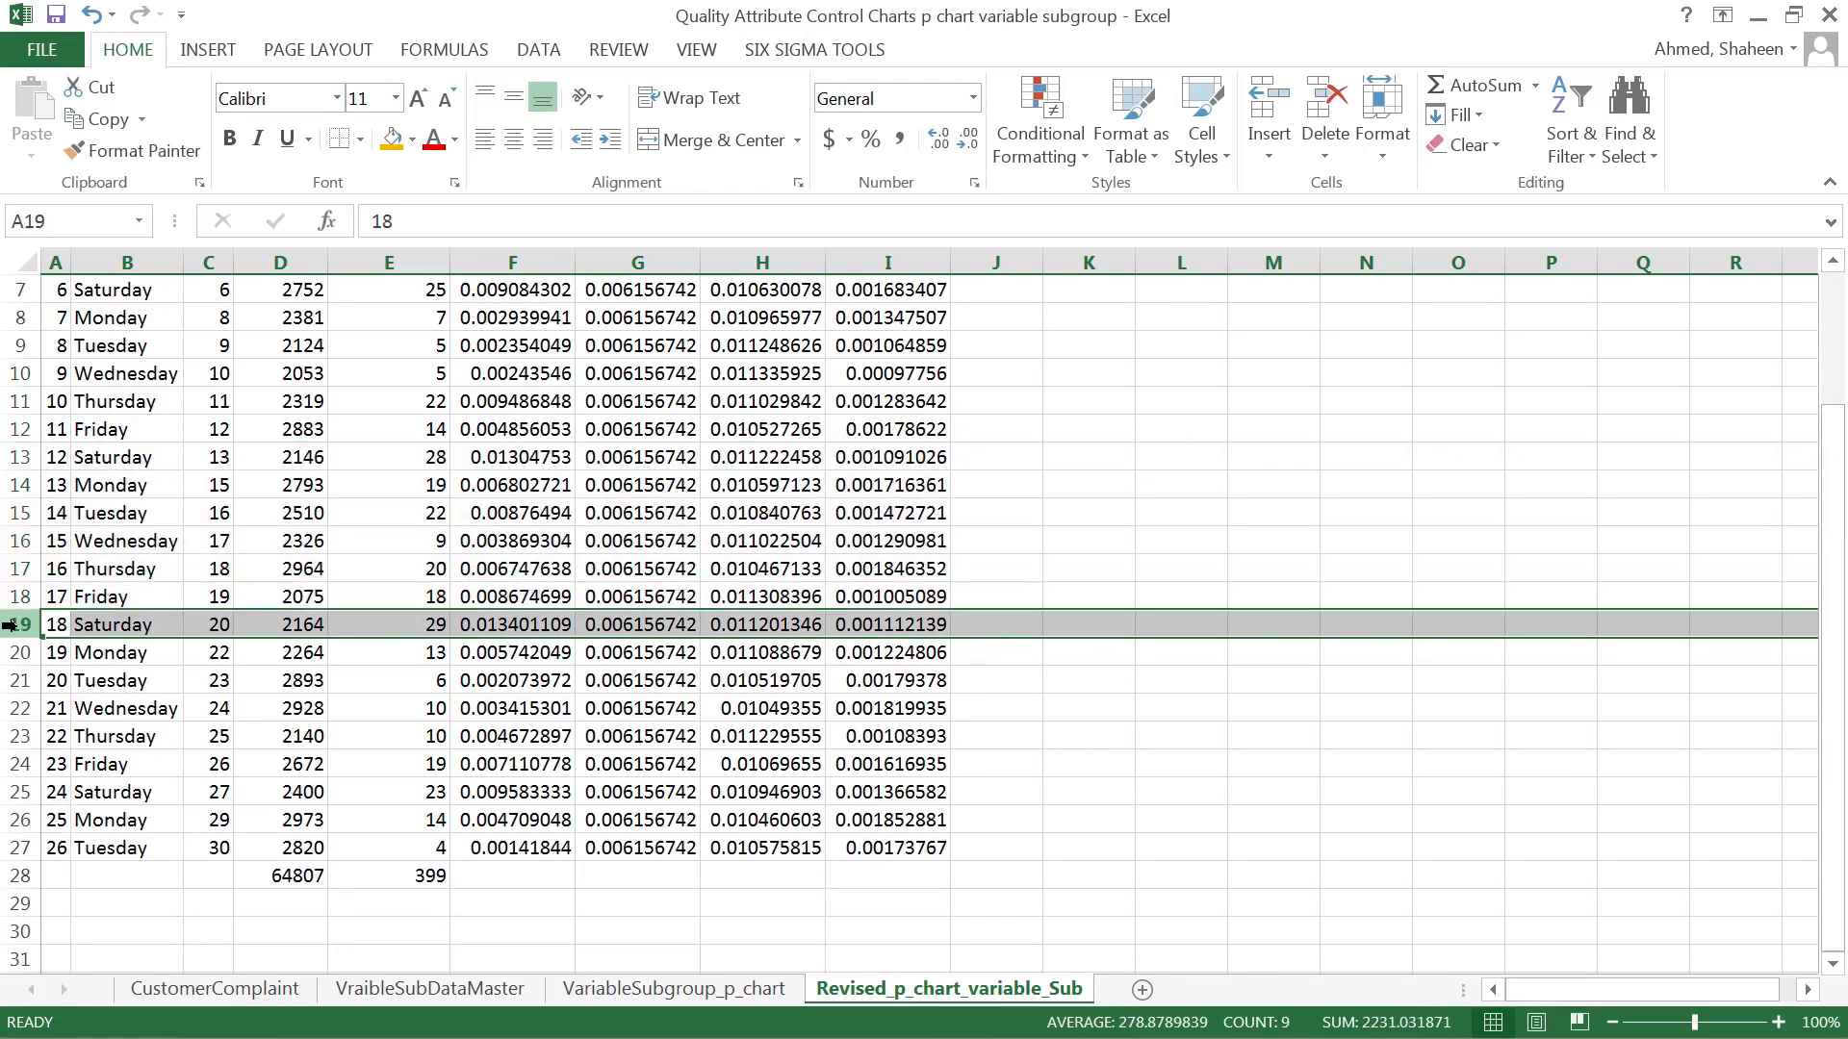
ctrl+click(15, 457)
right_click(14, 457)
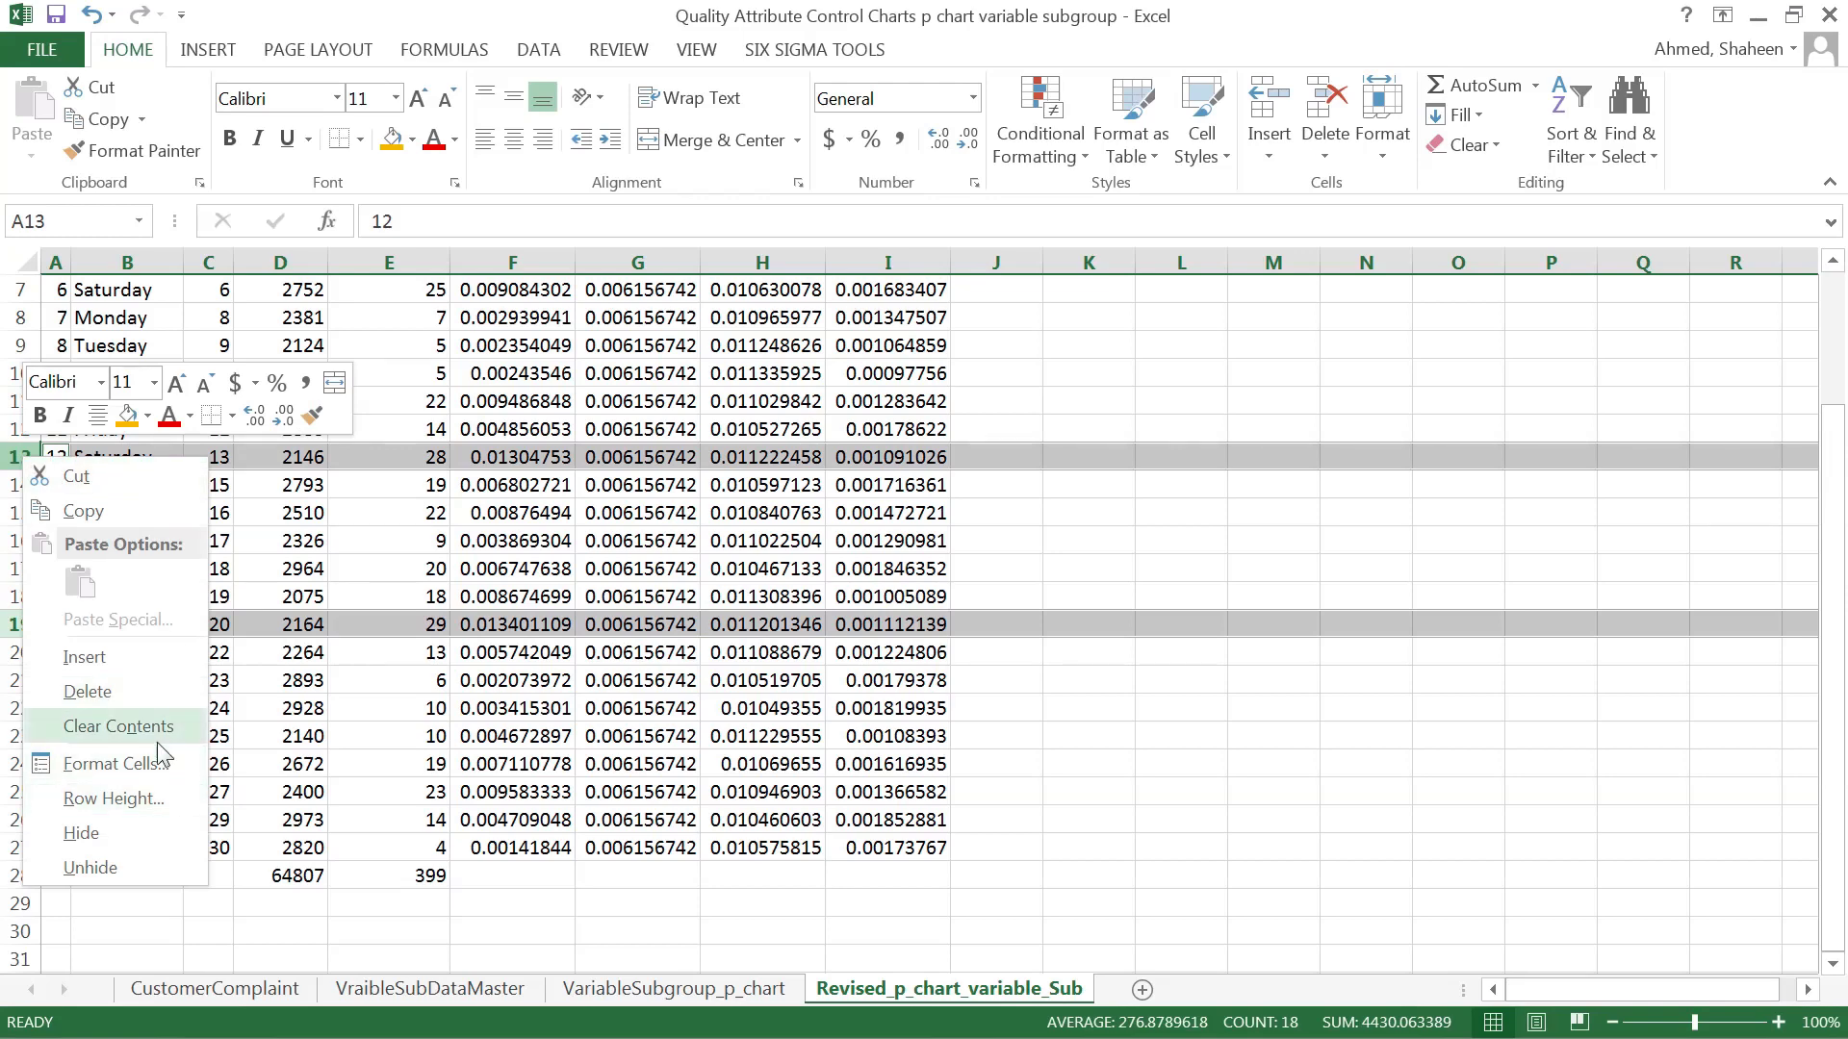
click(133, 691)
click(887, 597)
scroll(666, 789, up, 2)
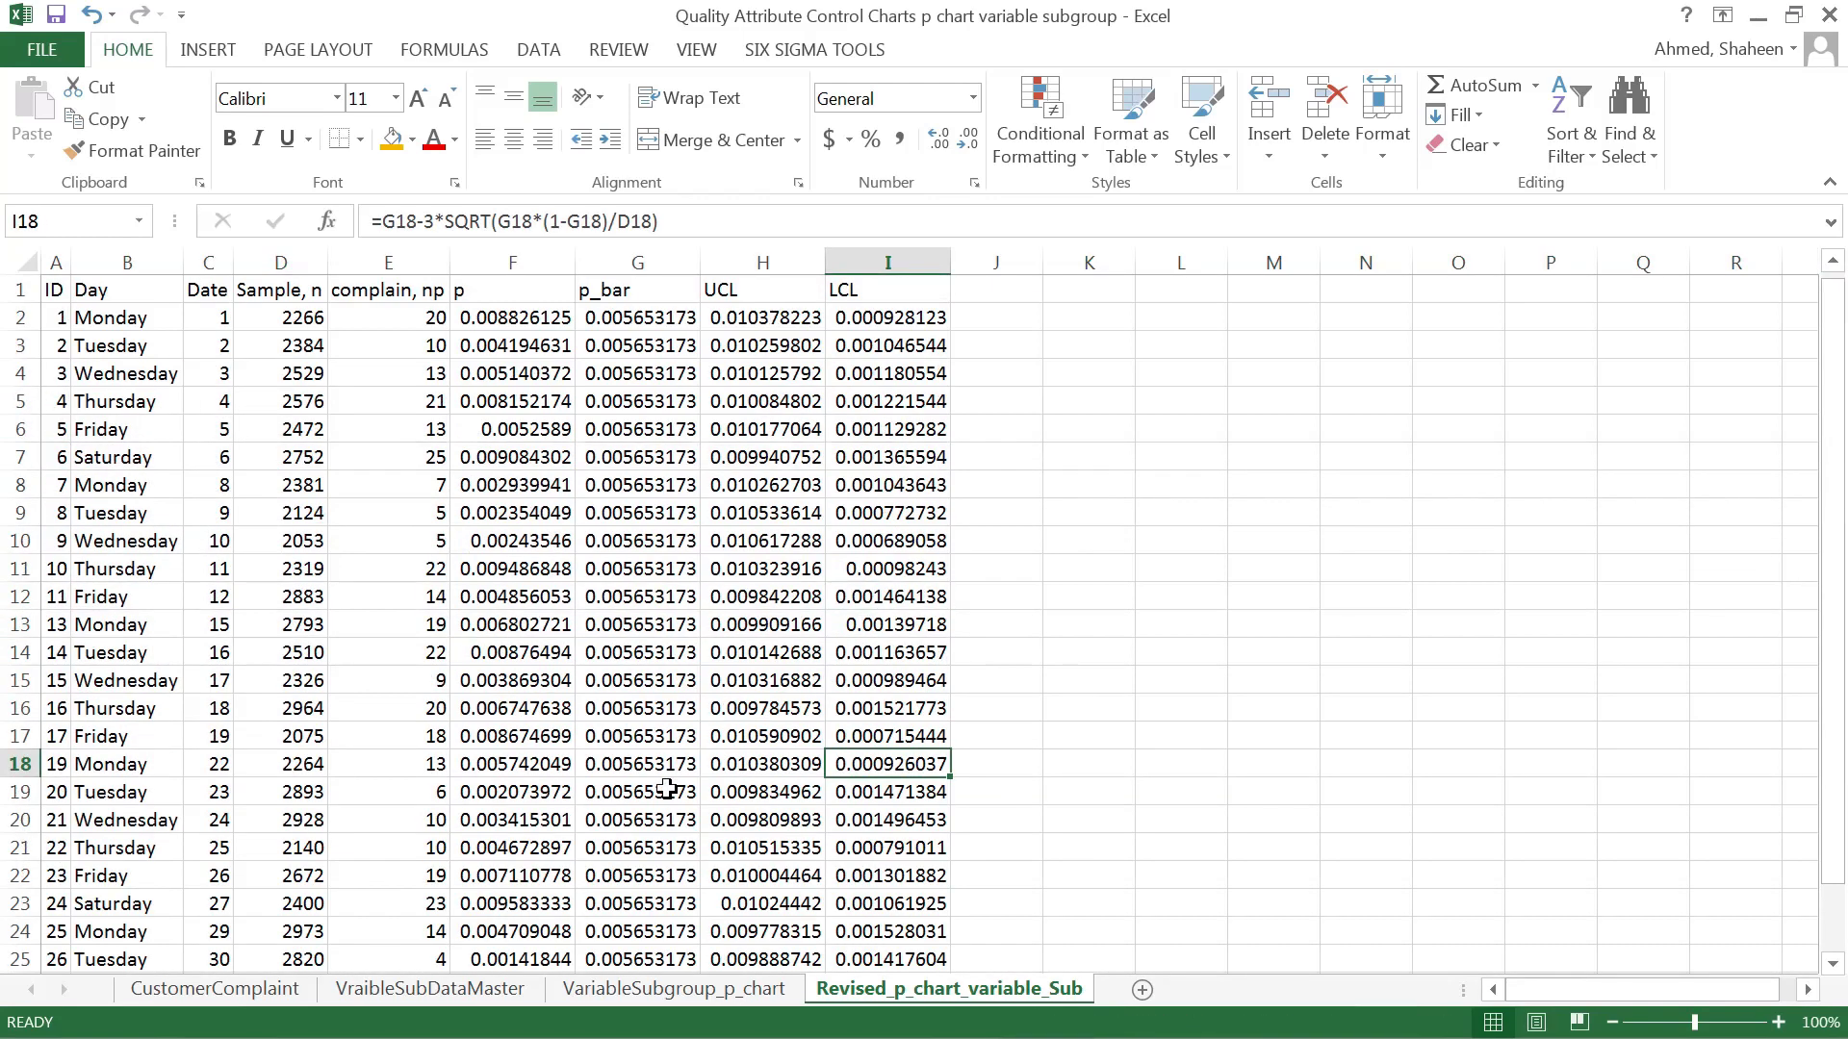
- Insert a line chart with markers from the p, p_bar, UCL and LCL columns (F to I)
scroll(667, 789, down, 3)
scroll(667, 790, up, 3)
scroll(667, 789, down, 1)
scroll(667, 789, up, 1)
drag(512, 262, 895, 262)
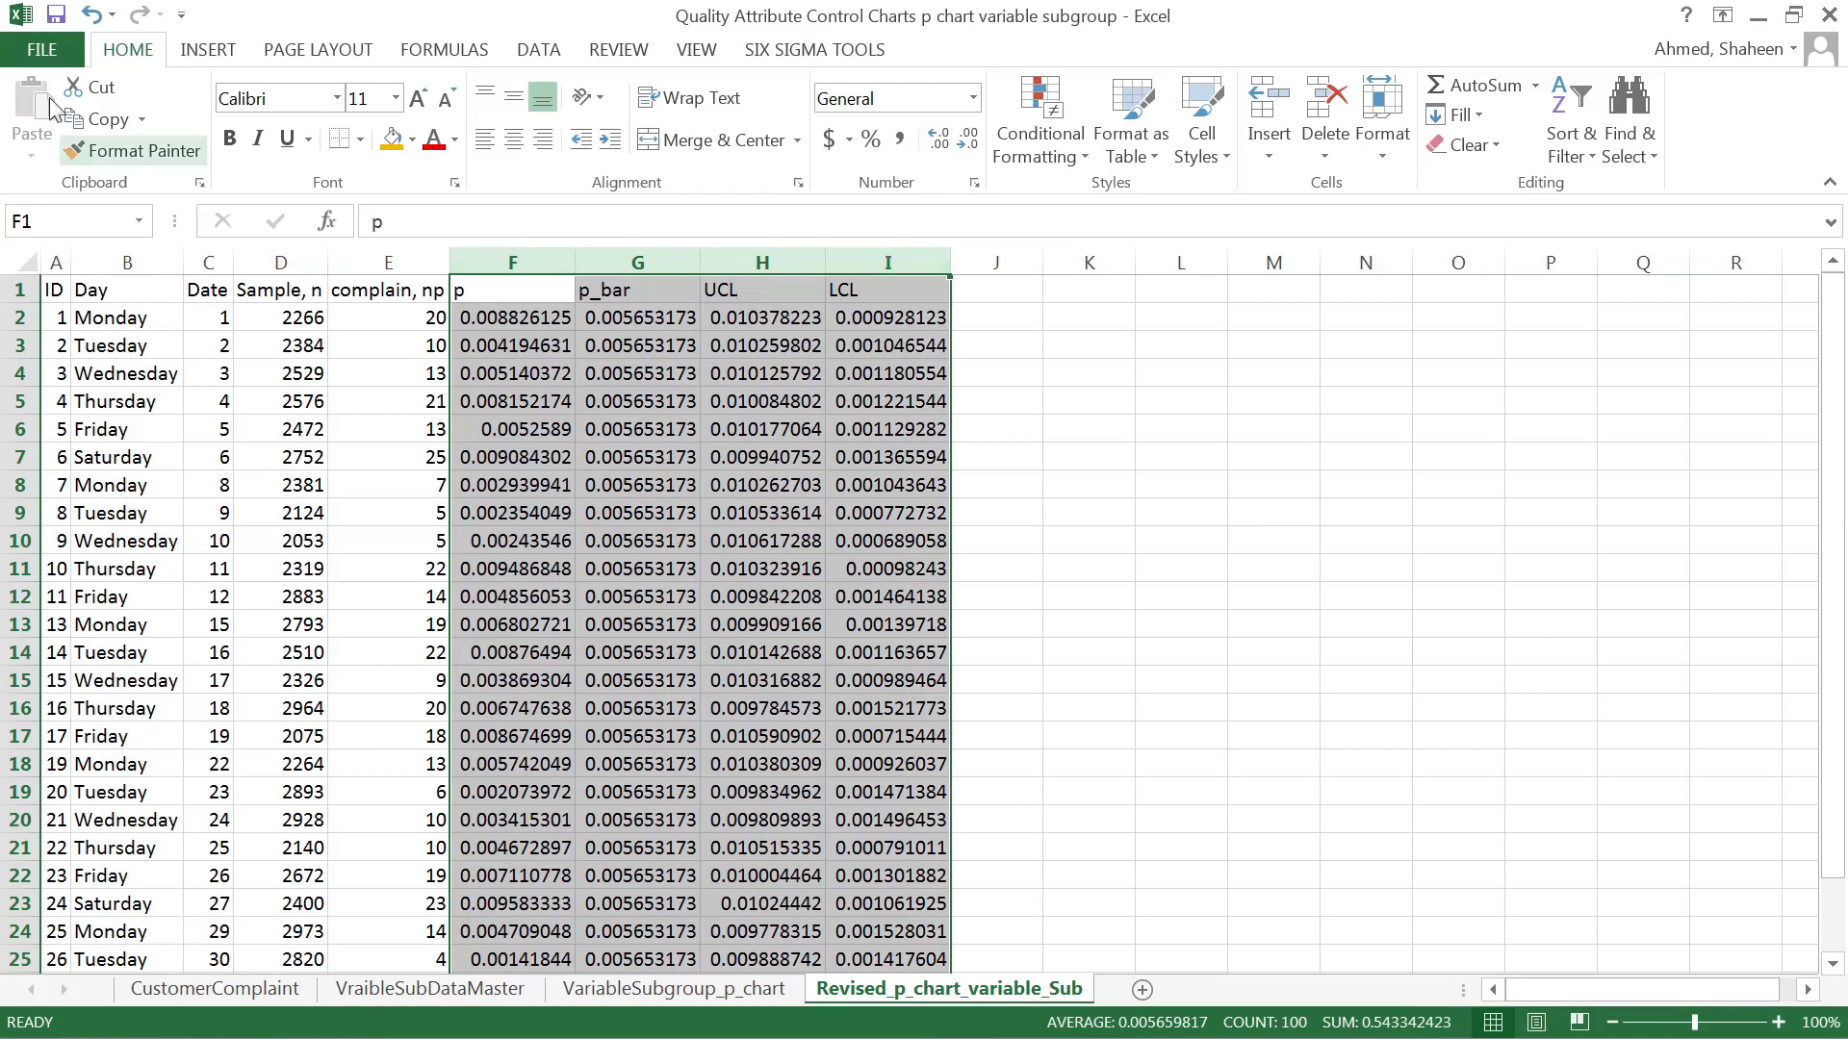
click(208, 49)
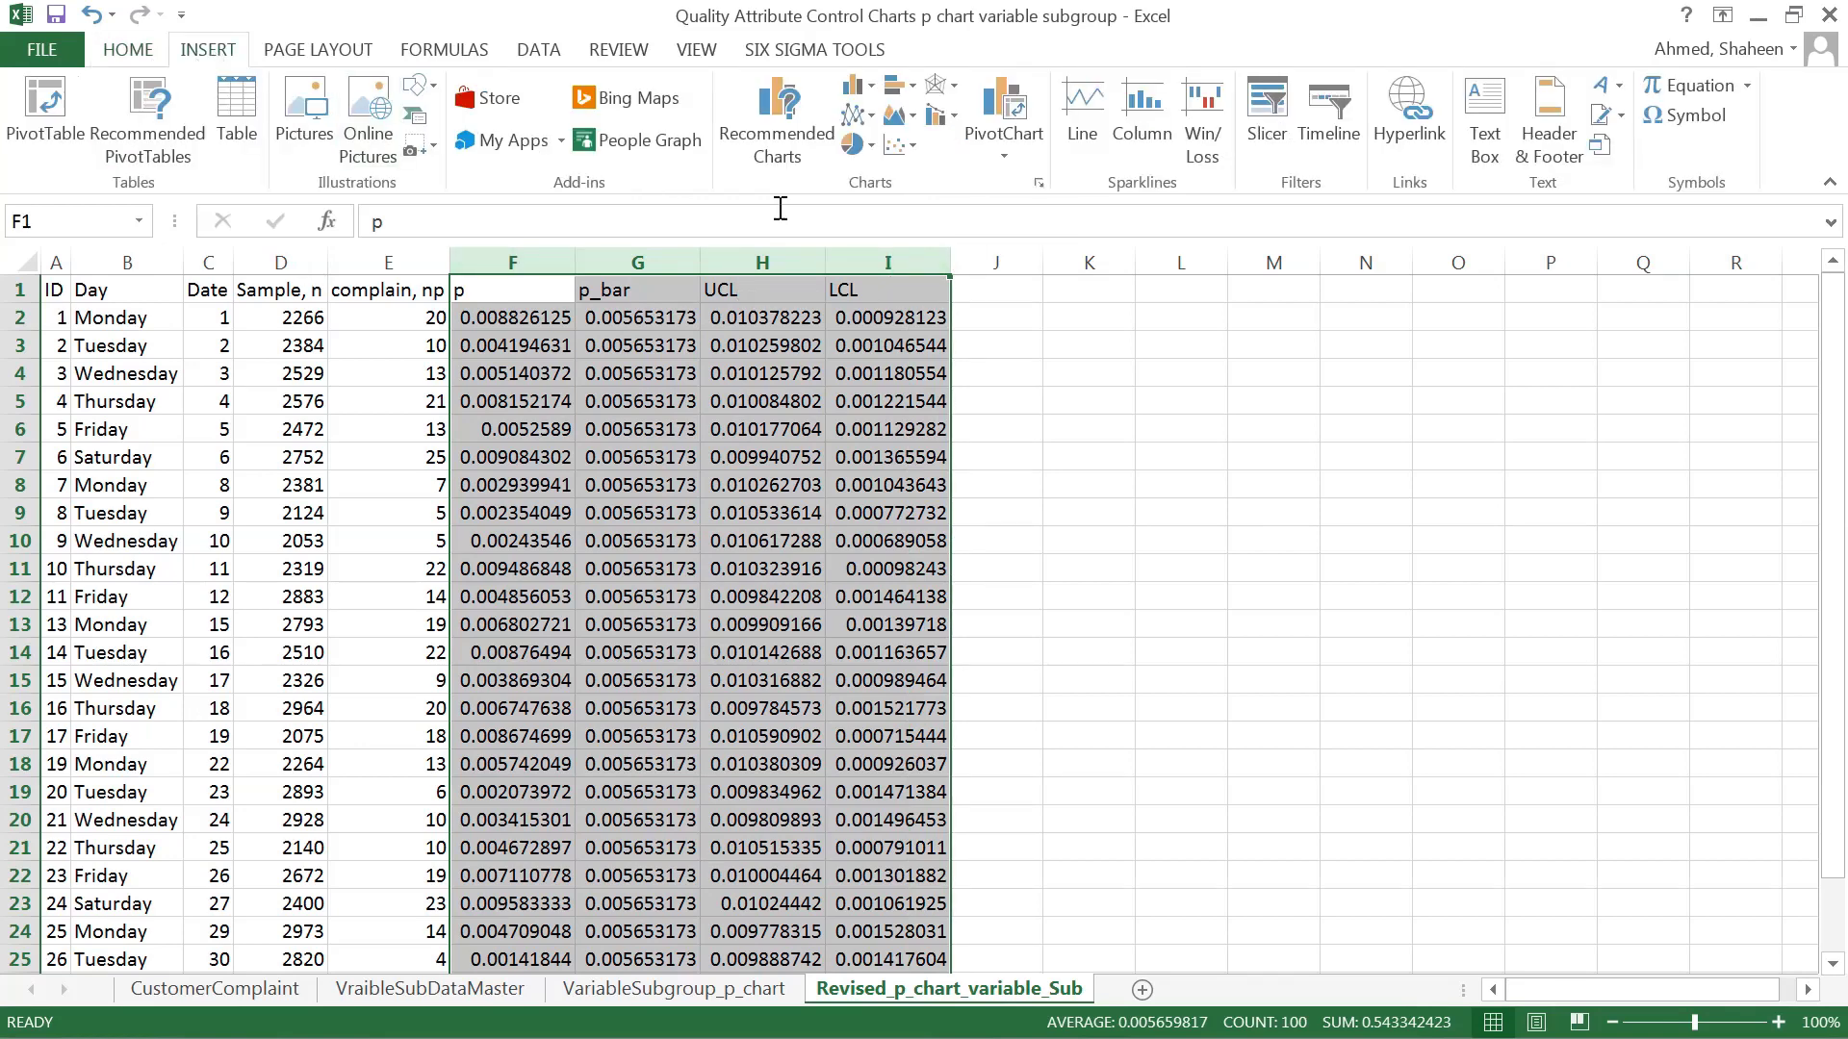
click(876, 126)
click(956, 278)
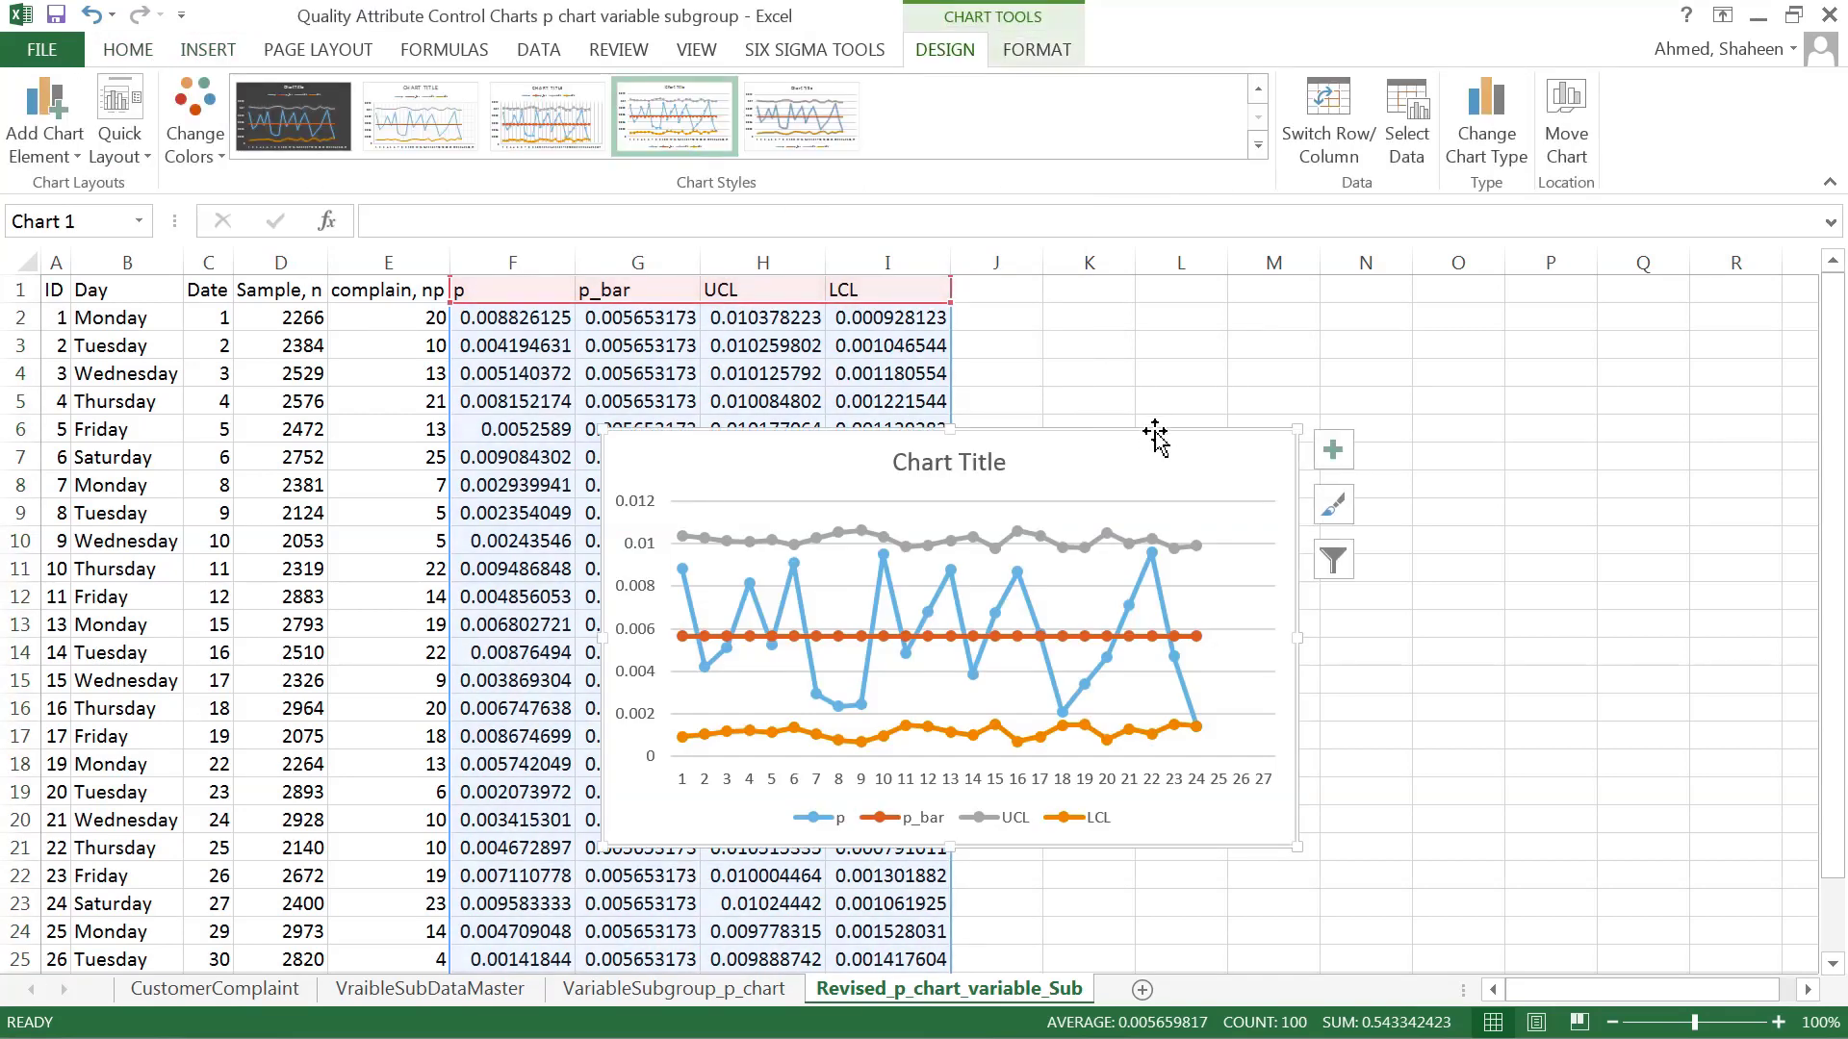
- Enlarge the new chart and position it over the table so that the whole chart fits in view
drag(1159, 429, 1565, 326)
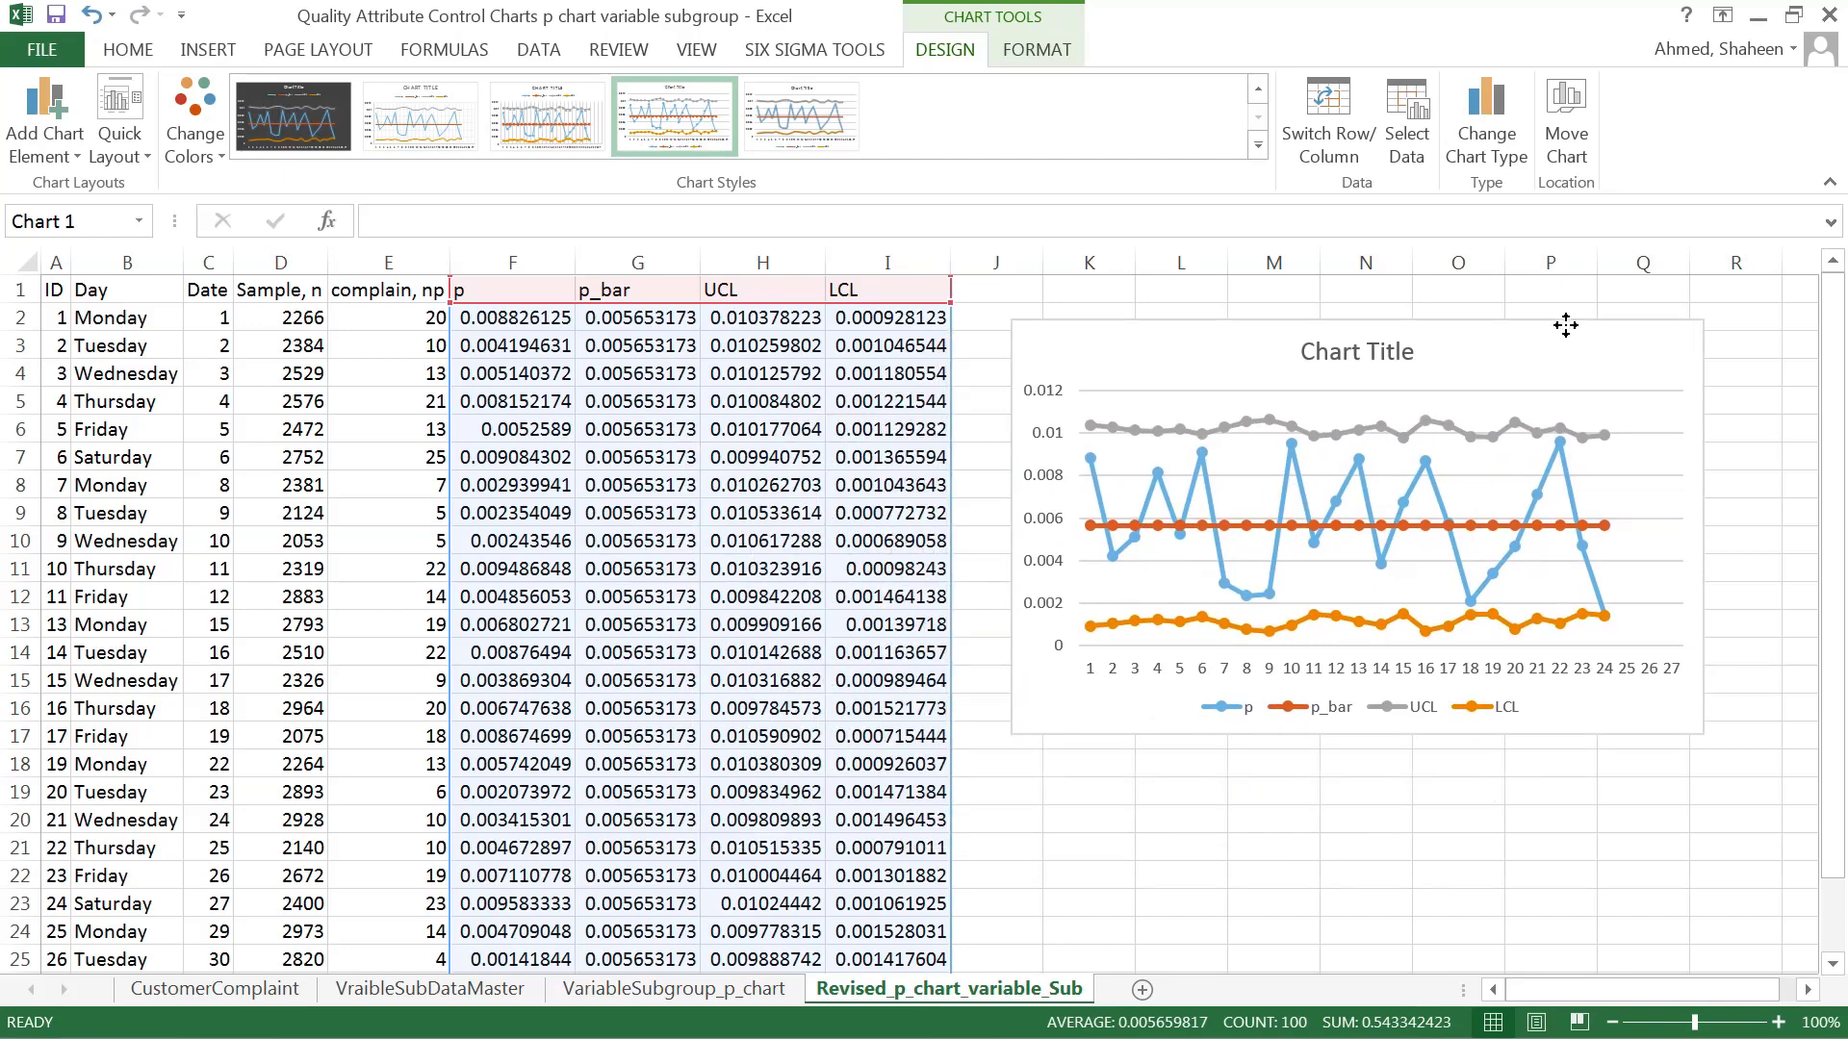
drag(1003, 741, 854, 912)
double_click(1249, 355)
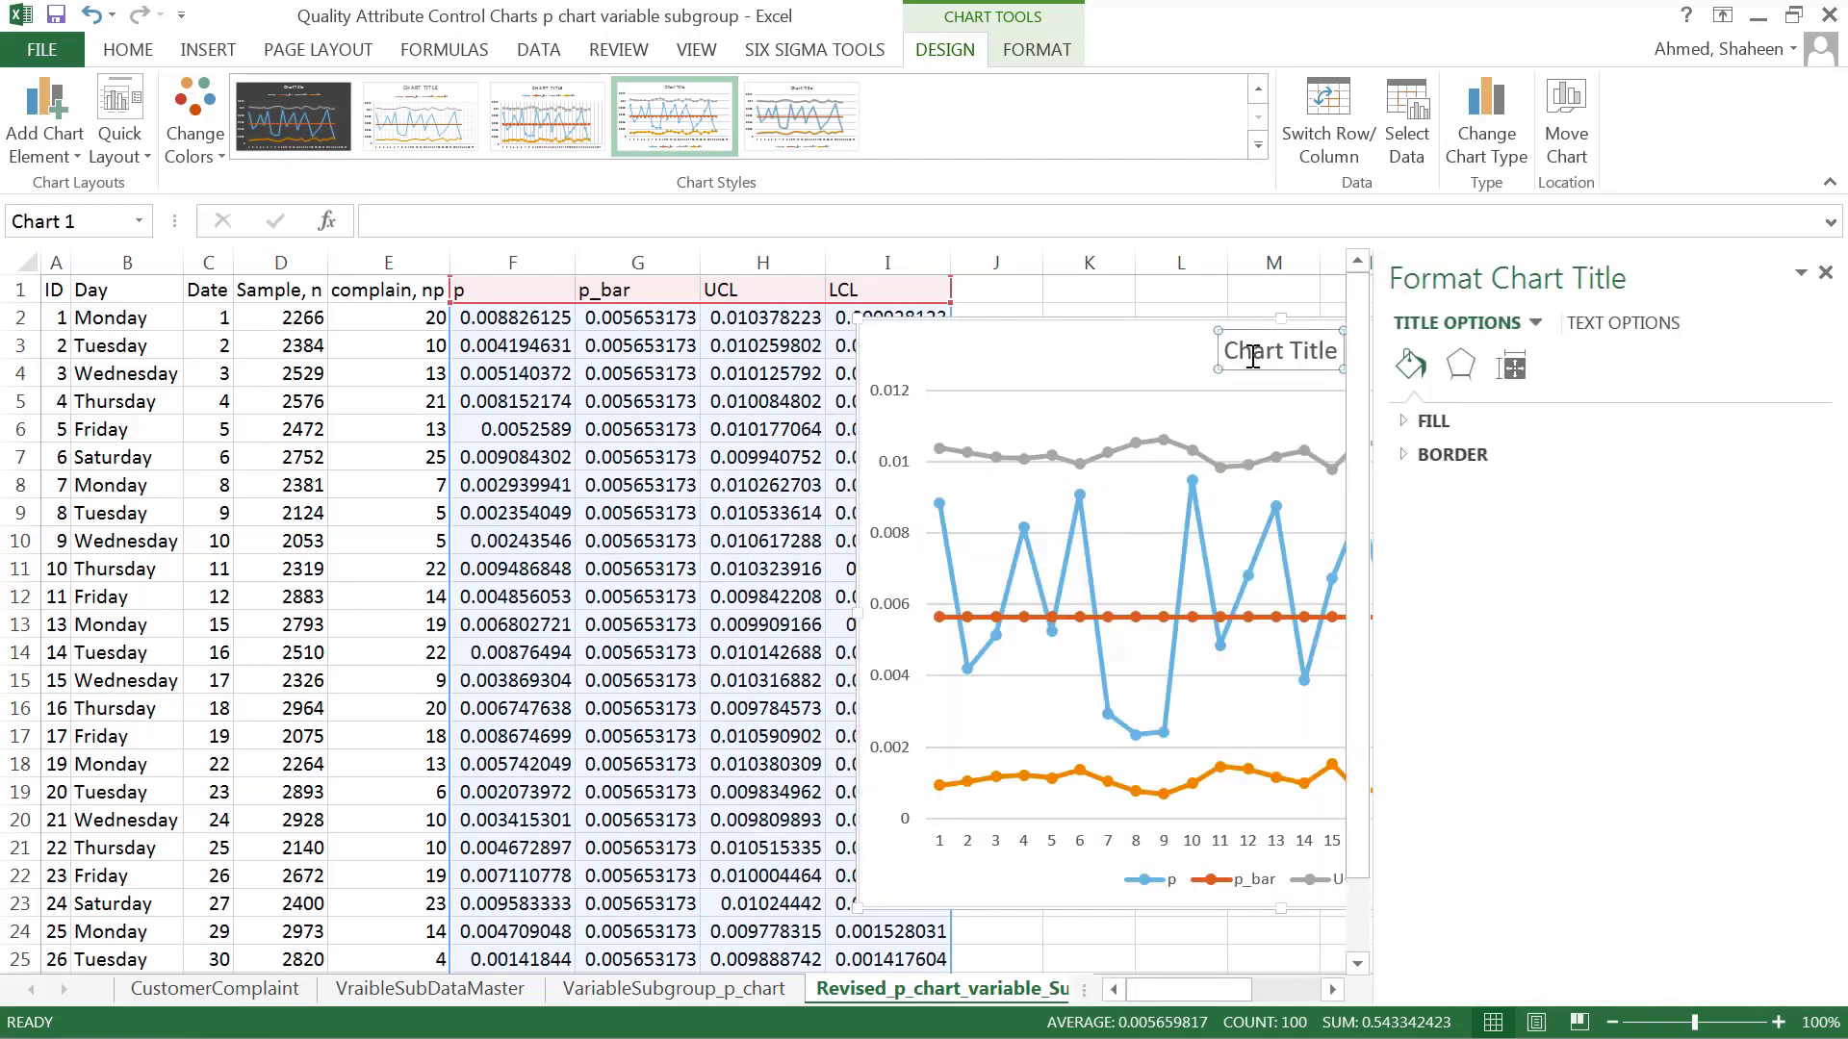
double_click(1249, 355)
drag(1068, 323, 567, 320)
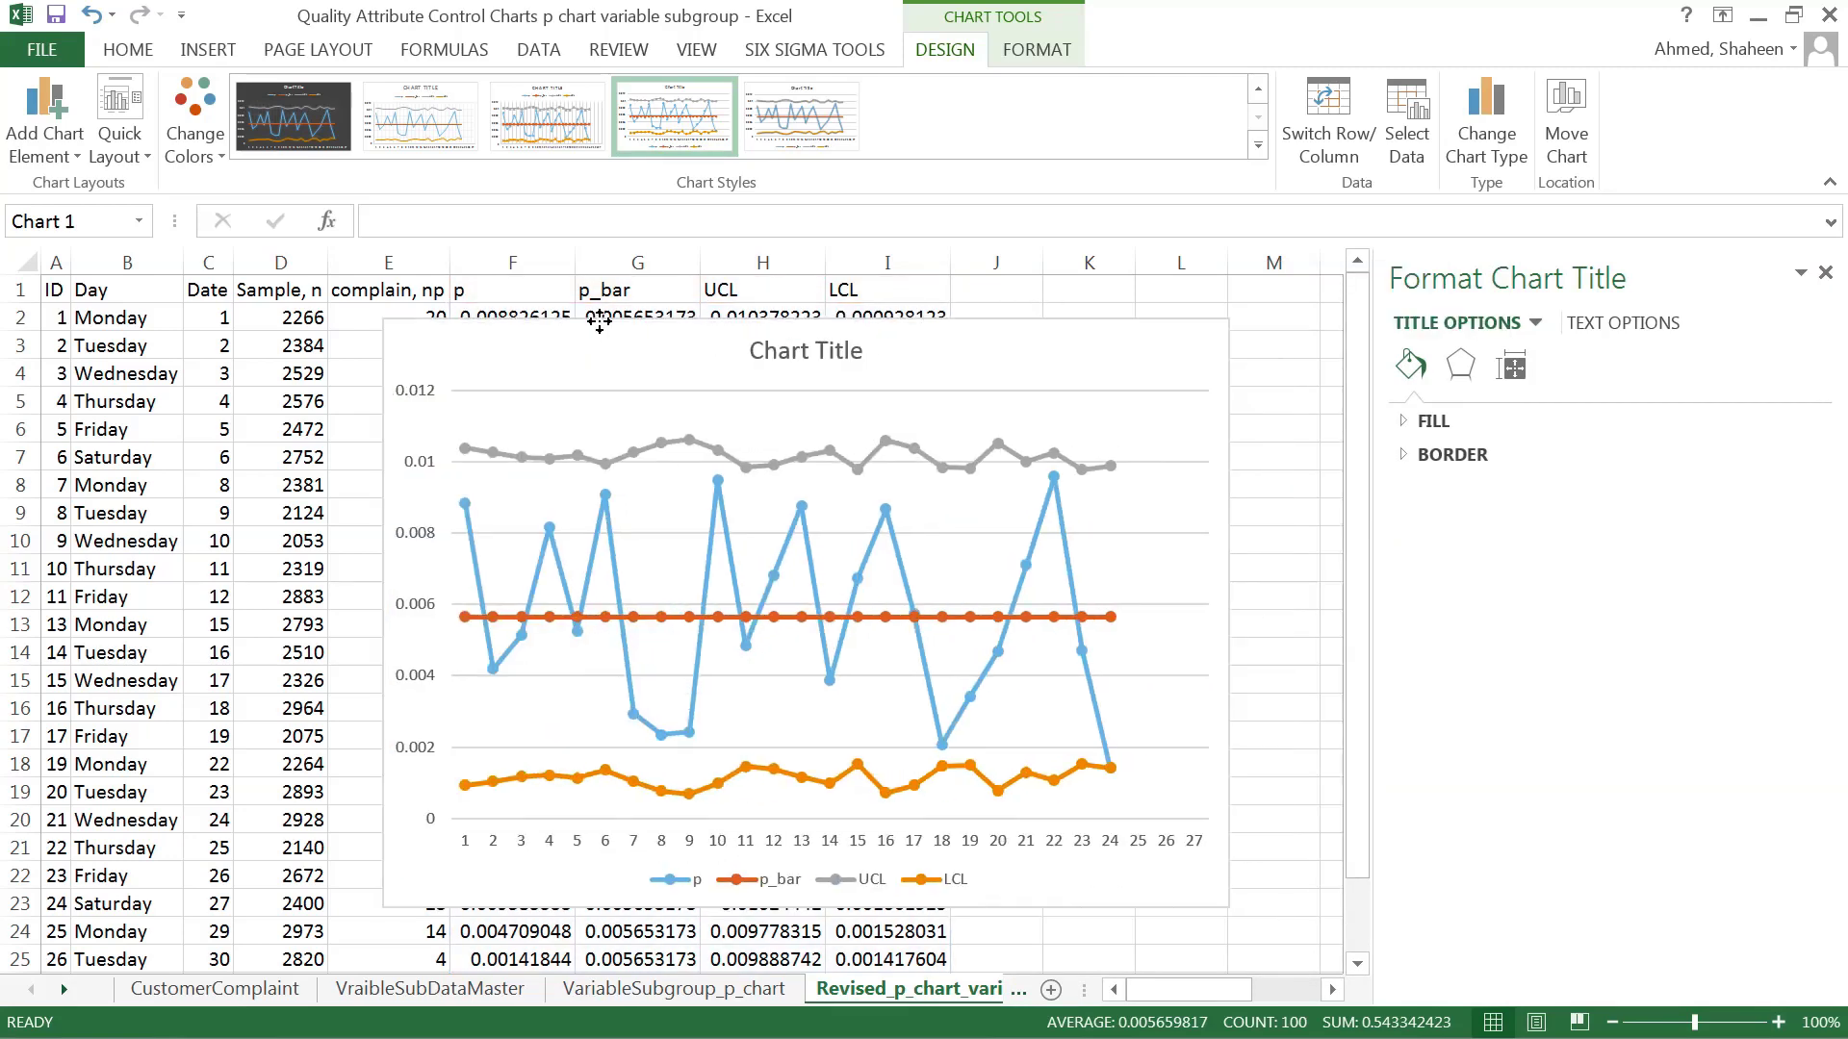
- Replace the chart title with "revised p_chart for Varaible Subgrop size"
click(789, 341)
triple_click(789, 344)
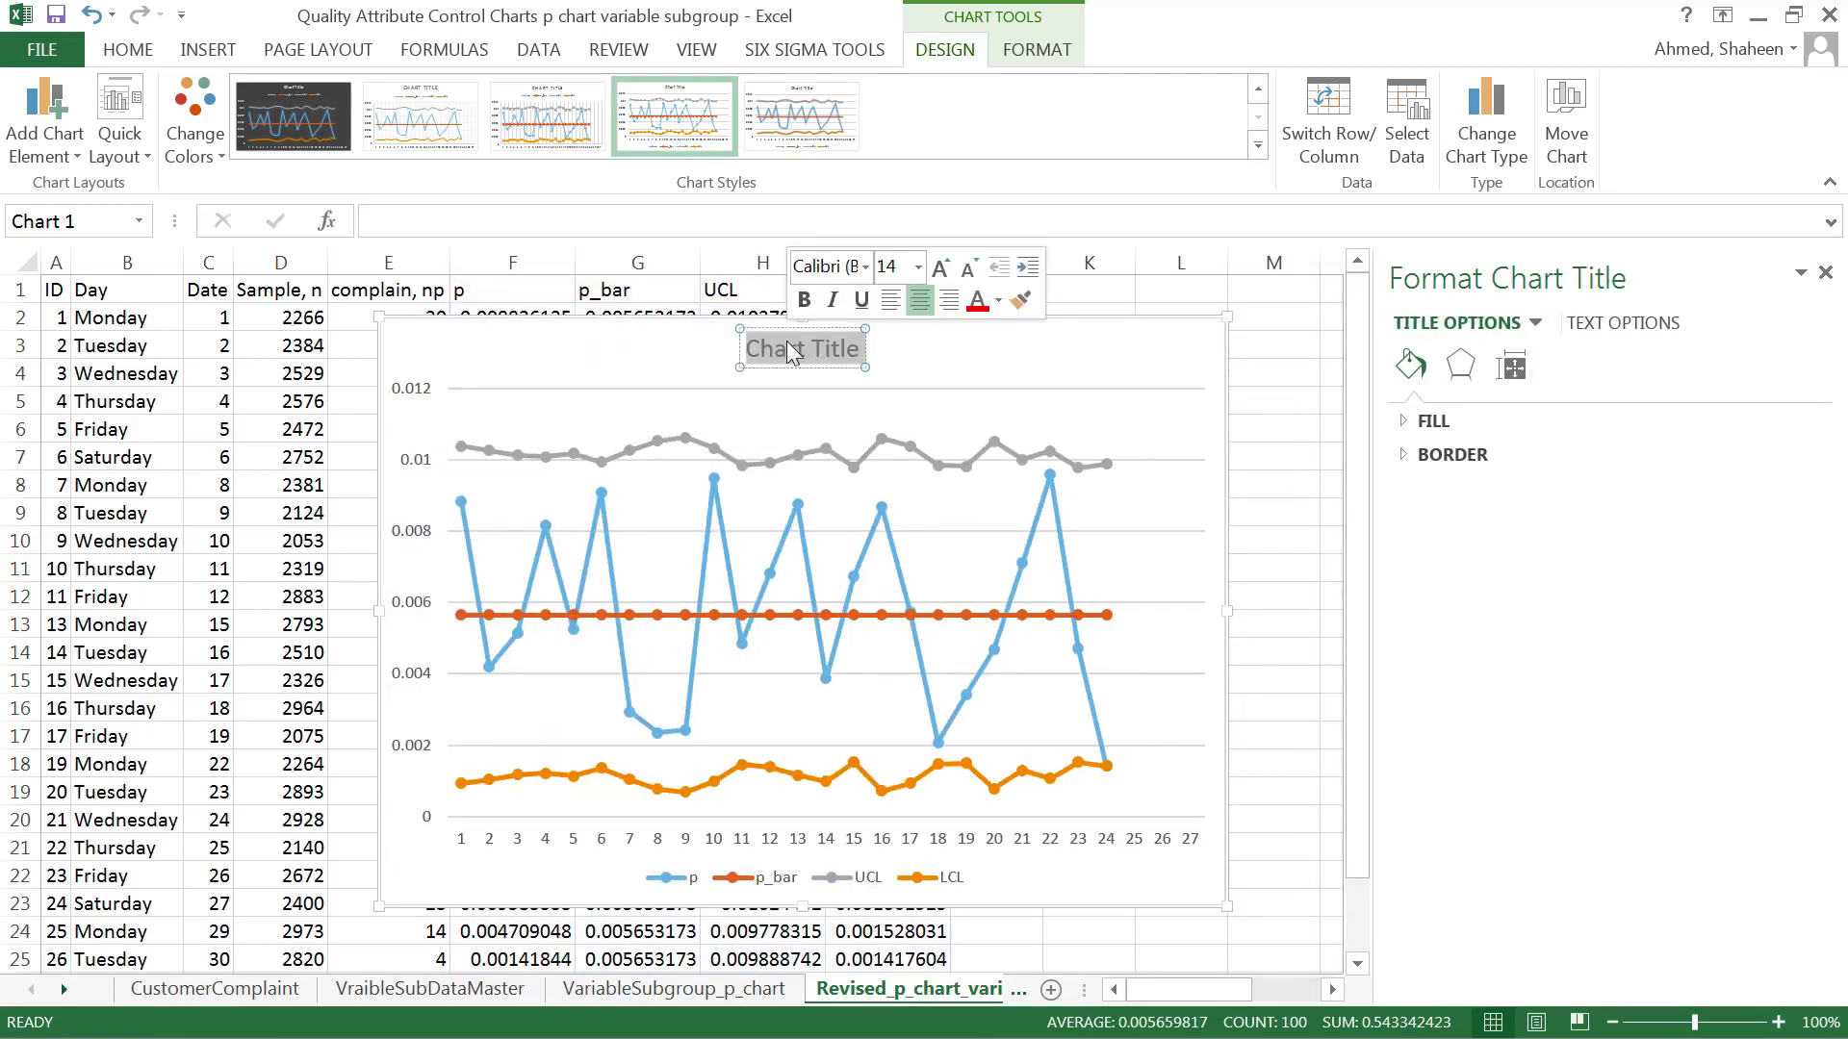
text(revised p_chart for Varaible Subgrop size)
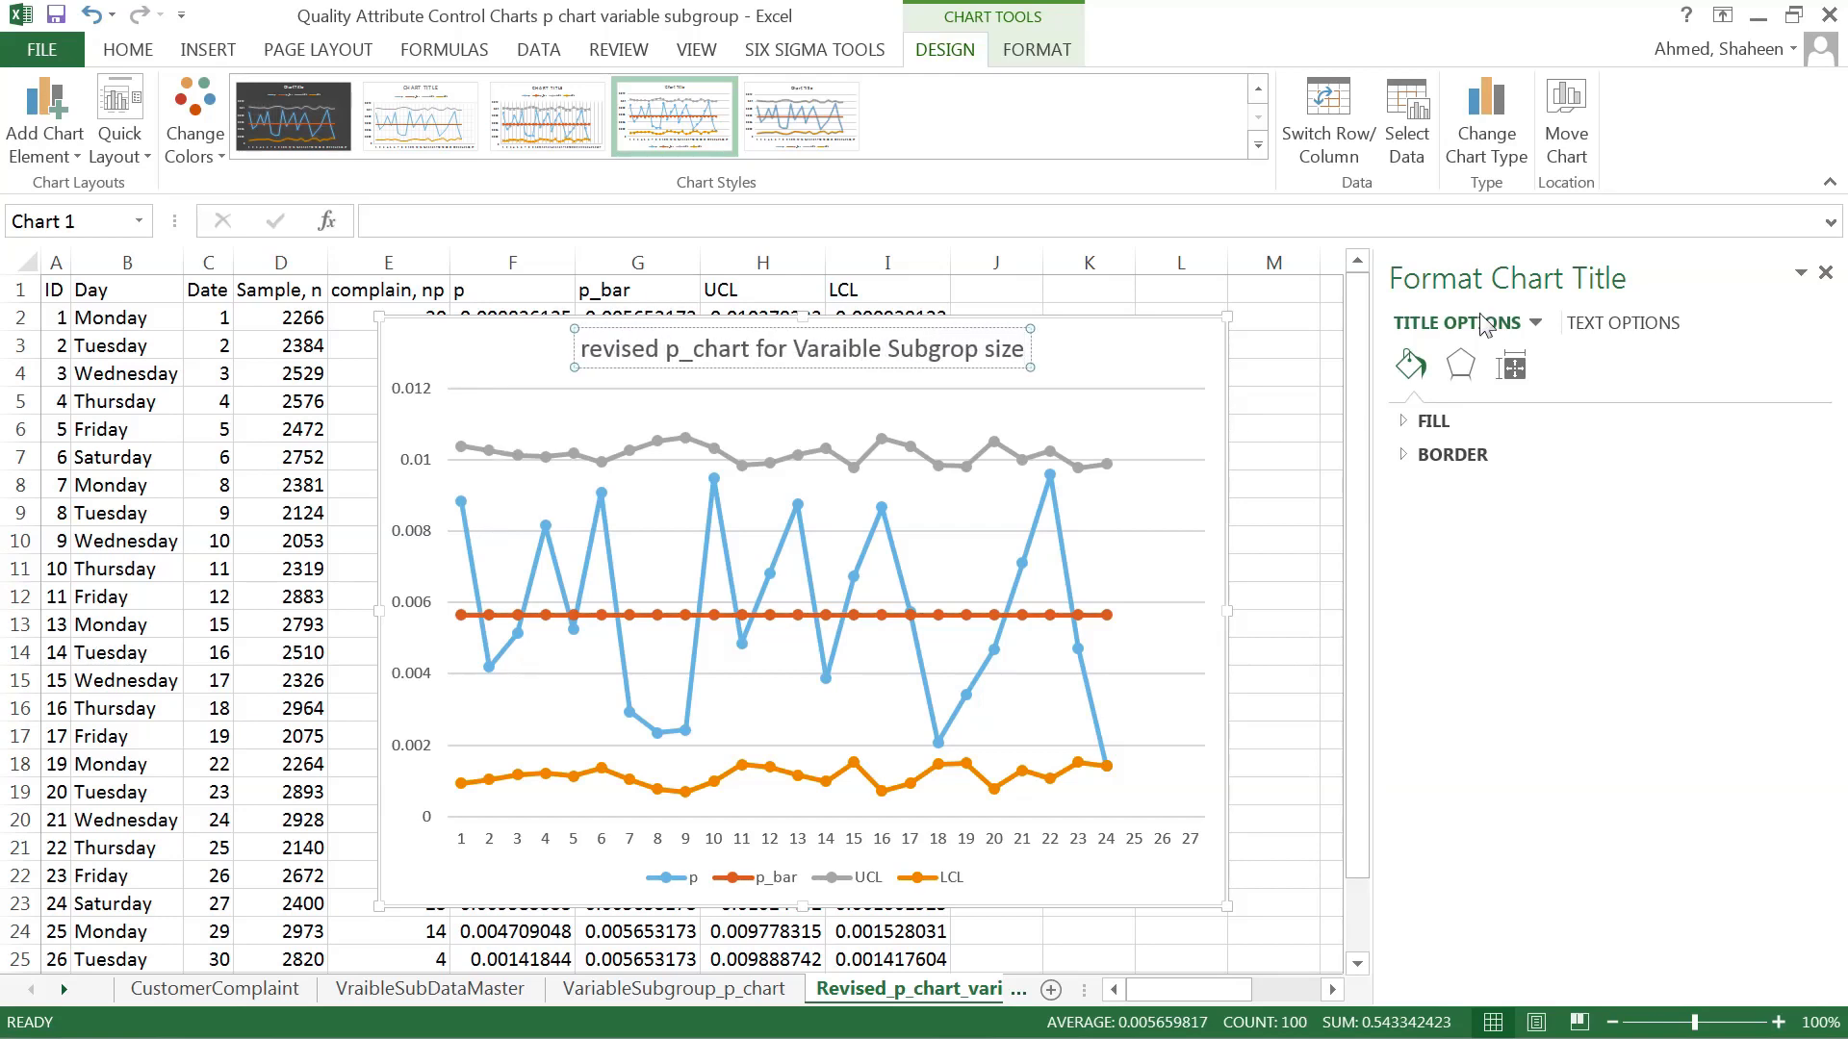
click(1187, 344)
- Add axis titles to the chart and name the vertical axis "Proportion nonconformance"
click(1262, 337)
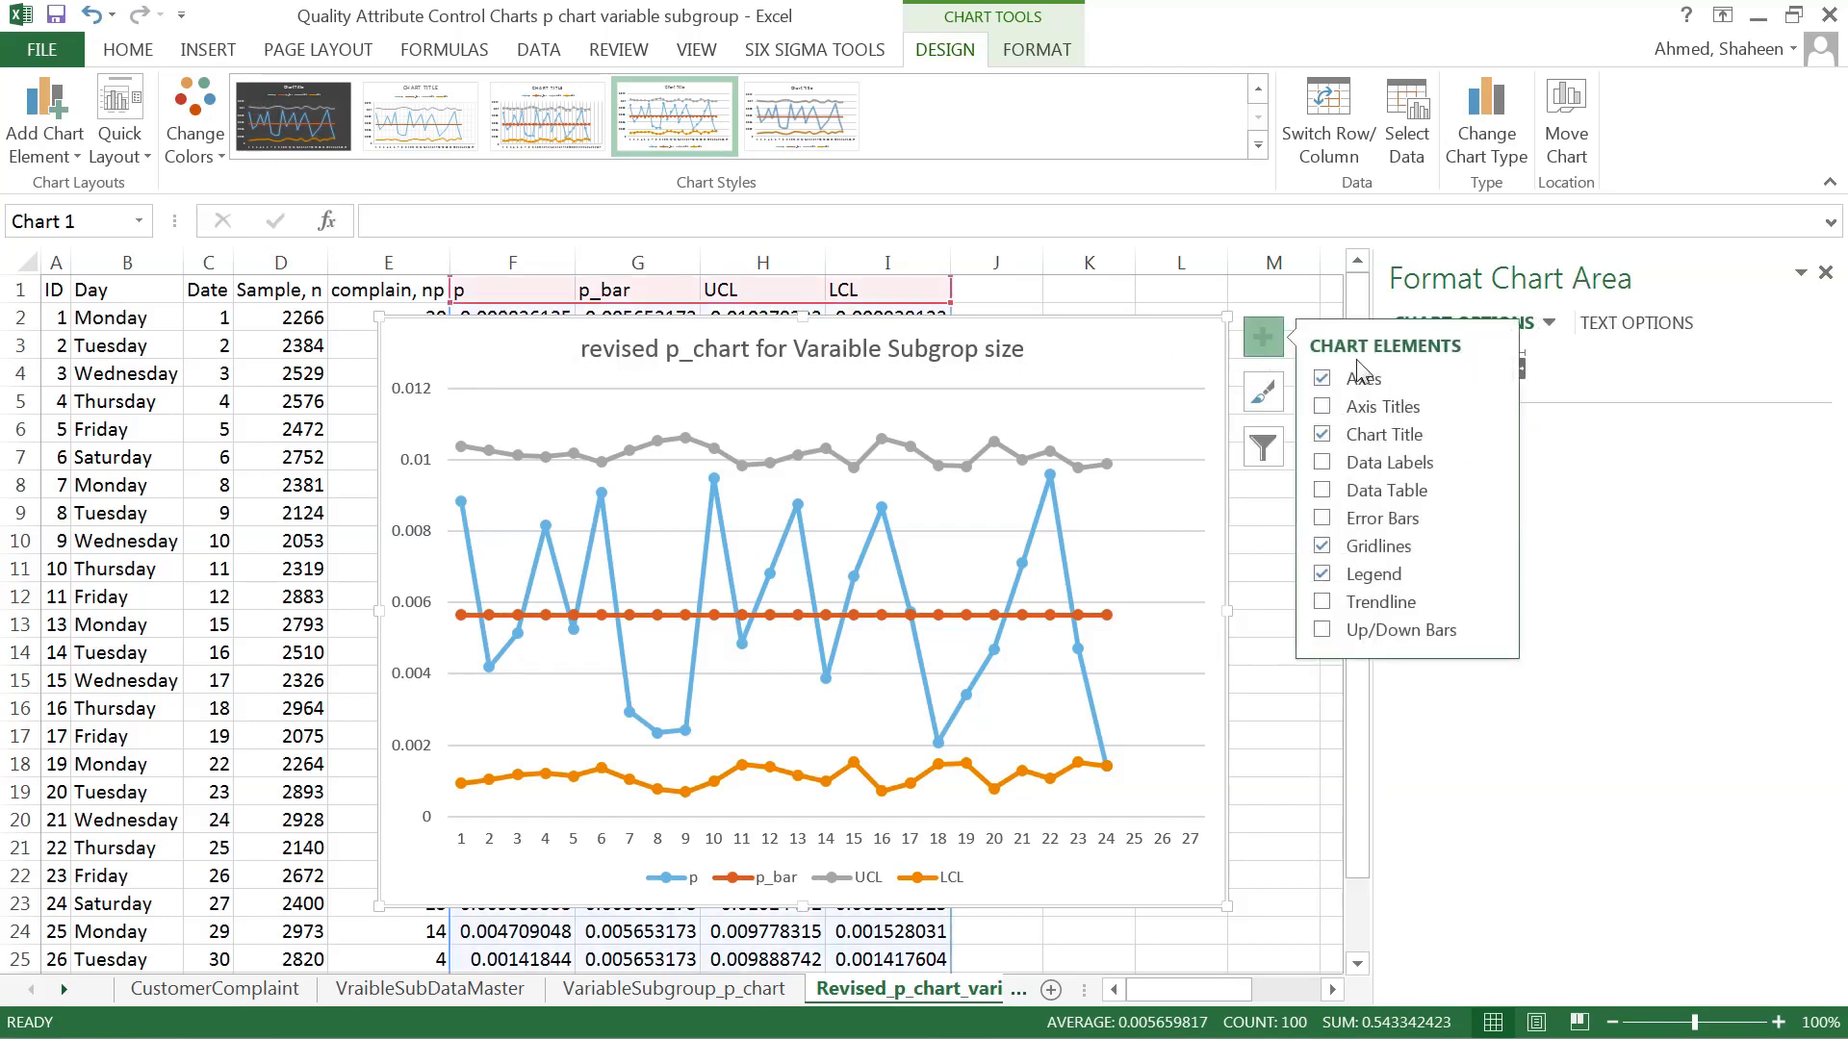
click(1366, 406)
click(421, 556)
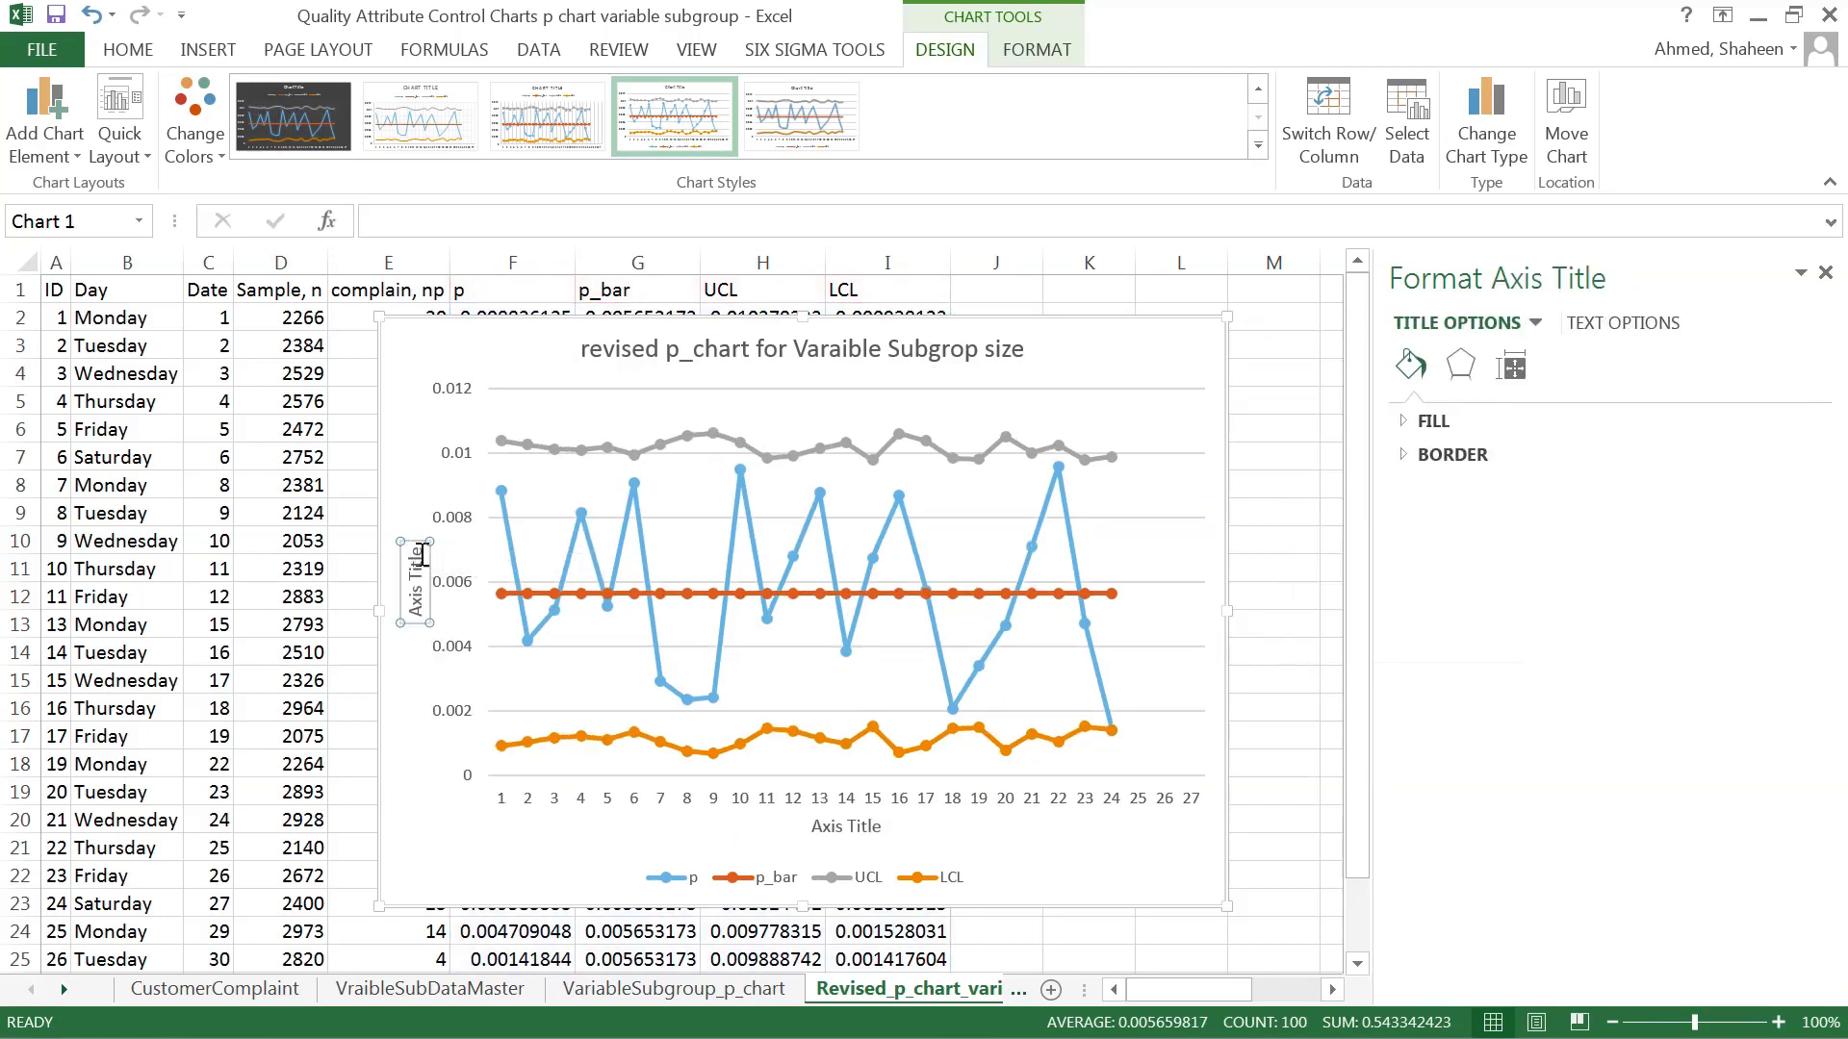
triple_click(421, 557)
text(Proportio)
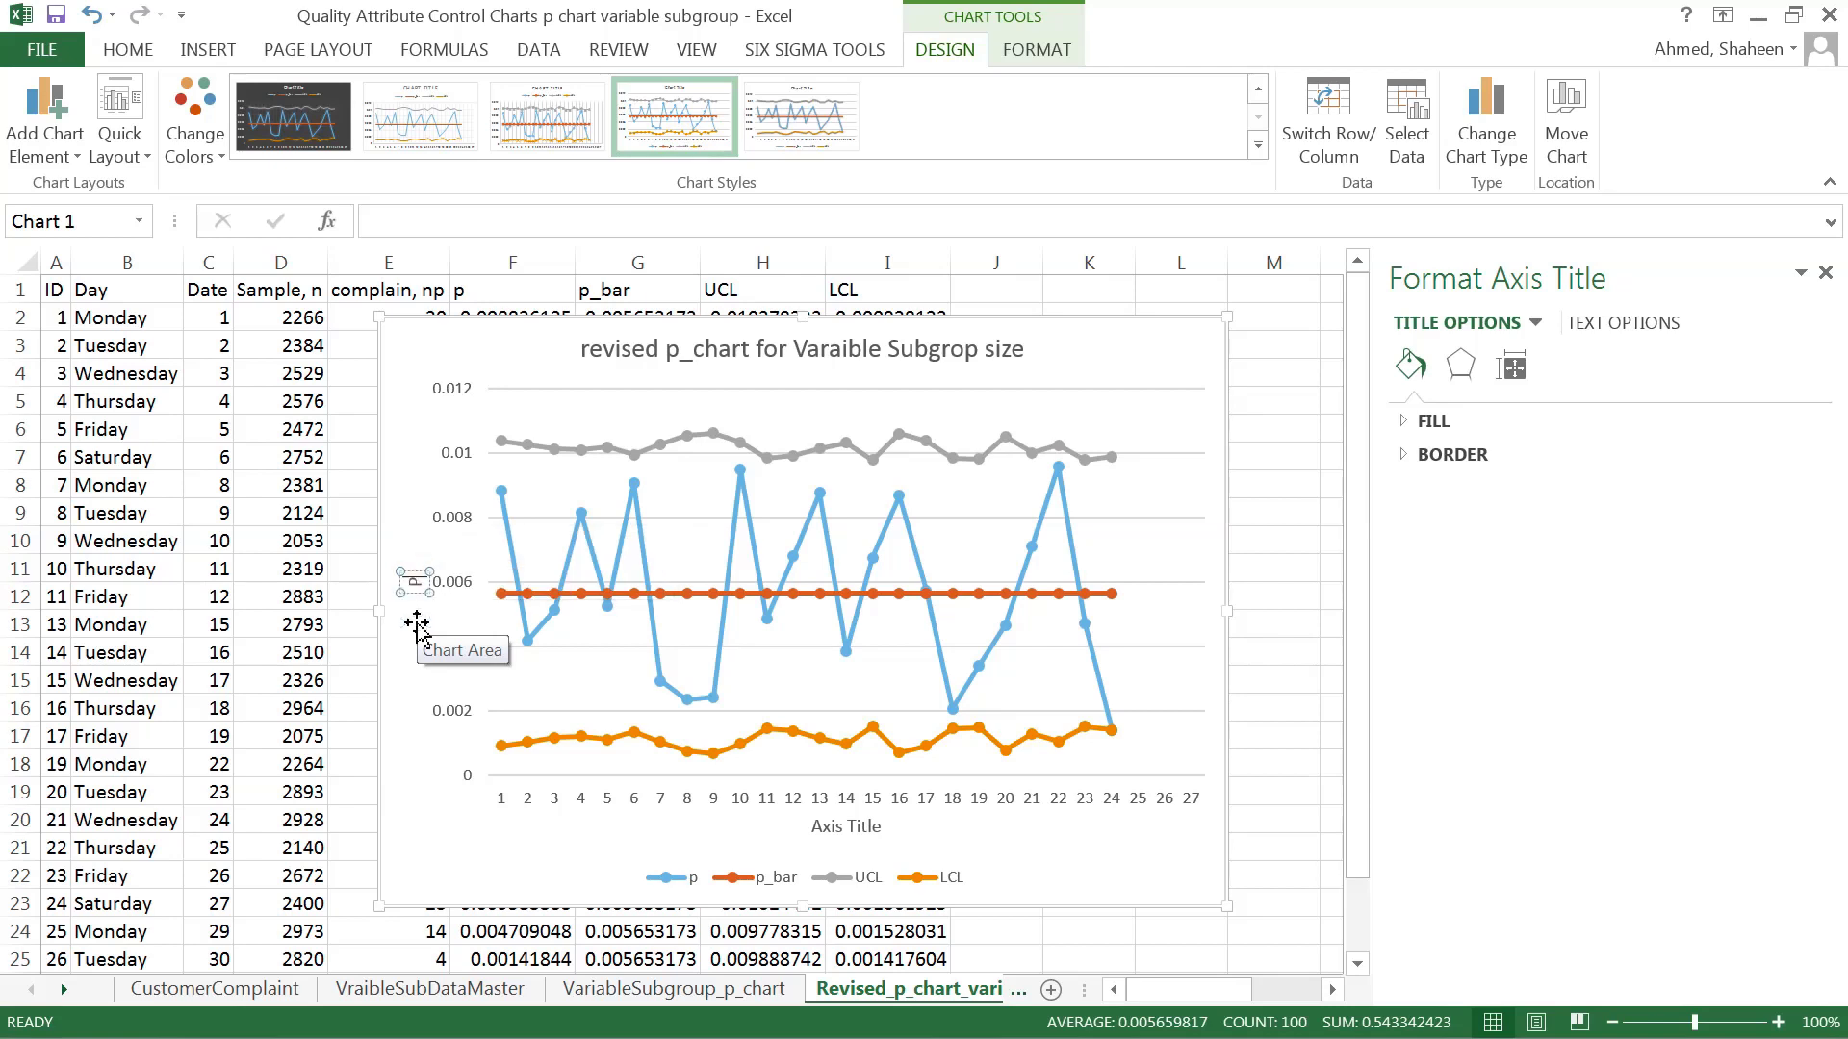
text(n n)
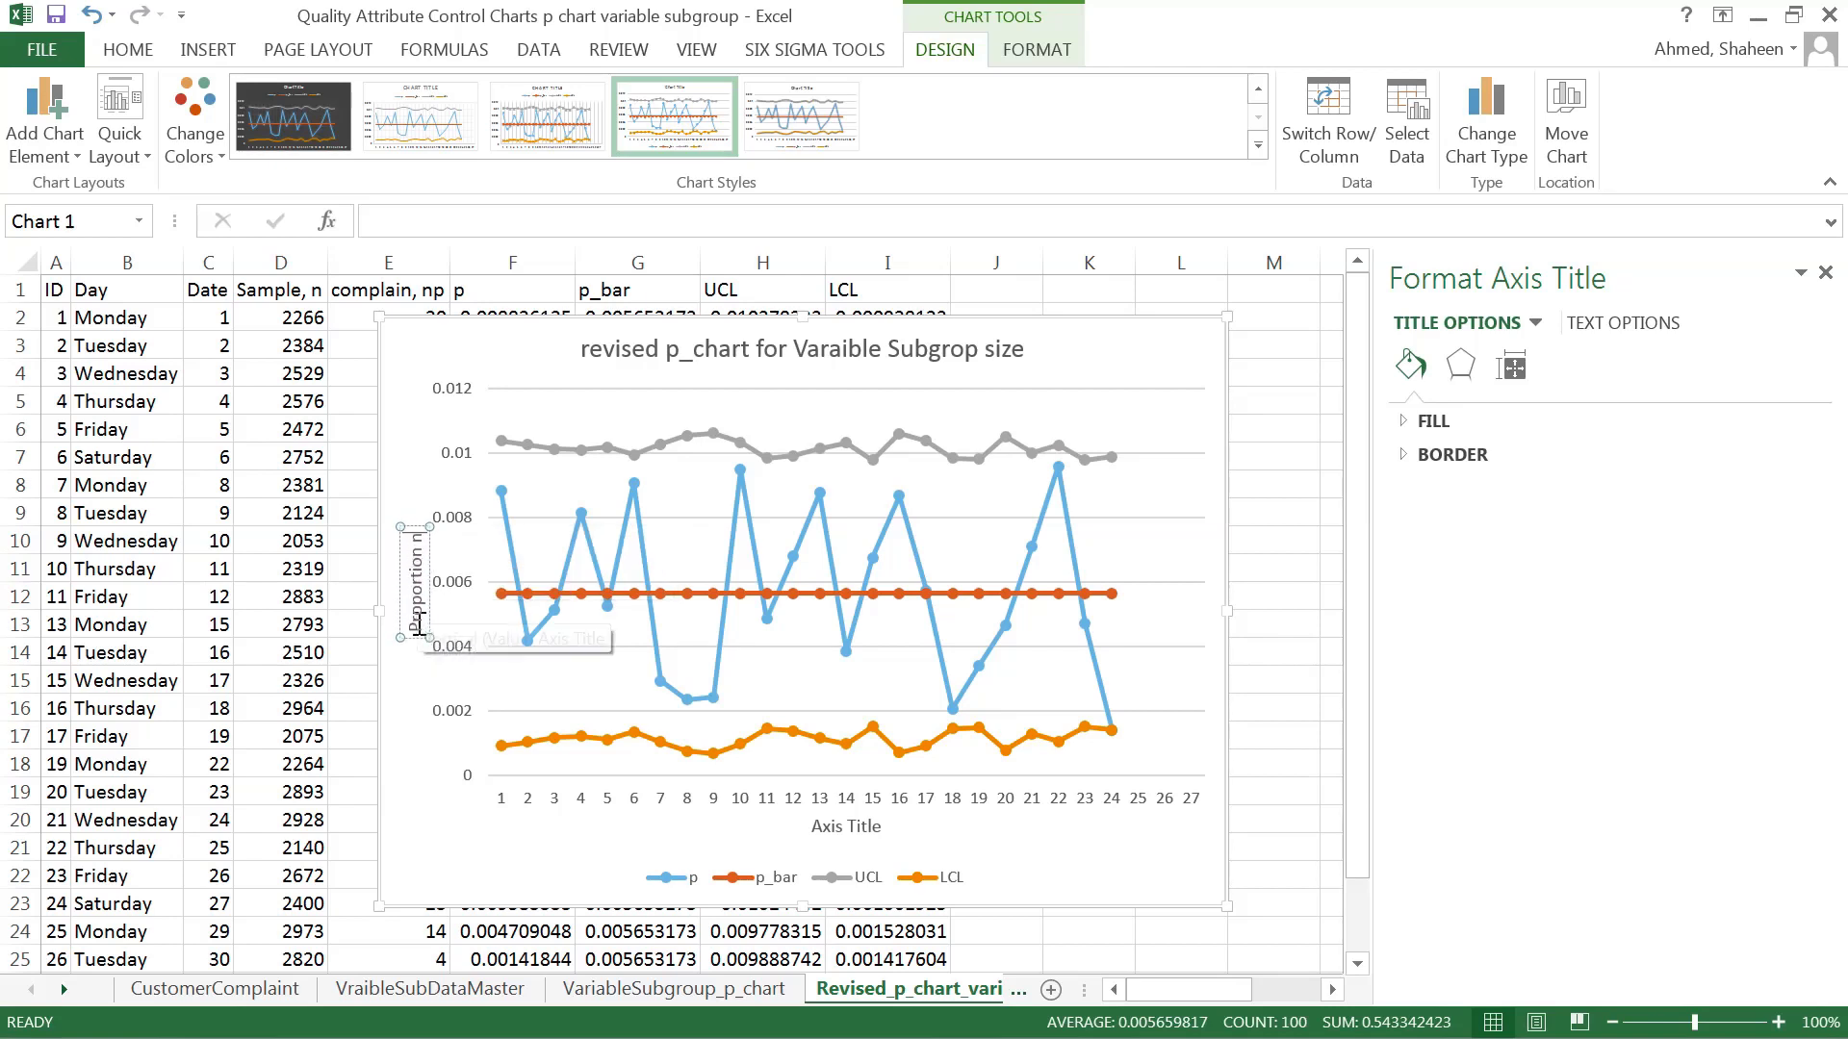
text(onconformance)
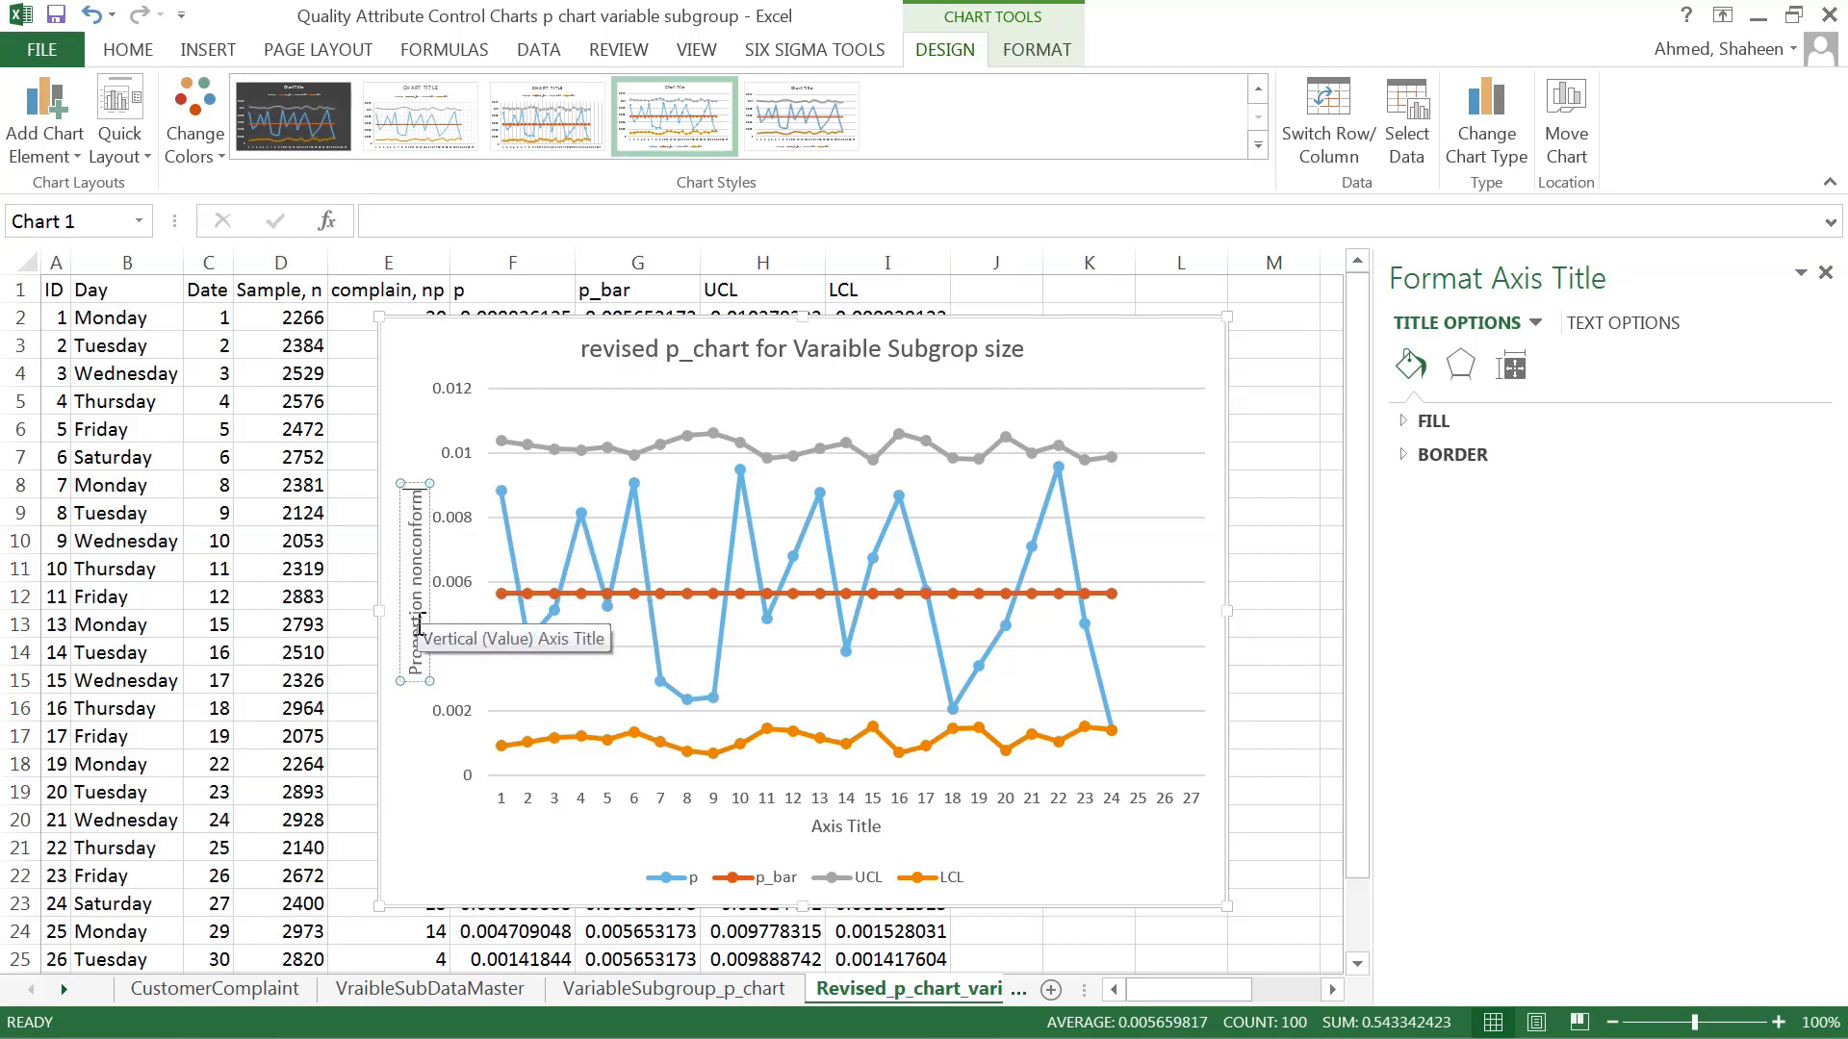
- Name the chart's horizontal axis "Subgroup (day)"
click(876, 830)
drag(876, 829, 680, 824)
text(Su)
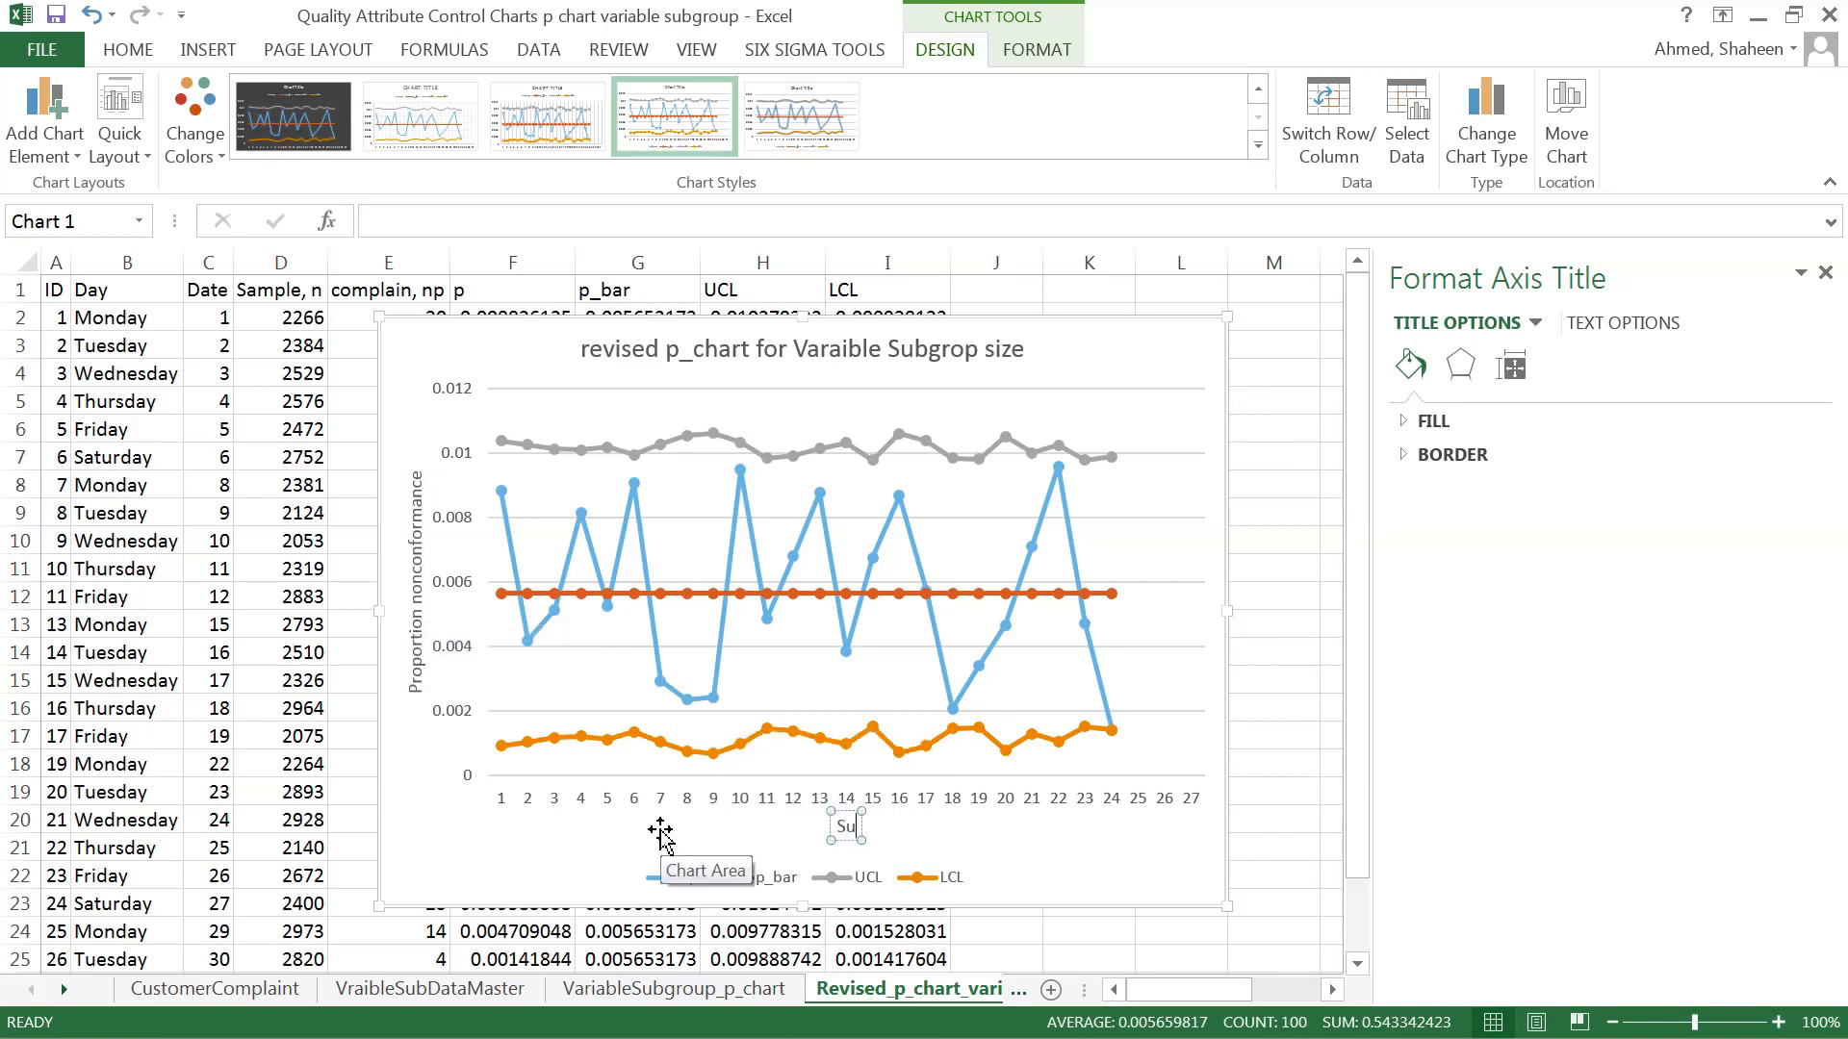
text(bgroup (day))
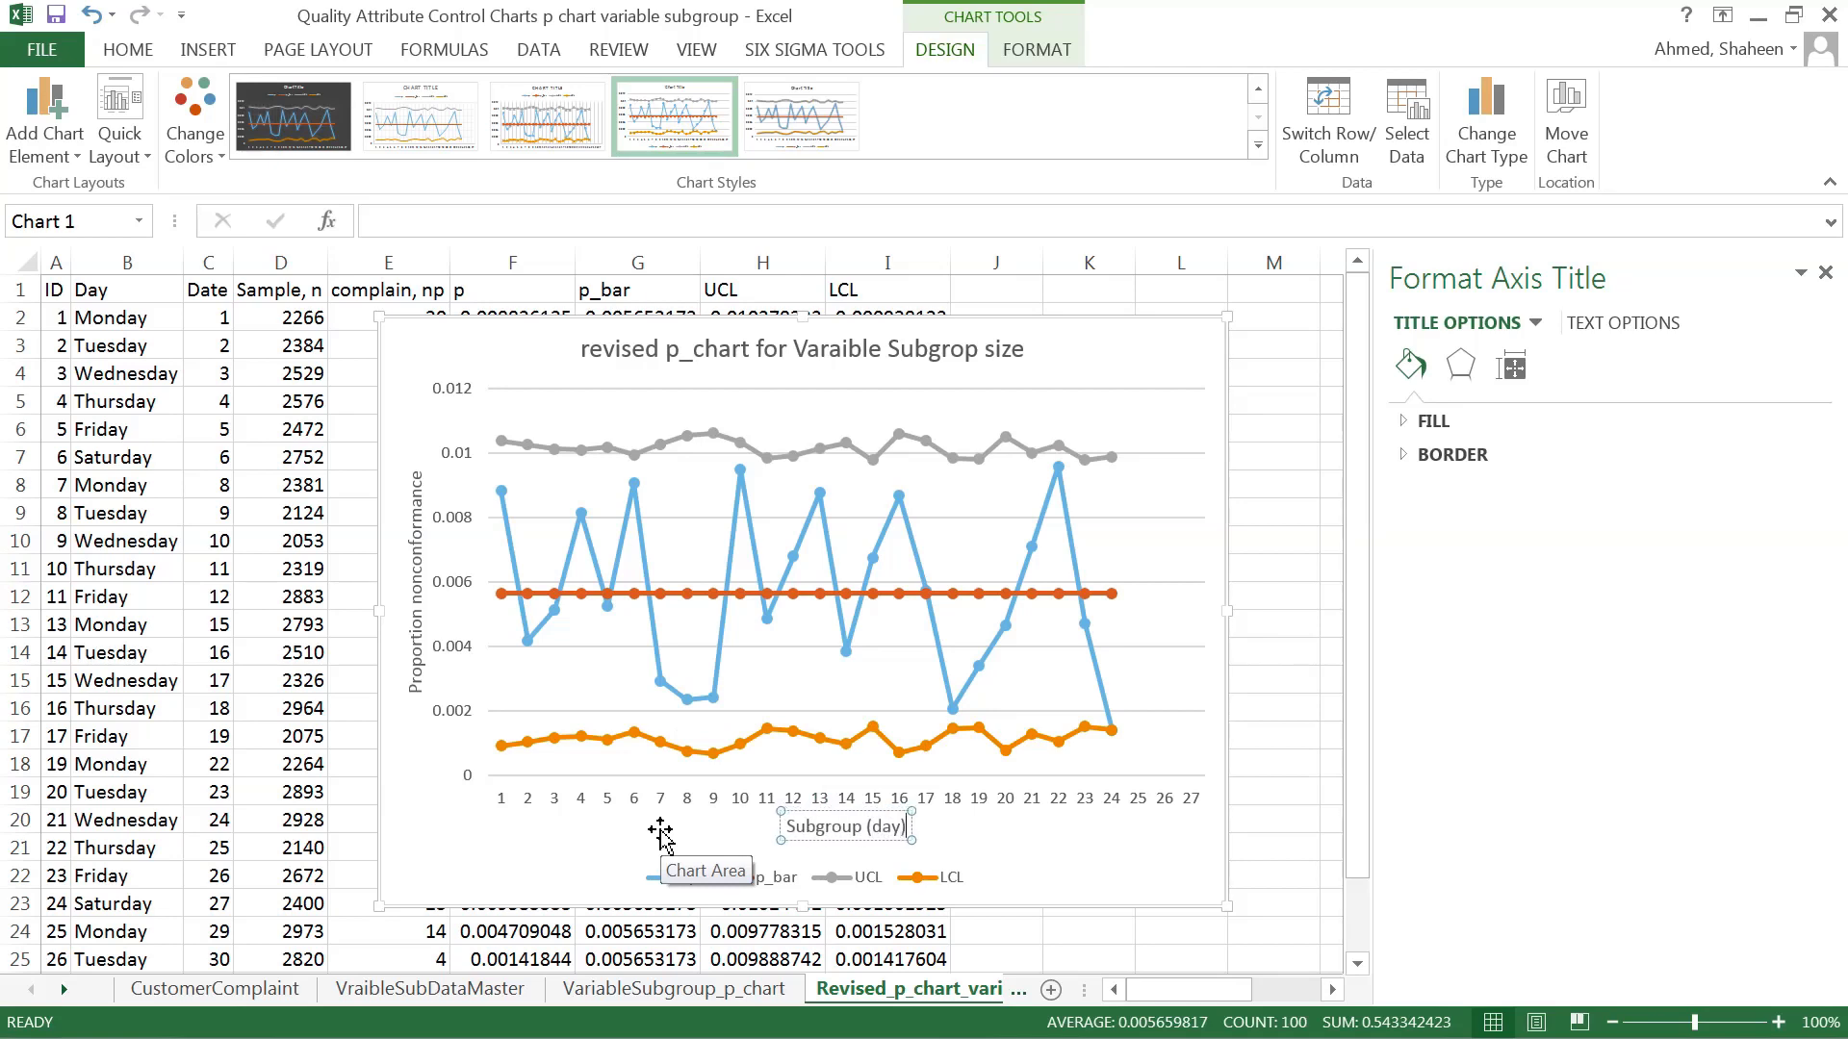
click(1198, 367)
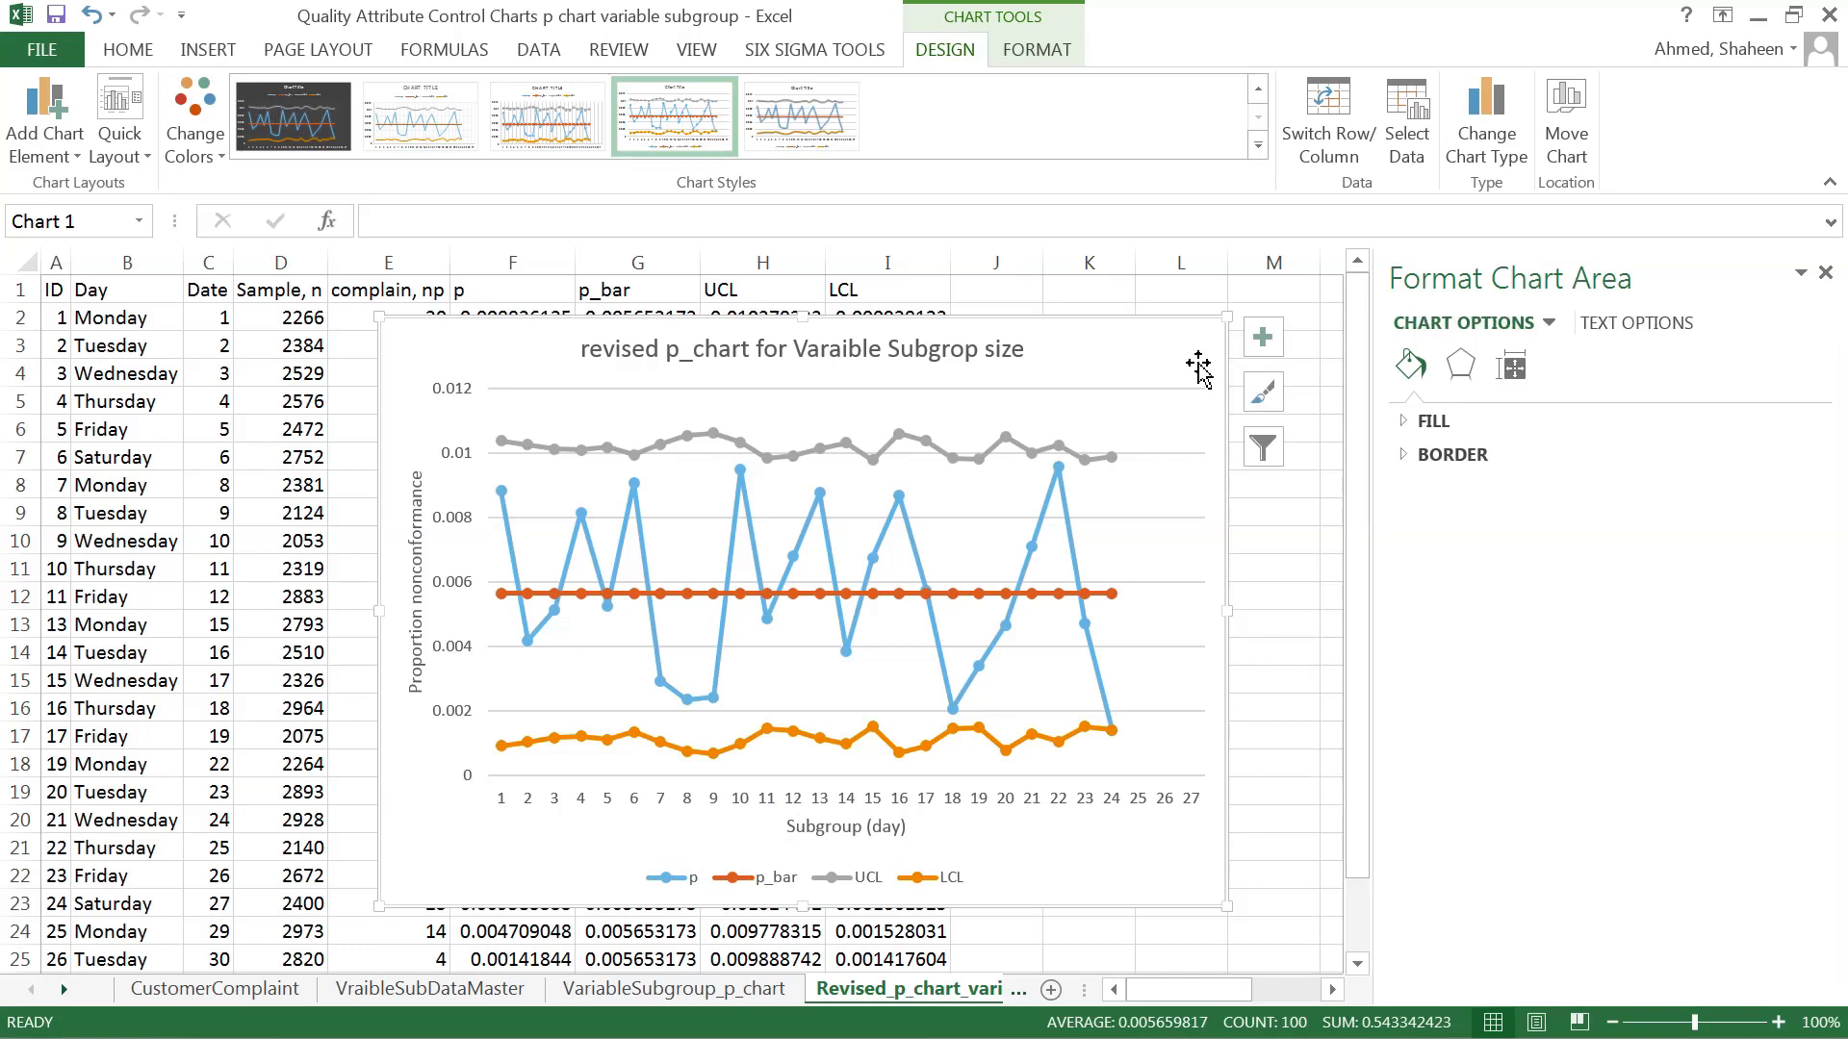
- Compare the trial chart on VariableSubgroup_p_chart with the revised chart on Revised_p_chart_variable_Sub
click(674, 989)
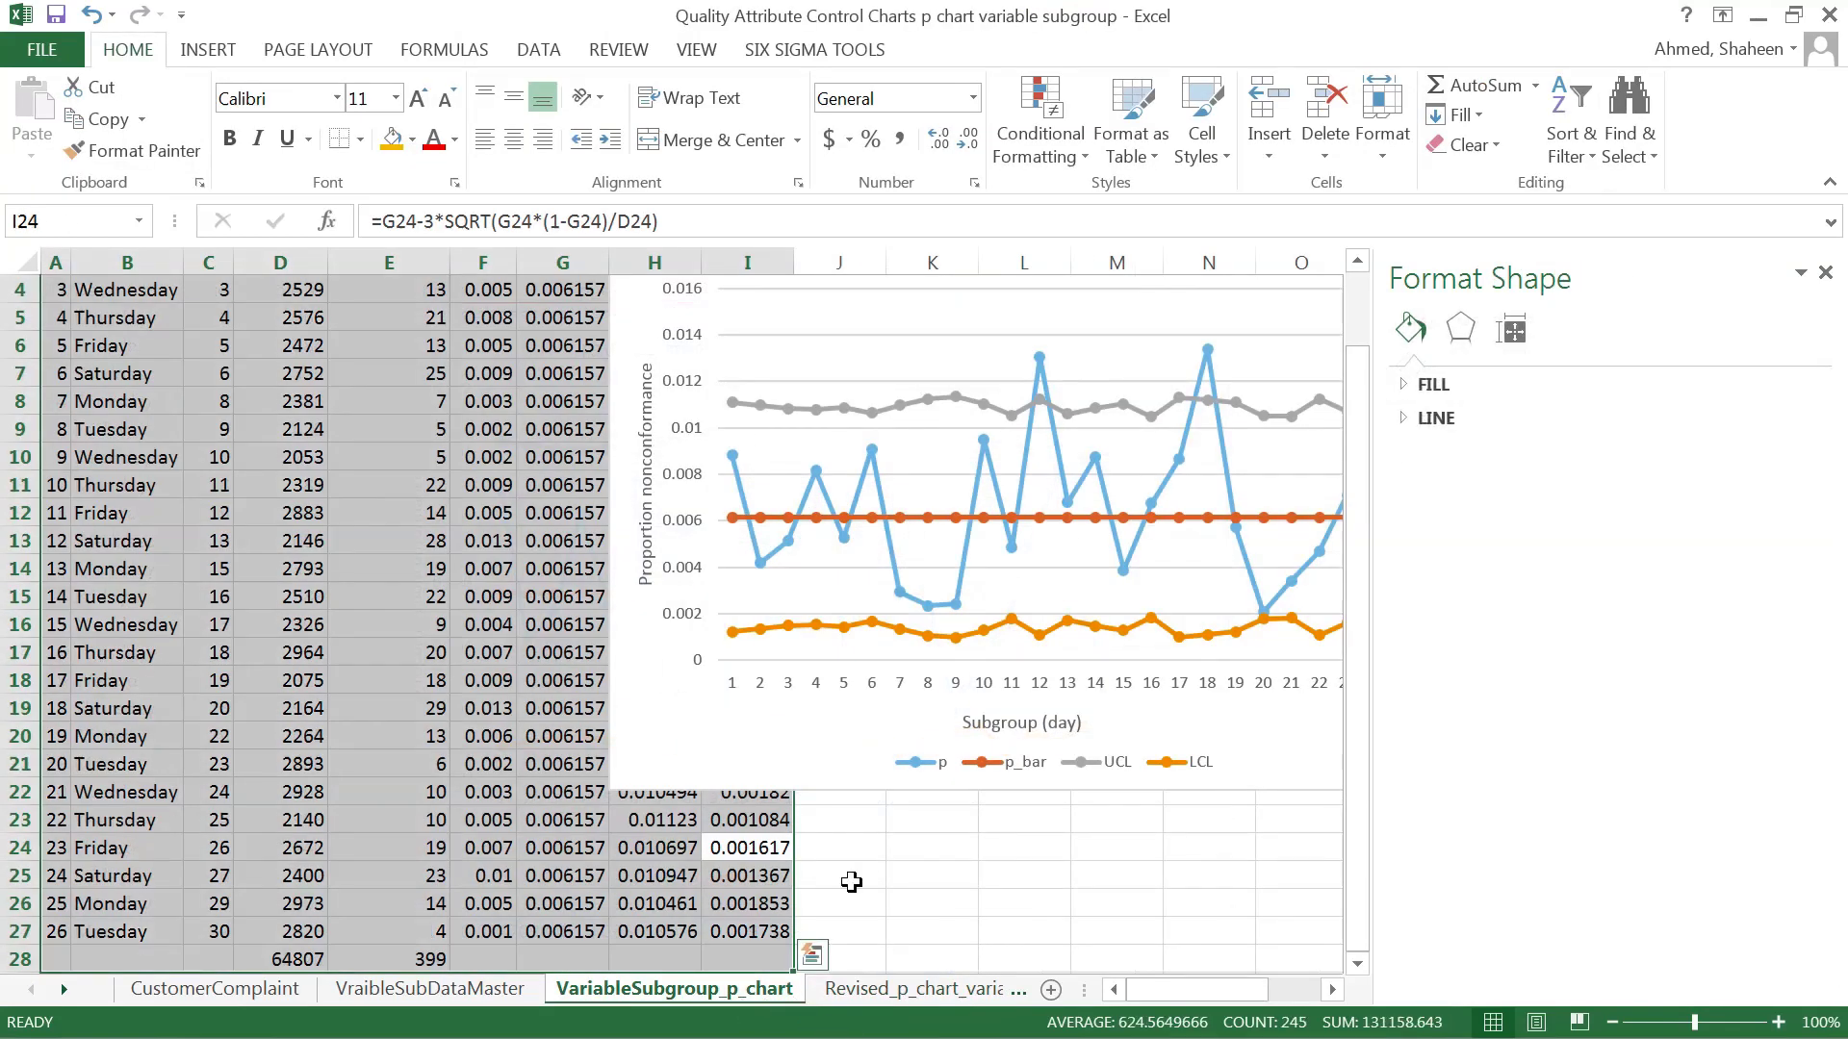
click(972, 991)
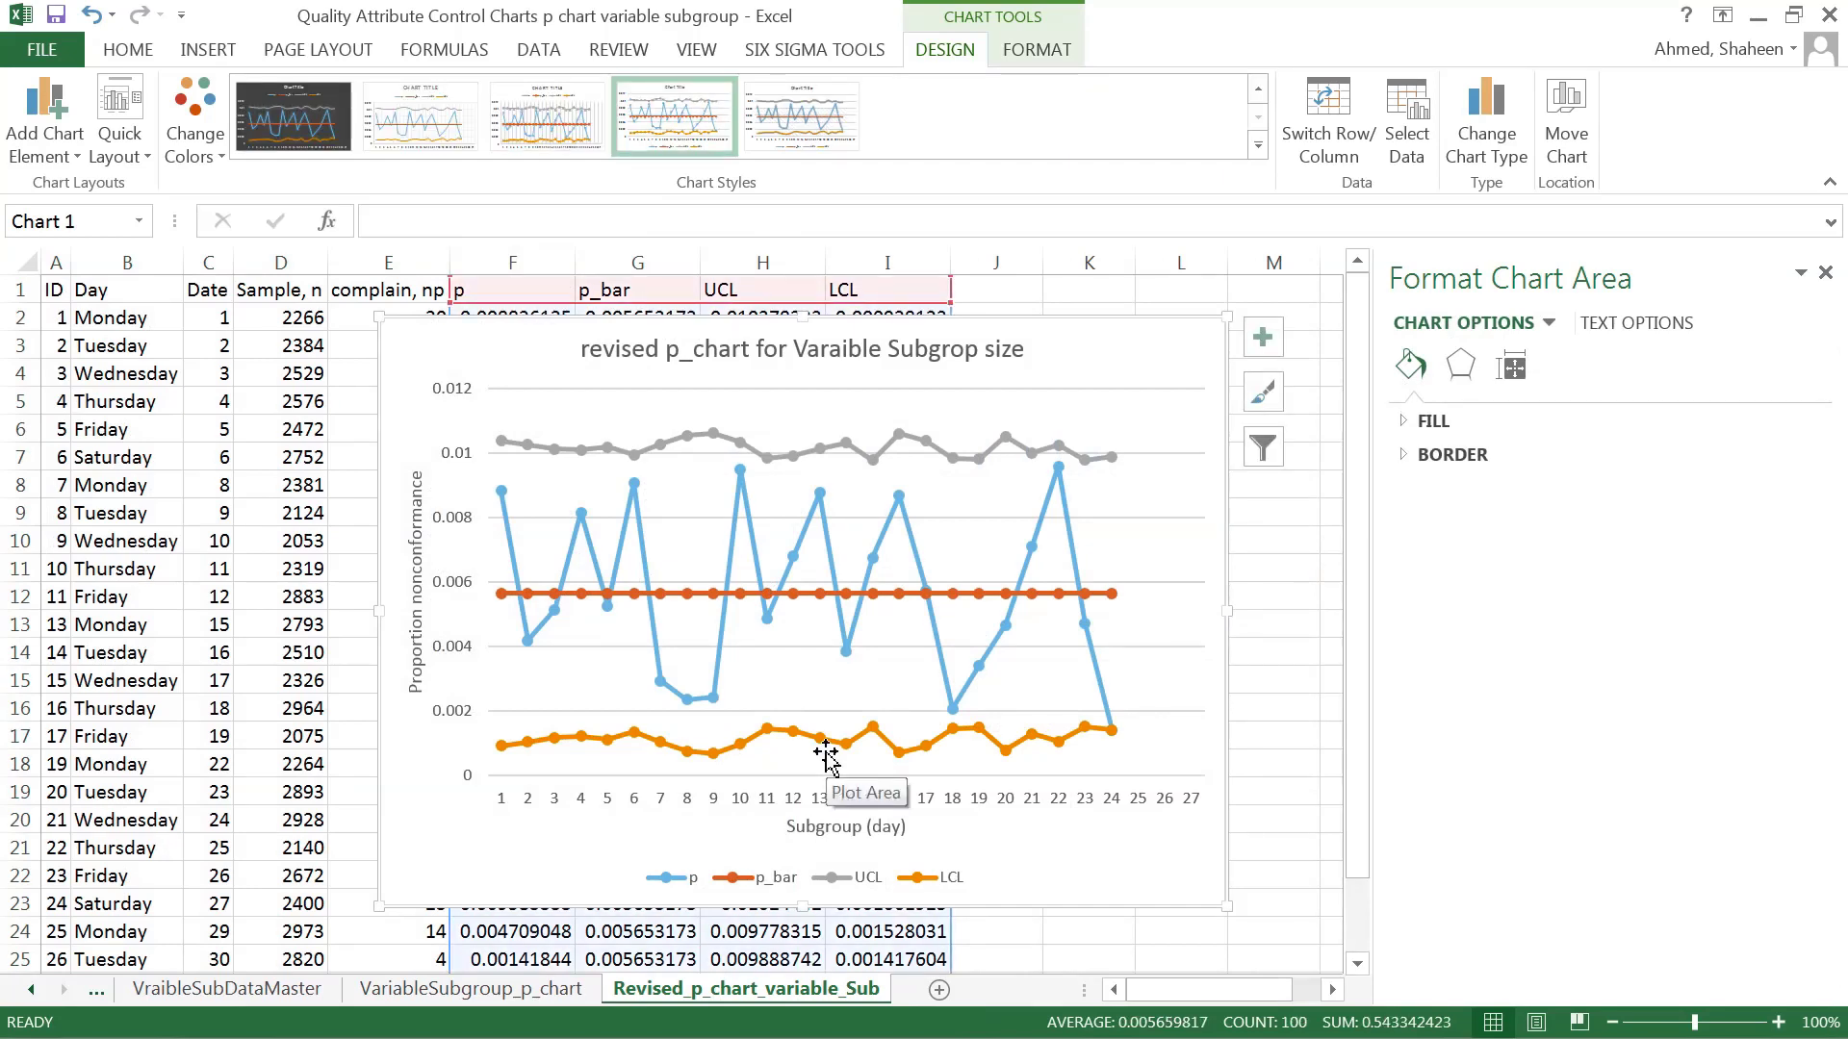